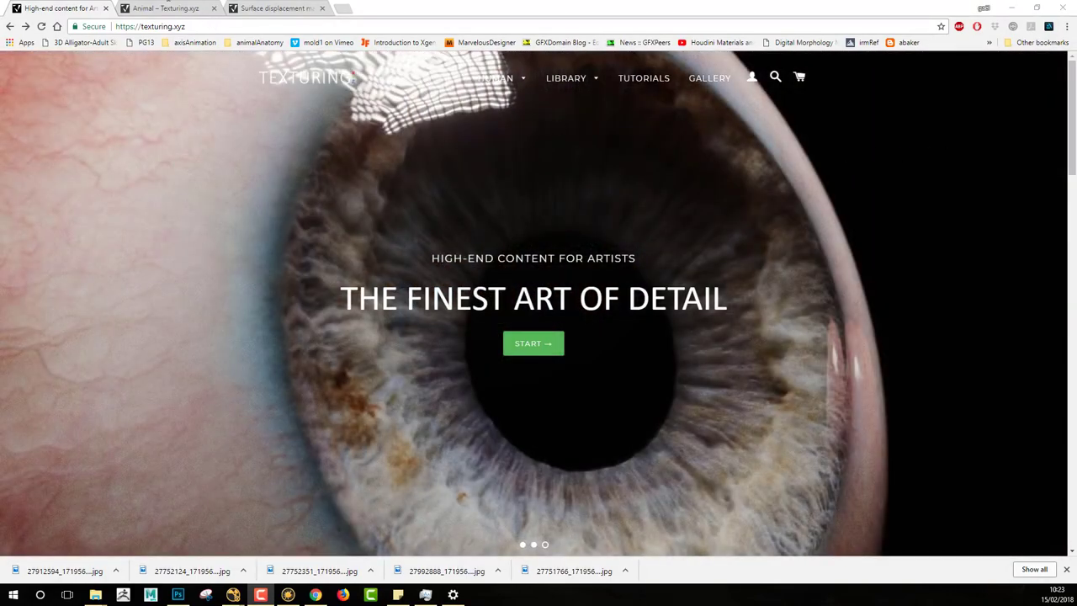
Browse the texture products in the Animal collection on texturing.xyz
left_click(167, 10)
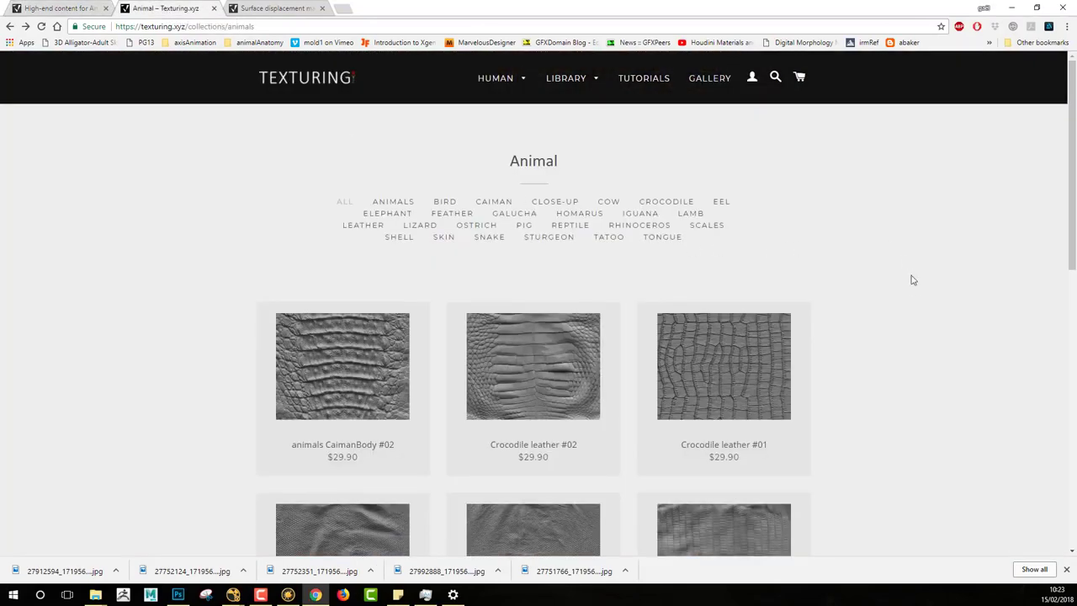
scroll(921, 316, "down", 3)
scroll(920, 317, "down", 3)
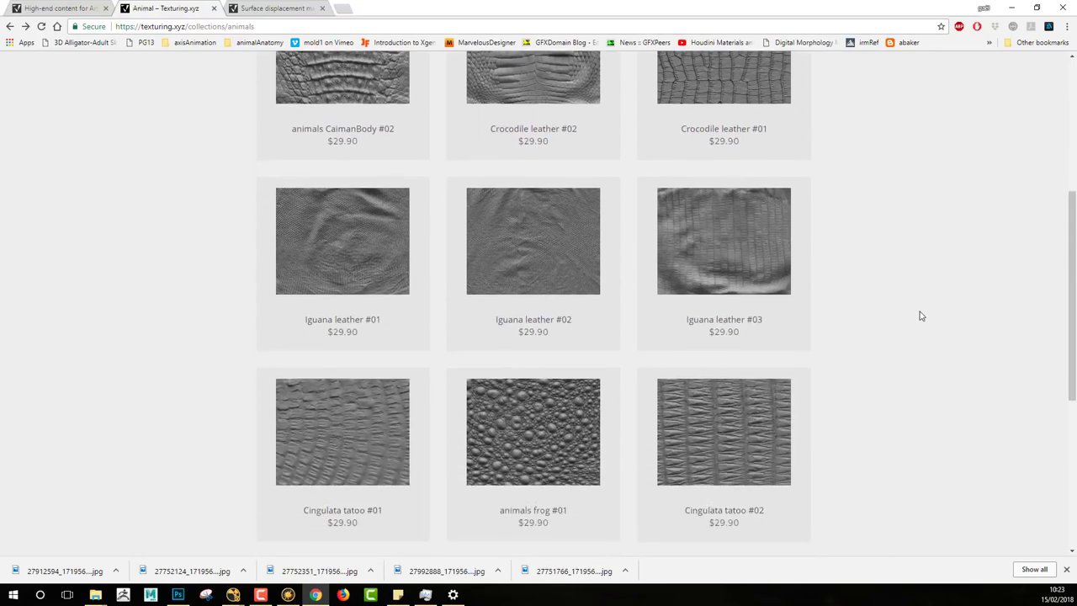
scroll(927, 293, "down", 3)
scroll(925, 293, "up", 9)
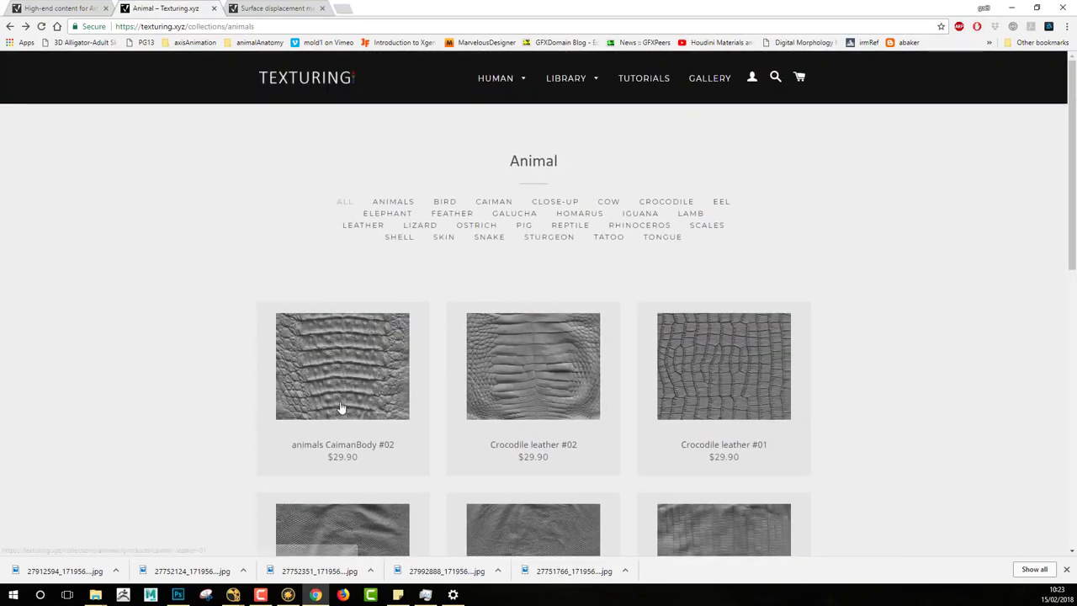
Open the animals CaimanBody #02 product and examine its full specifications and preview images
left_click(343, 400)
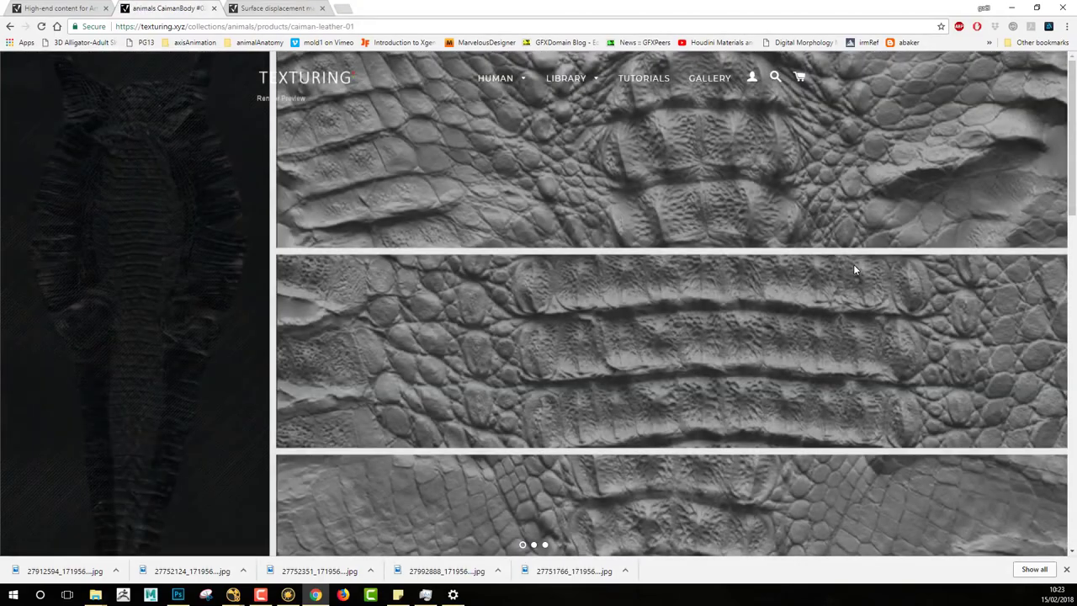
scroll(837, 262, "down", 3)
scroll(837, 263, "down", 3)
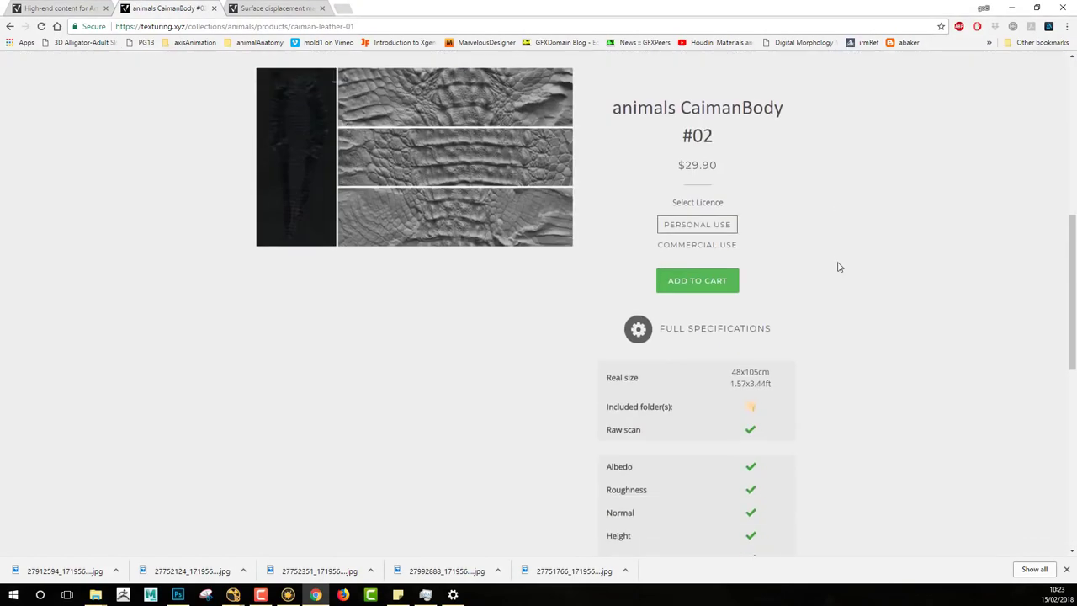
scroll(859, 268, "down", 1)
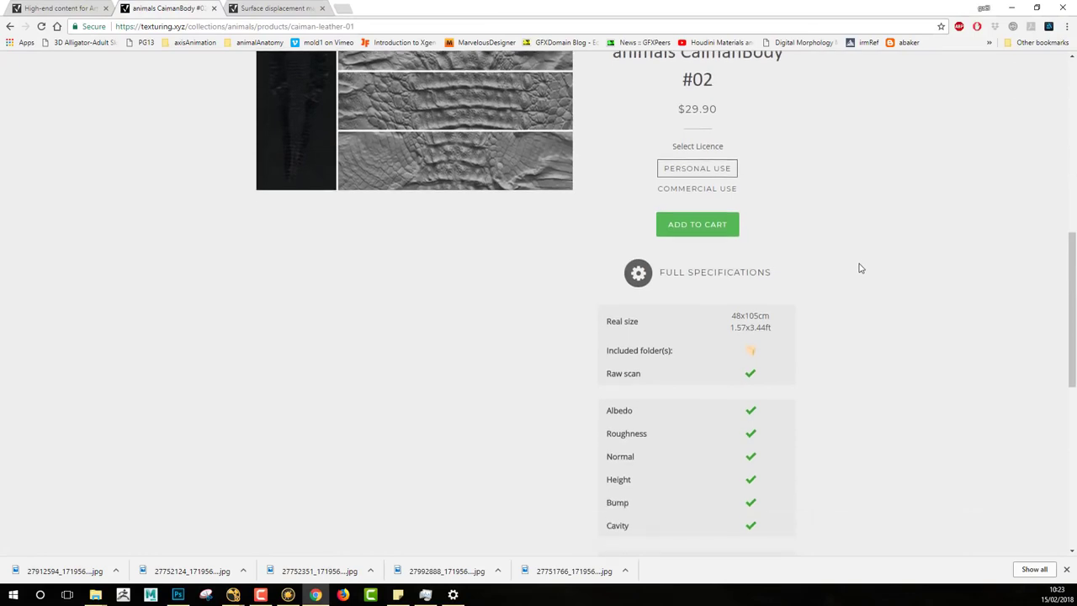
scroll(880, 263, "up", 2)
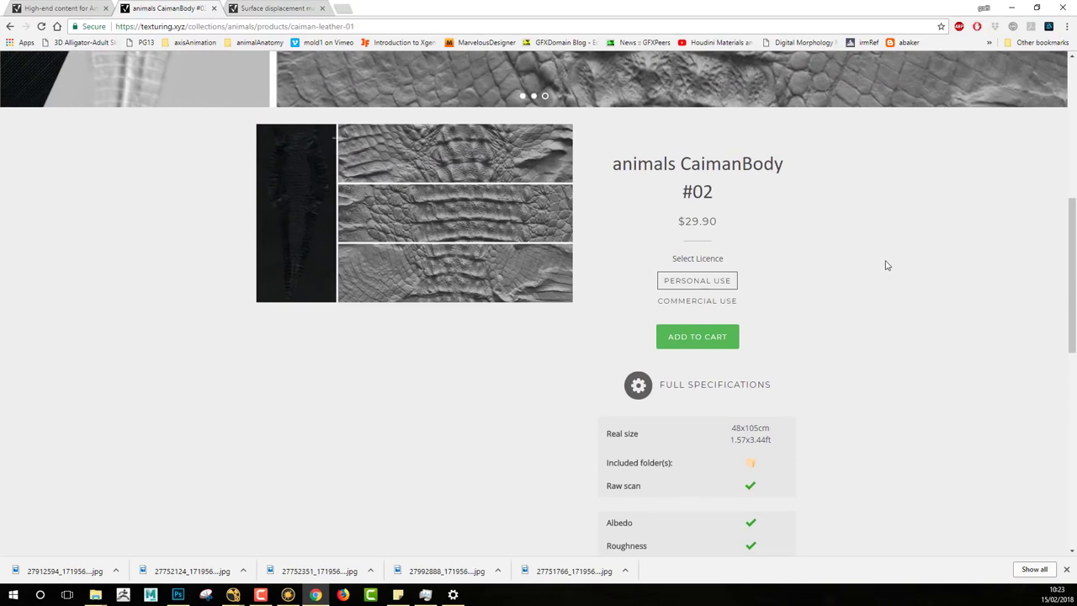
scroll(883, 264, "down", 4)
scroll(885, 264, "down", 2)
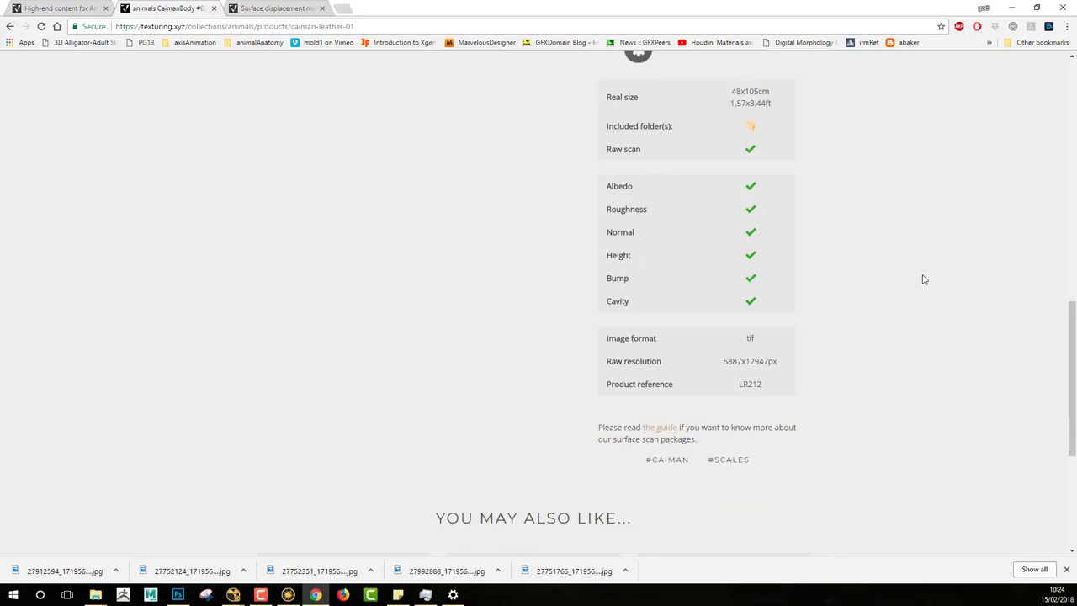
scroll(921, 281, "up", 6)
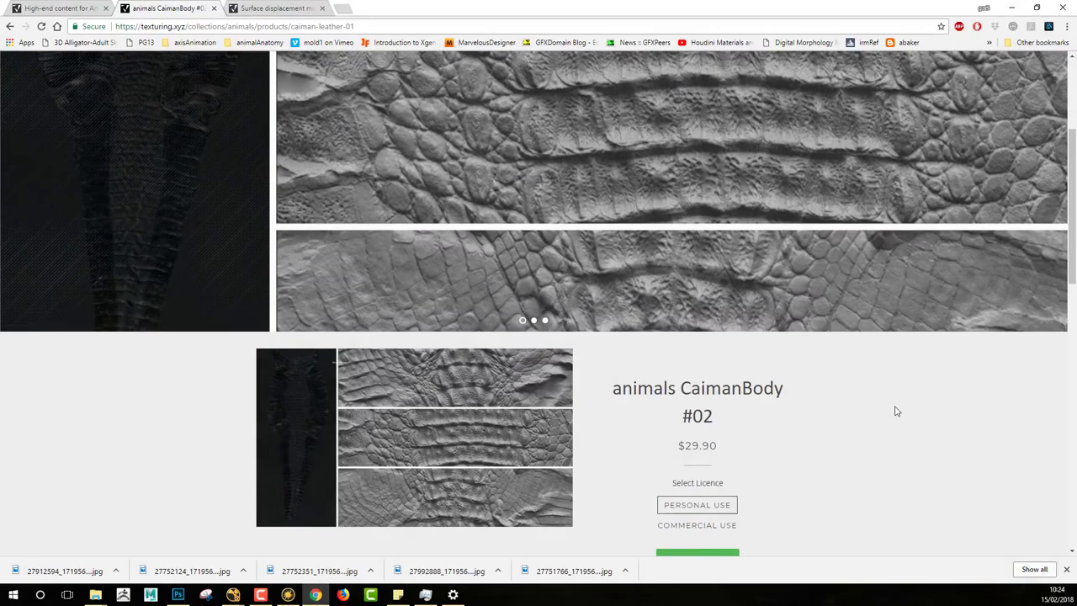
scroll(895, 409, "up", 2)
scroll(896, 409, "up", 1)
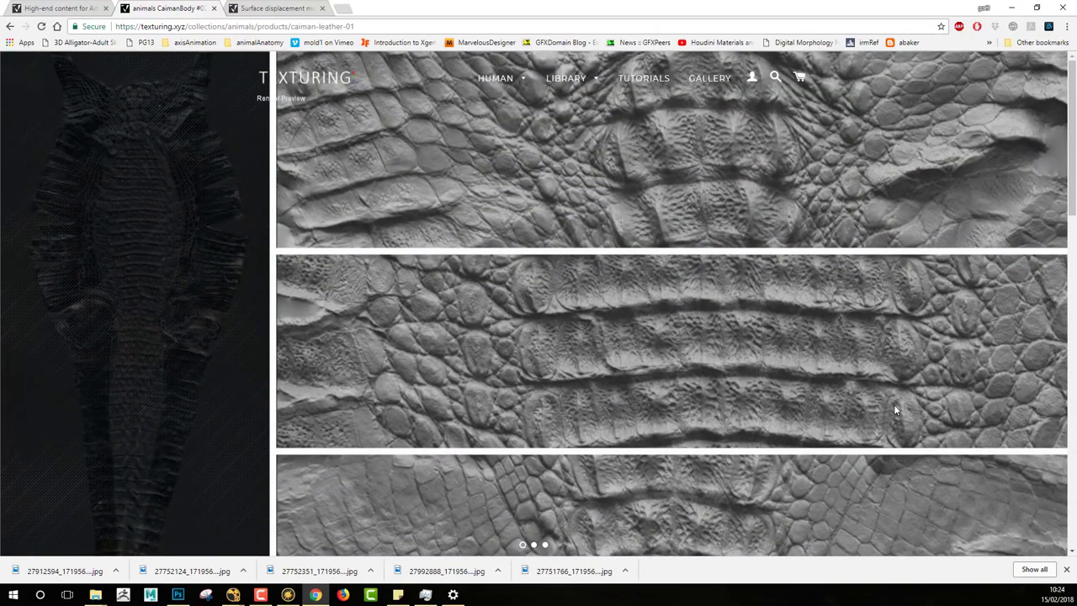
scroll(893, 404, "down", 1)
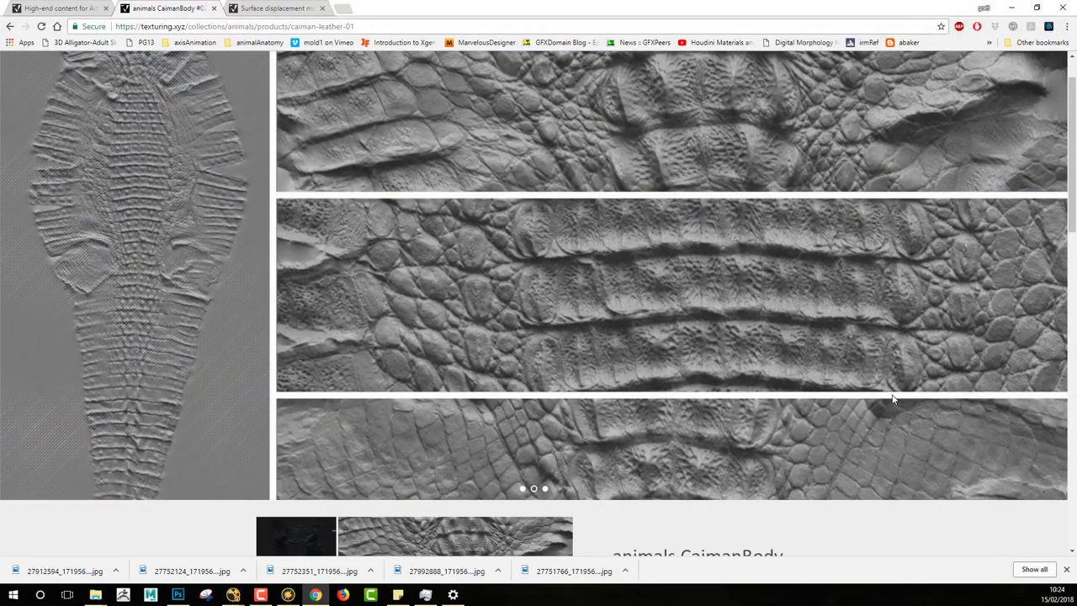
scroll(893, 400, "up", 1)
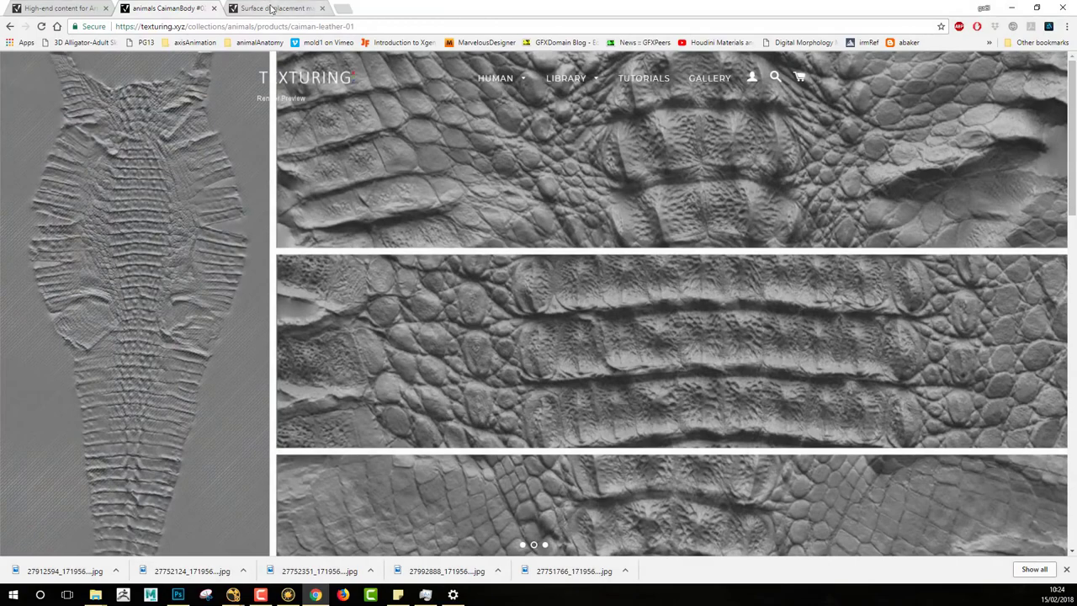
Read through the Surface displacement maps guide, including the first steps of its Nuke workflow
left_click(271, 9)
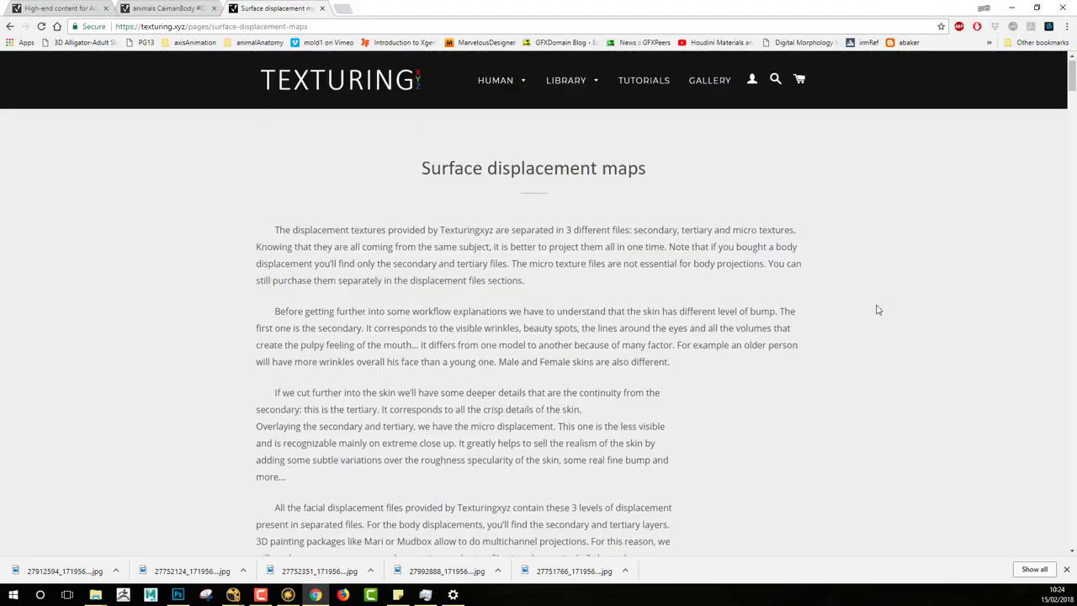
scroll(879, 311, "down", 3)
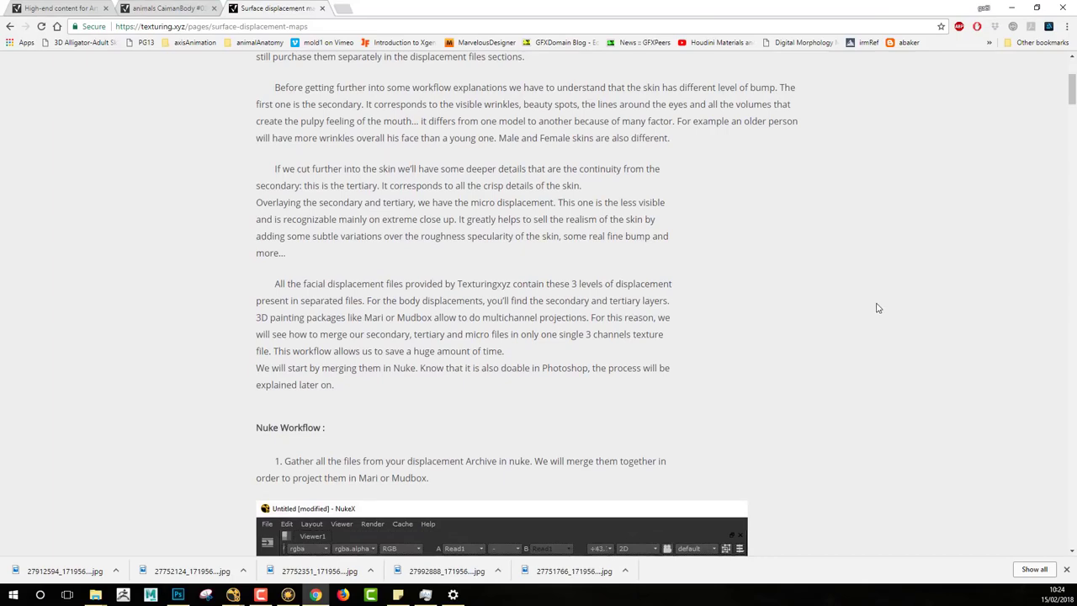
scroll(879, 306, "down", 3)
scroll(884, 299, "down", 3)
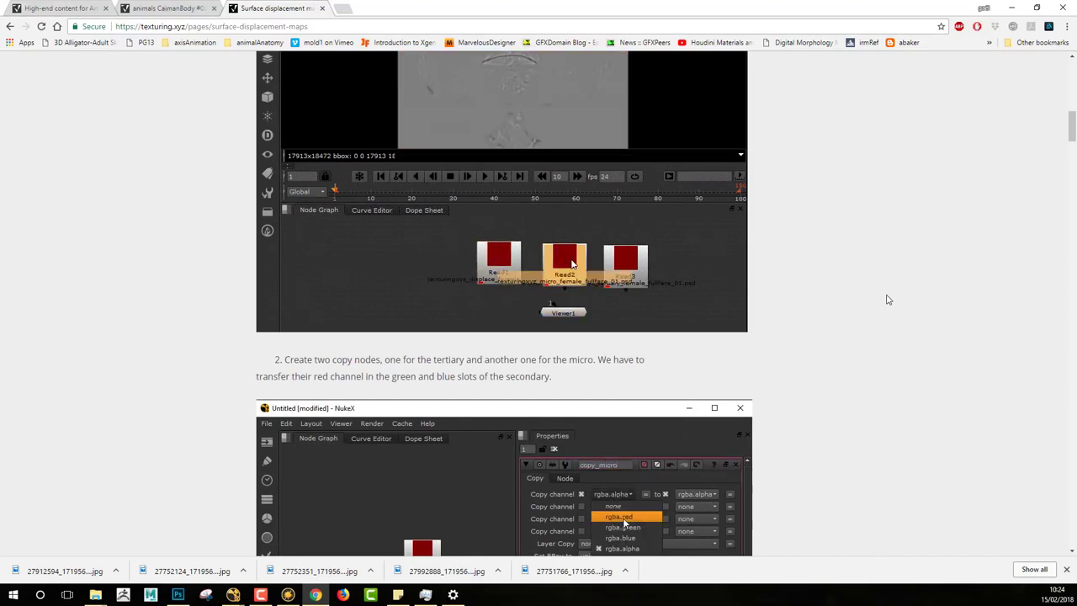
scroll(886, 388, "down", 3)
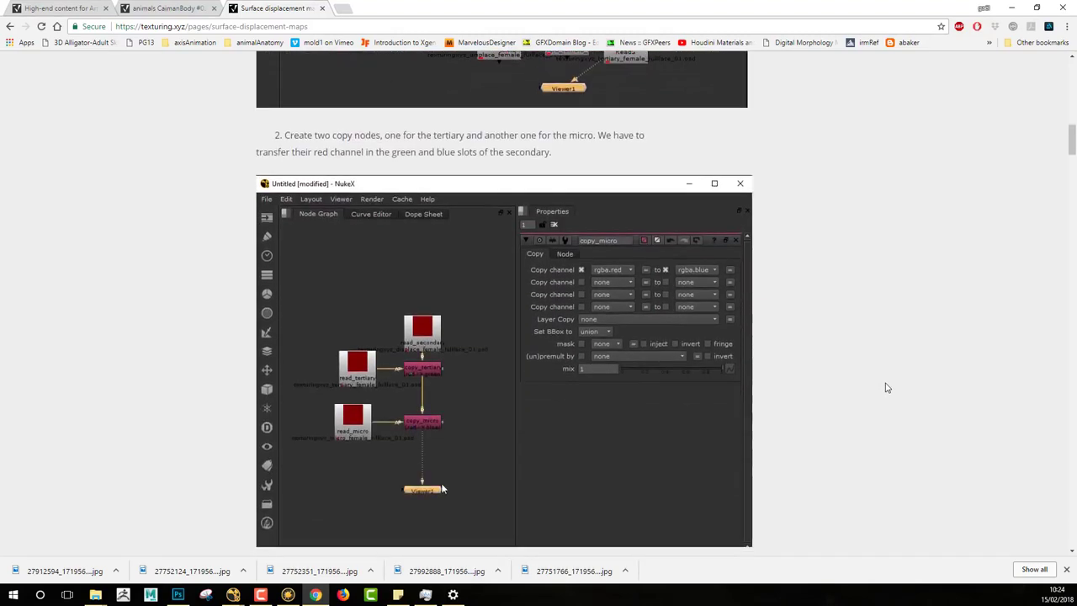
scroll(886, 384, "down", 2)
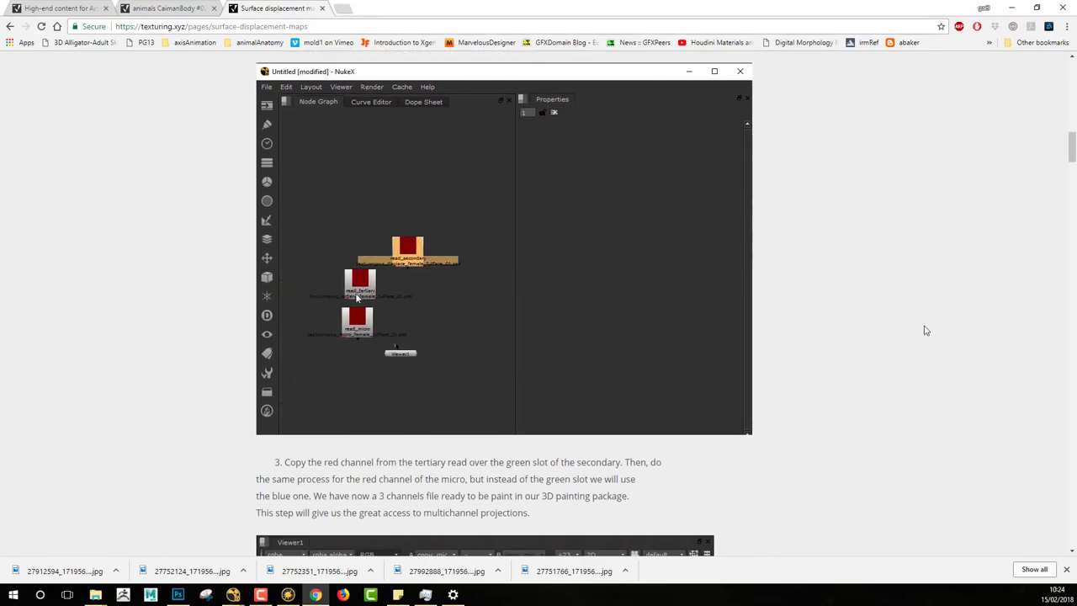
scroll(925, 330, "down", 3)
middle_click_drag(952, 392, 1012, 70)
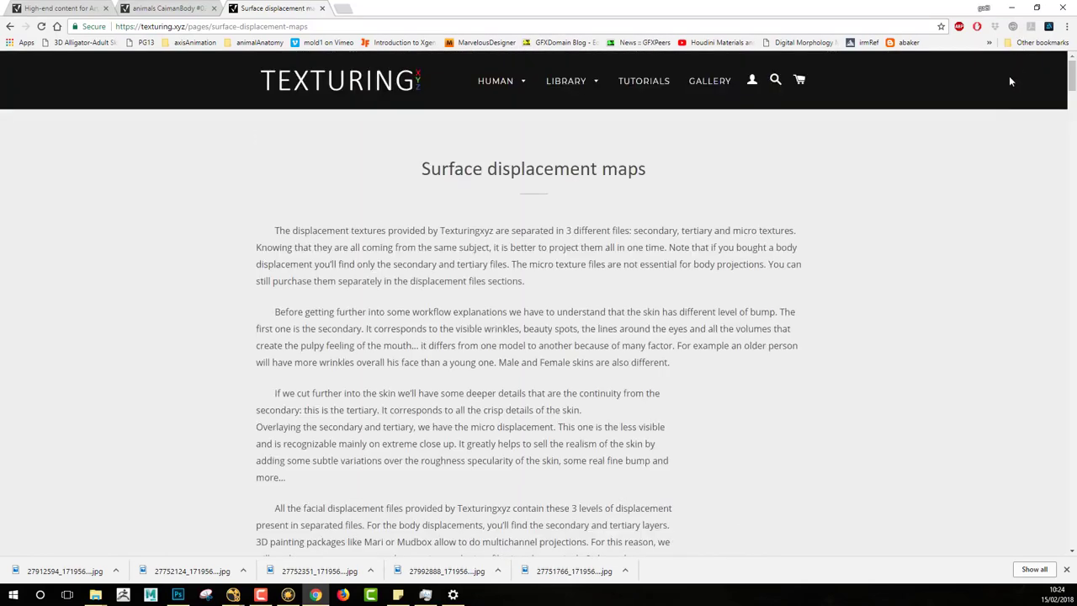
Switch from the browser to File Explorer and arrange the packingUpXYZ folder window beside the zip folder window
left_click(1011, 7)
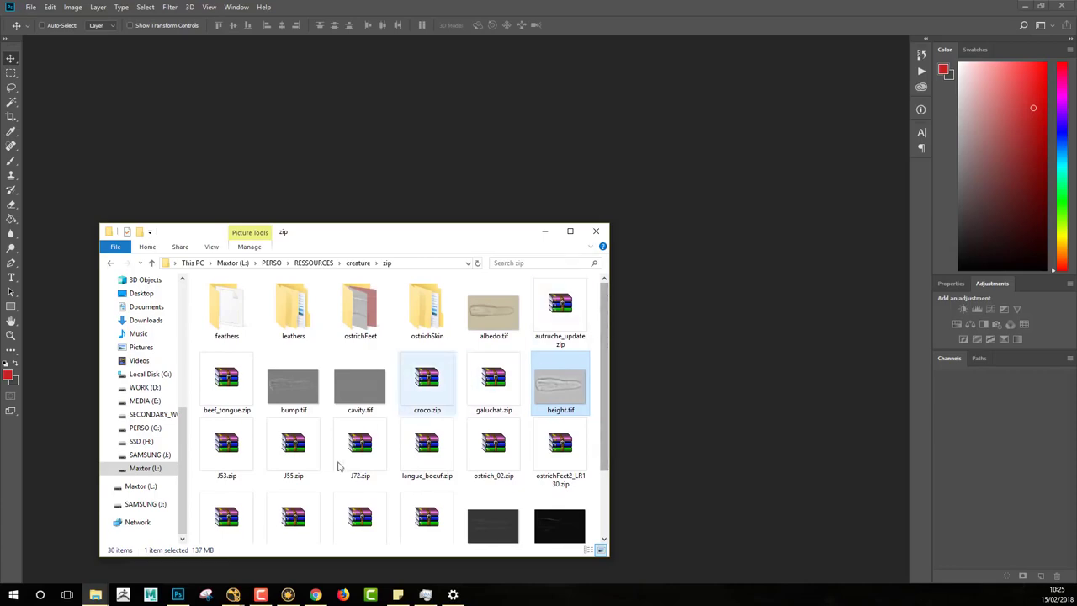
mouse_move(94, 594)
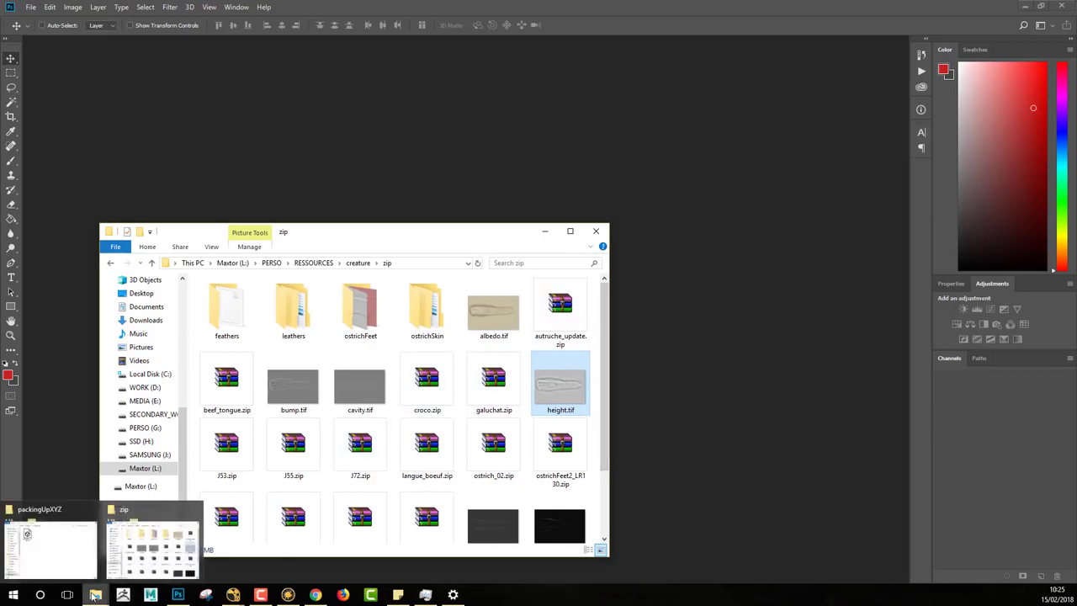
mouse_move(150, 551)
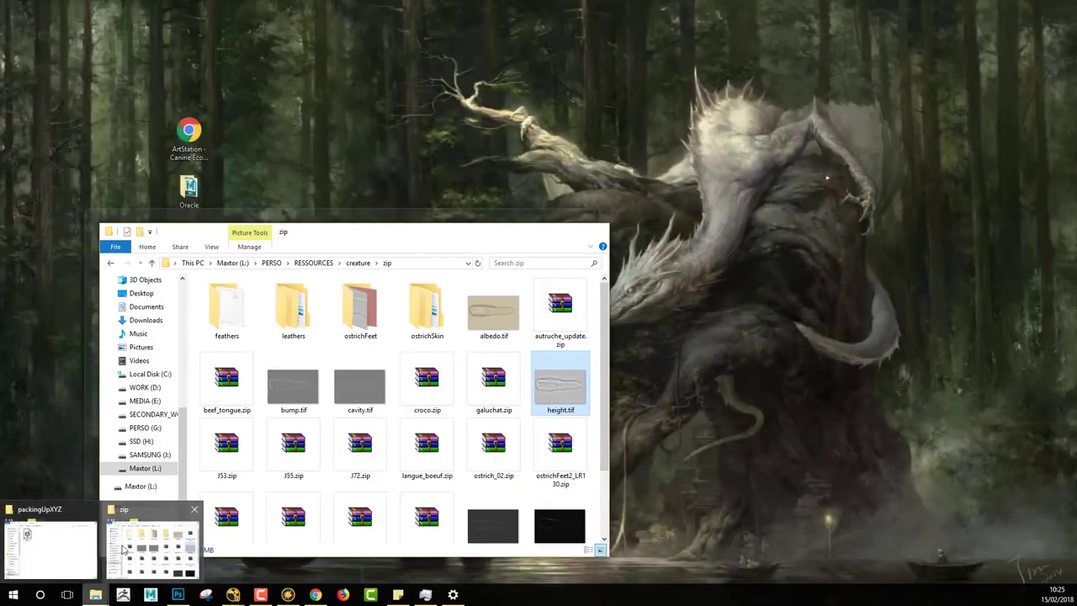
left_click(67, 546)
left_click_drag(356, 216, 831, 161)
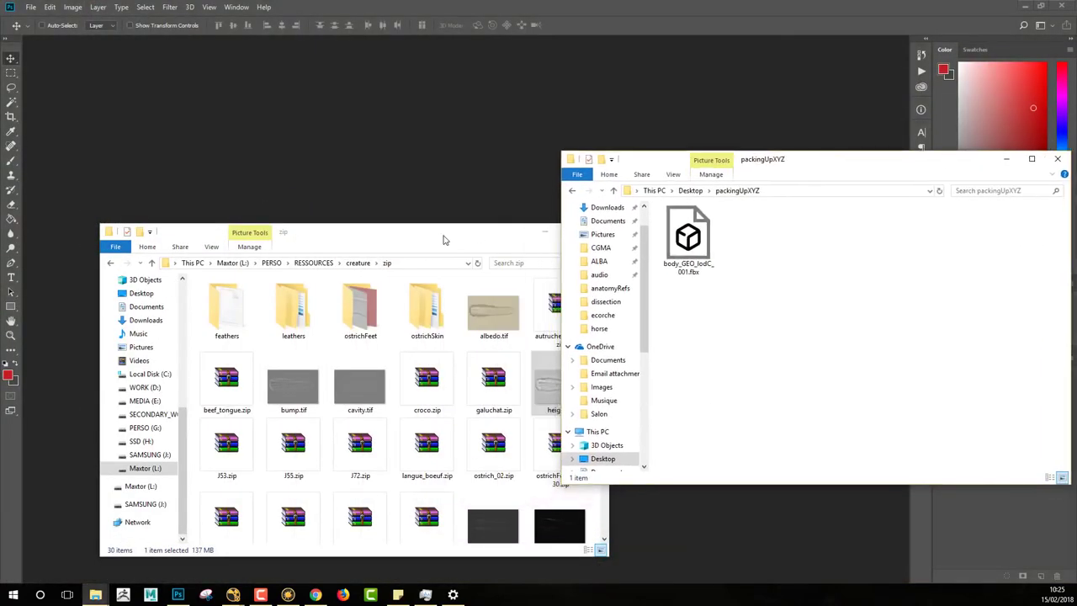
left_click_drag(443, 234, 407, 226)
Open the ostrichFeet2_LR130.zip archive, dismiss the licence notice and place the archive window clear of the packingUpXYZ folder
left_click(540, 454)
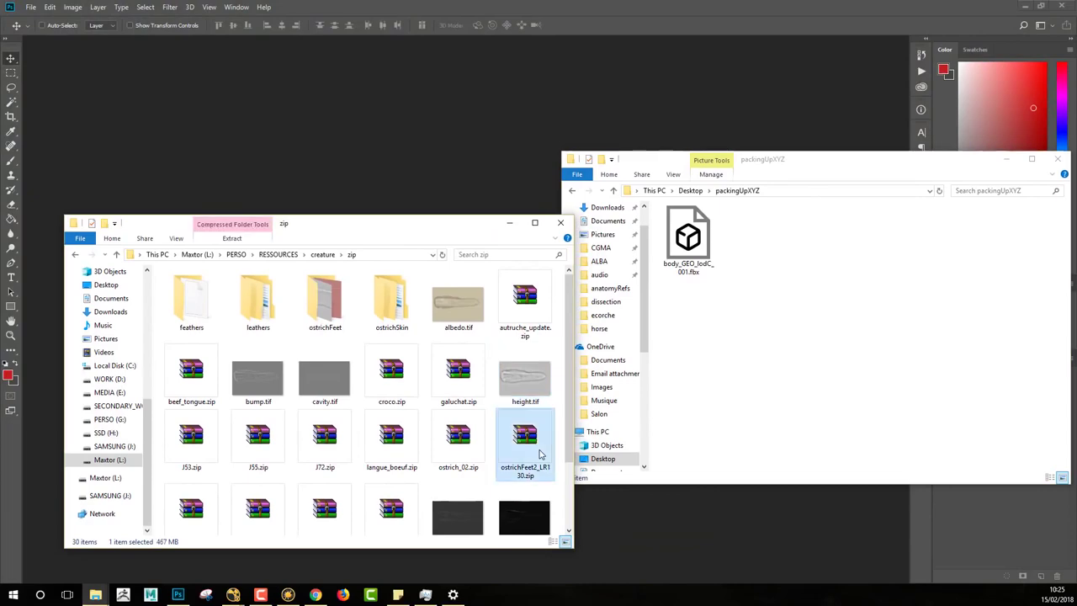
double_click(531, 451)
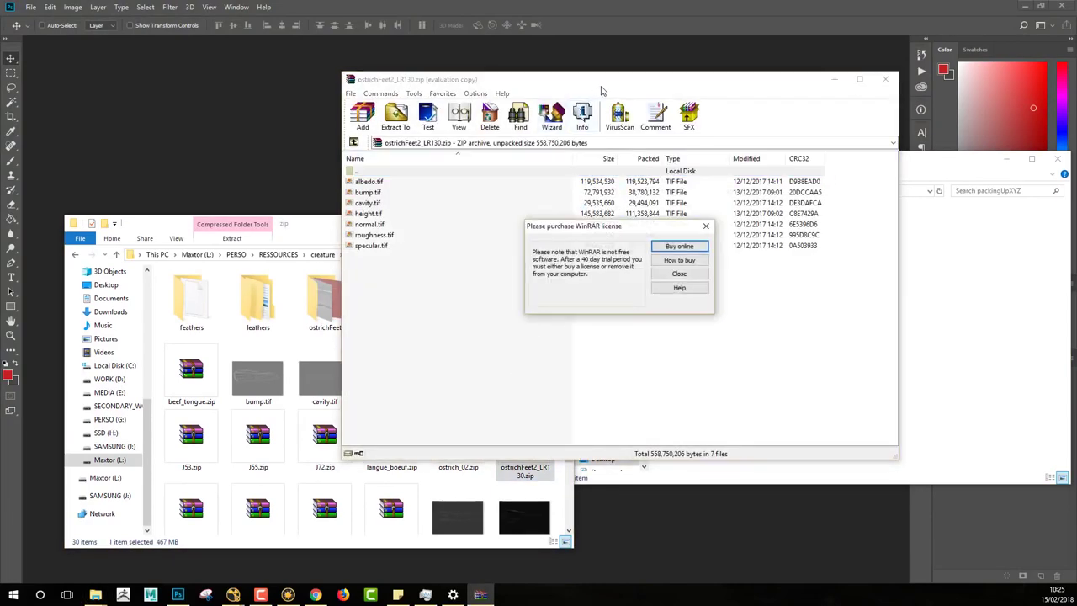
key("Escape")
left_click_drag(579, 80, 331, 147)
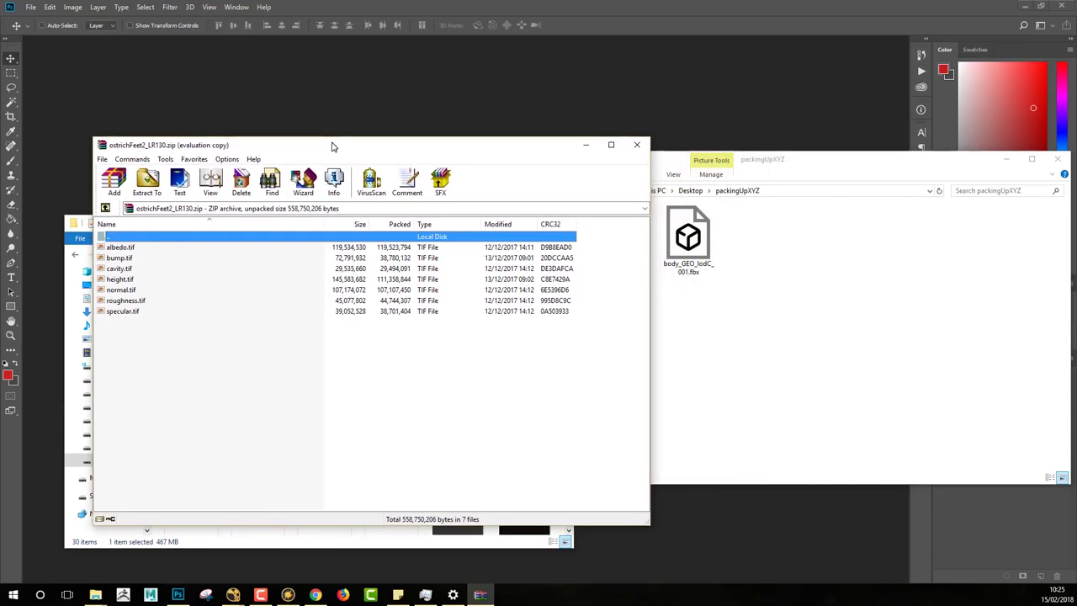
Extract all the TIF maps, from albedo.tif to specular.tif, from the archive into the packingUpXYZ folder
left_click_drag(157, 351, 141, 245)
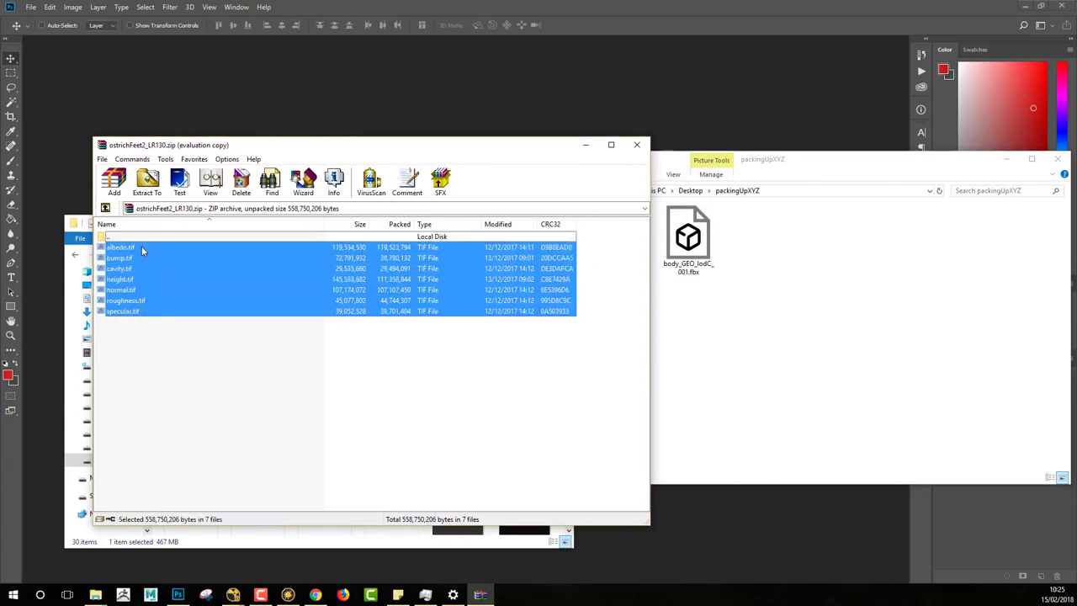
left_click(201, 373)
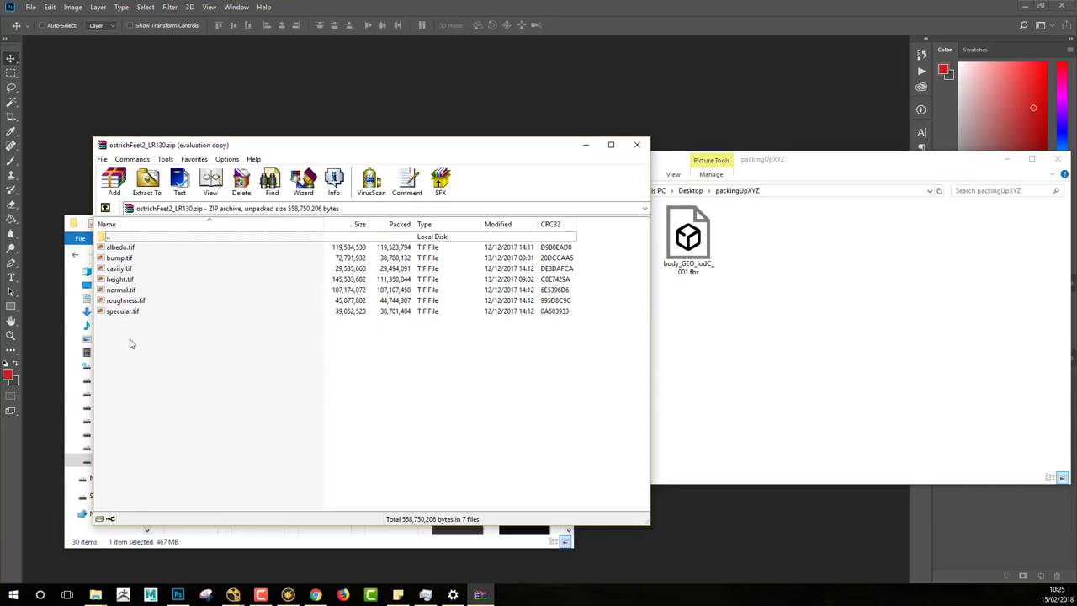
left_click_drag(133, 337, 177, 248)
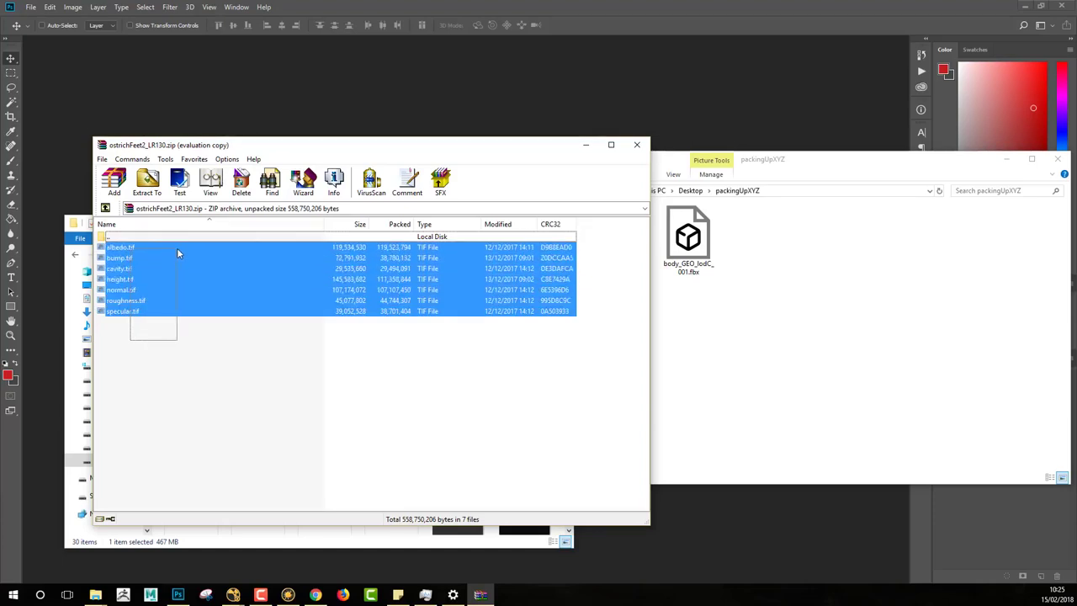
left_click(209, 374)
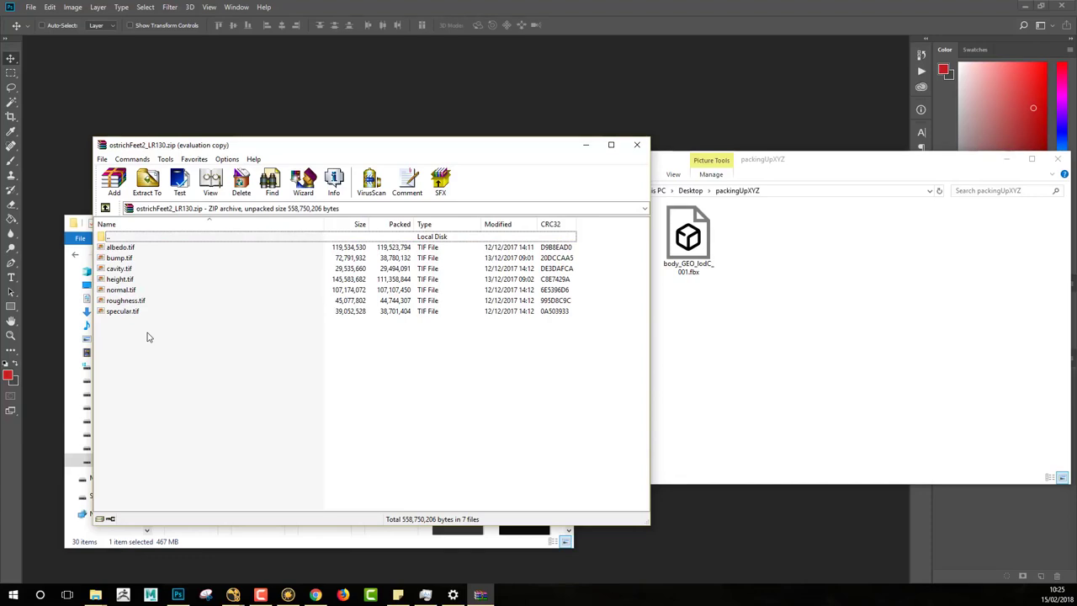
left_click_drag(139, 352, 763, 305)
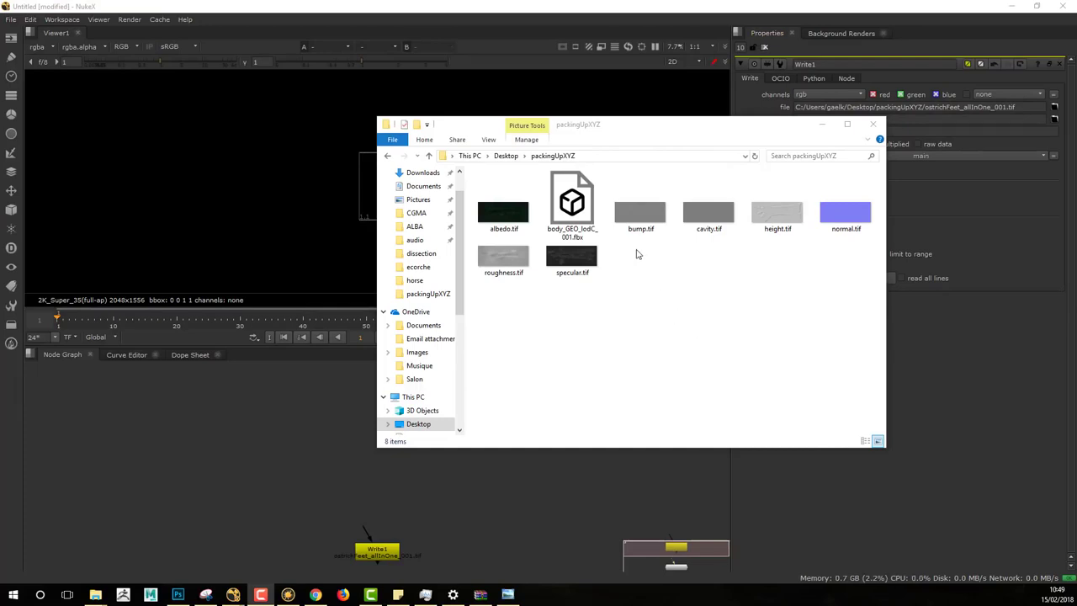
Import height.tif, bump.tif and cavity.tif from packingUpXYZ into the Nuke node graph and delete the existing Write1 node
left_click_drag(613, 258, 281, 426)
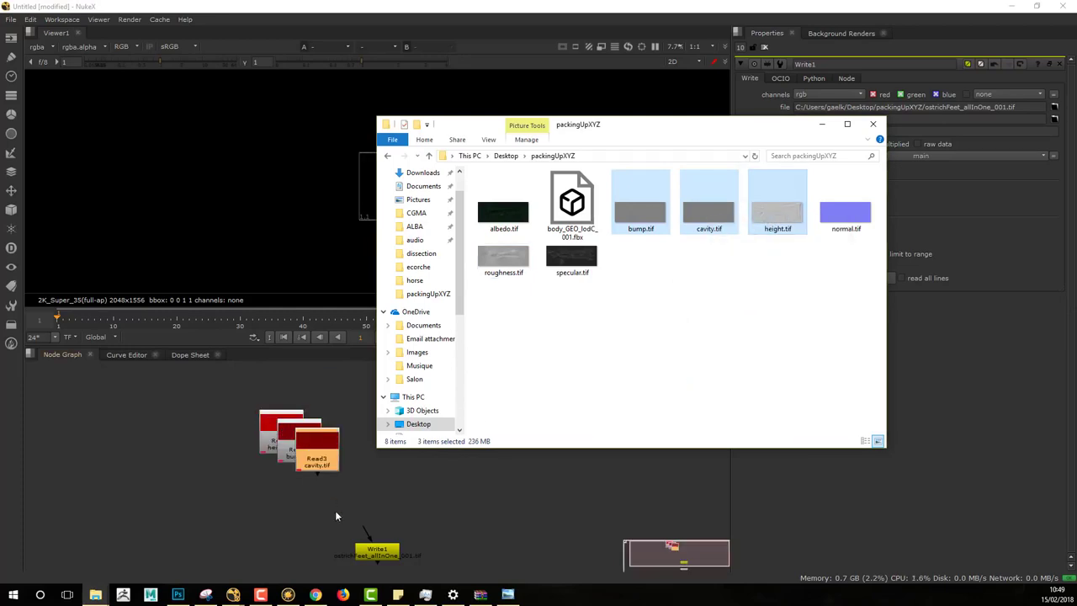
left_click(329, 503)
middle_click_drag(344, 510, 476, 483)
left_click_drag(530, 530, 442, 539)
key("Delete")
middle_click_drag(519, 493, 483, 508)
Separate the height.tif Read node from the other two, connect it to the viewer and reposition the Viewer node beneath it
left_click_drag(433, 444, 351, 436)
key("1")
middle_click_drag(435, 459, 433, 437)
left_click_drag(415, 548, 414, 548)
left_click_drag(484, 536, 323, 534)
middle_click_drag(382, 472, 404, 528)
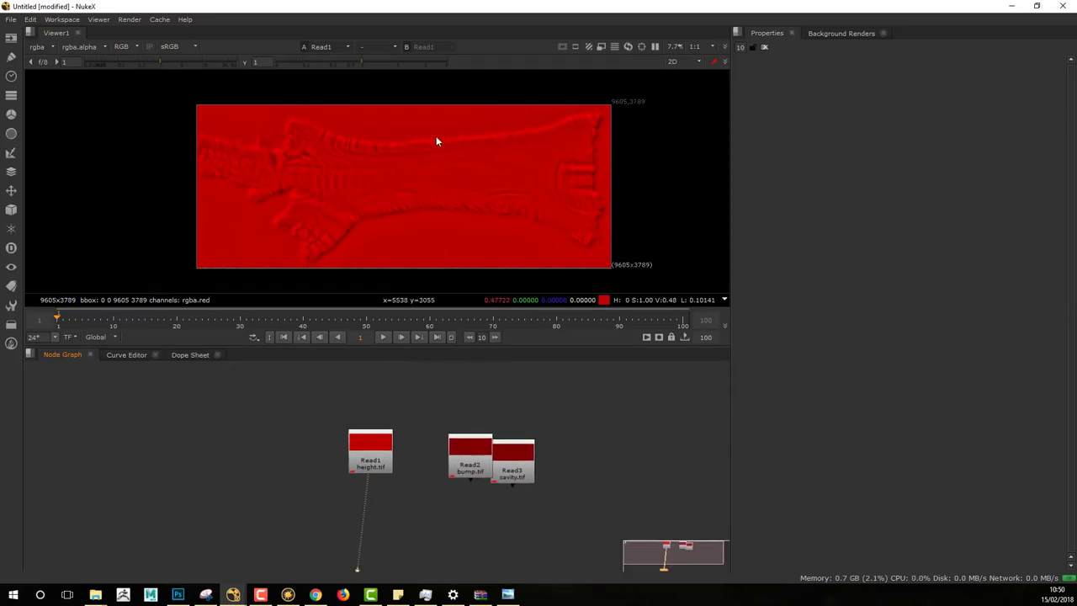
Examine the individual colour channels of height.tif in the viewer, finishing on the red channel, and nudge its Read node aside
middle_click_drag(440, 145, 405, 130)
key("r")
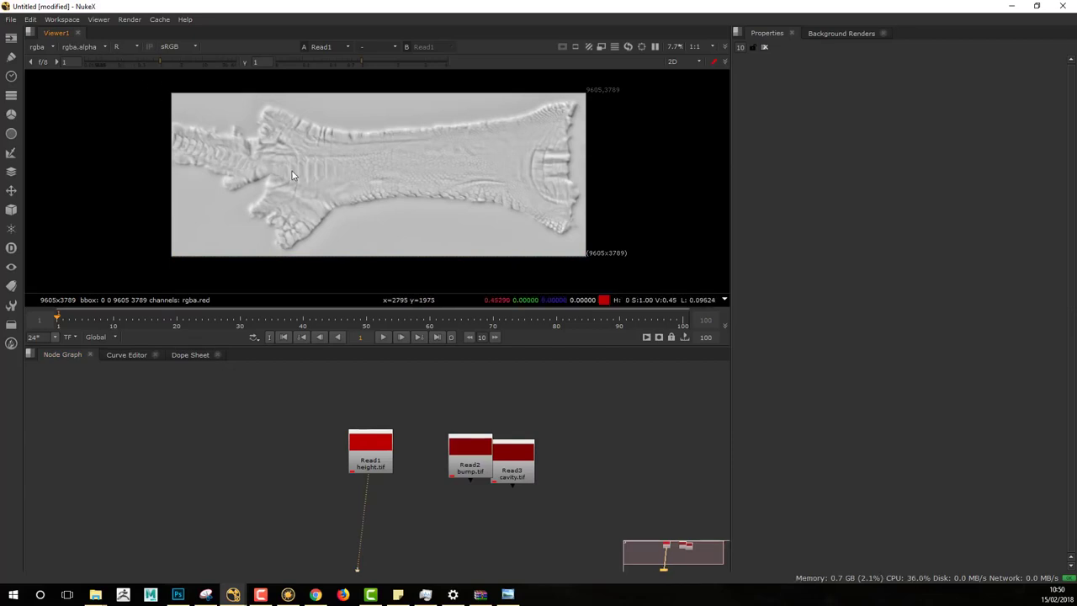
key("g")
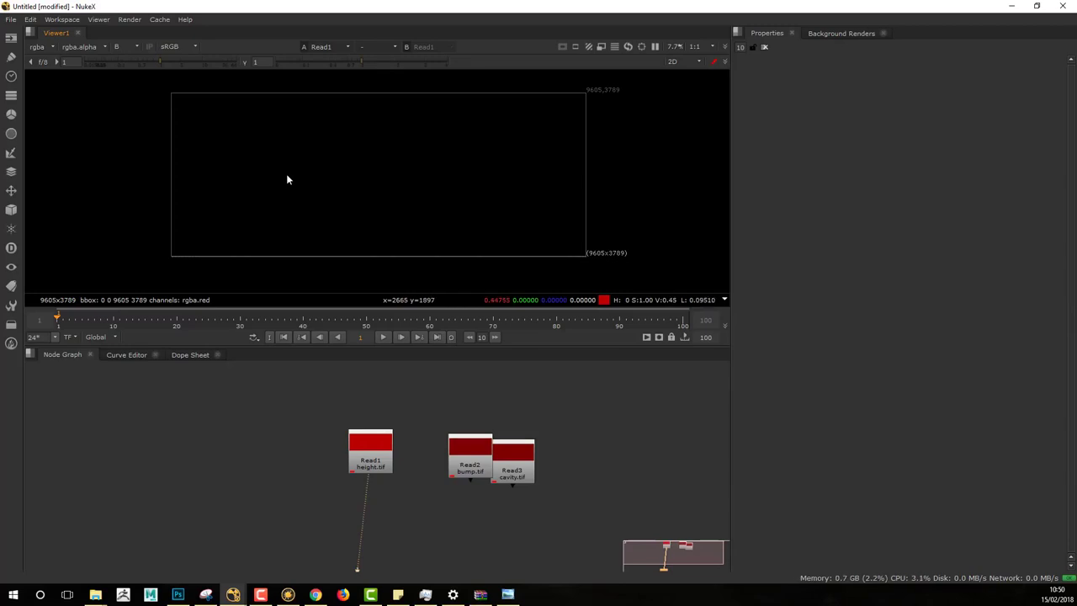
key("r")
mouse_move(396, 505)
middle_mouse_down()
mouse_move(385, 470)
mouse_move(386, 492)
middle_mouse_up()
left_click_drag(360, 430, 347, 430)
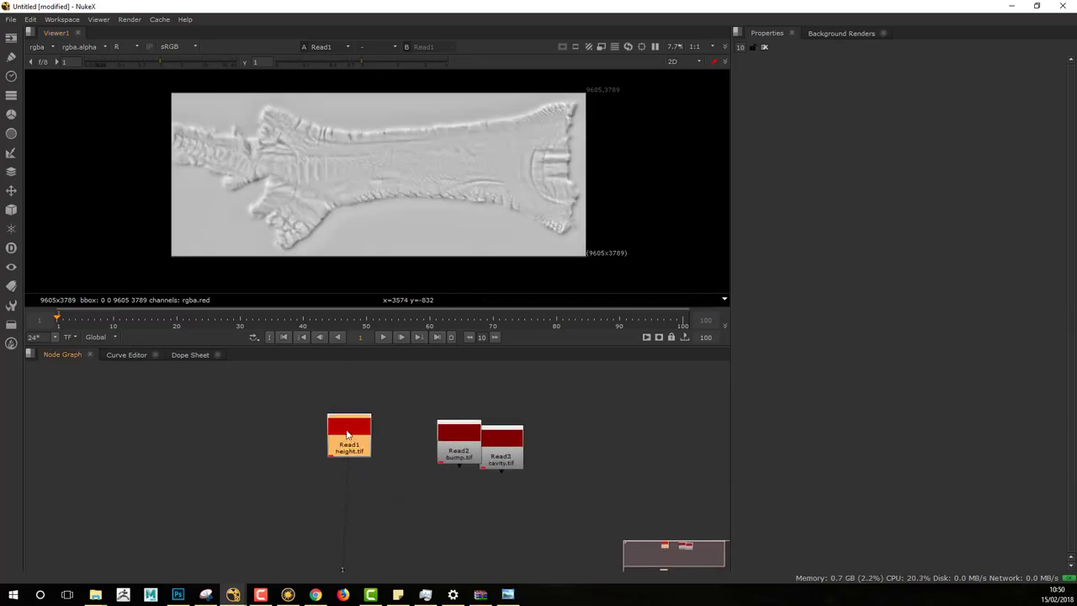
View bump.tif and cavity.tif in turn in the viewer, moving the bump.tif Read node to the other side of height.tif
key("r")
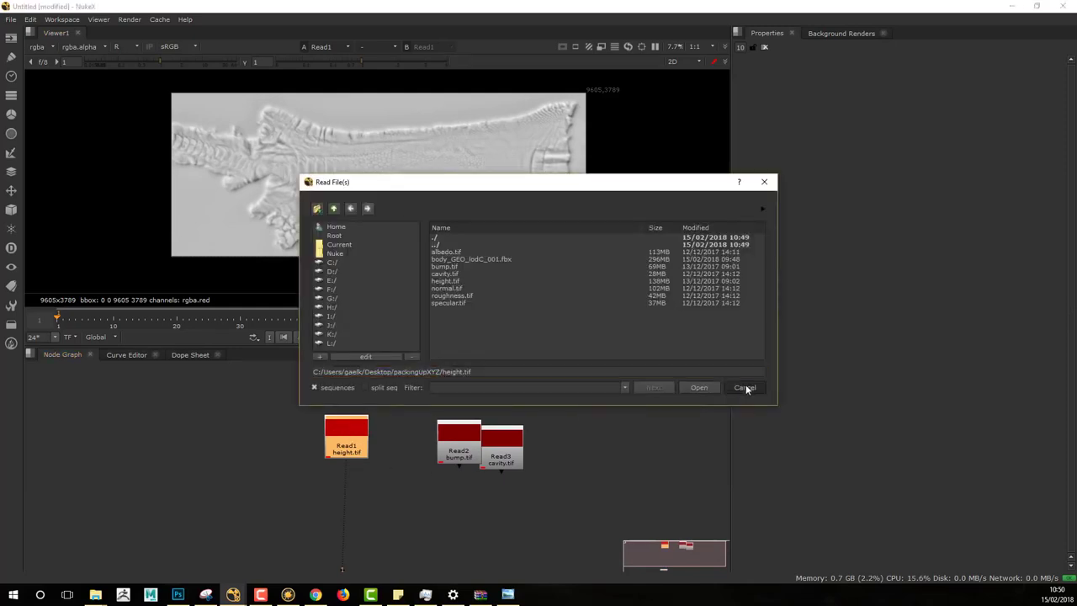
left_click(745, 388)
middle_click_drag(474, 493, 498, 460)
left_click_drag(477, 423, 465, 427)
key("1")
left_click(536, 425)
key("1")
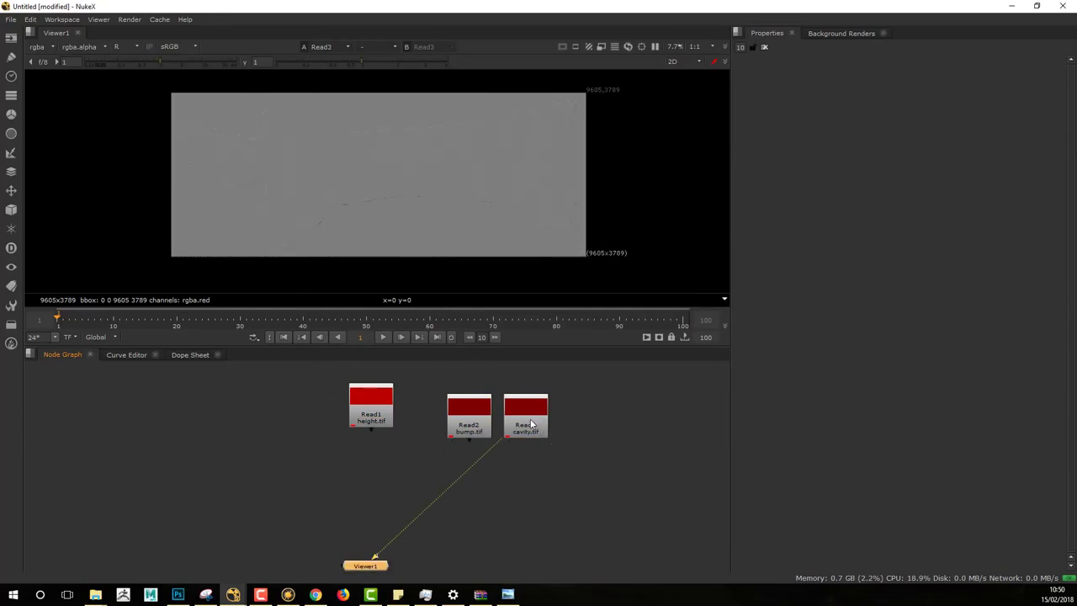
left_click_drag(482, 413, 290, 441)
key("1")
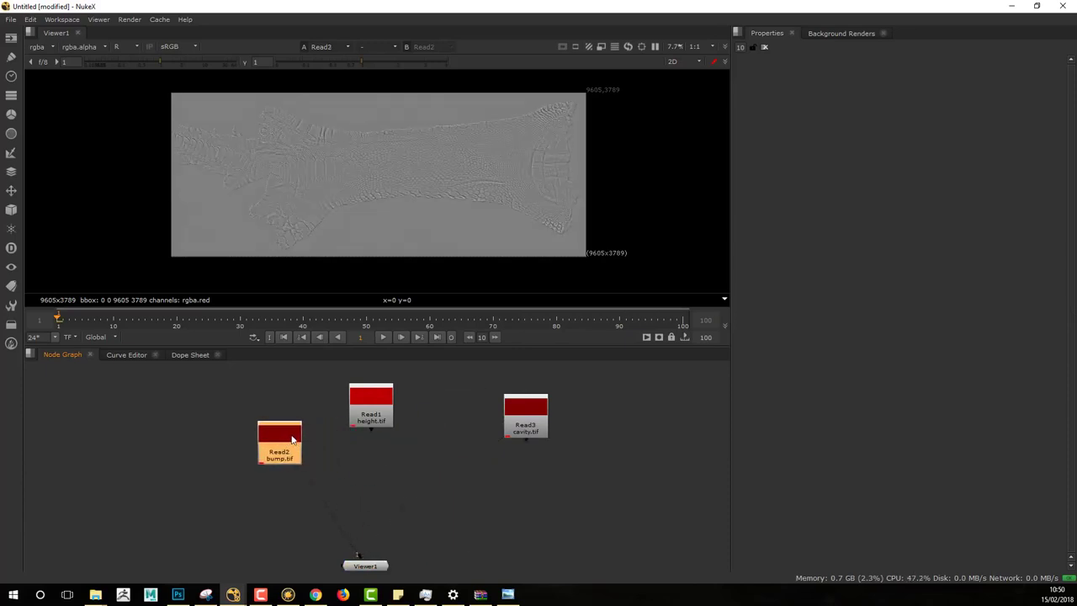
Move the cavity.tif Read node beneath bump.tif and view cavity.tif and height.tif in the viewer
left_click(397, 401)
left_click_drag(379, 413, 374, 408)
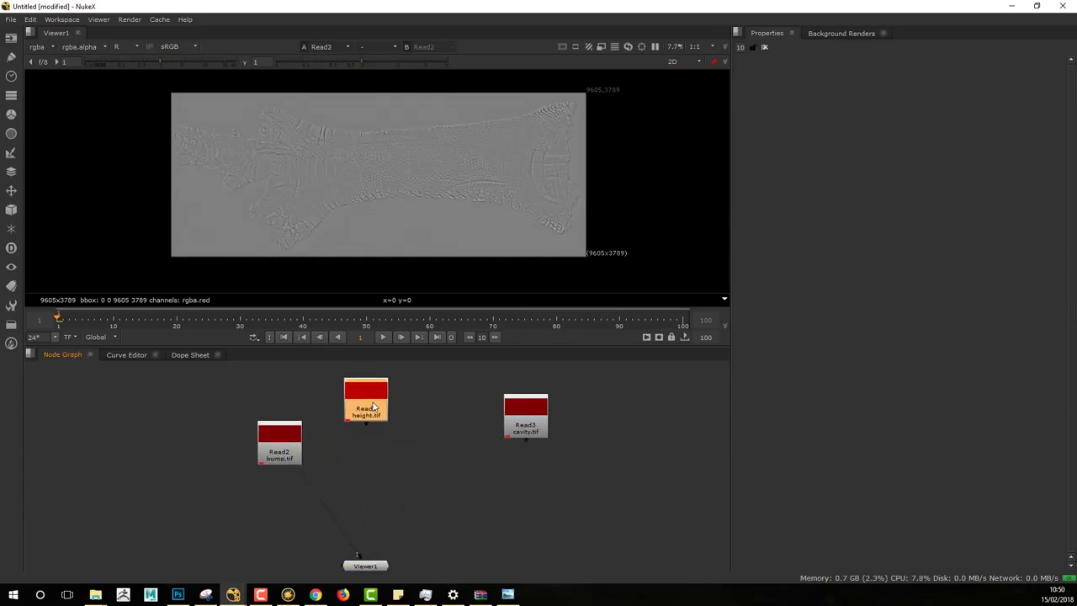
key("1")
left_click_drag(531, 422, 280, 507)
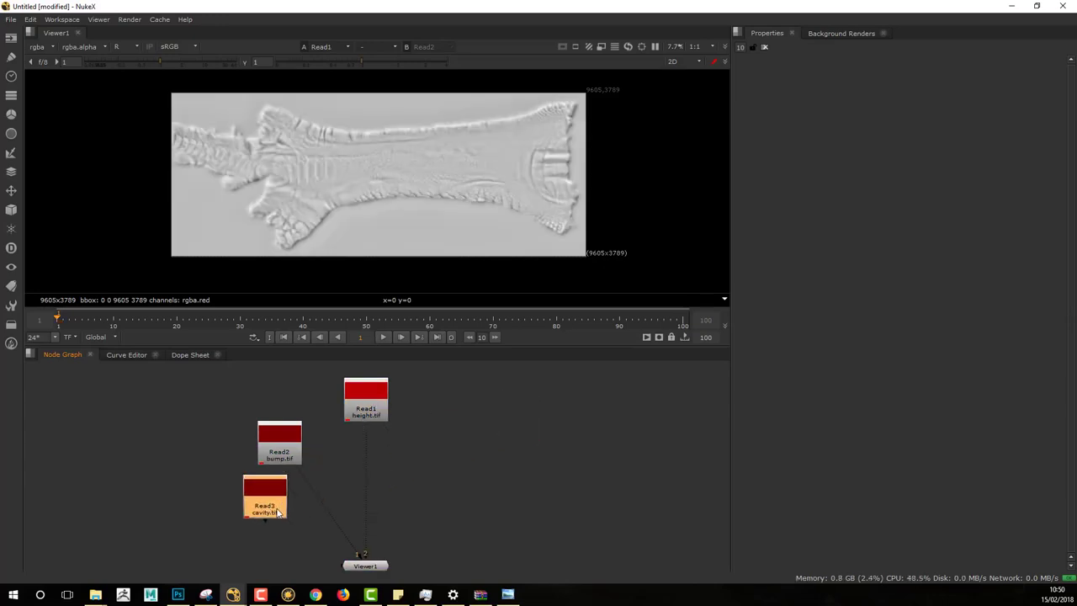
key("2")
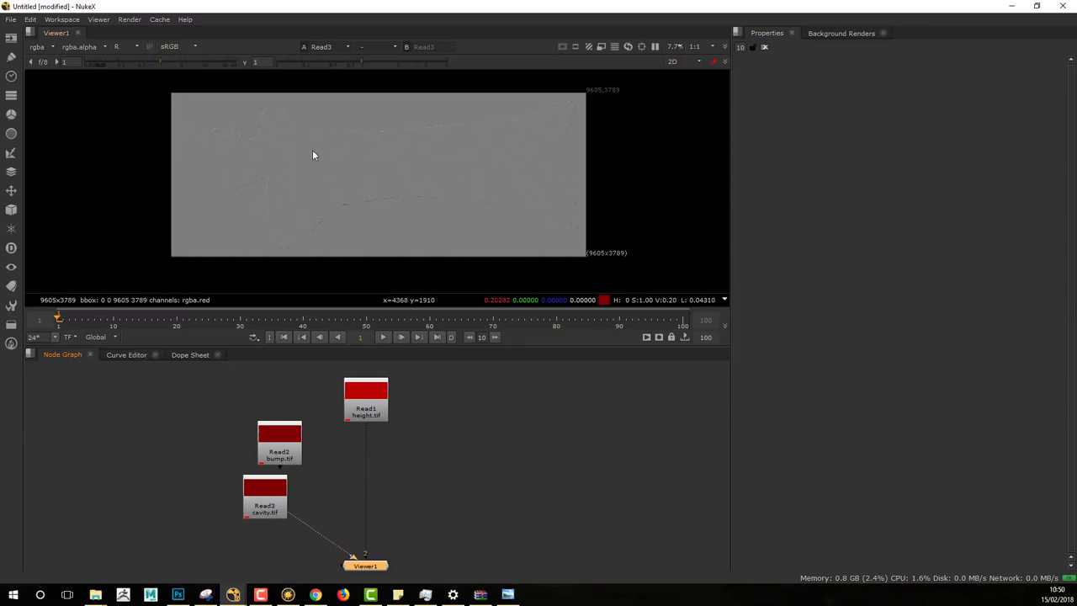
left_click(366, 404)
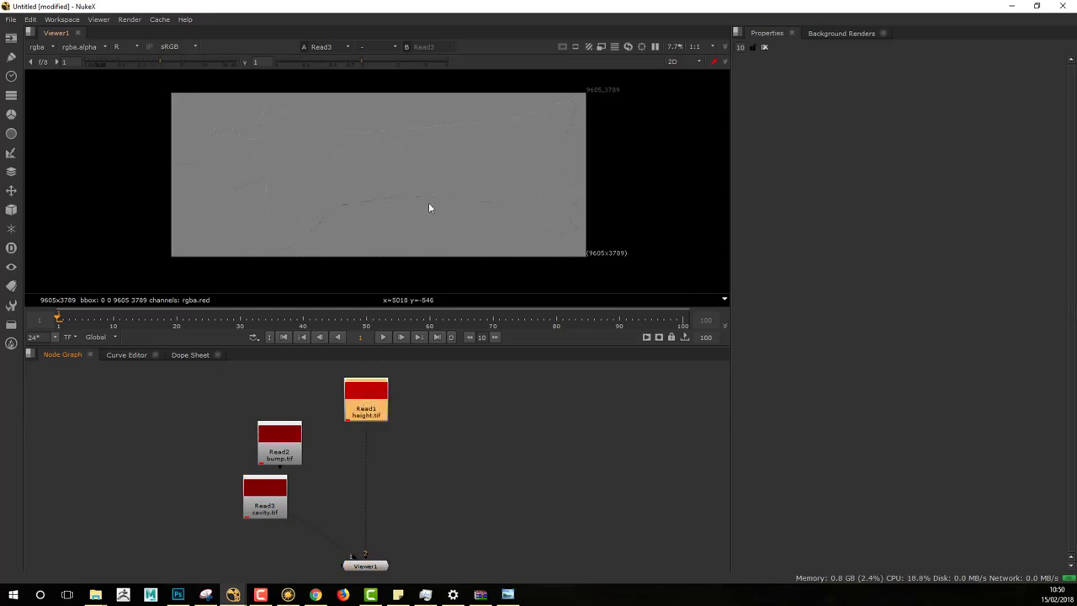
key("1")
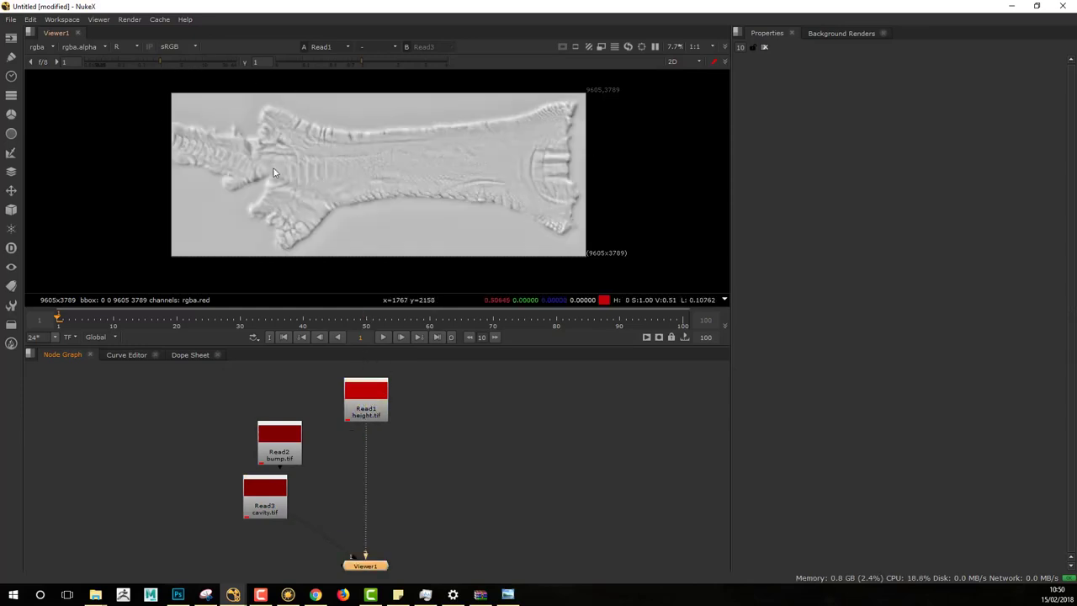
Nudge the bump.tif Read node away from cavity.tif and display bump.tif in the viewer
middle_click_drag(433, 477, 444, 465)
scroll(444, 466, "down", 2)
scroll(444, 466, "up", 2)
left_click_drag(271, 451, 257, 446)
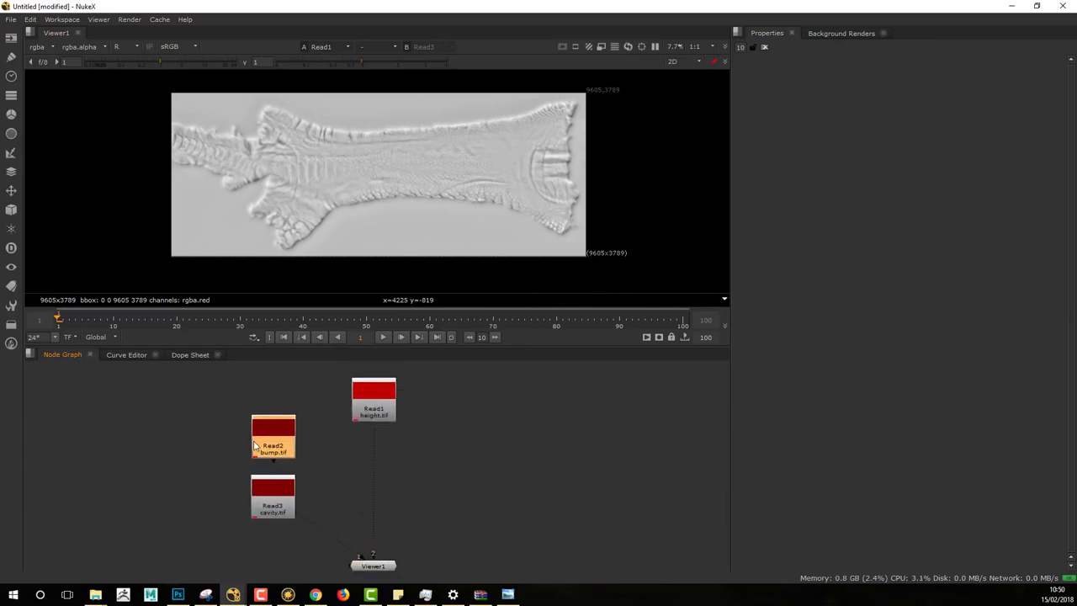
scroll(443, 462, "up", 3)
scroll(445, 456, "up", 1)
middle_click_drag(168, 488, 236, 456)
key("1")
middle_click_drag(339, 457, 353, 481)
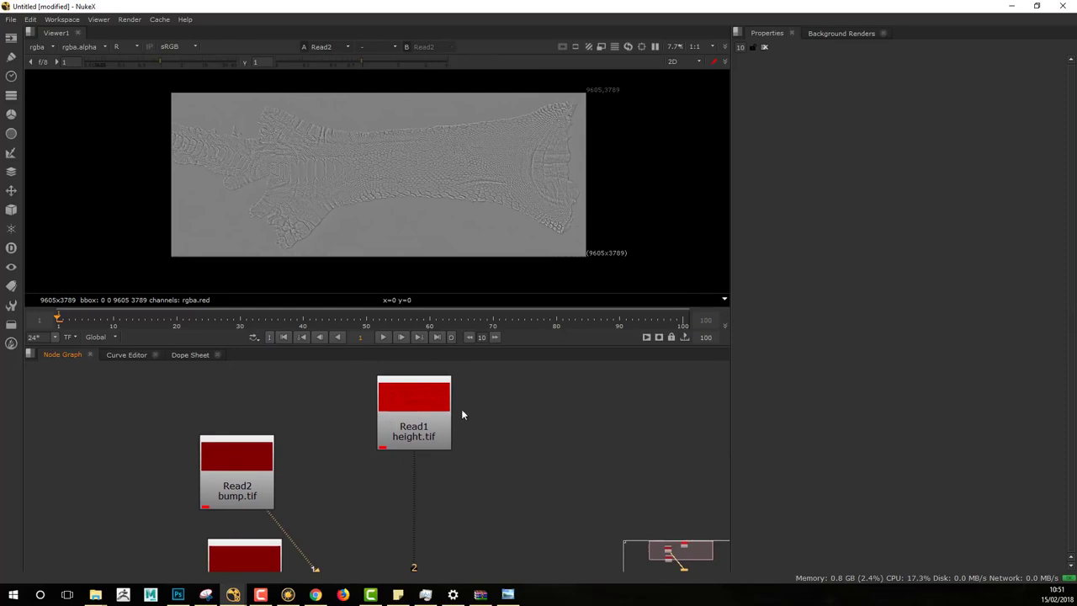
Compare the brightness and detail of the height.tif and bump.tif maps up close by switching between them in the viewer
scroll(468, 235, "up", 2)
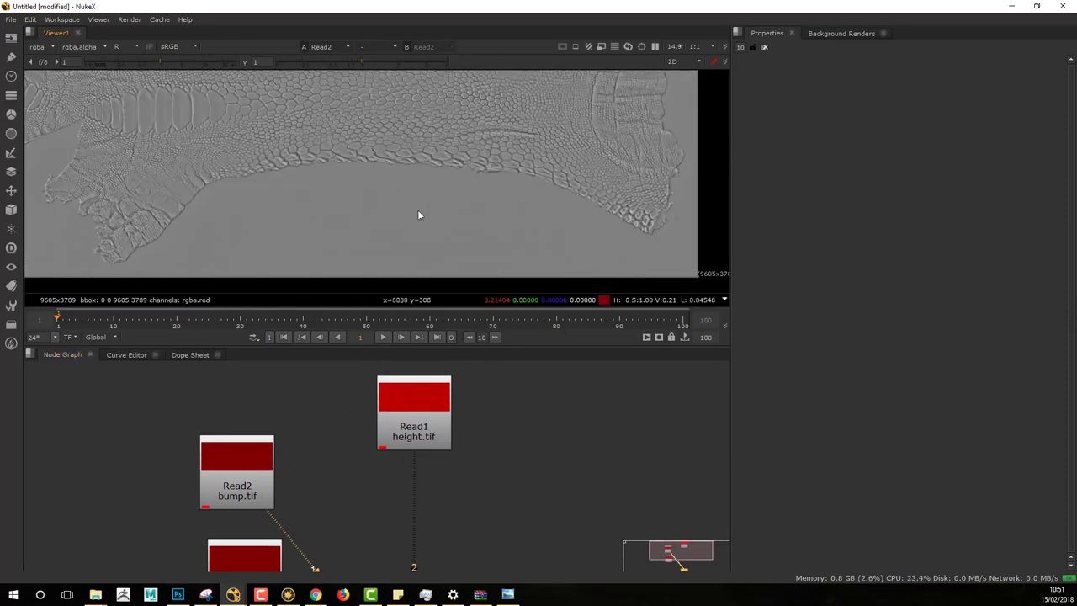
key("2")
key("1")
key("2")
key("2")
key("1")
key("2")
middle_click_drag(319, 487, 296, 504)
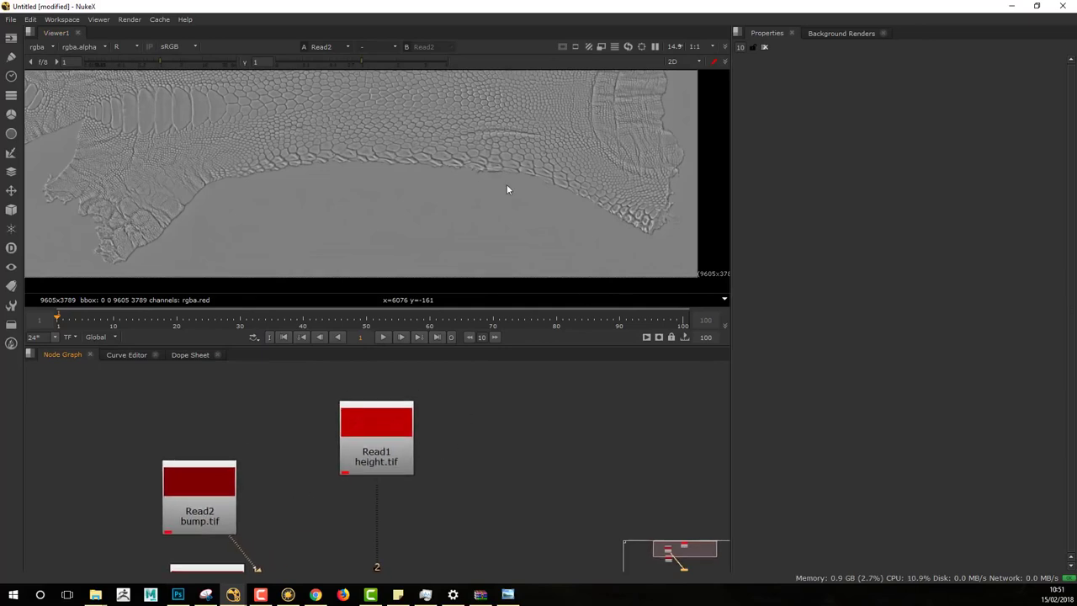
key("1")
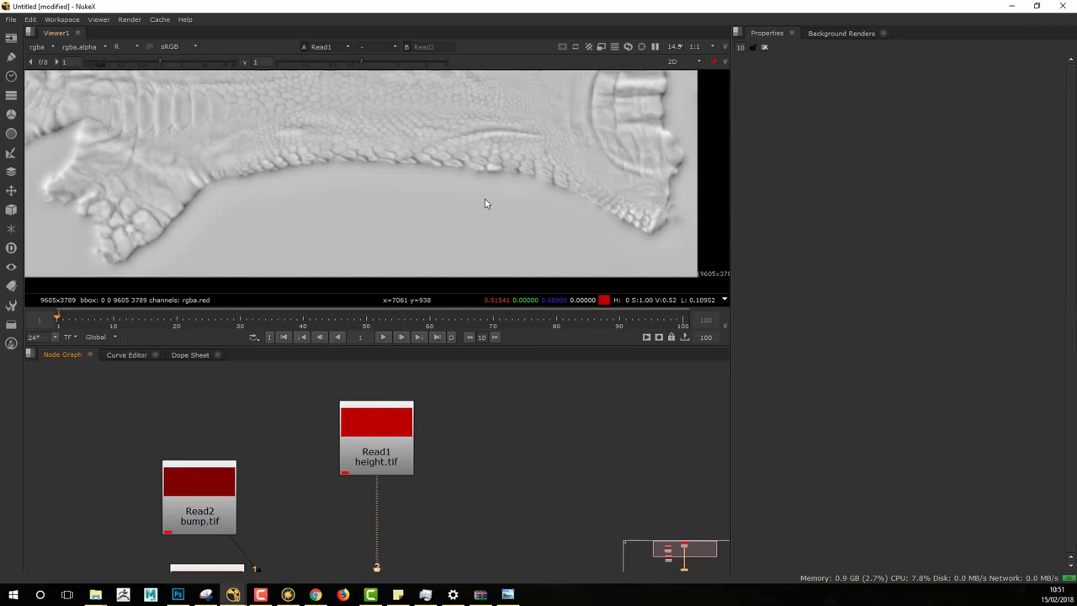
key("2")
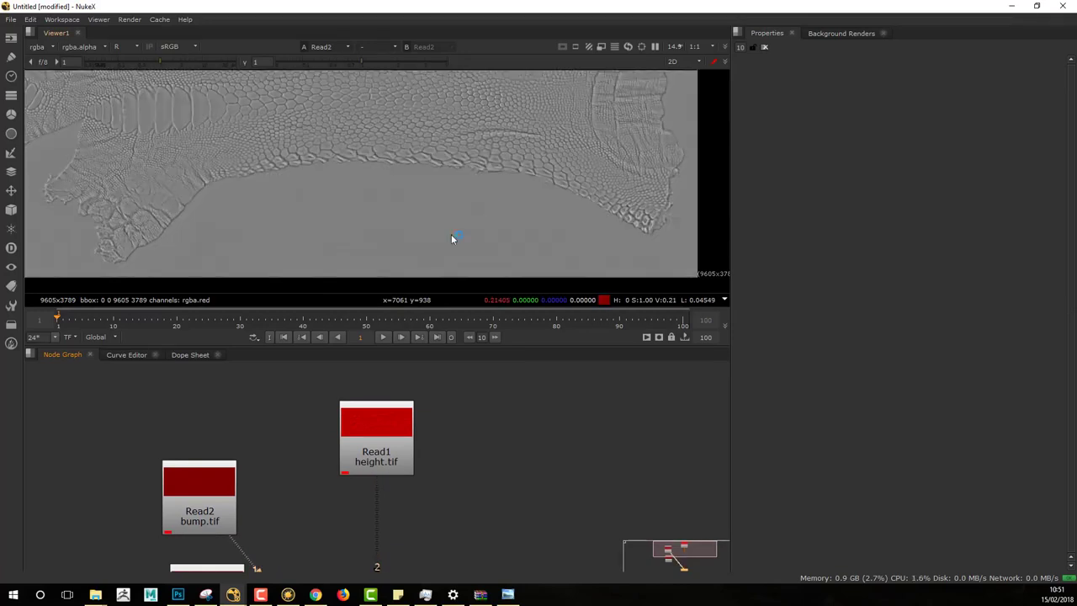
Set the colorspace of the bump.tif Read node to linear
double_click(225, 508)
scroll(371, 483, "up", 1)
middle_click_drag(302, 513, 299, 469)
scroll(313, 431, "down", 2)
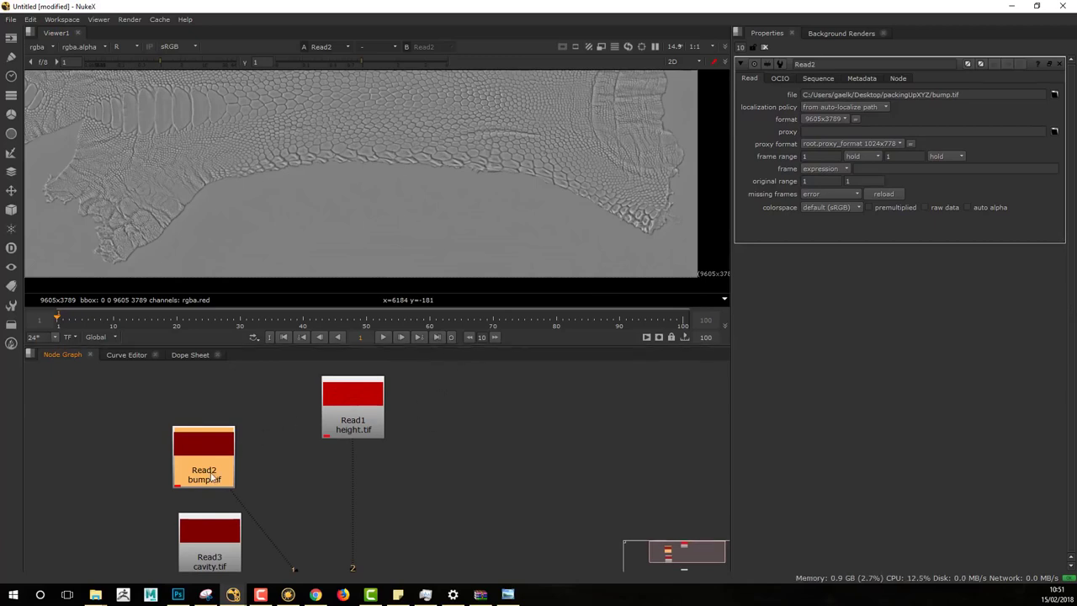
left_click(812, 209)
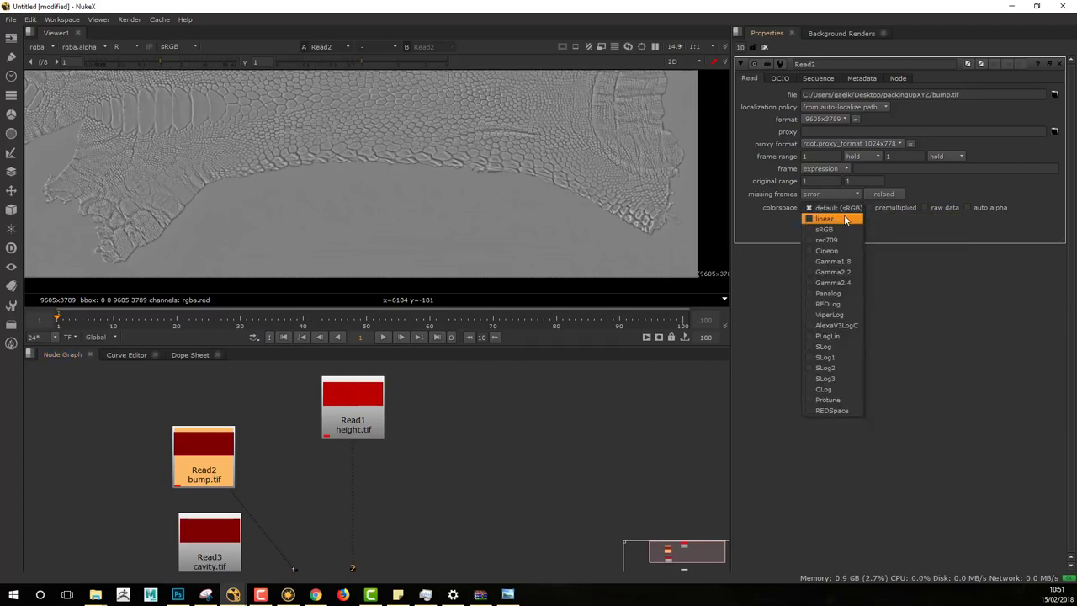
left_click(846, 219)
middle_click_drag(516, 429, 562, 447)
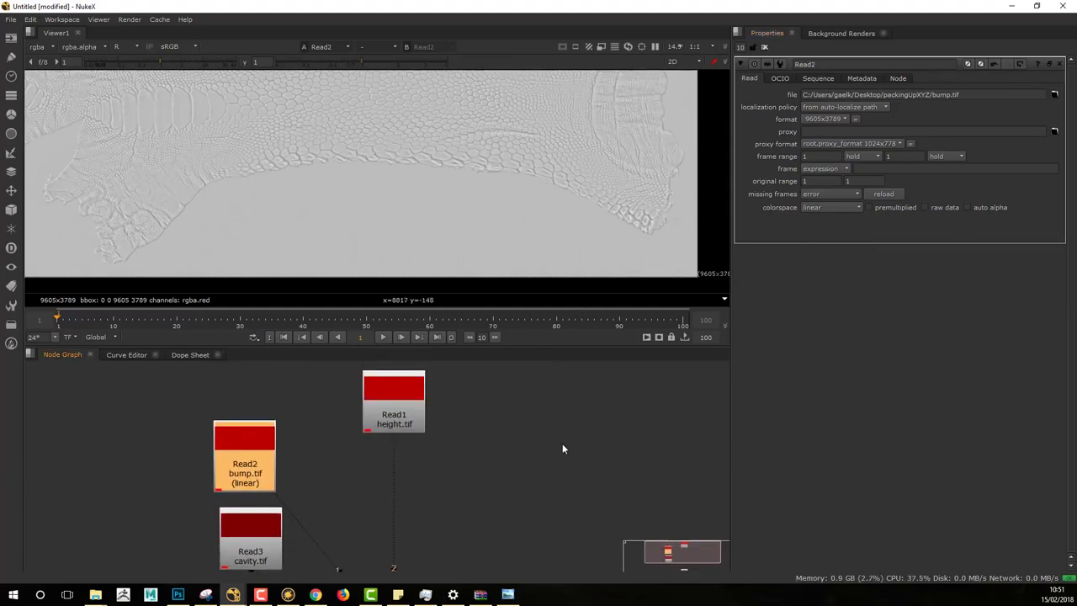
Set the colorspace of the cavity.tif Read node to linear and display cavity.tif in the viewer
key("1")
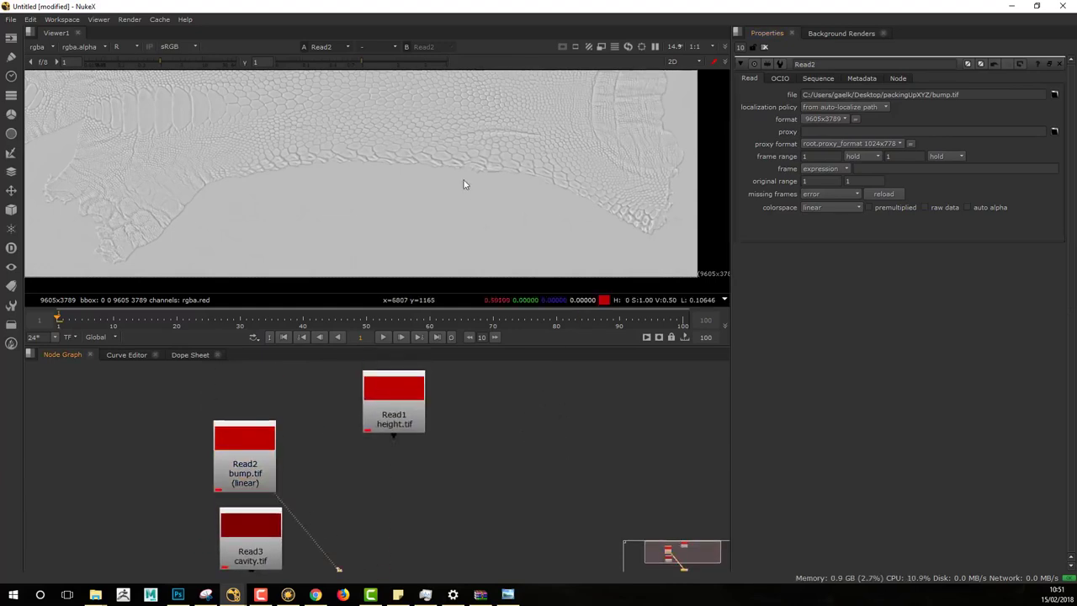
middle_click_drag(490, 443, 496, 472)
left_click(249, 469)
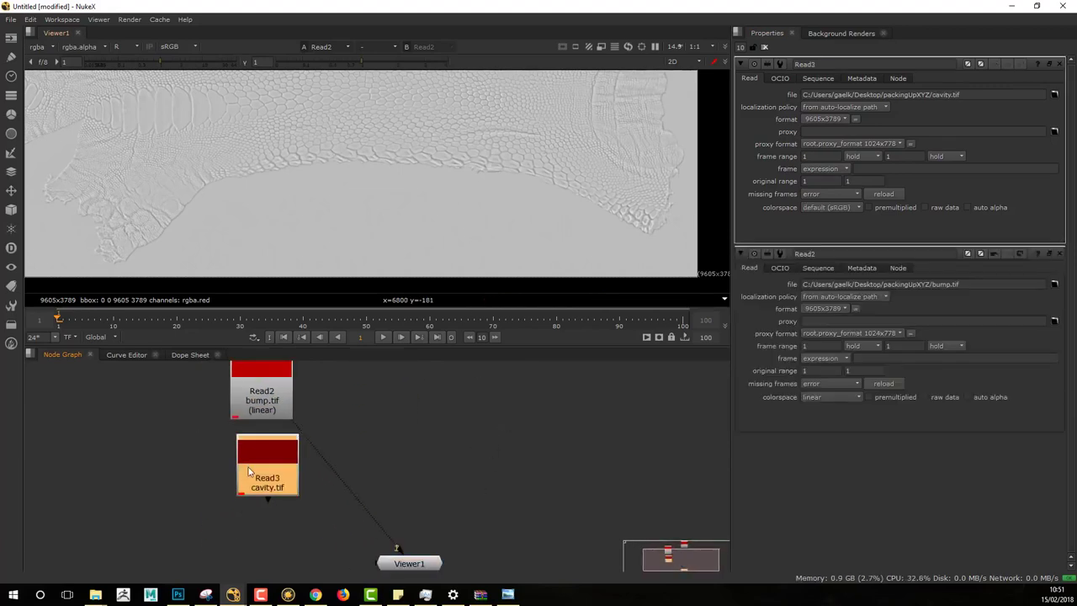
left_click(819, 207)
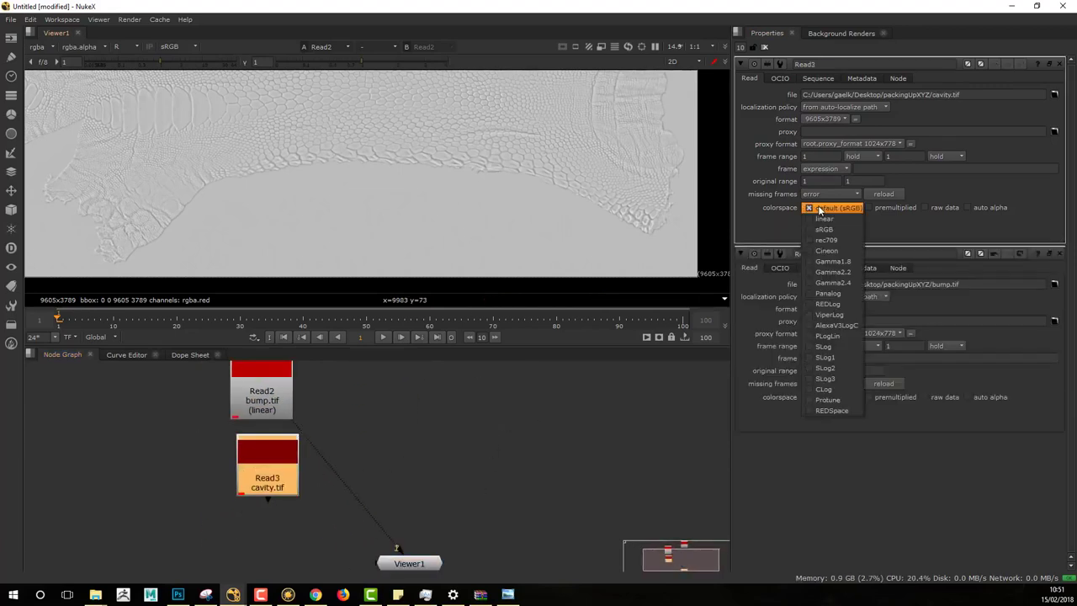
left_click(835, 220)
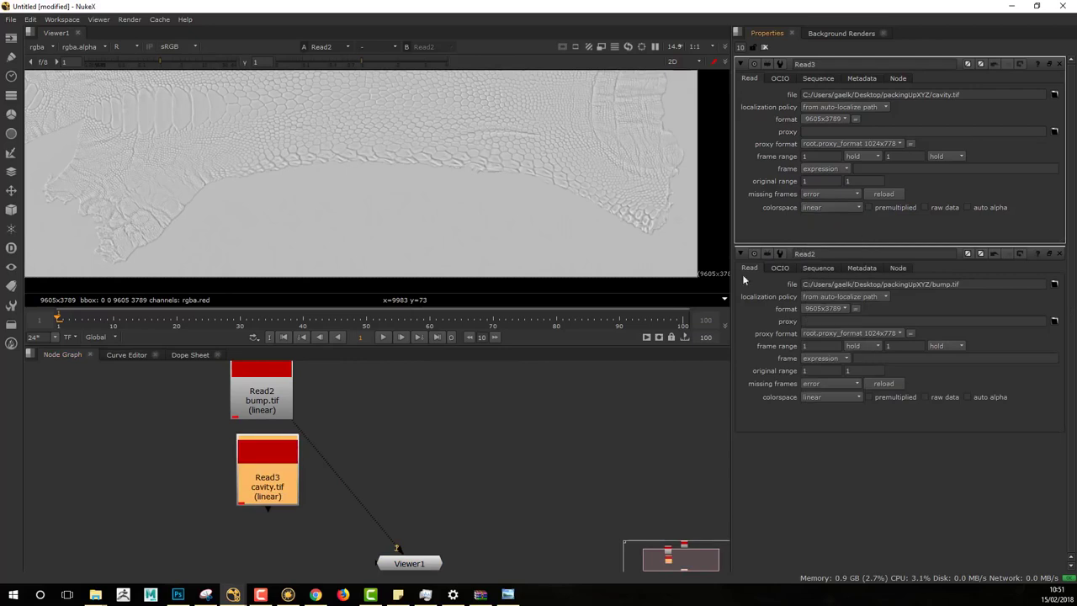
key("1")
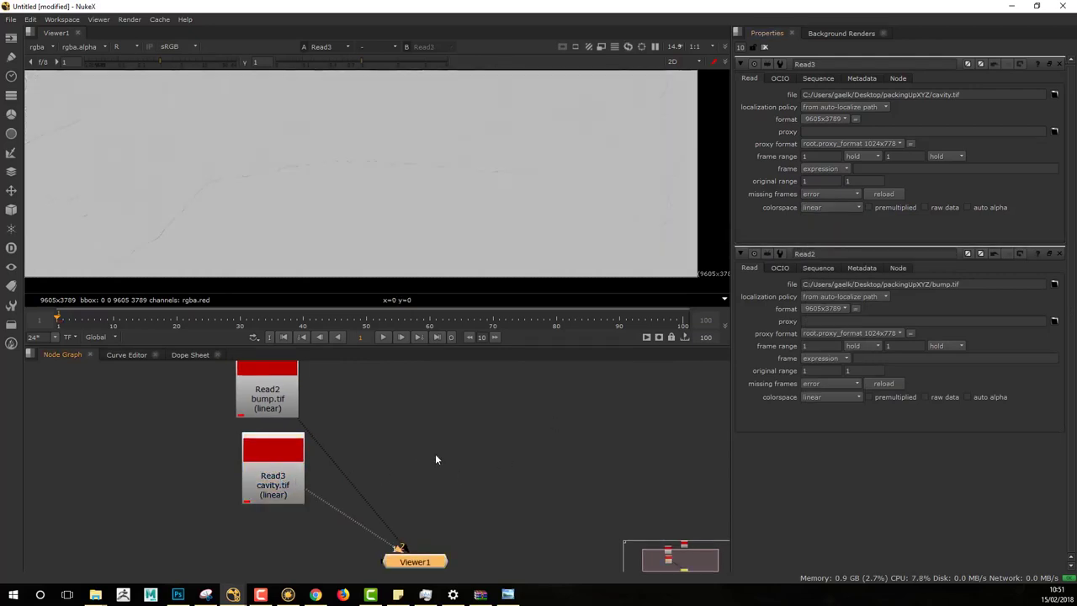
Display height.tif in the viewer and tidy the positions of the height.tif and bump.tif Read nodes
middle_click_drag(449, 439, 444, 481)
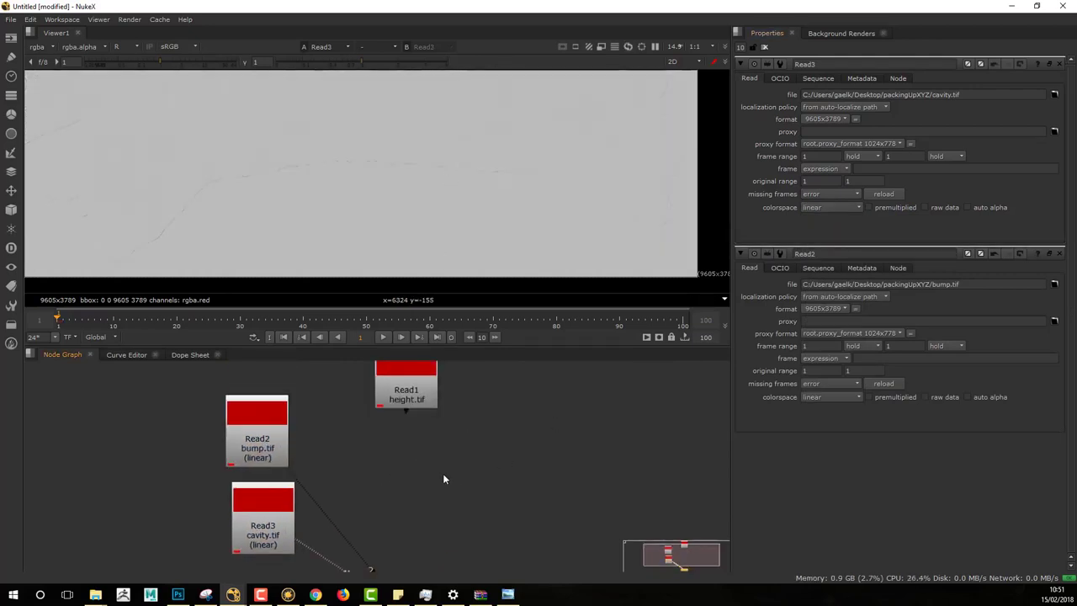
scroll(440, 459, "down", 3)
left_click(420, 405)
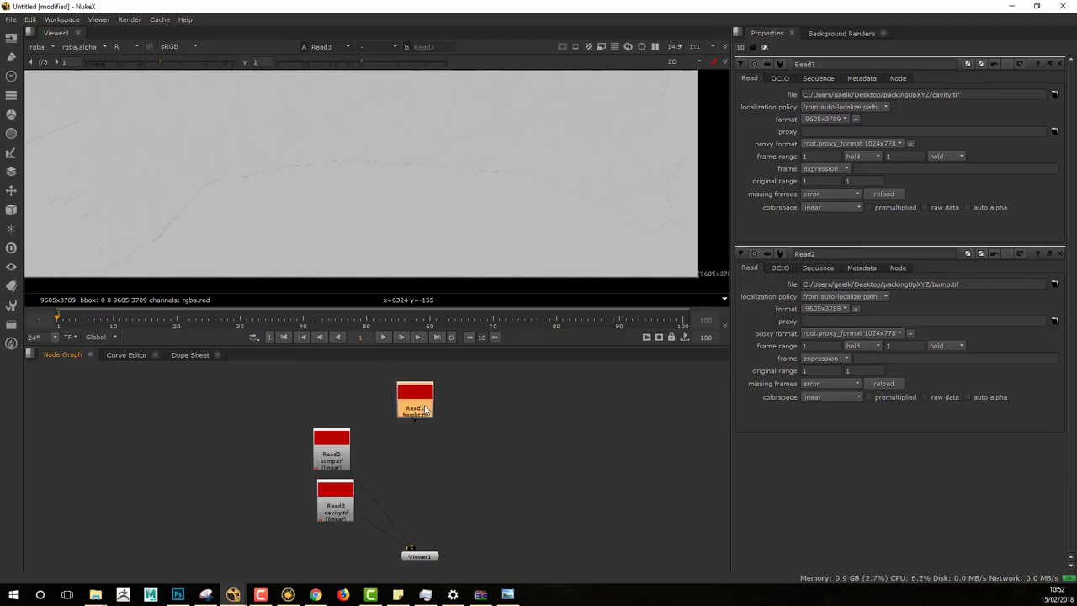
mouse_move(426, 410)
left_mouse_down()
mouse_move(414, 409)
mouse_move(435, 409)
left_mouse_up()
key("1")
middle_click_drag(490, 422, 493, 436)
left_click_drag(432, 419, 425, 419)
left_click_drag(345, 476, 345, 467)
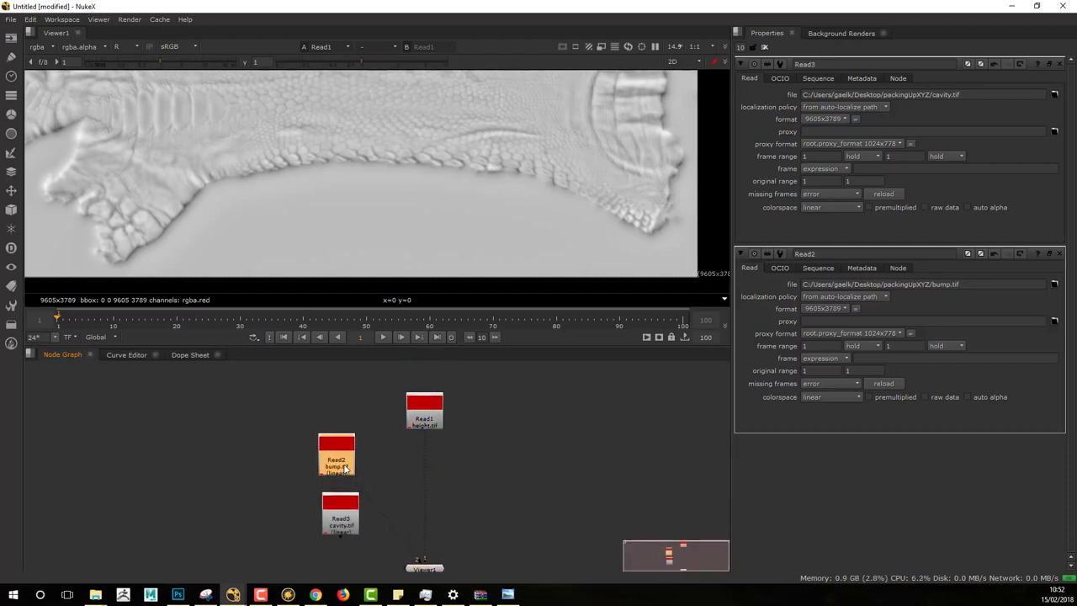
Add a Copy node to the node graph between the Read nodes and the Viewer
left_click(409, 474)
key("Tab")
type("k")
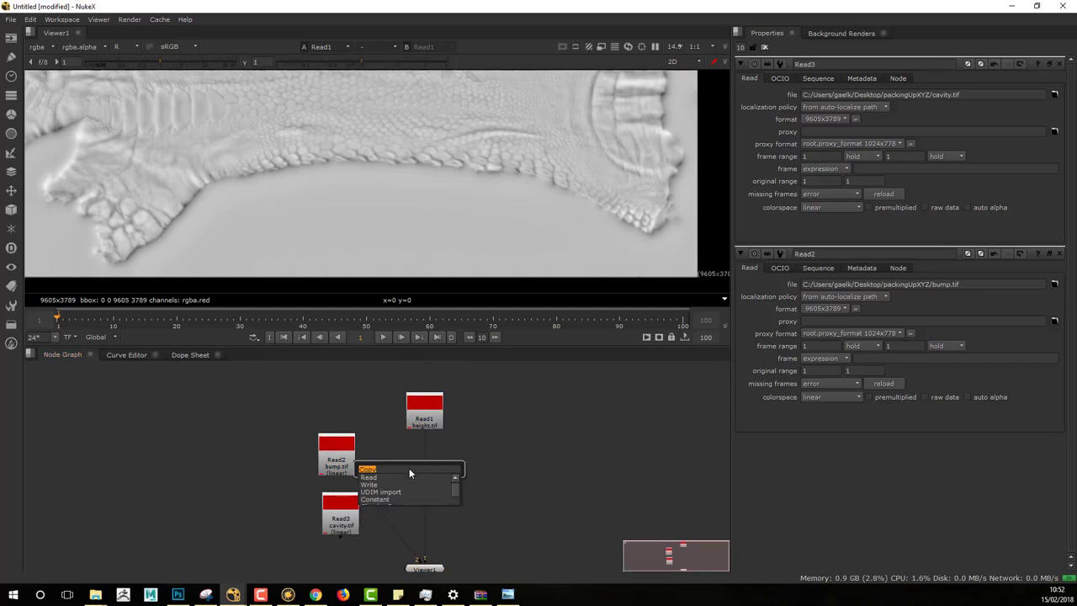
key("BackSpace")
type("c")
key("Down")
key("Down")
key("Down")
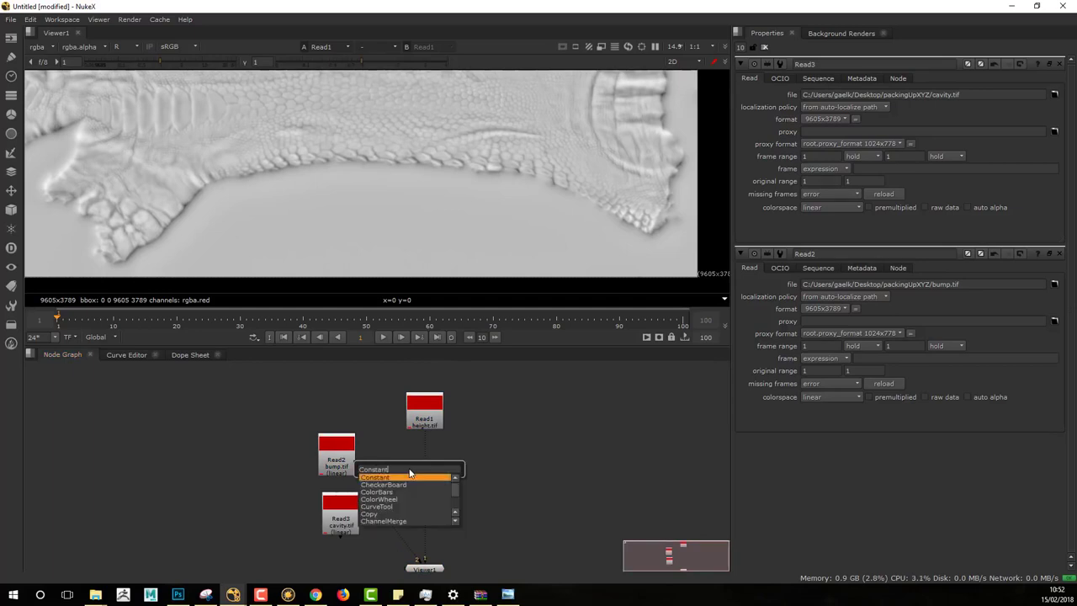
key("Down")
key("Down")
key("Down")
key("Return")
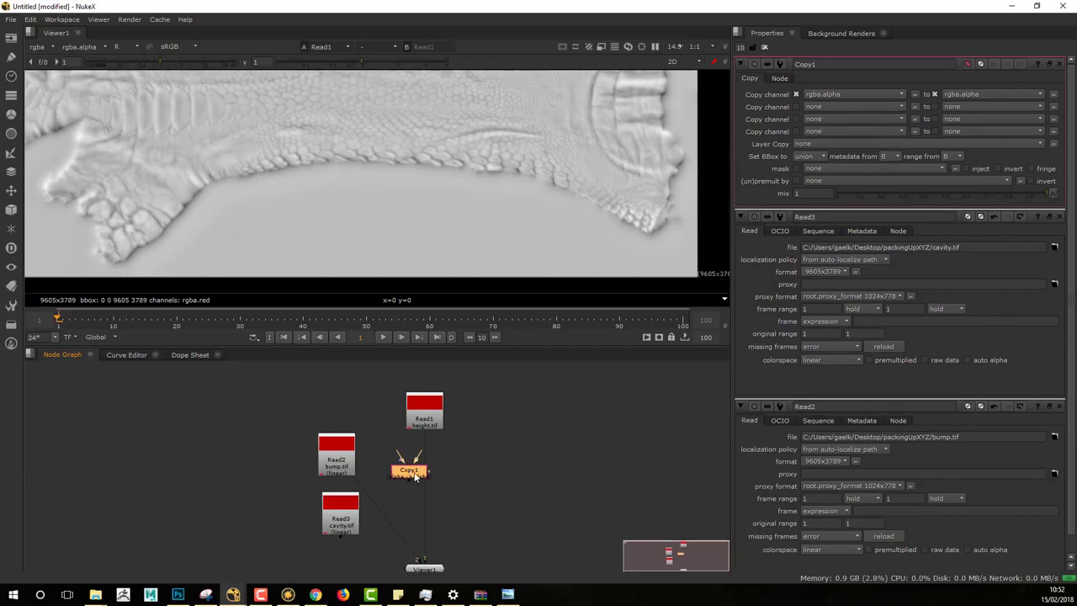
Insert the Copy node into the connection between height.tif and the Viewer, and display its output
left_click_drag(432, 474, 435, 465)
key("1")
scroll(452, 464, "up", 5)
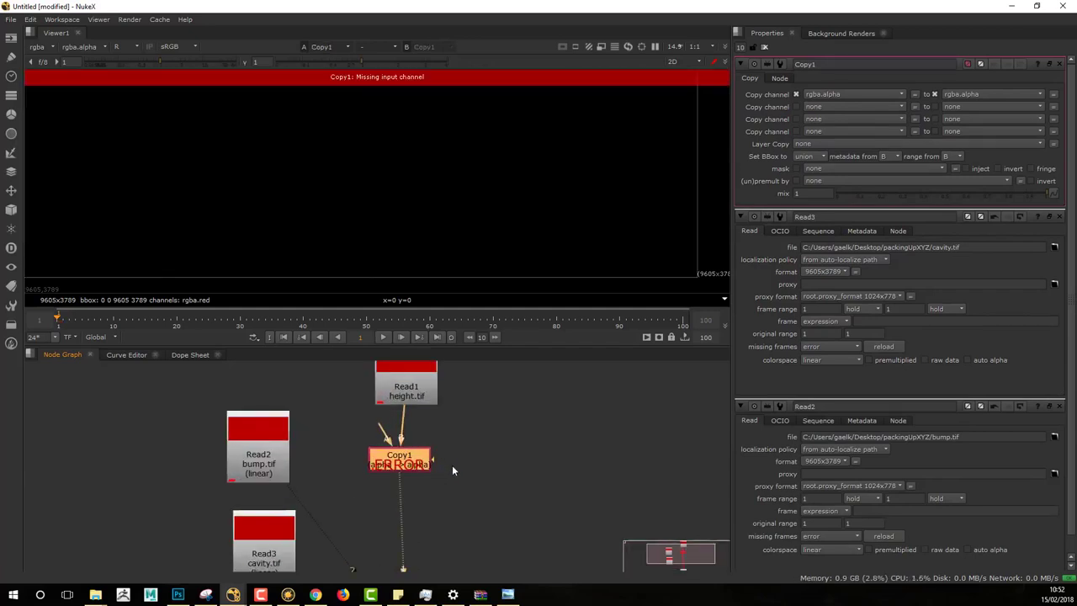
left_click_drag(451, 507, 456, 509)
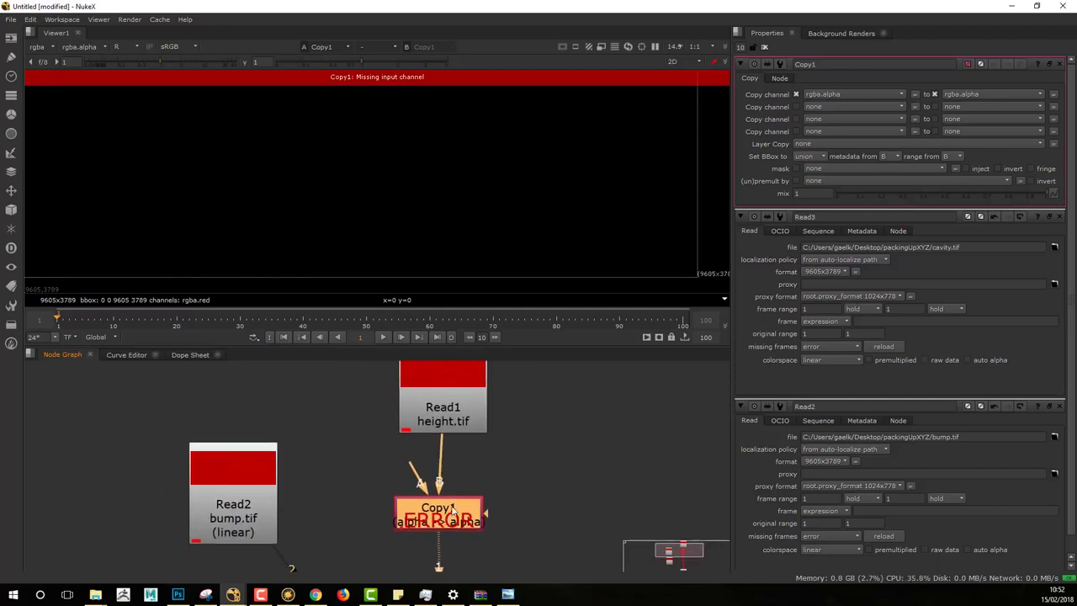
middle_click_drag(481, 465, 462, 443)
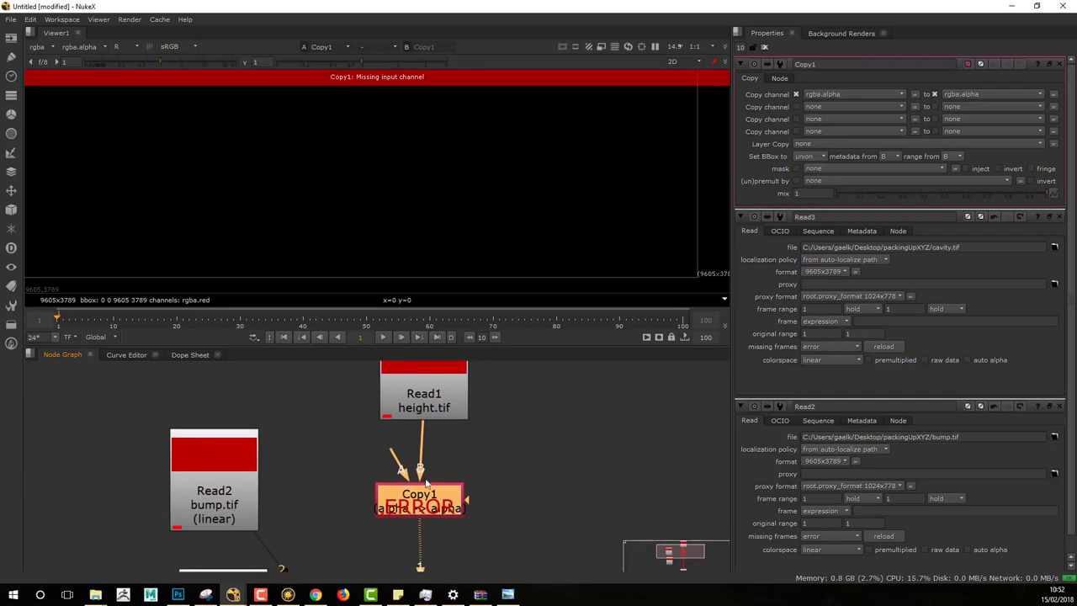
middle_click_drag(466, 483, 493, 450)
Connect the Copy node's A input to the bump.tif Read node
left_click_drag(425, 431, 259, 463)
left_click_drag(259, 463, 250, 484)
left_click(444, 463)
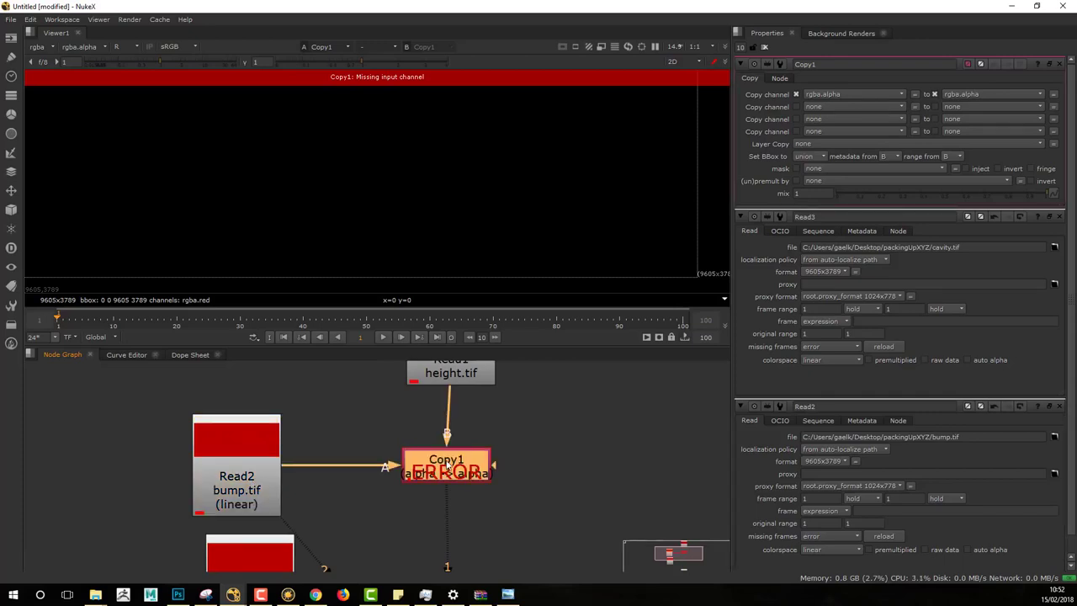
middle_click_drag(573, 449, 491, 367)
left_click_drag(203, 441, 320, 433)
middle_click_drag(512, 444, 534, 504)
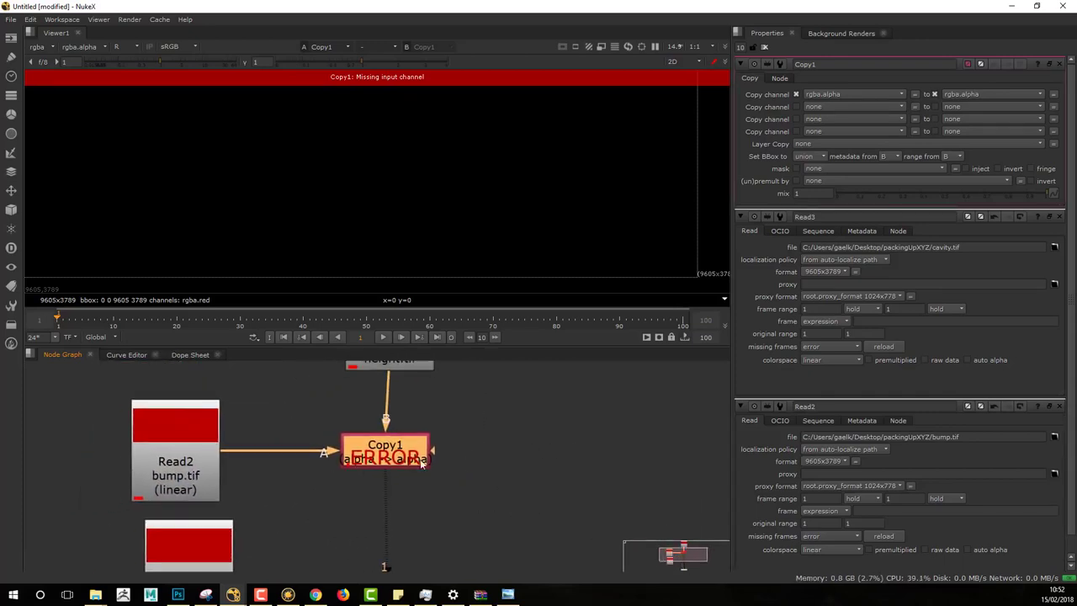
Set the Copy1 node to copy rgba.red from bump.tif into rgba.green
left_click(838, 91)
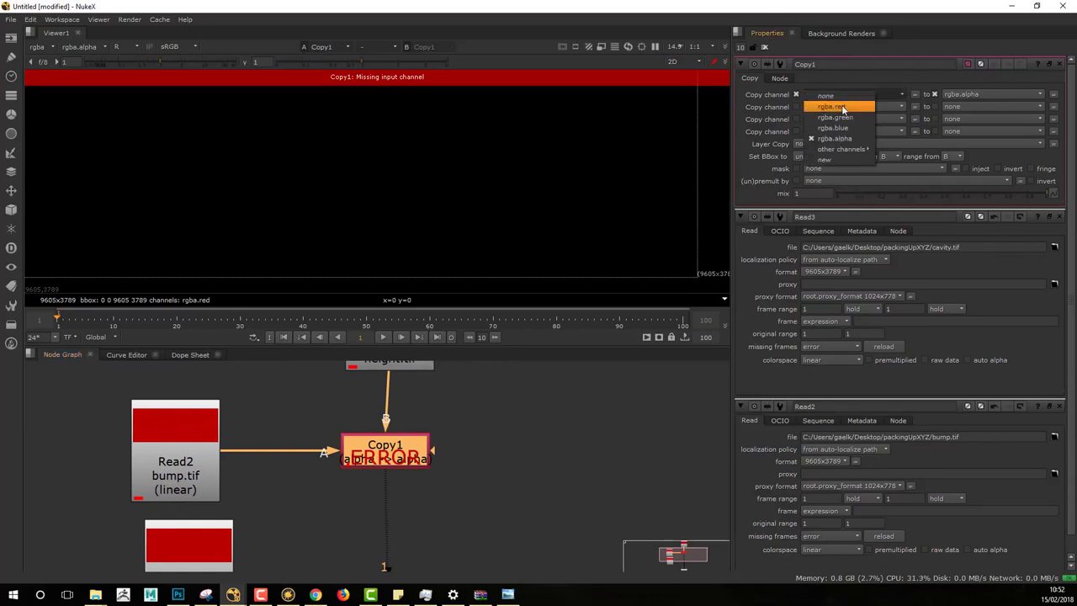
left_click(841, 104)
left_click(989, 91)
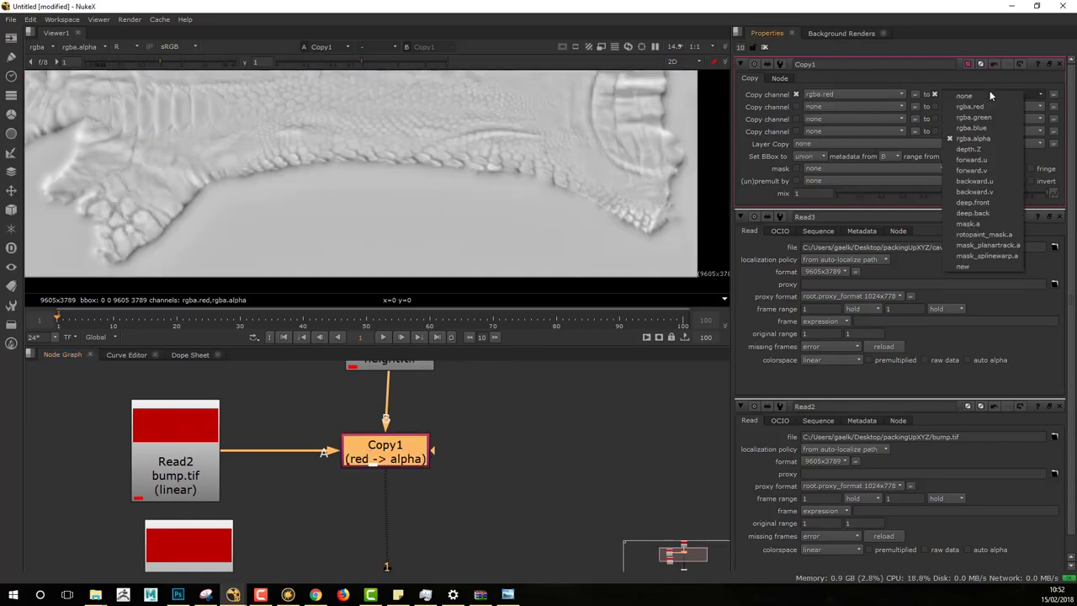
left_click(984, 118)
middle_click_drag(433, 454, 458, 451)
middle_click_drag(517, 479, 483, 408)
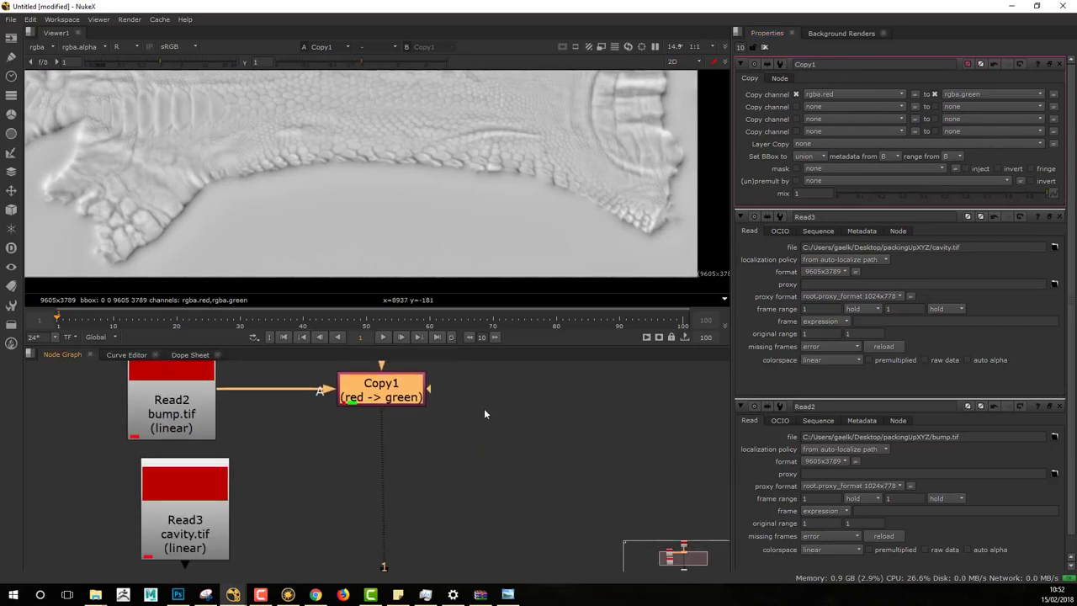
scroll(485, 401, "down", 3)
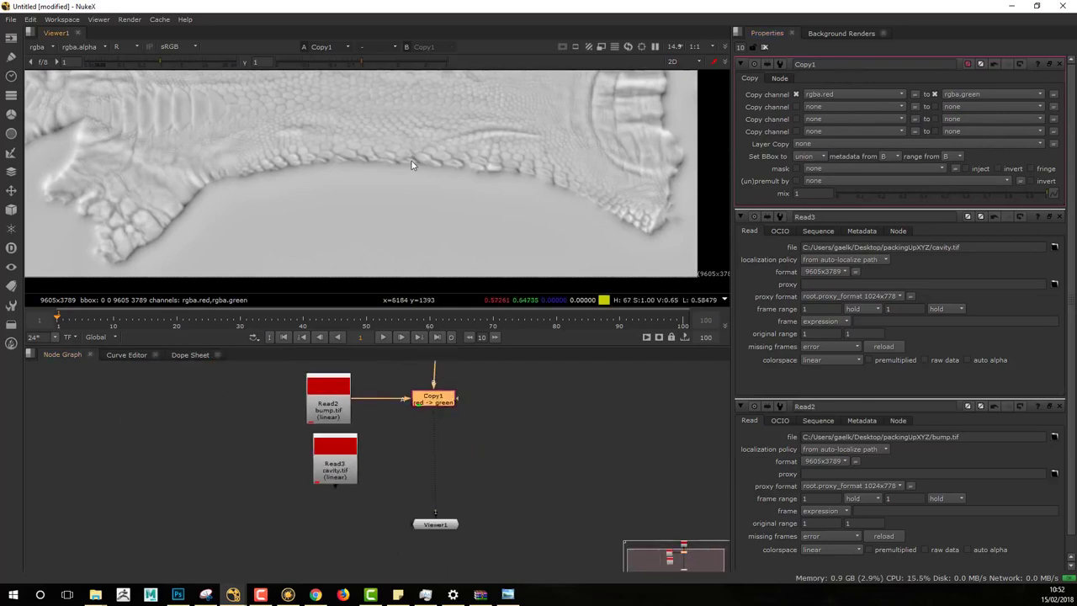
Inspect the Copy1 output in full RGB and in its separate red, green and blue channels
key("r")
middle_click_drag(401, 170, 444, 236)
scroll(311, 198, "down", 3)
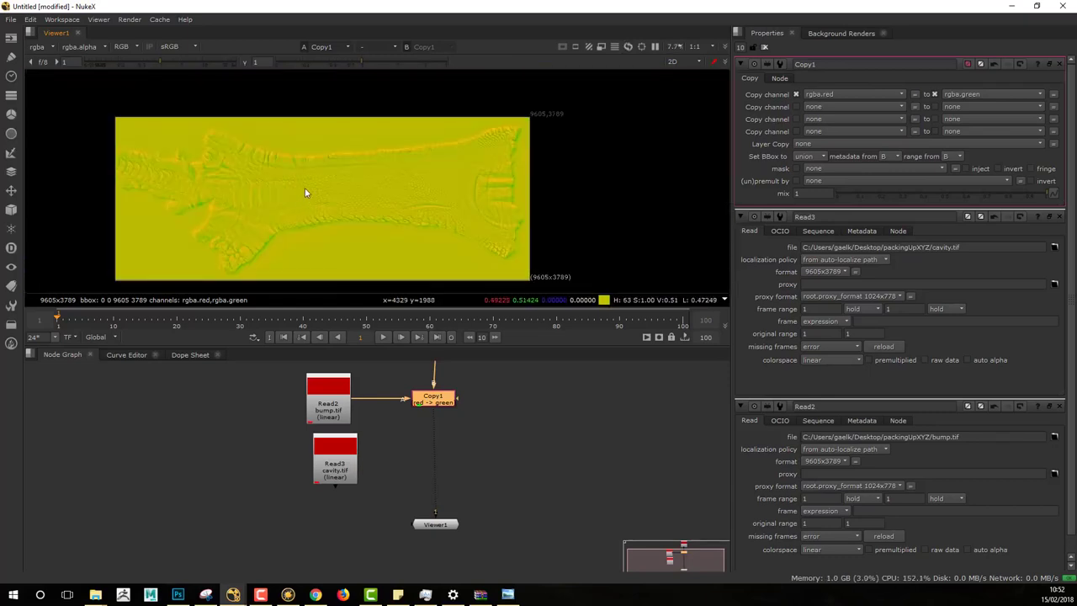
middle_click_drag(305, 197, 303, 173)
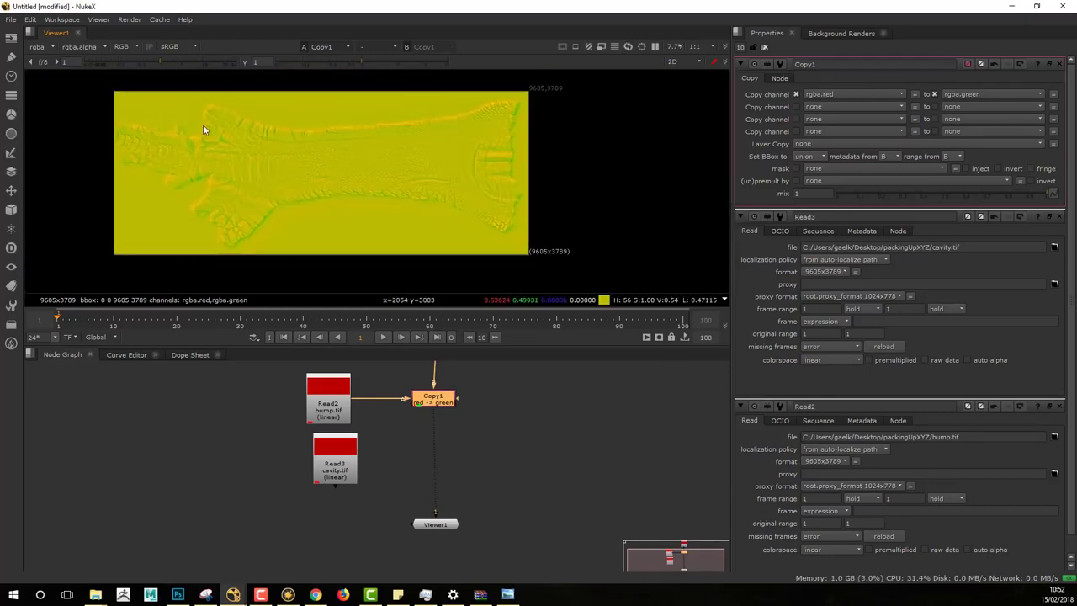
key("r")
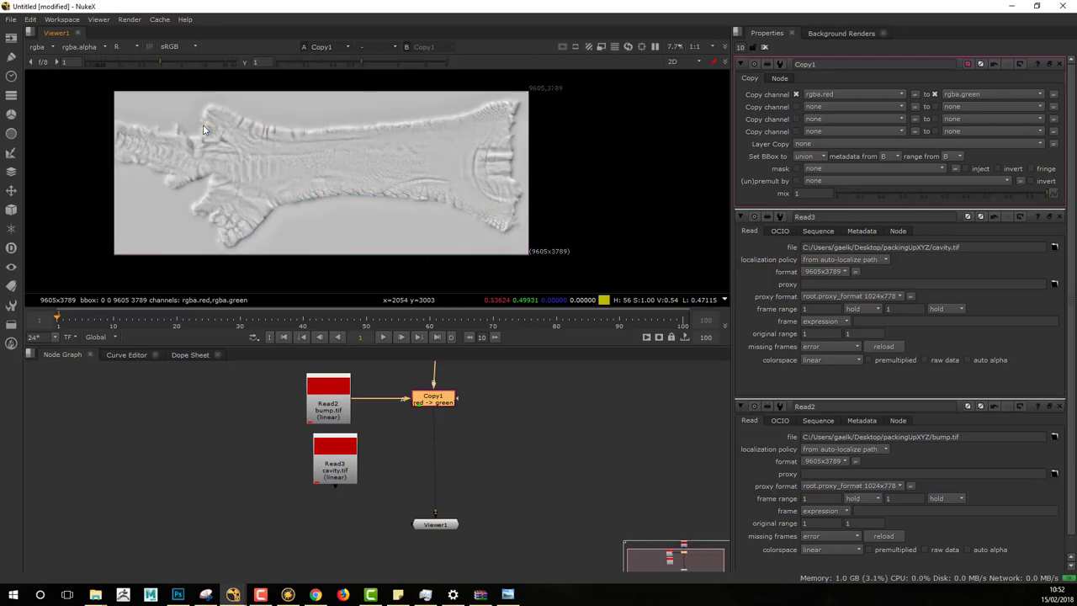
key("g")
scroll(319, 160, "up", 2)
scroll(319, 160, "up", 5)
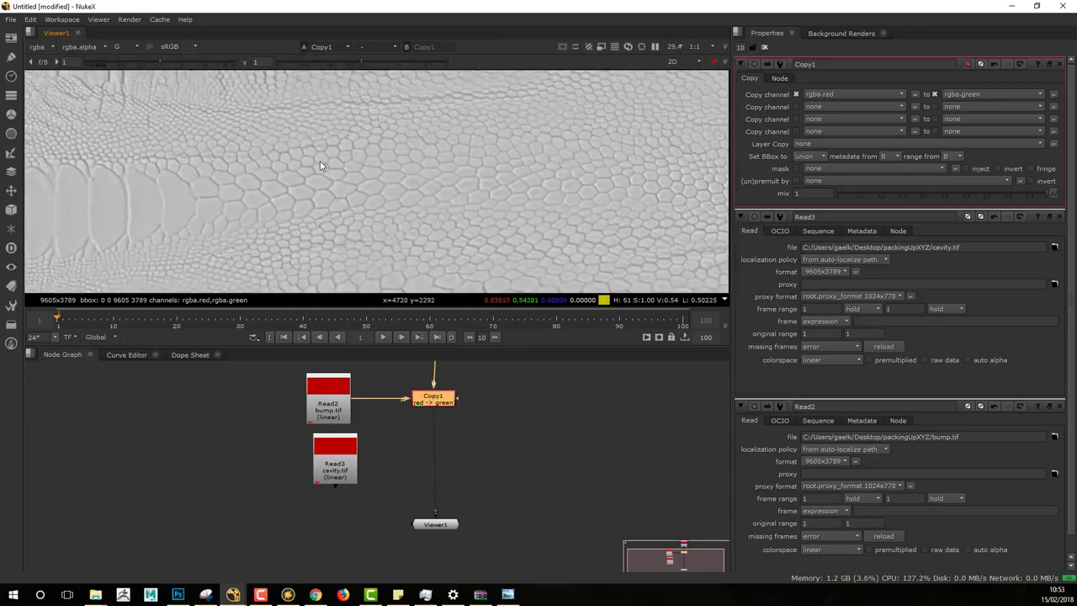
scroll(320, 165, "down", 7)
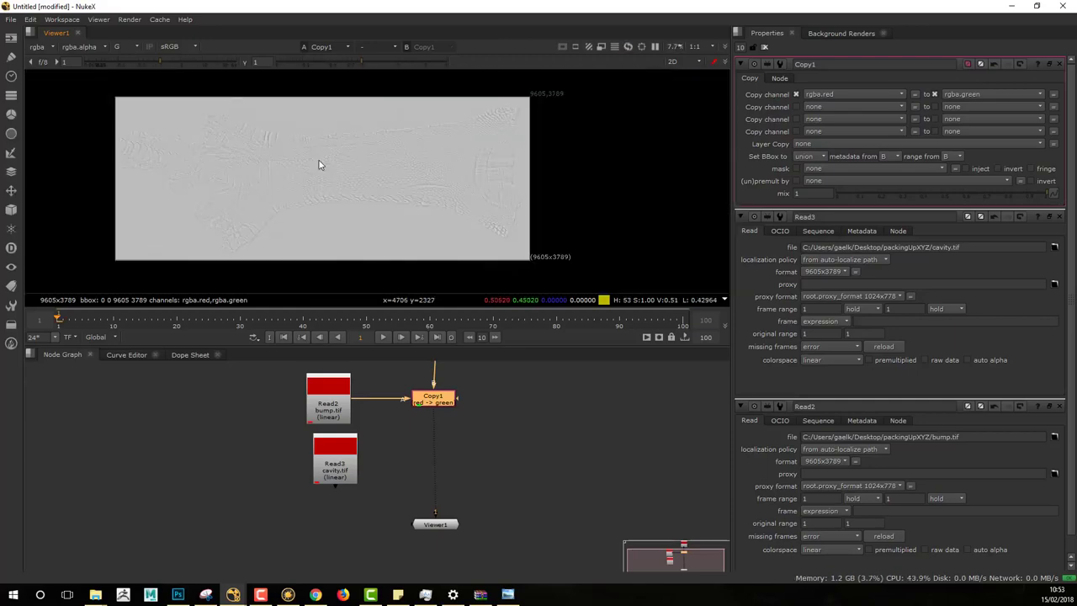
key("b")
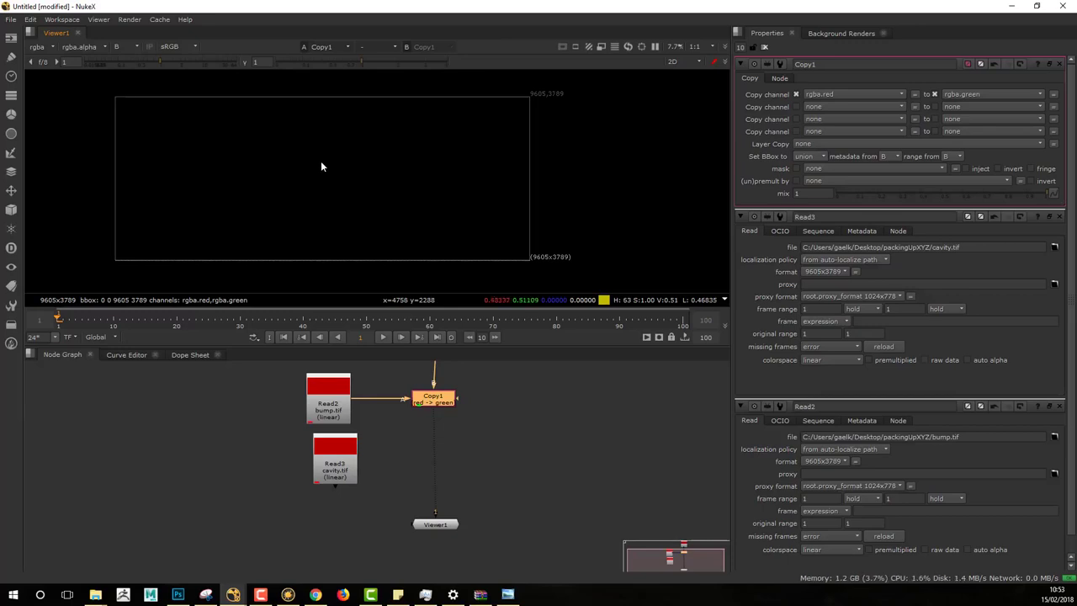
key("r")
Add a second Copy node between Copy1 and the Viewer, and connect its A input to the cavity.tif Read node
scroll(447, 407, "down", 2)
scroll(450, 442, "up", 2)
scroll(467, 425, "up", 2)
middle_click_drag(473, 450, 511, 461)
left_click(495, 492)
key("k")
left_click_drag(515, 486, 285, 495)
left_click(444, 492)
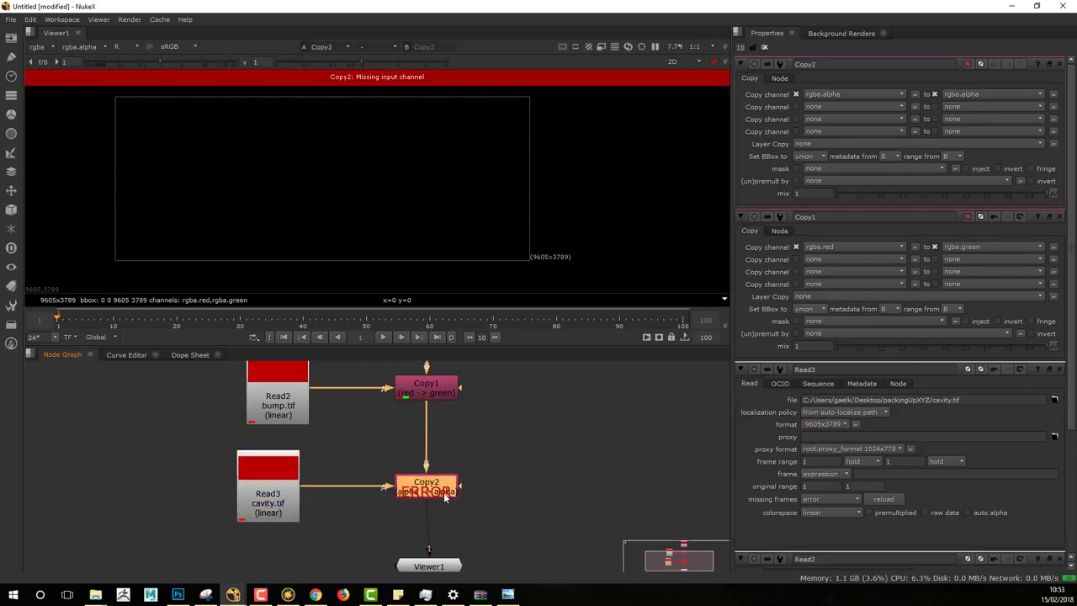
Set Copy2 to copy rgba.red from cavity.tif into rgba.blue, and reposition the Viewer node below it
middle_click_drag(564, 431, 543, 452)
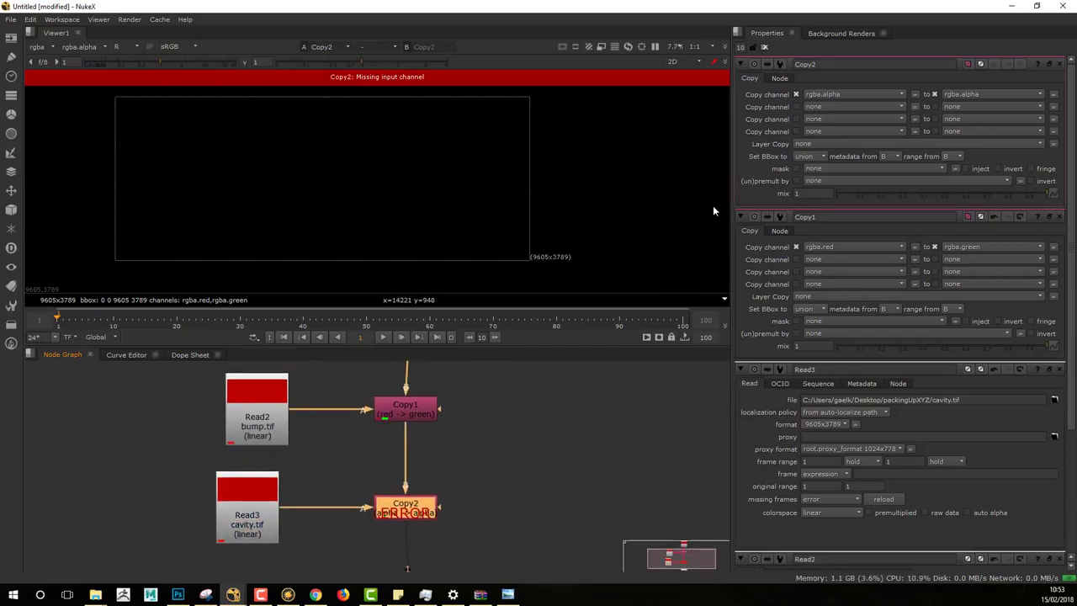
left_click(852, 93)
left_click(847, 108)
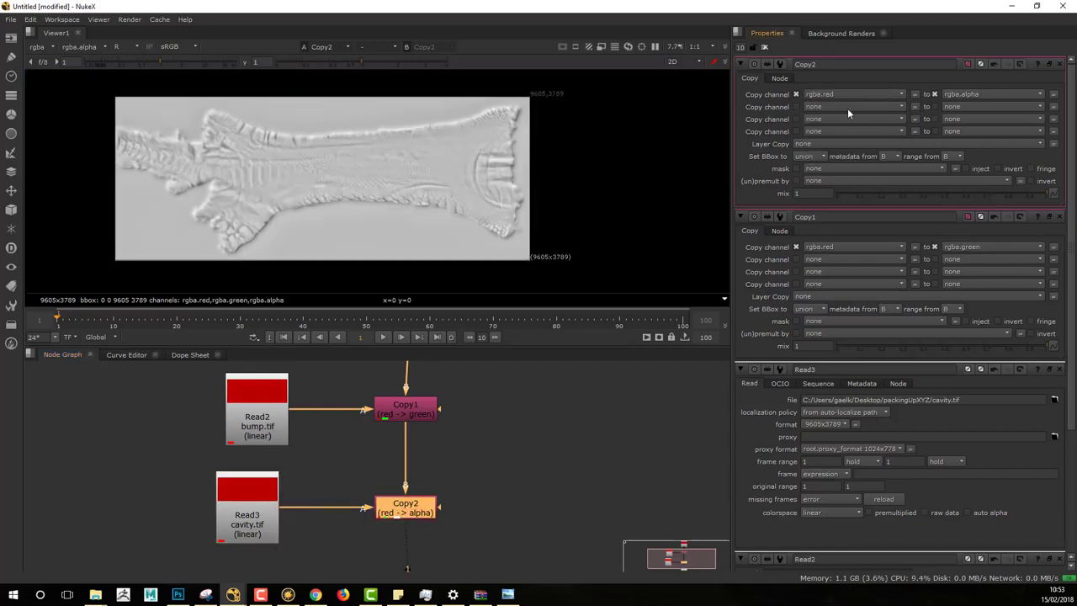
left_click(991, 93)
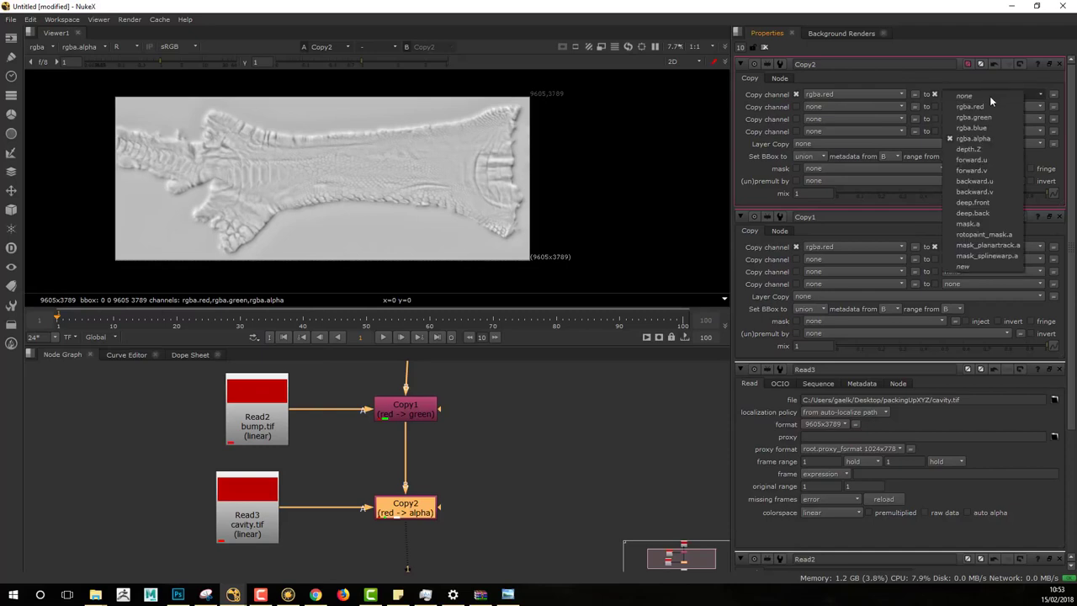
left_click(988, 128)
middle_click_drag(546, 430, 573, 345)
left_click_drag(459, 501, 458, 522)
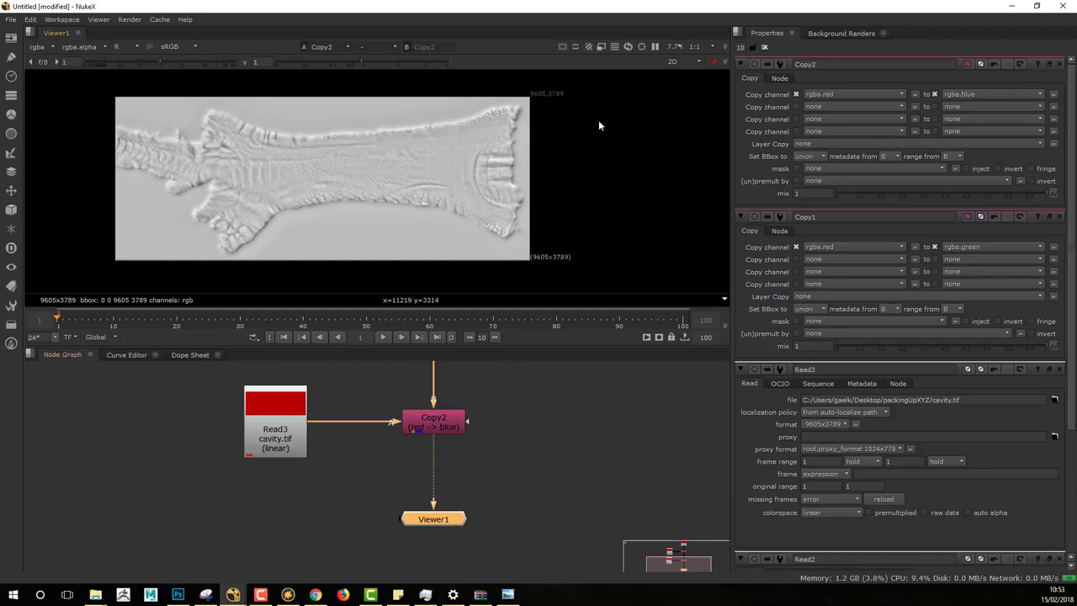
Examine the combined Copy2 output in full RGB up close, and check its red, green and blue channels individually
scroll(598, 123, "down", 4)
scroll(583, 143, "up", 4)
middle_click_drag(575, 149, 572, 164)
key("r")
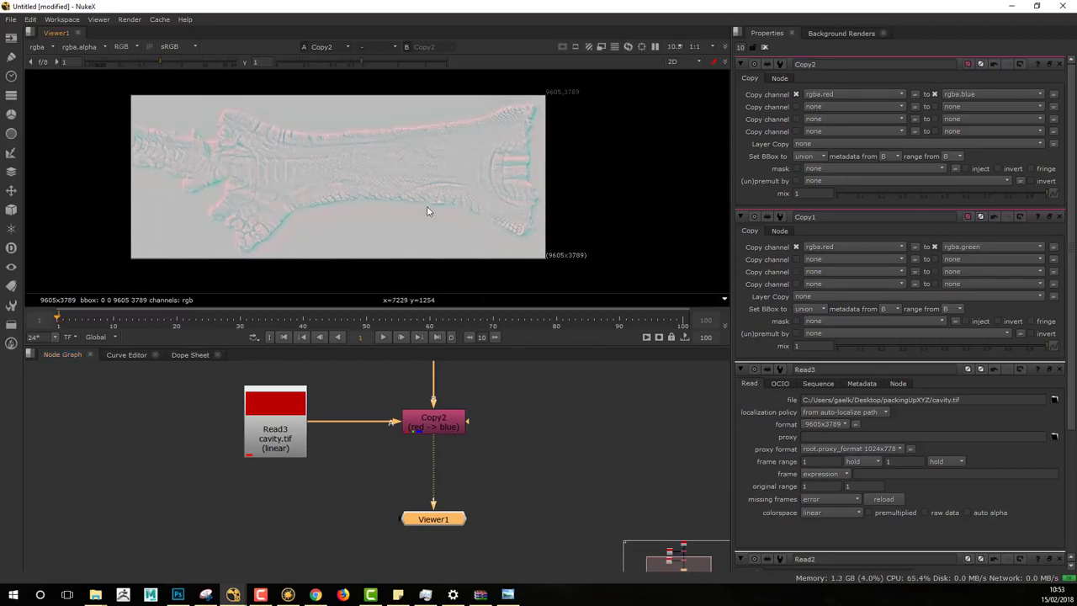
scroll(431, 211, "up", 5)
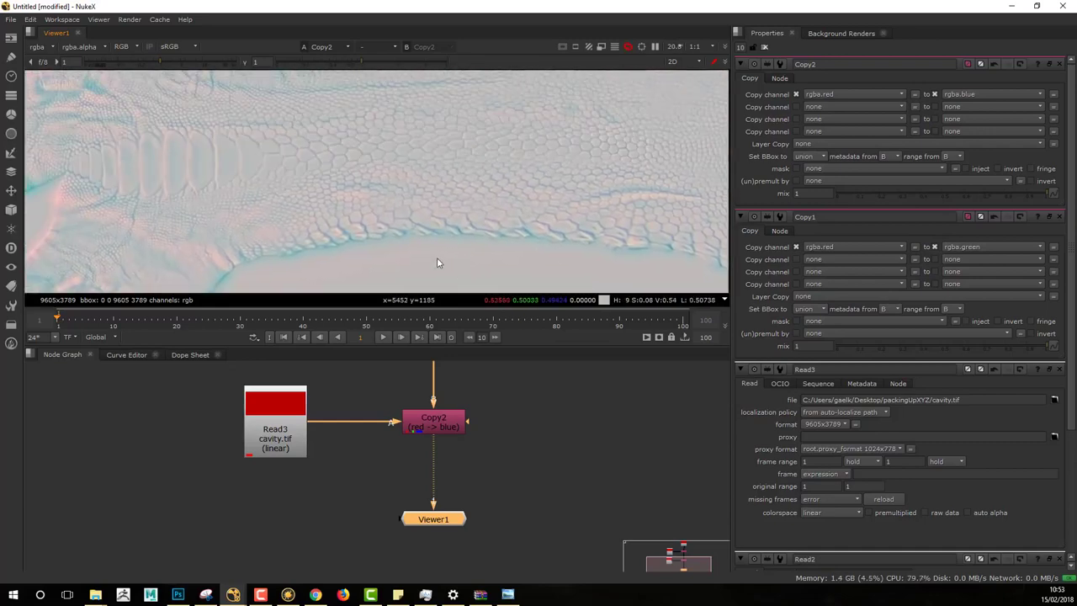
middle_click_drag(349, 135, 432, 219)
scroll(458, 190, "down", 2)
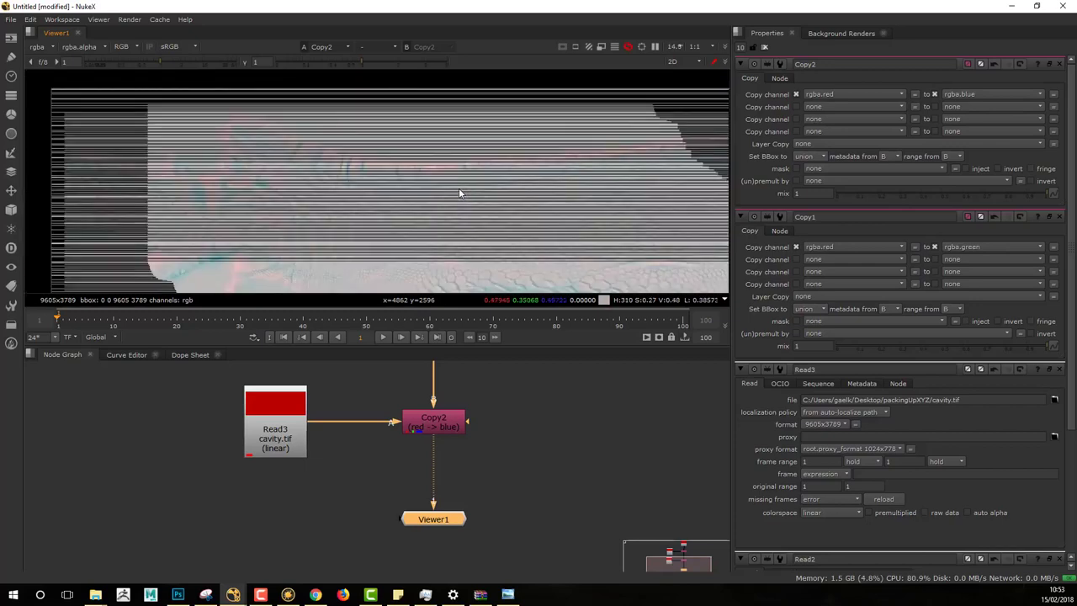
scroll(372, 173, "down", 2)
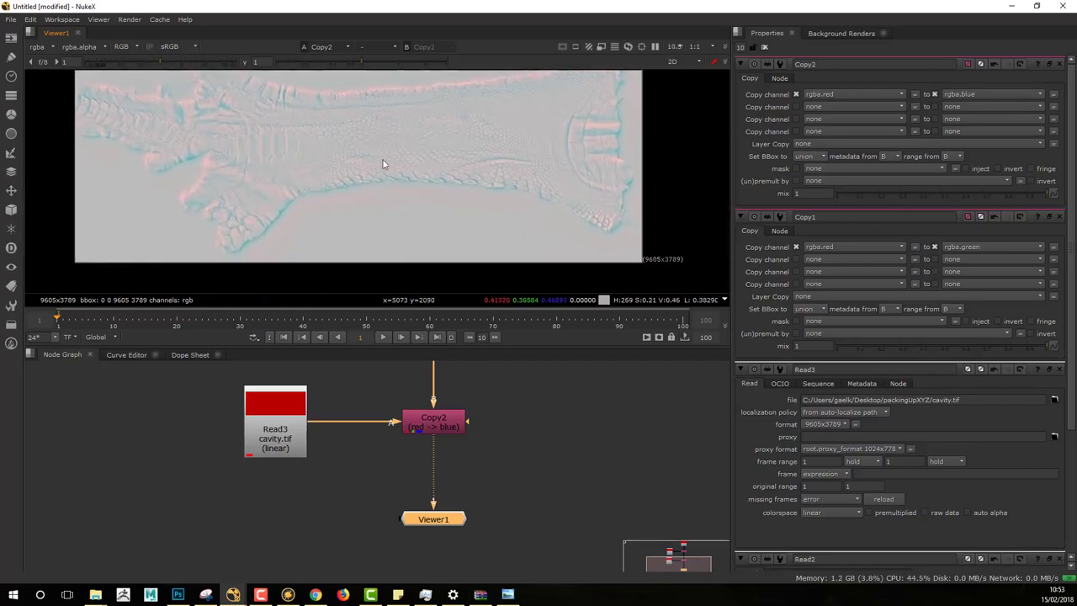
middle_click_drag(376, 148, 386, 169)
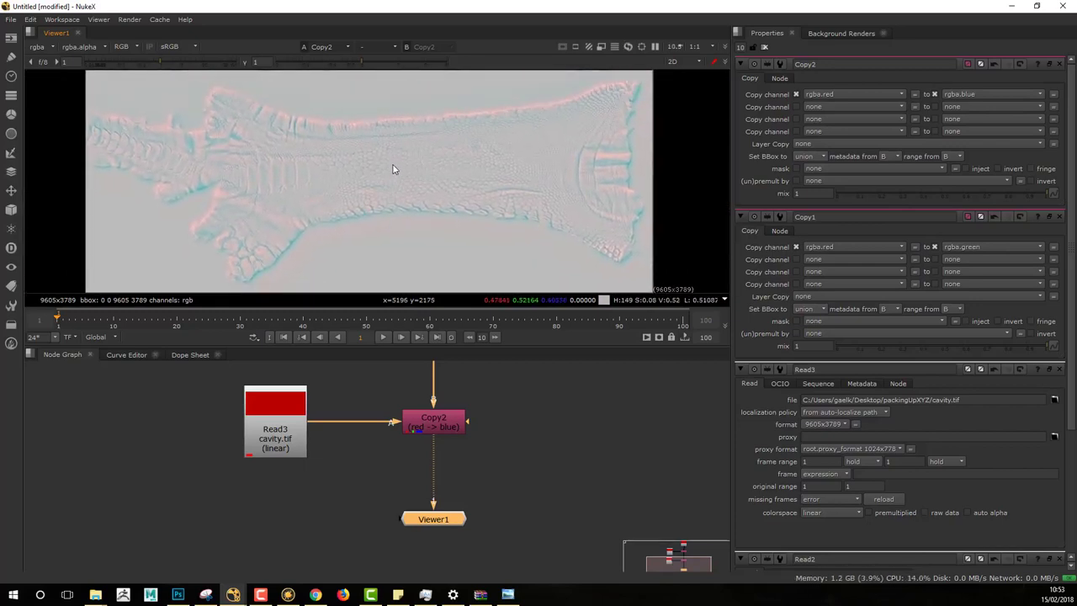
key("r")
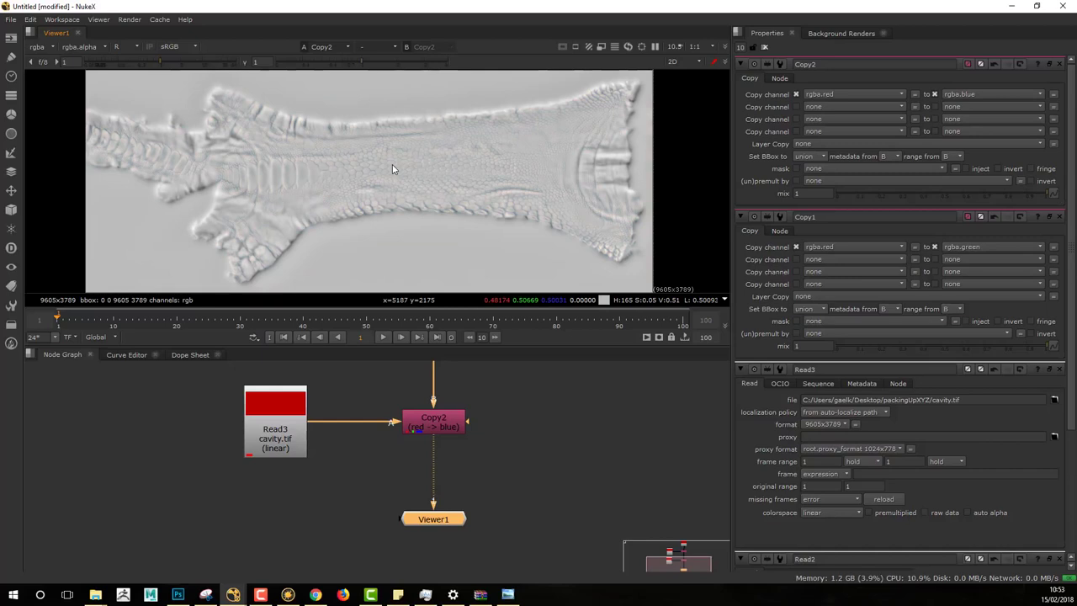
key("g")
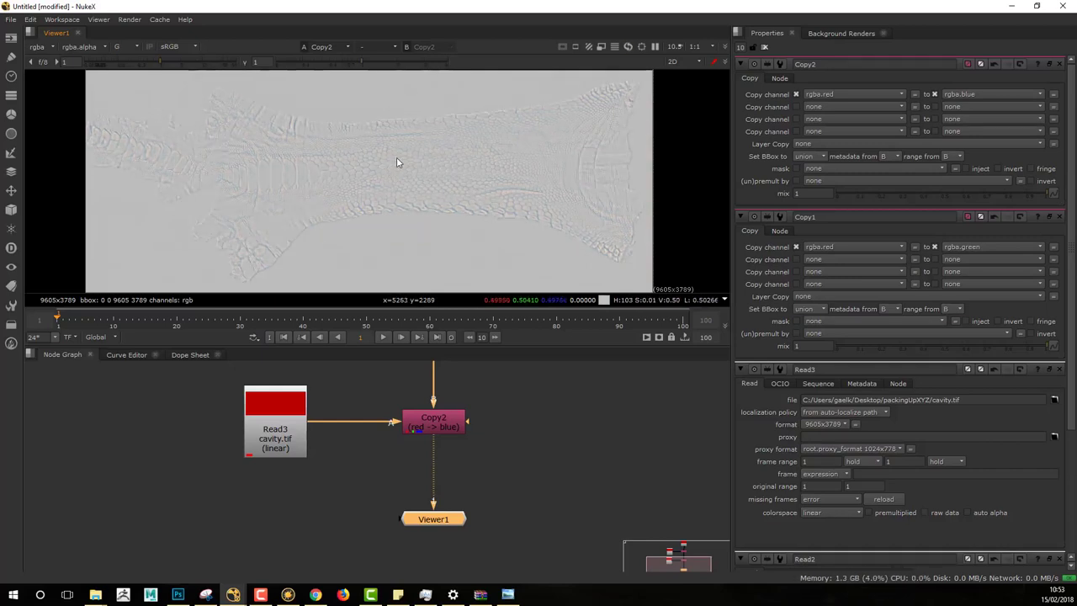
key("b")
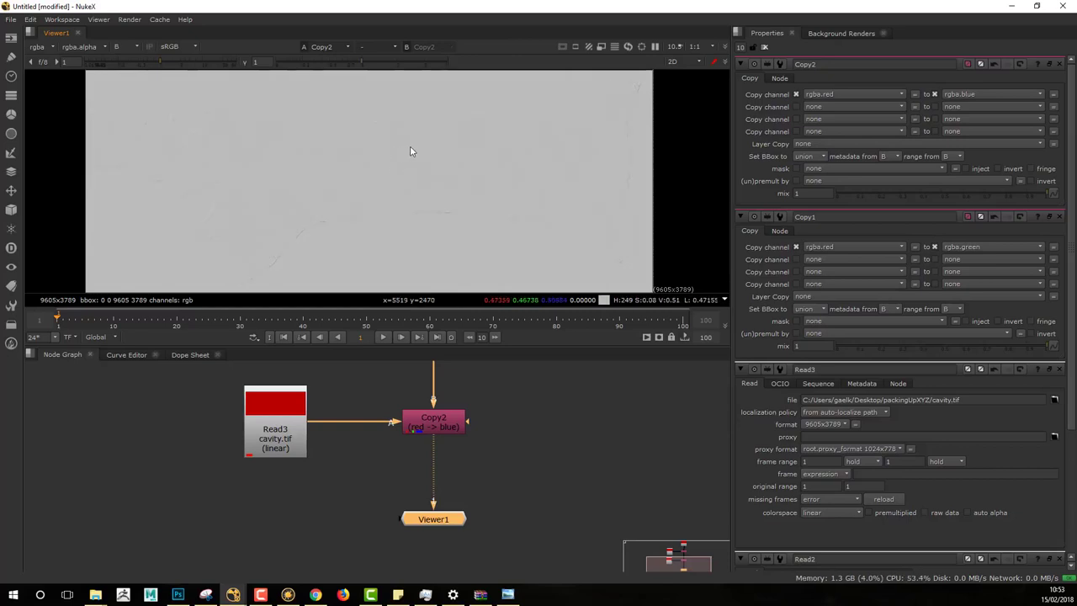
key("b")
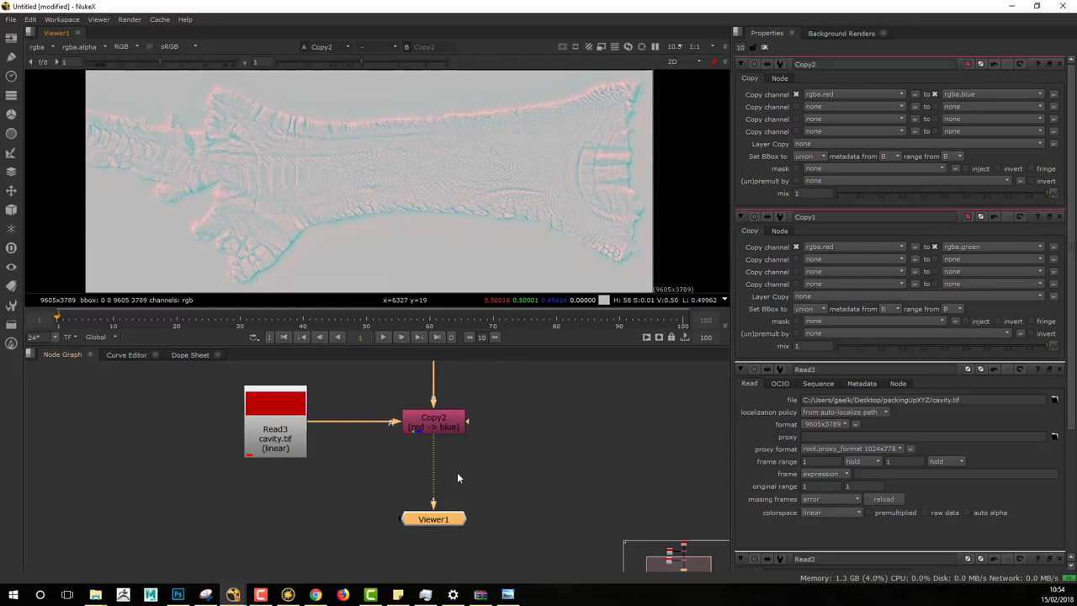
Bring specular.tif from the packingUpXYZ folder in File Explorer into the Nuke node graph as a Read node
left_click_drag(509, 515, 362, 548)
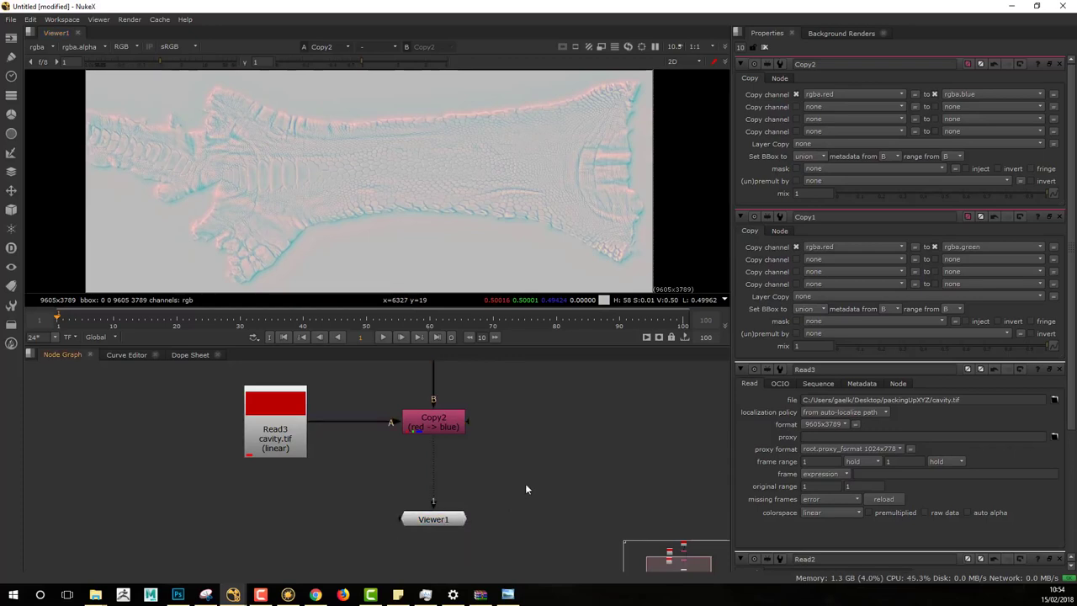
middle_click_drag(546, 410, 517, 506)
middle_click_drag(488, 442, 474, 425)
scroll(477, 482, "down", 1)
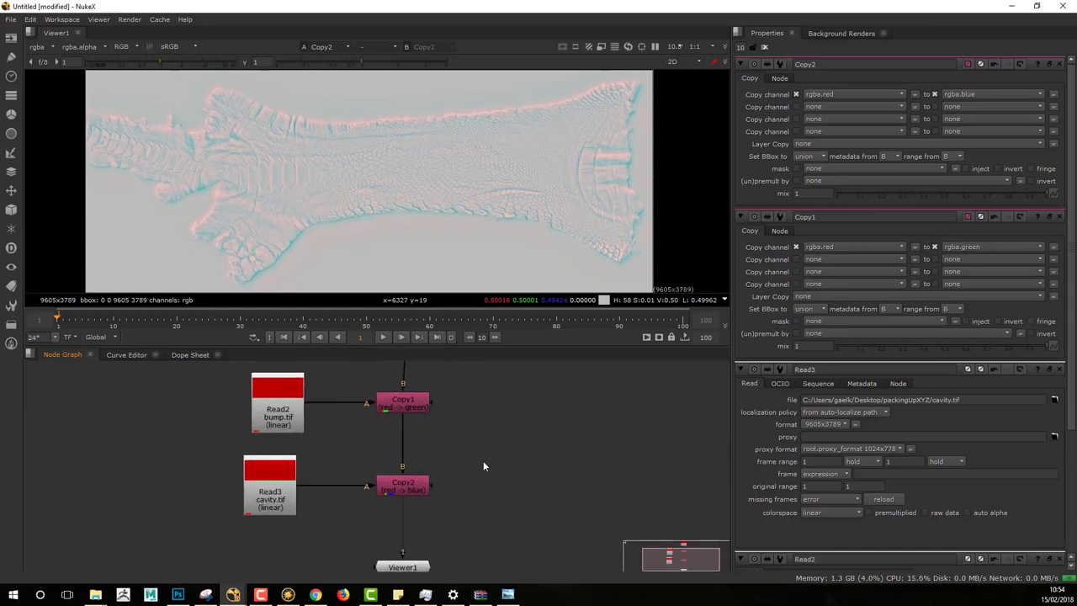
left_click(95, 594)
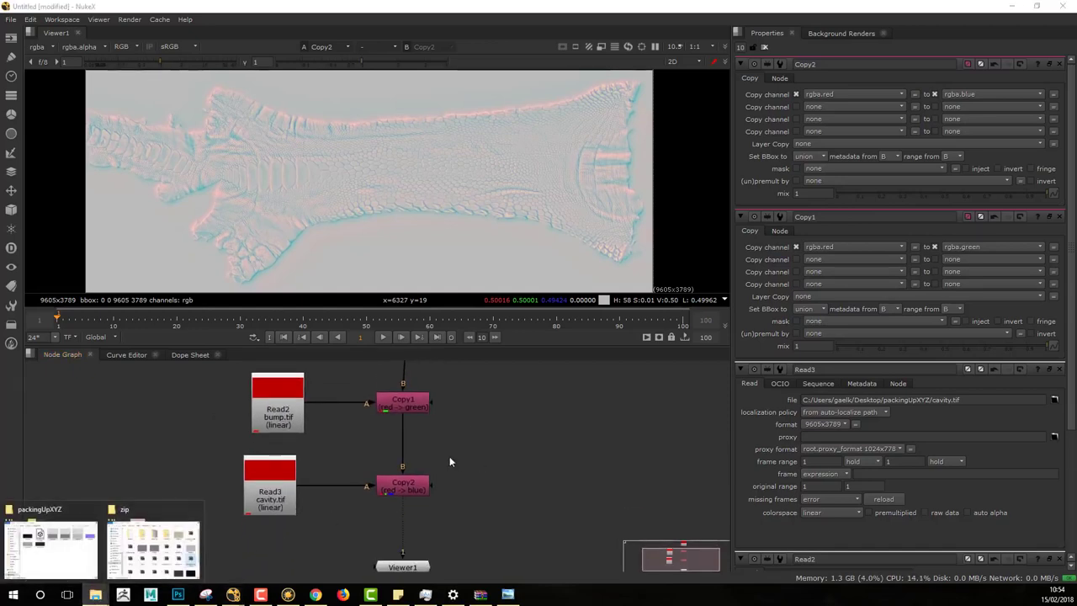
left_click(51, 546)
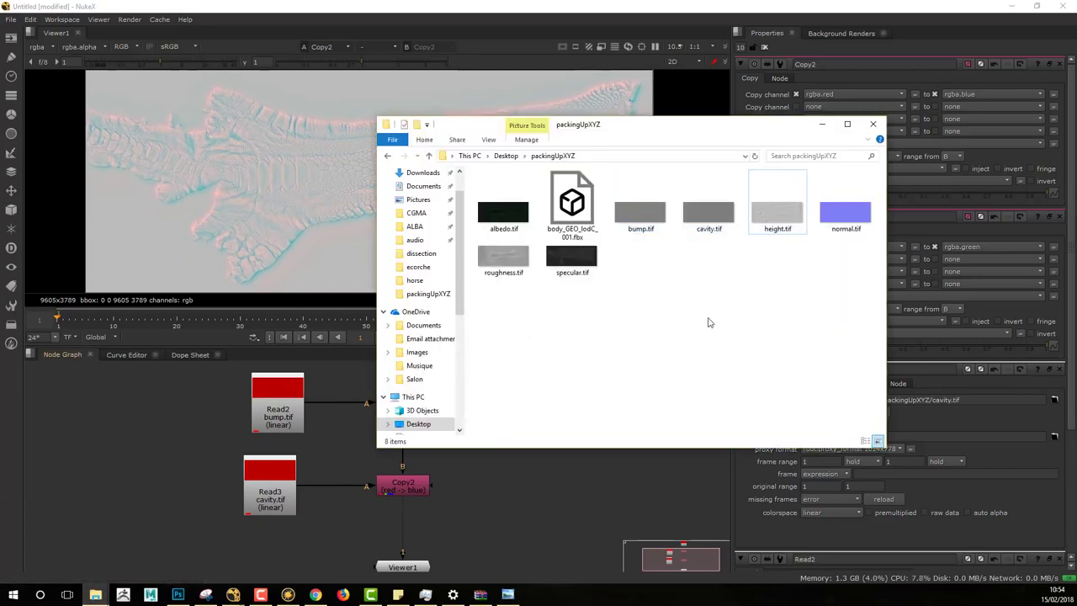
left_click_drag(716, 132, 688, 134)
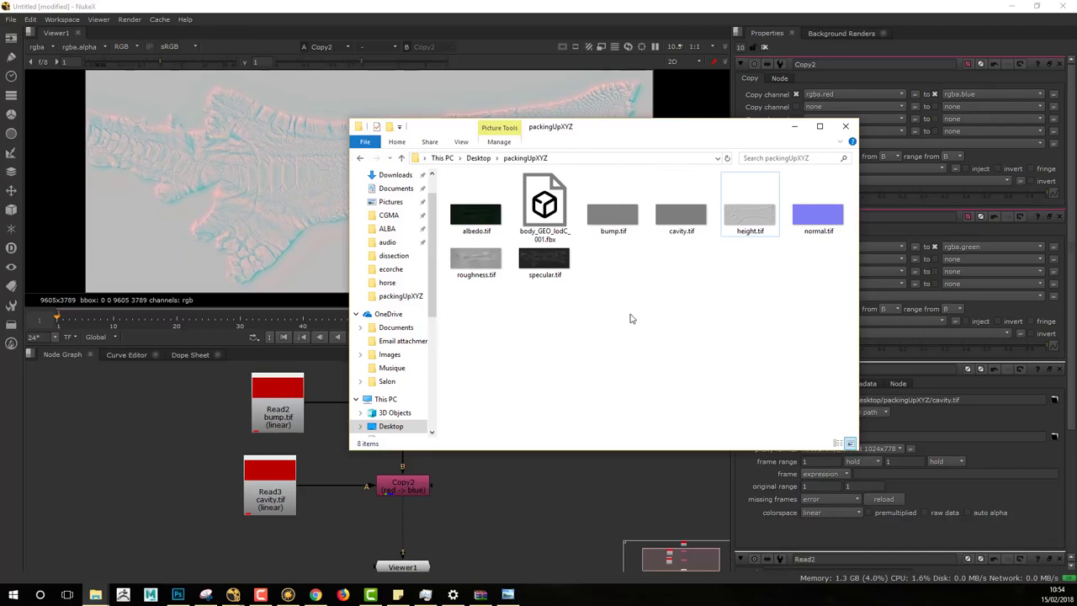
left_click(540, 280)
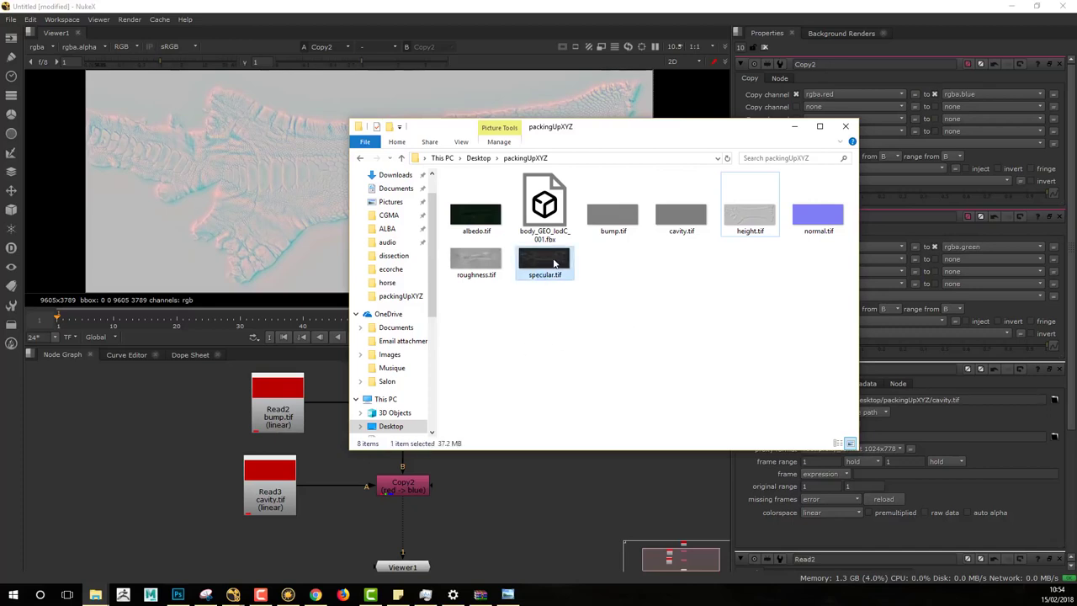
left_click_drag(554, 264, 501, 479)
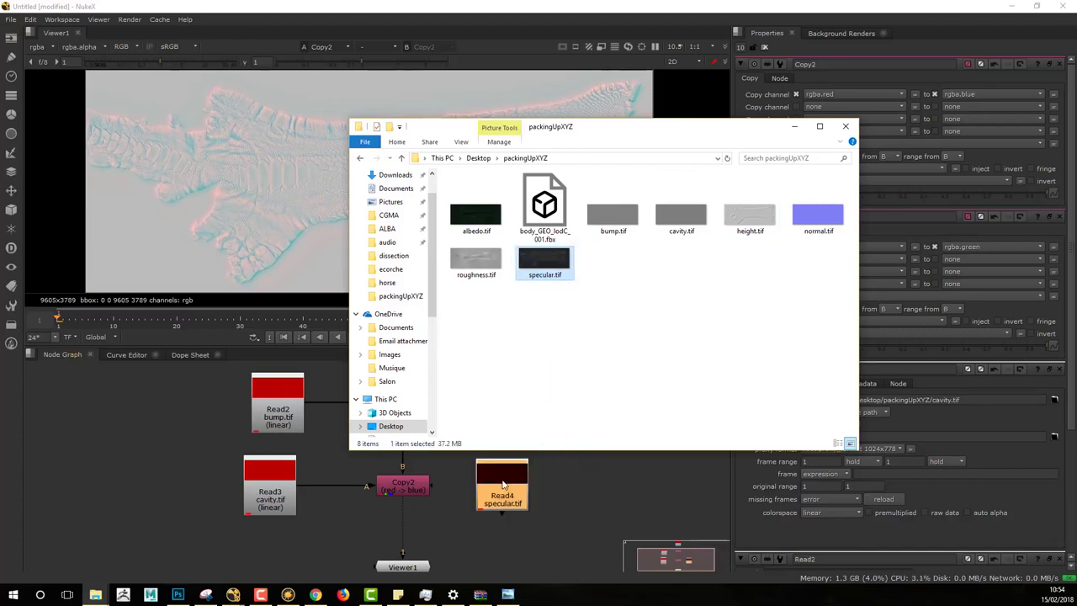
Connect the specular.tif Read node to Copy2's A input in place of cavity.tif, and place it beside the cavity.tif node
left_click(555, 483)
middle_click_drag(601, 487, 662, 438)
left_click_drag(562, 439, 267, 443)
left_click_drag(363, 436, 264, 446)
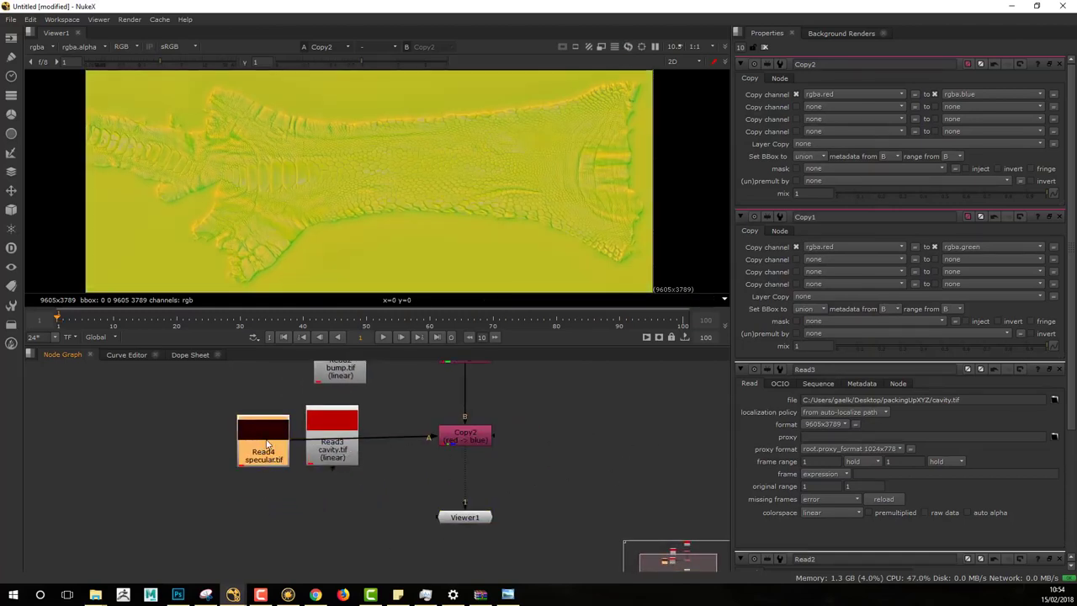
Examine the red, green and blue channels of the Copy2 output individually with specular.tif connected
middle_click_drag(533, 425, 507, 501)
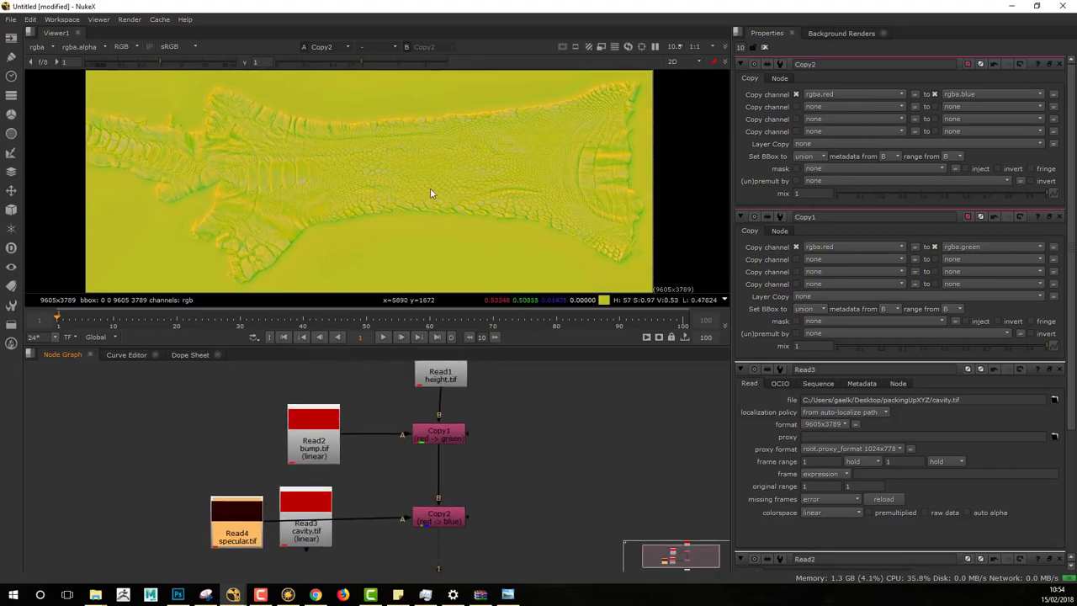
key("r")
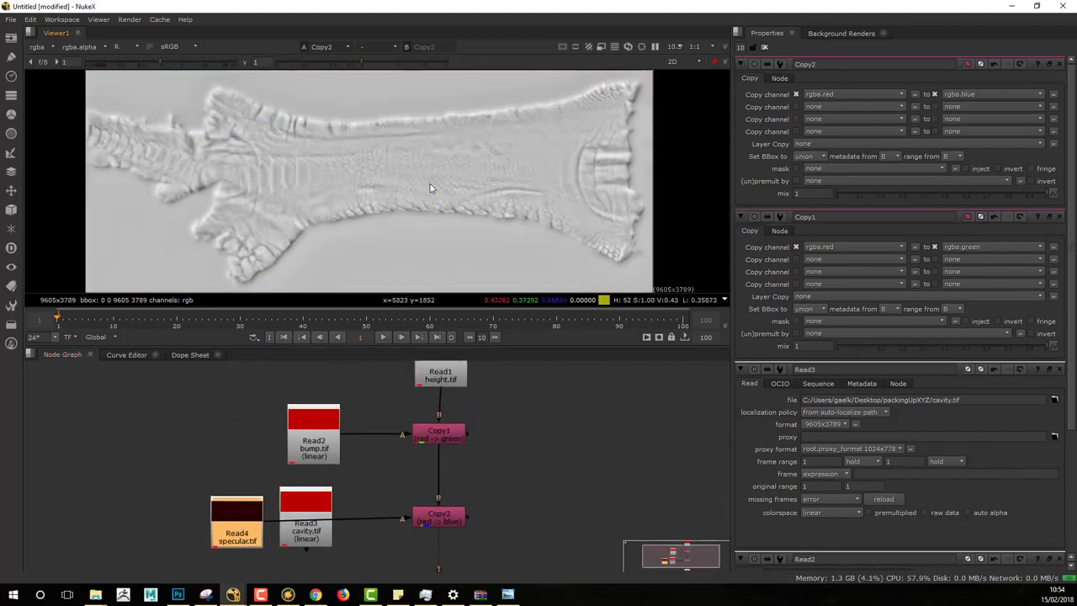
key("g")
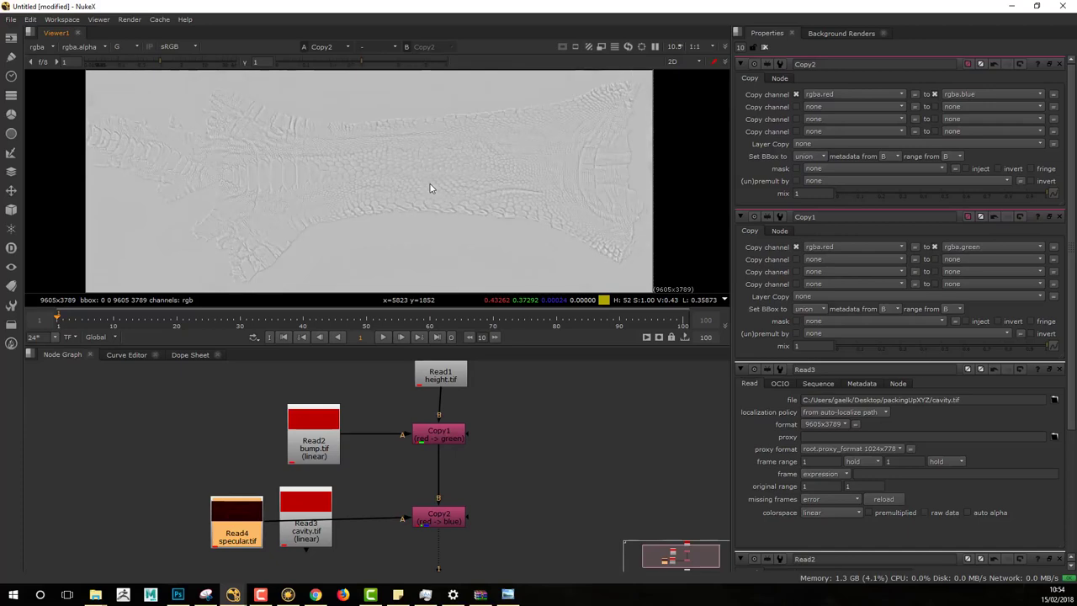
key("b")
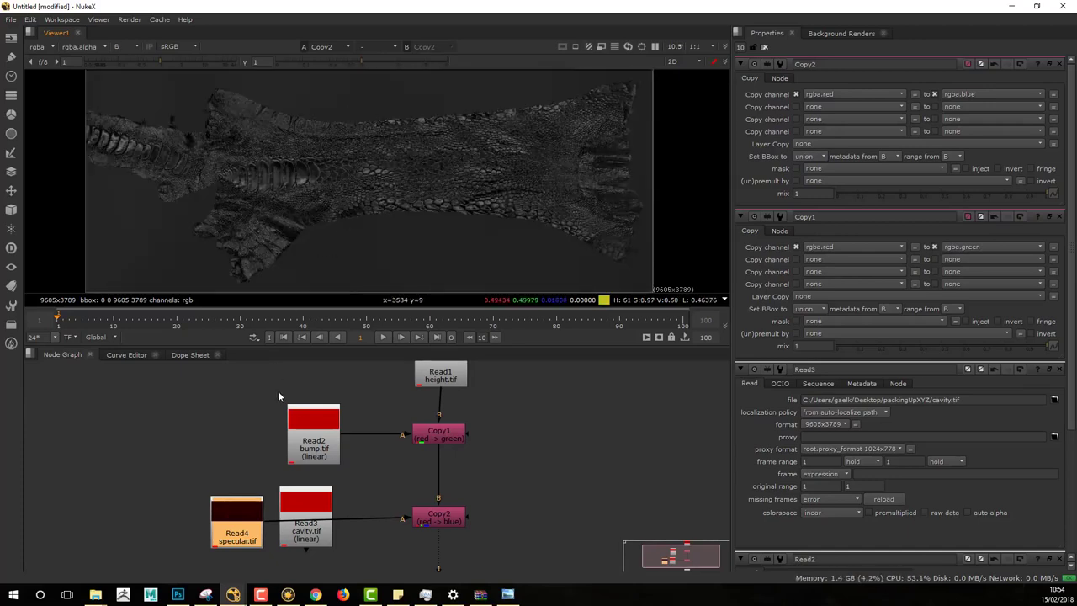
Try the linear colorspace on the specular.tif Read node, then restore default (sRGB)
middle_click_drag(316, 485, 311, 435)
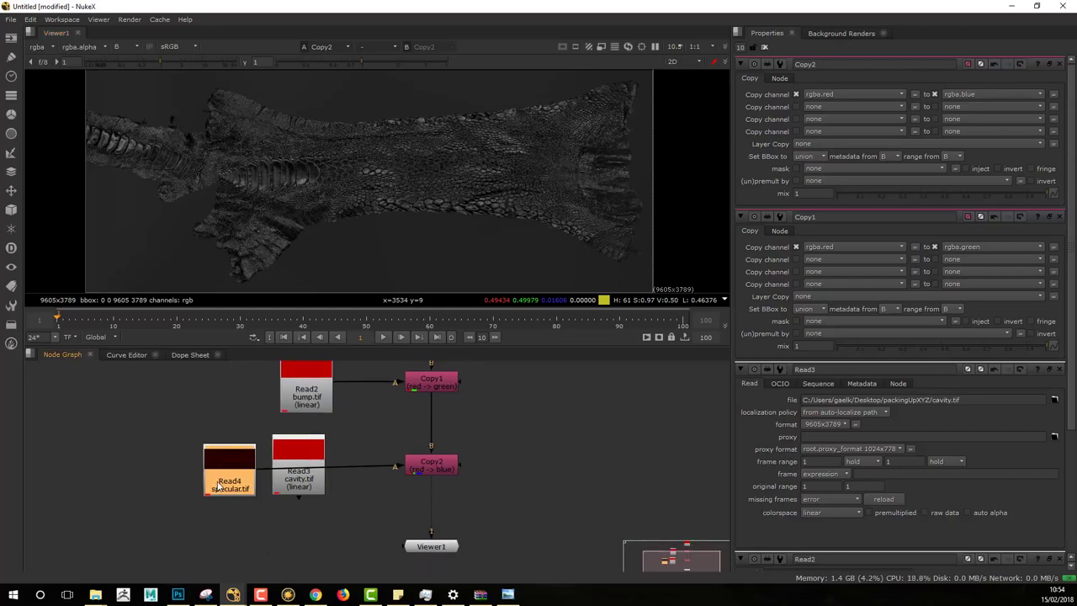
double_click(222, 484)
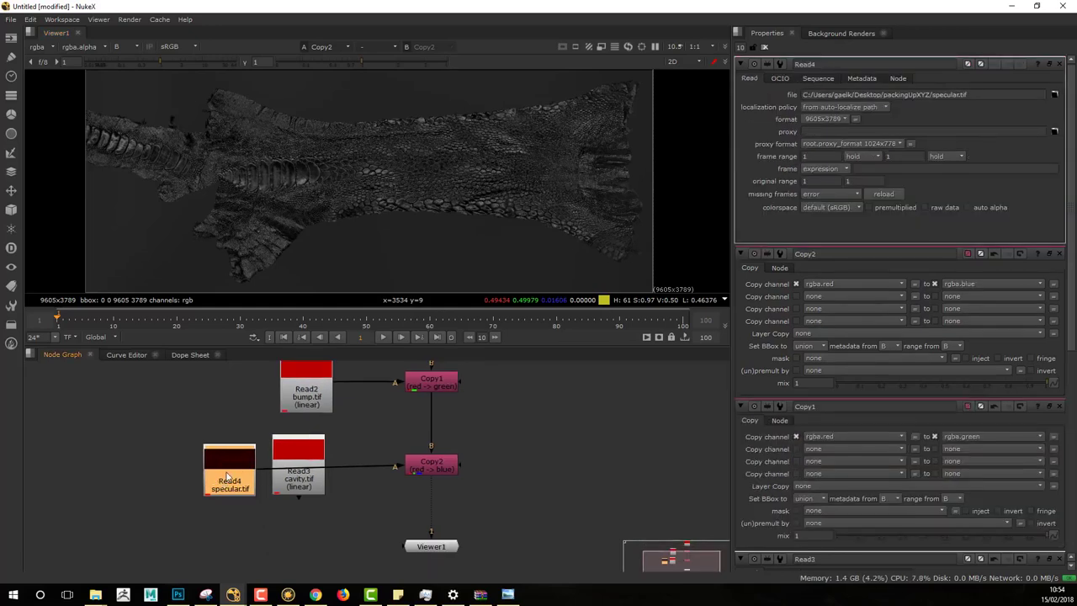
left_click(826, 207)
left_click(831, 216)
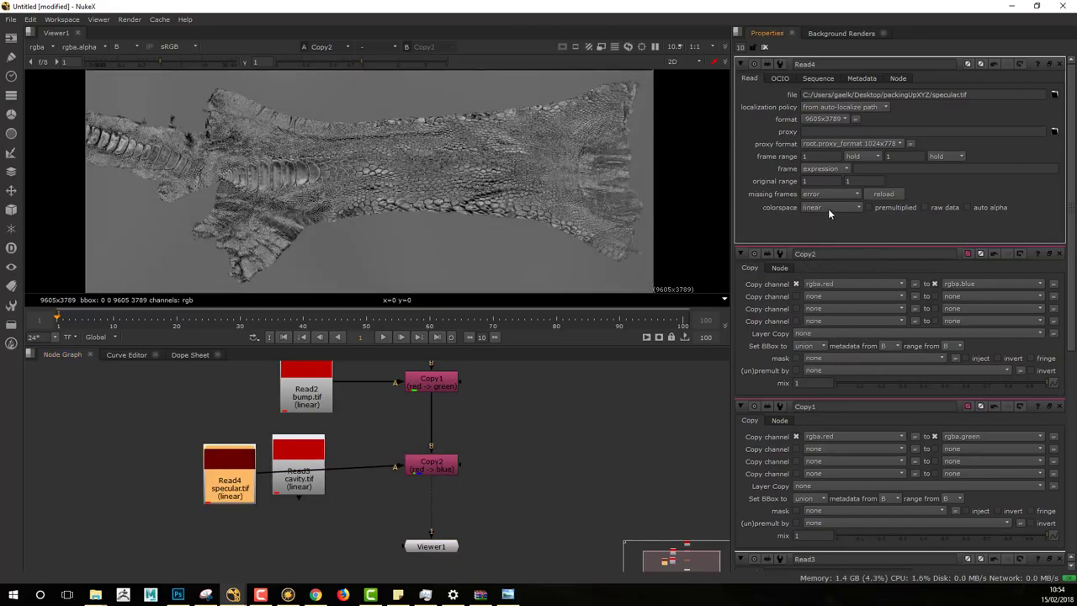
left_click(828, 208)
left_click(830, 203)
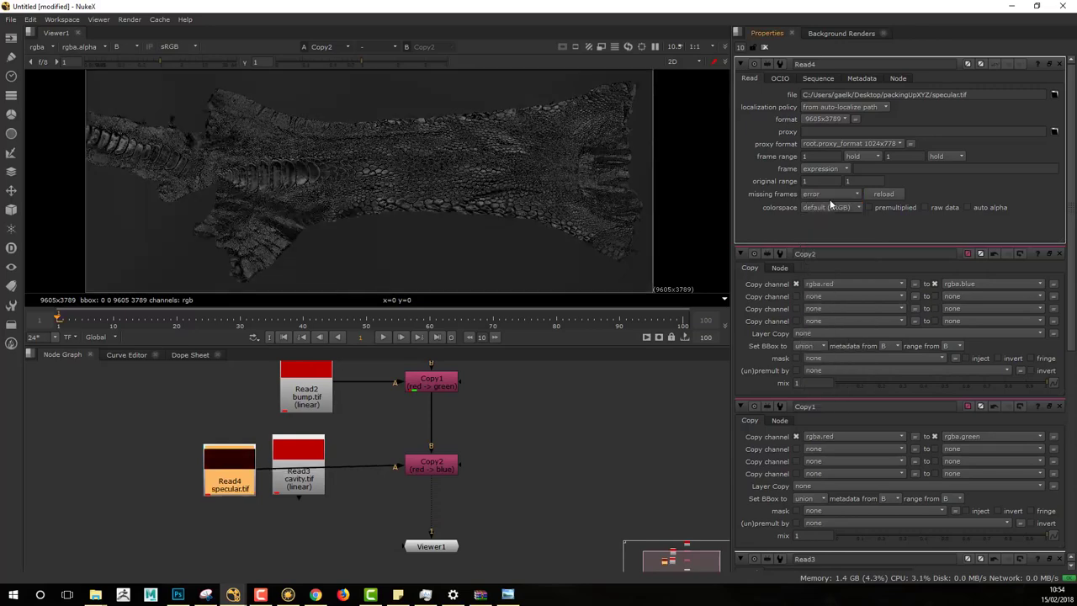
Reconnect Copy2's A input to the cavity.tif Read node and display the combined result in full RGB
left_click_drag(270, 468, 298, 464)
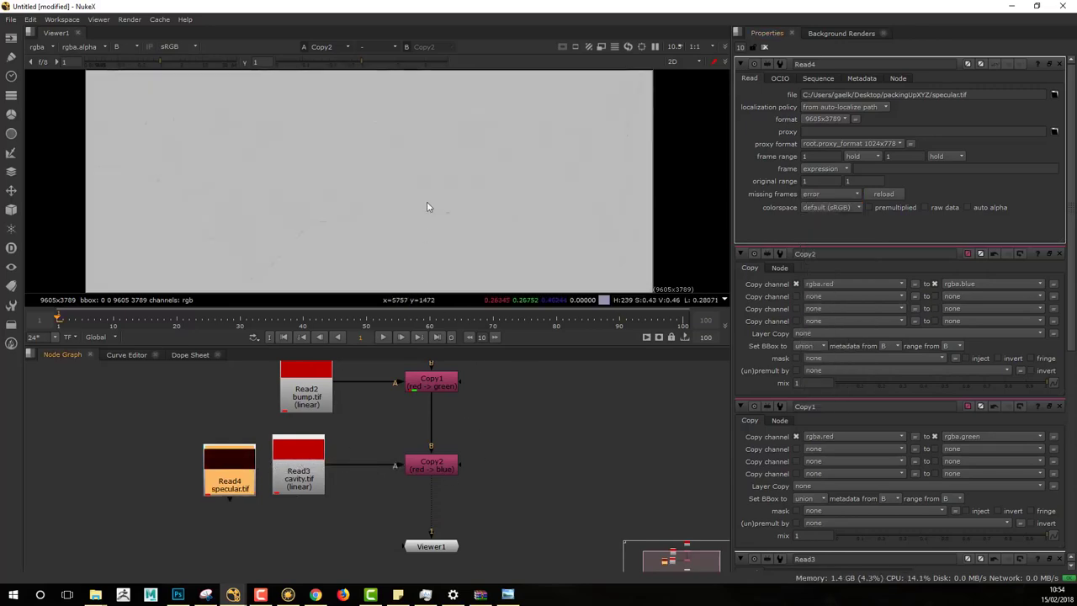
key("r")
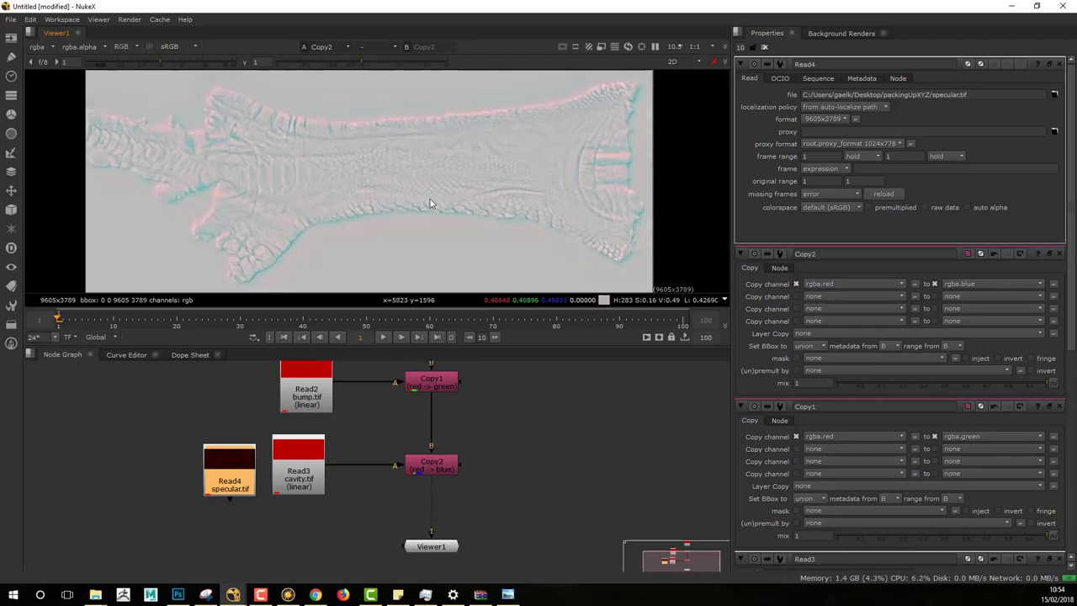
scroll(464, 469, "down", 3)
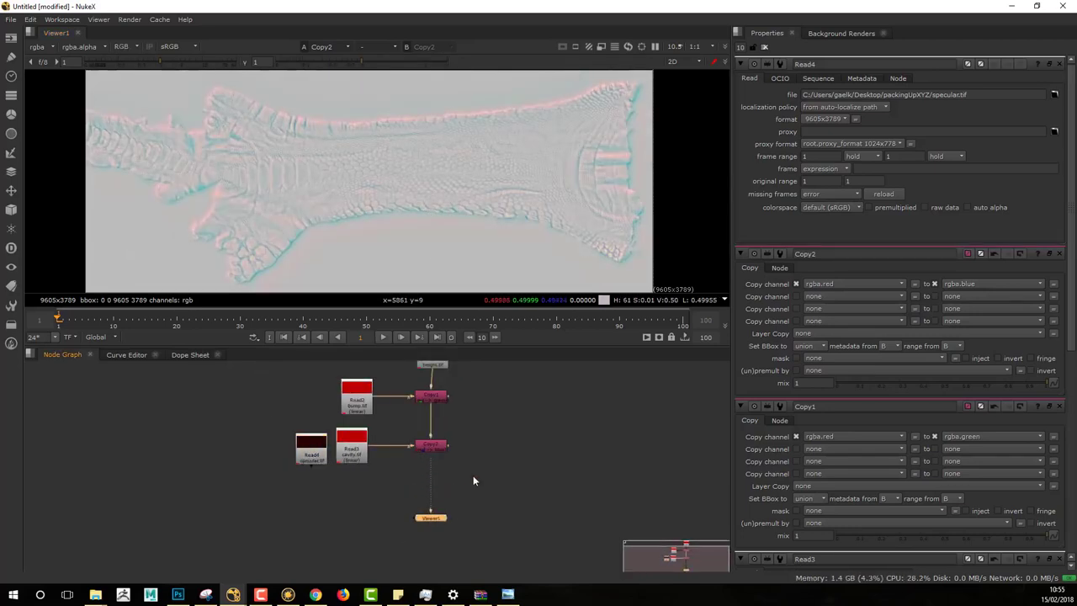
Add a Write node after Copy2 and move it down to leave space between the two nodes
scroll(448, 473, "up", 3)
left_click(391, 479)
key("w")
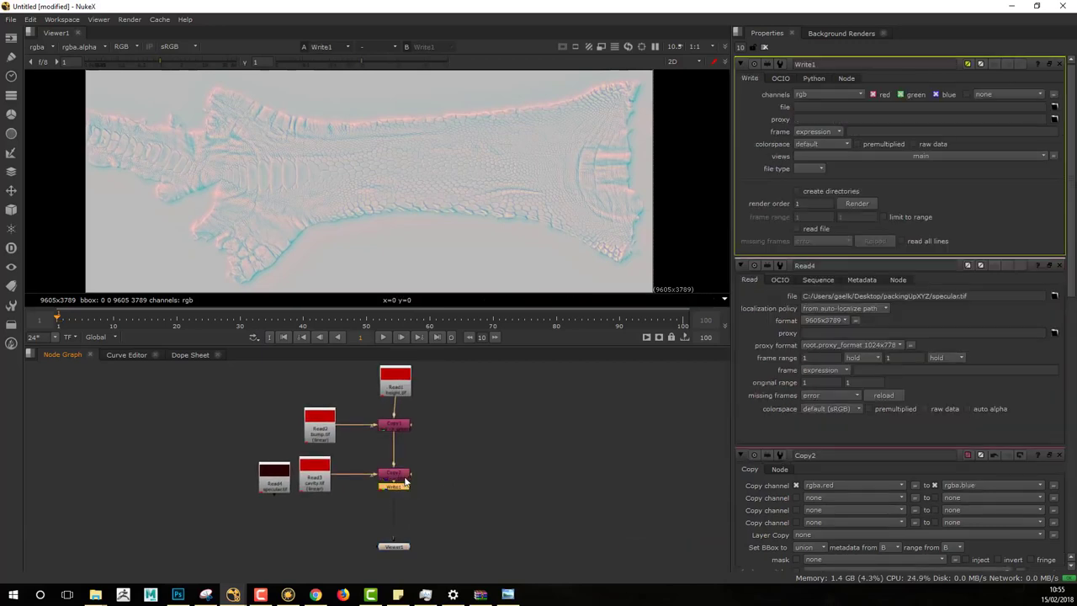
scroll(454, 495, "up", 5)
middle_click_drag(317, 489, 396, 488)
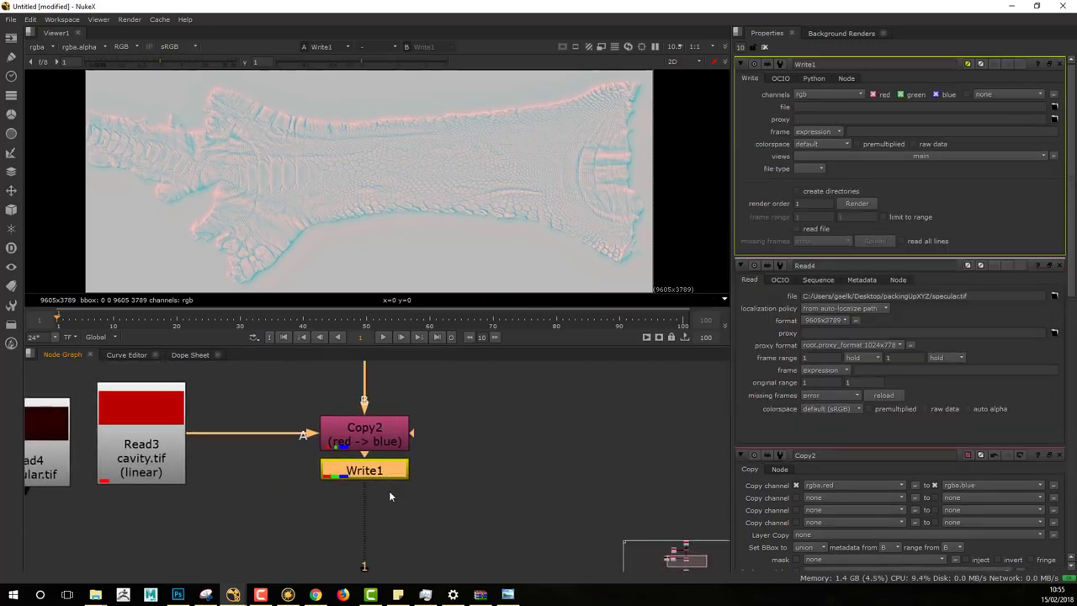
left_click_drag(388, 482, 389, 537)
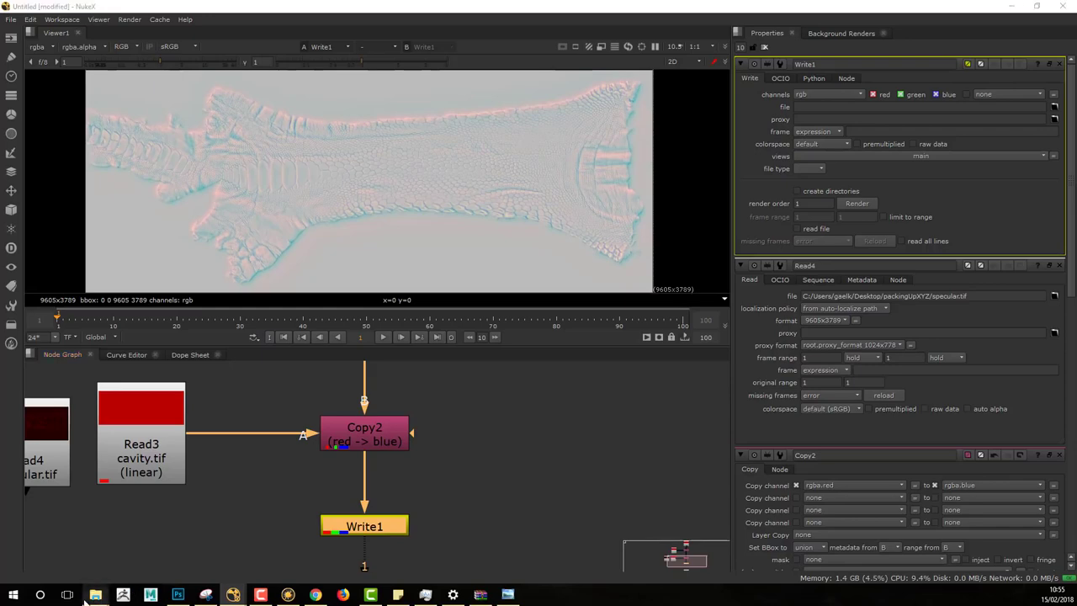
Copy the packingUpXYZ folder path from File Explorer and return to Nuke
mouse_move(91, 595)
left_click(51, 543)
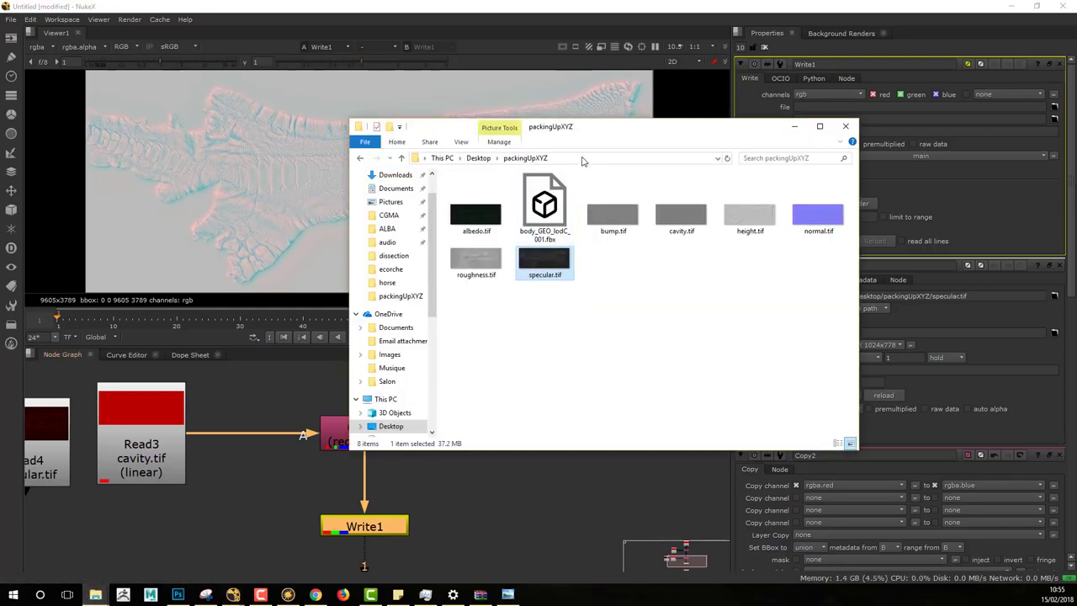
left_click(583, 160)
key("ctrl+c")
left_click(719, 8)
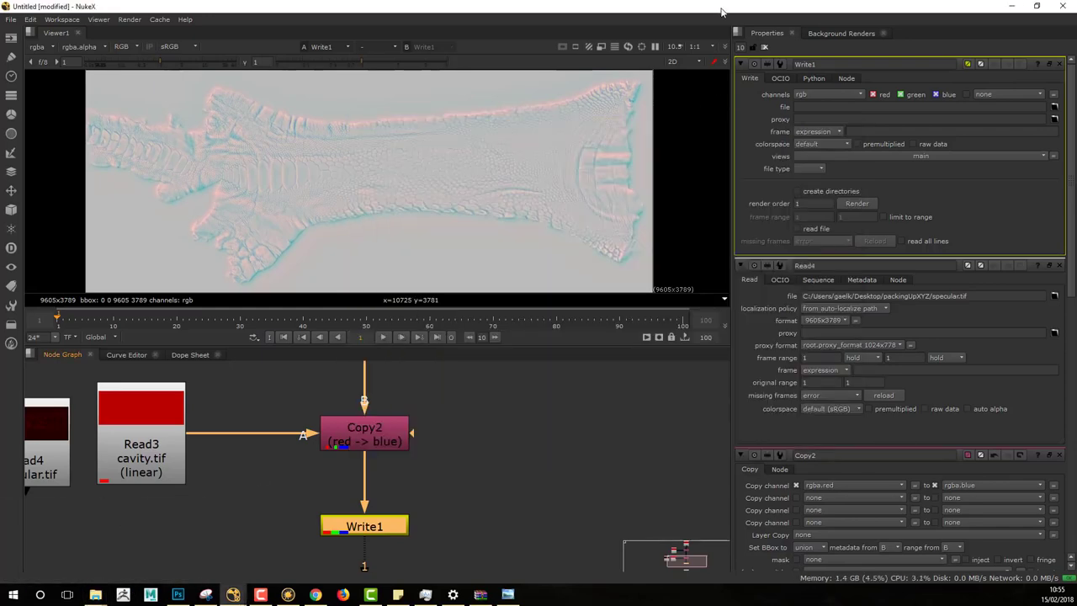
Set Write1's output file to OstrichFeet_allInOne_01.tif inside the copied packingUpXYZ folder path
left_click(951, 107)
key("ctrl+v")
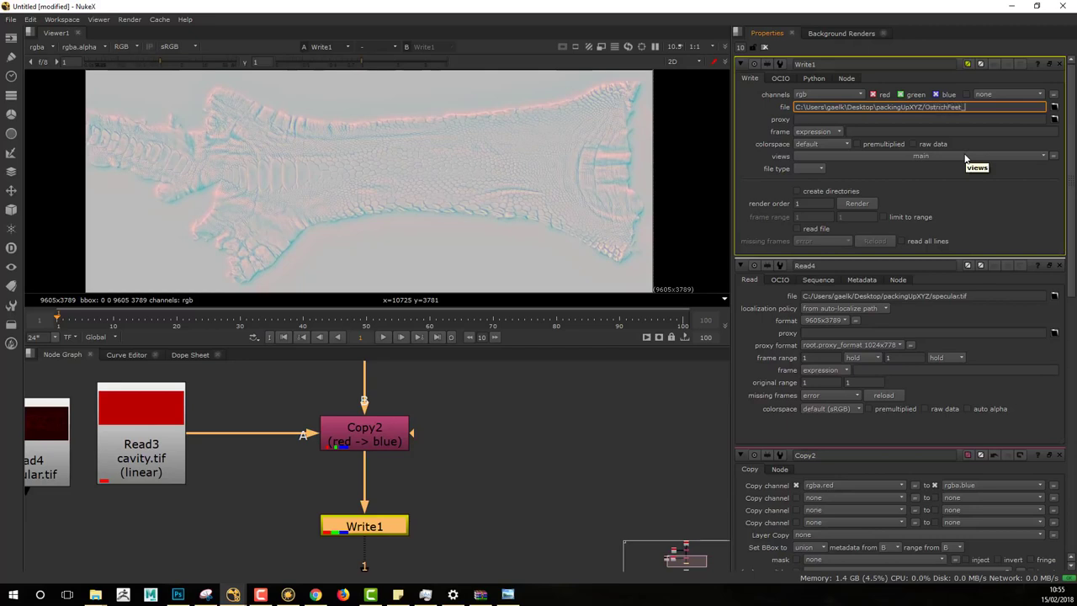
type("llInOne_01.tif")
key("Return")
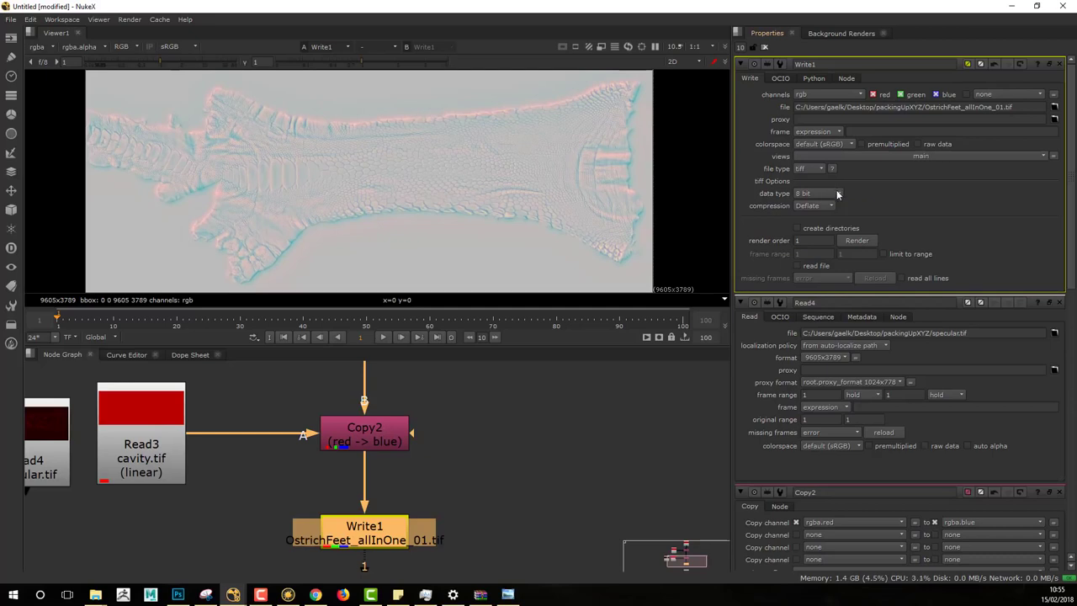
Set Write1's TIFF data type to 32 bit float and keep the compression on Deflate
scroll(506, 402, "down", 4)
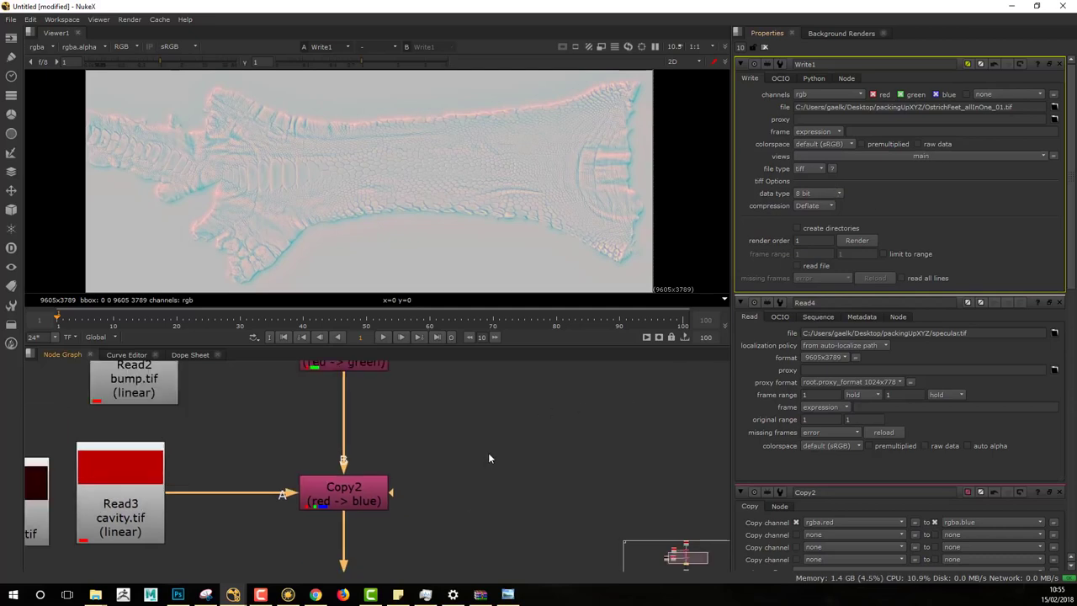
middle_click_drag(490, 440, 457, 469)
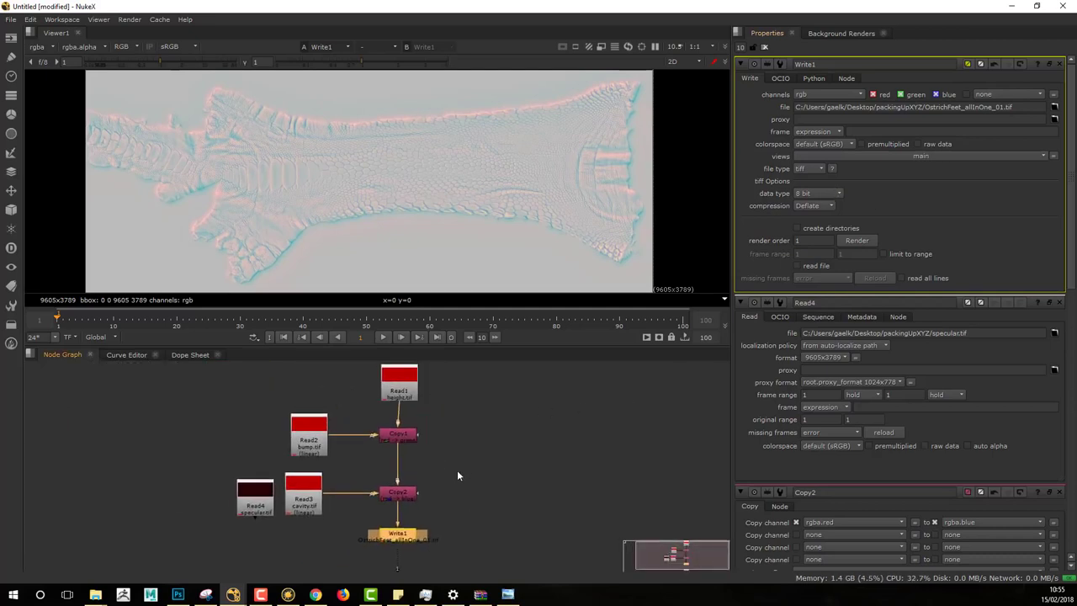
left_click(834, 195)
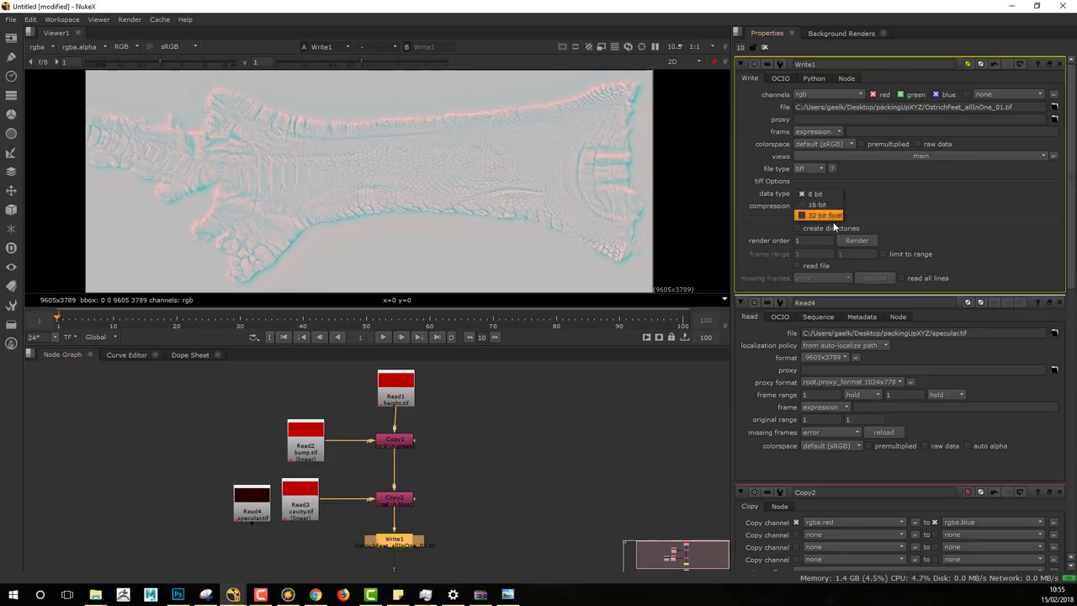
left_click(825, 215)
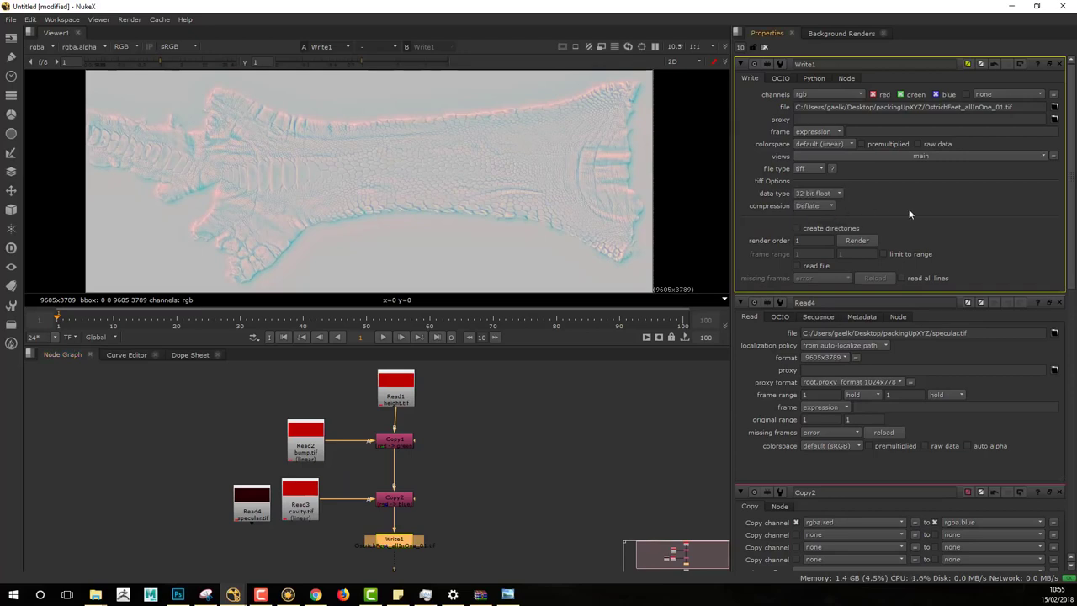
left_click(816, 205)
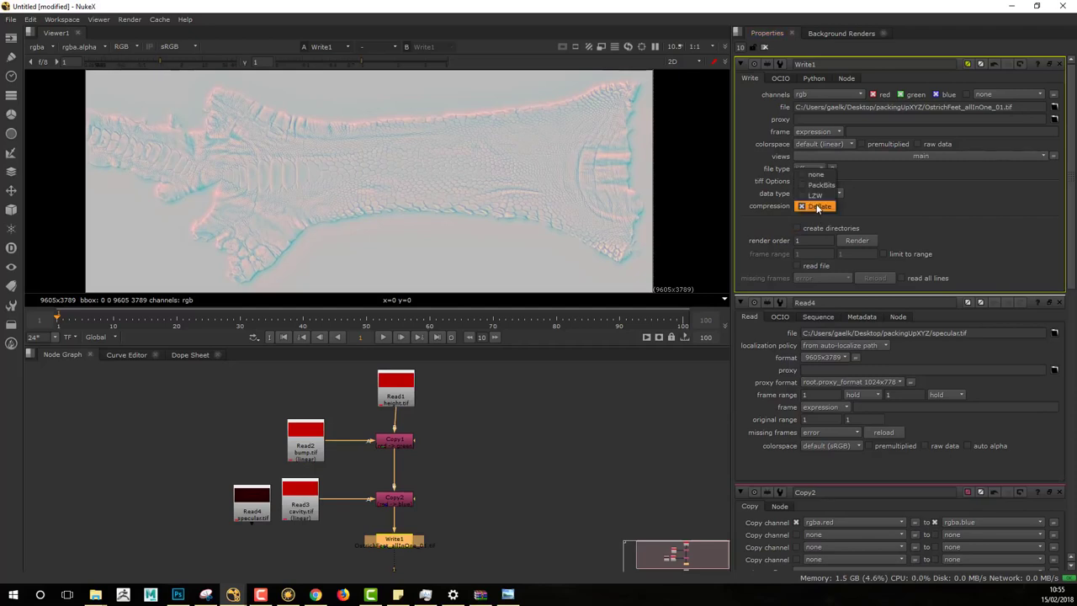
left_click(817, 207)
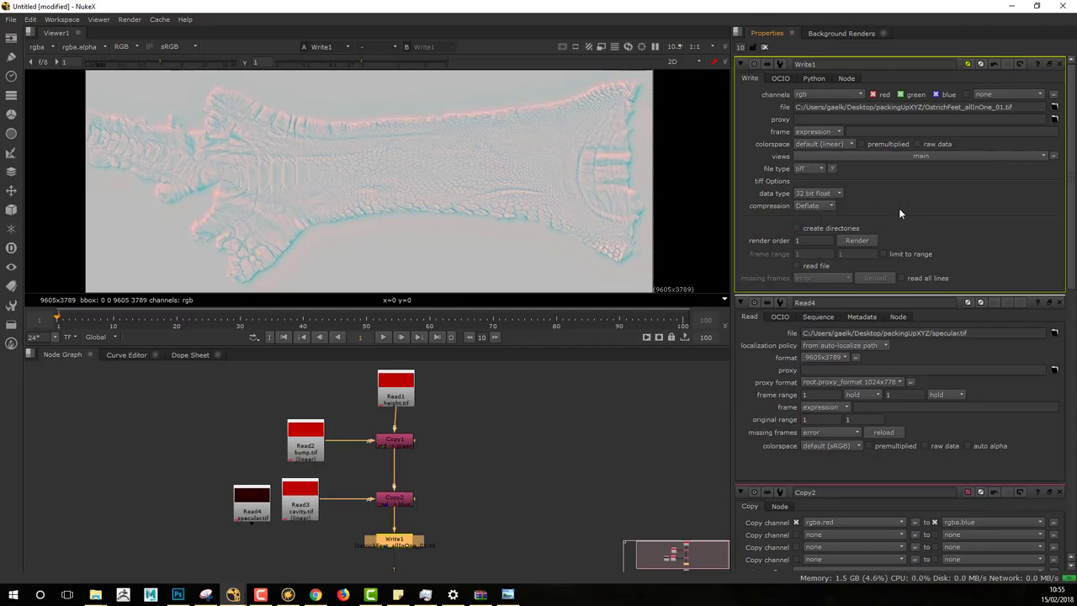
Render frame 1 from Write1 to the TIFF file and move the progress window out of the way
left_click(858, 241)
left_click(525, 317)
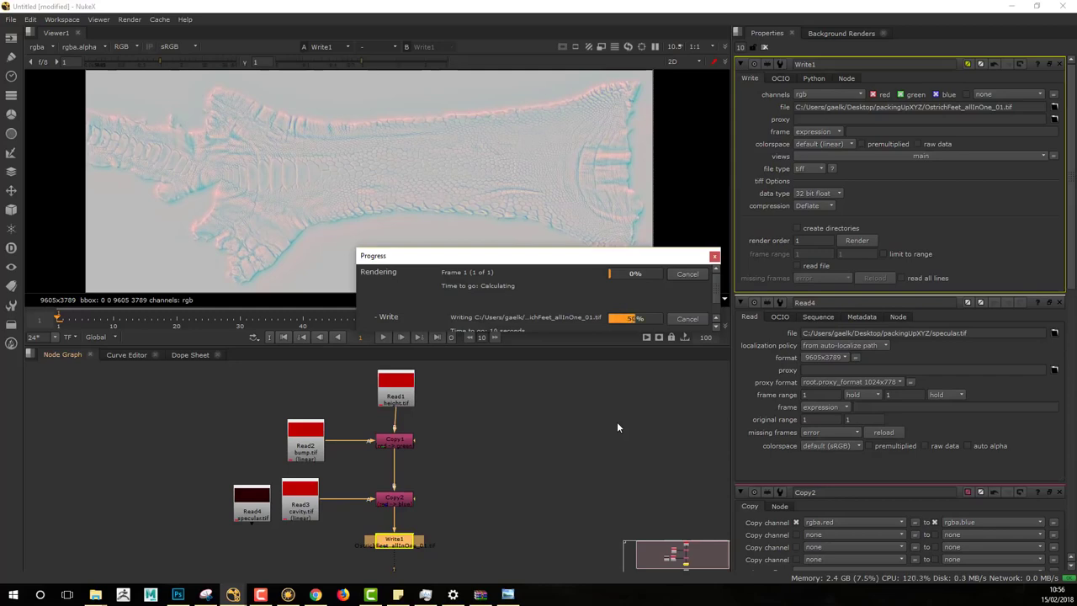
left_click_drag(503, 257, 427, 344)
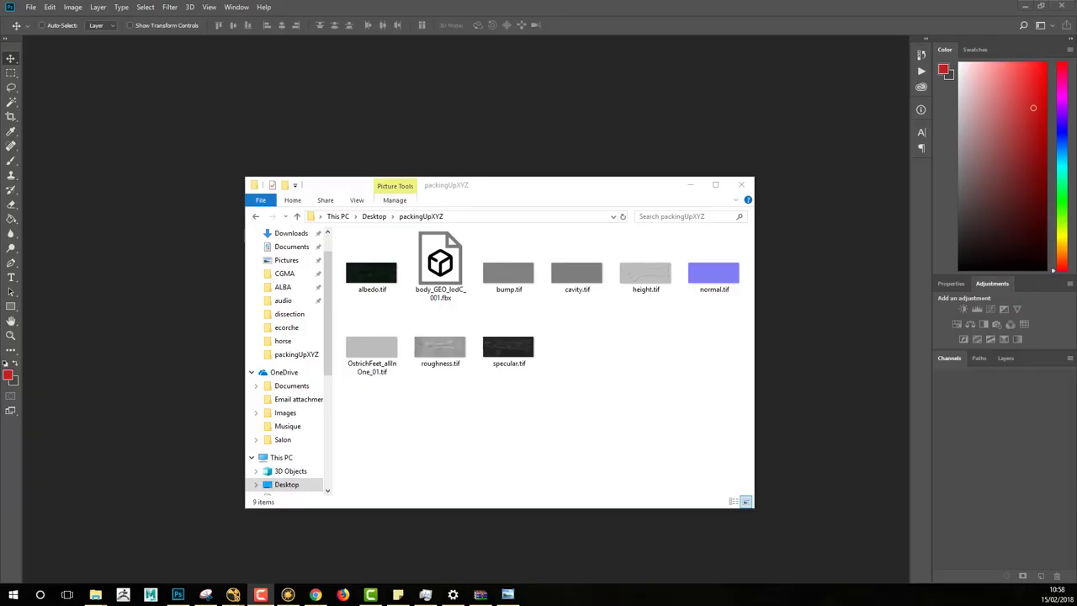
Review the height.tif, cavity.tif and bump.tif source maps in the packingUpXYZ folder in File Explorer
left_click(671, 375)
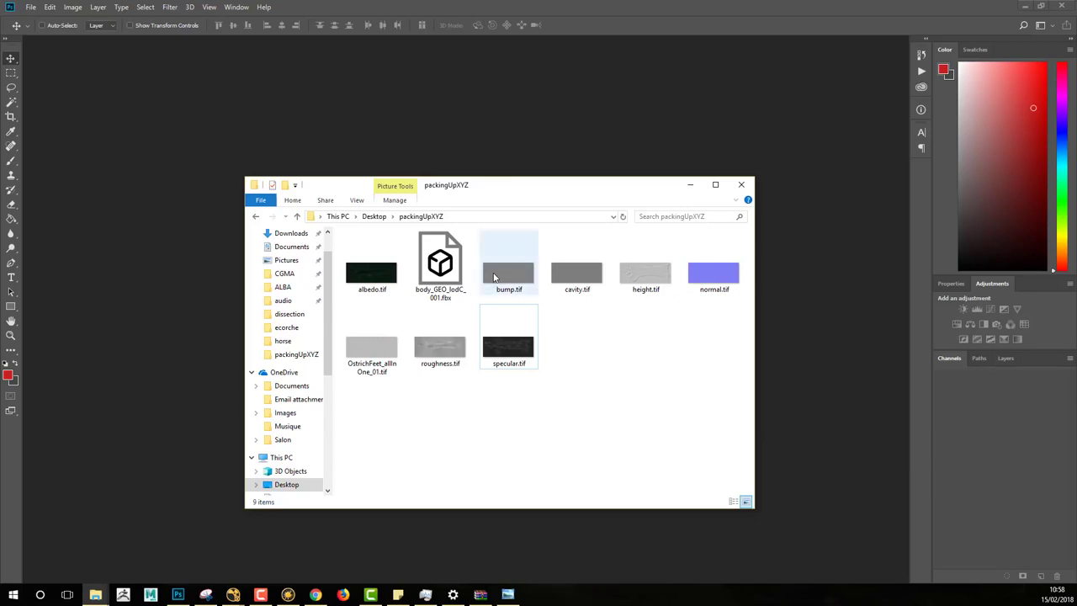
left_click(646, 283)
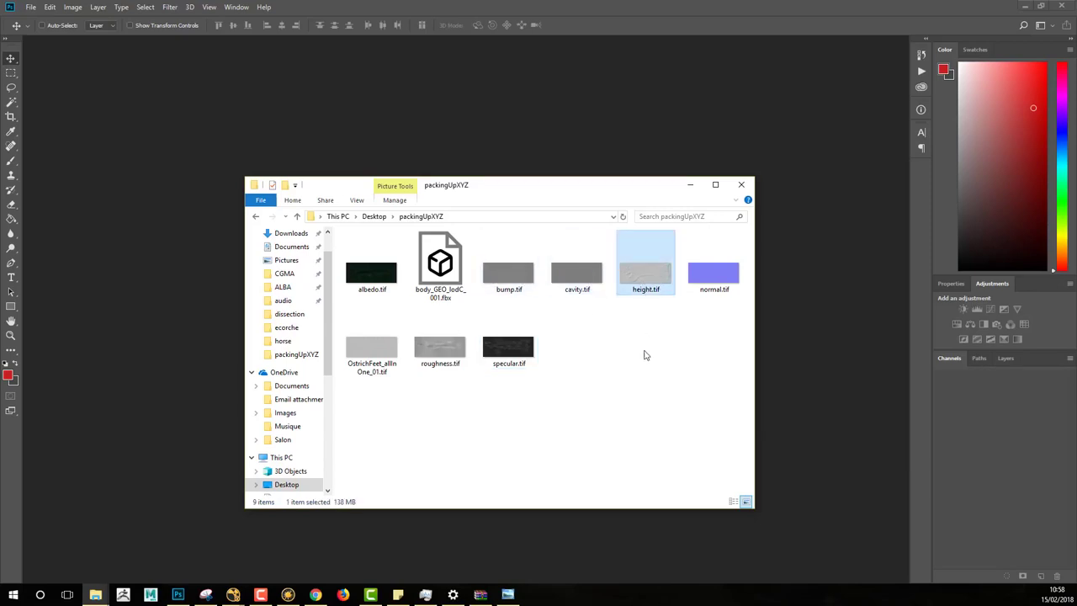
left_click_drag(643, 343, 642, 262)
left_click_drag(634, 185, 620, 186)
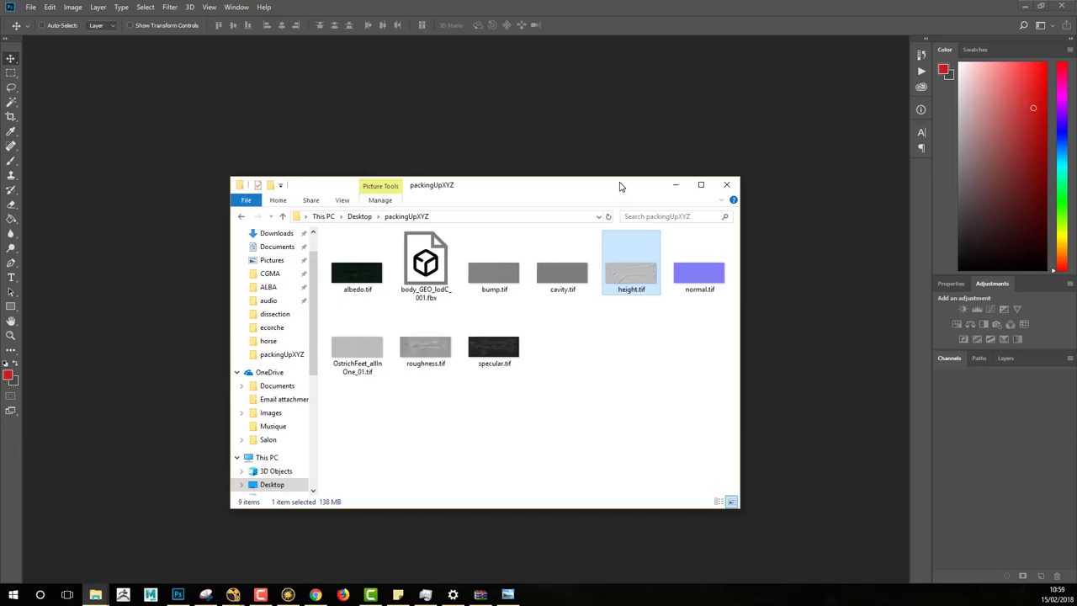
left_click_drag(620, 186, 616, 187)
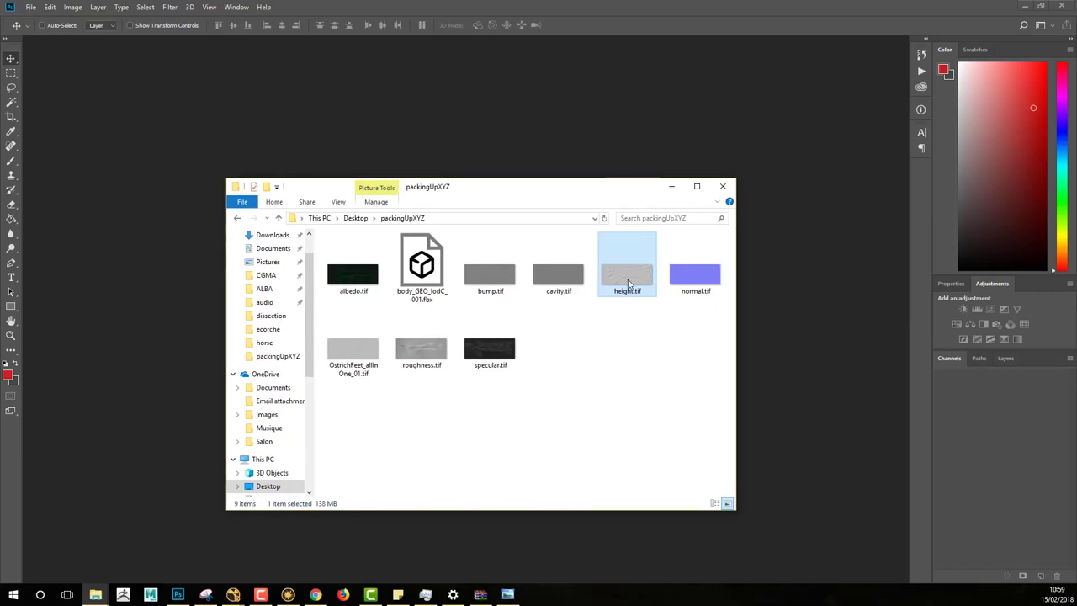
left_click(557, 276)
left_click(497, 286)
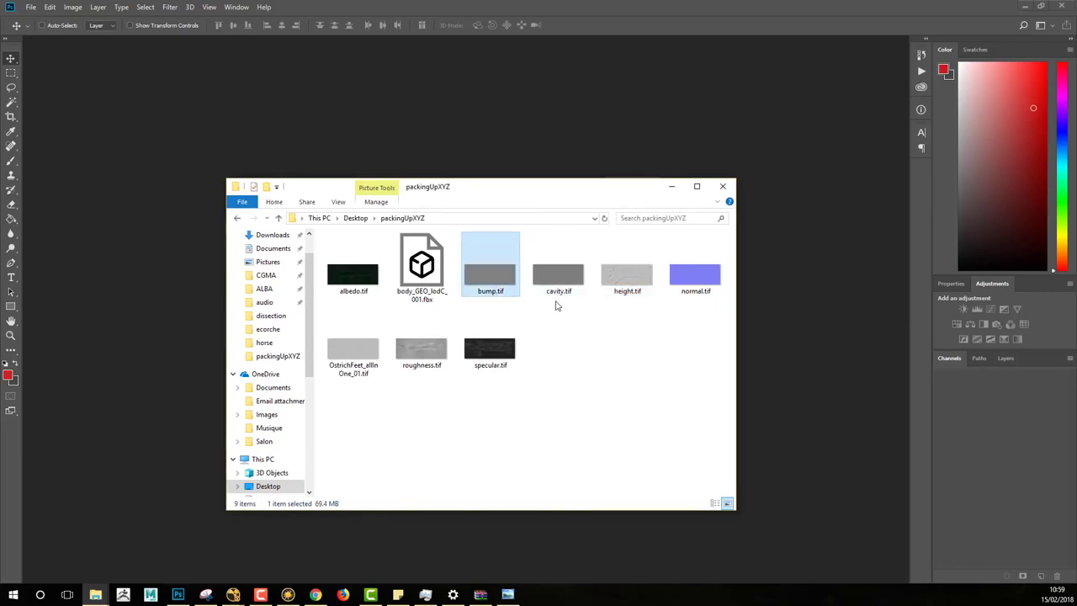
left_click(557, 284)
left_click(503, 278)
left_click_drag(555, 195, 579, 210)
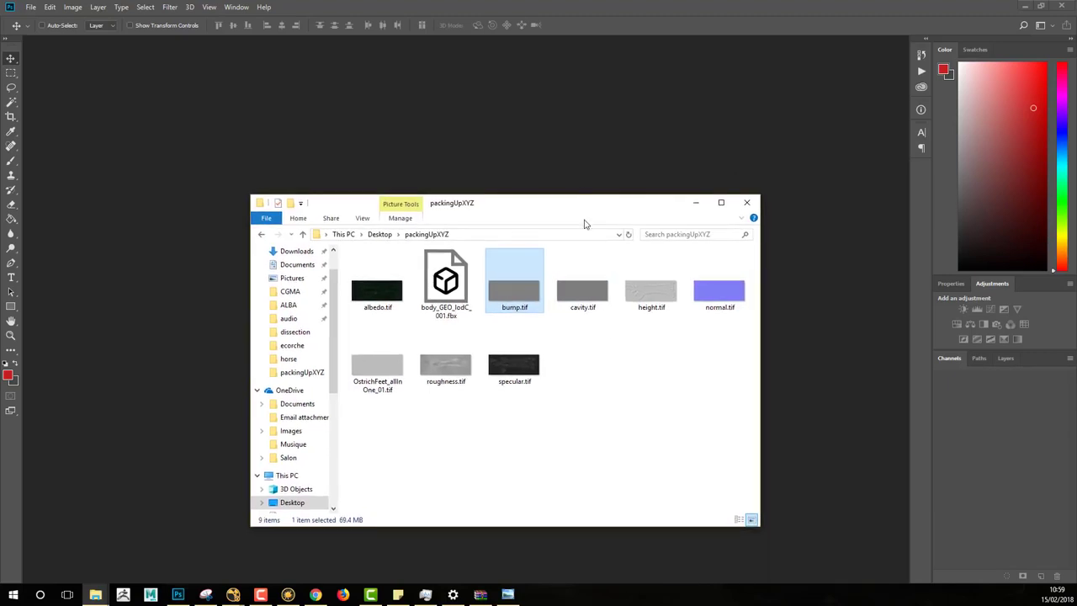
Open height.tif from the packingUpXYZ folder in Photoshop
left_click(649, 304)
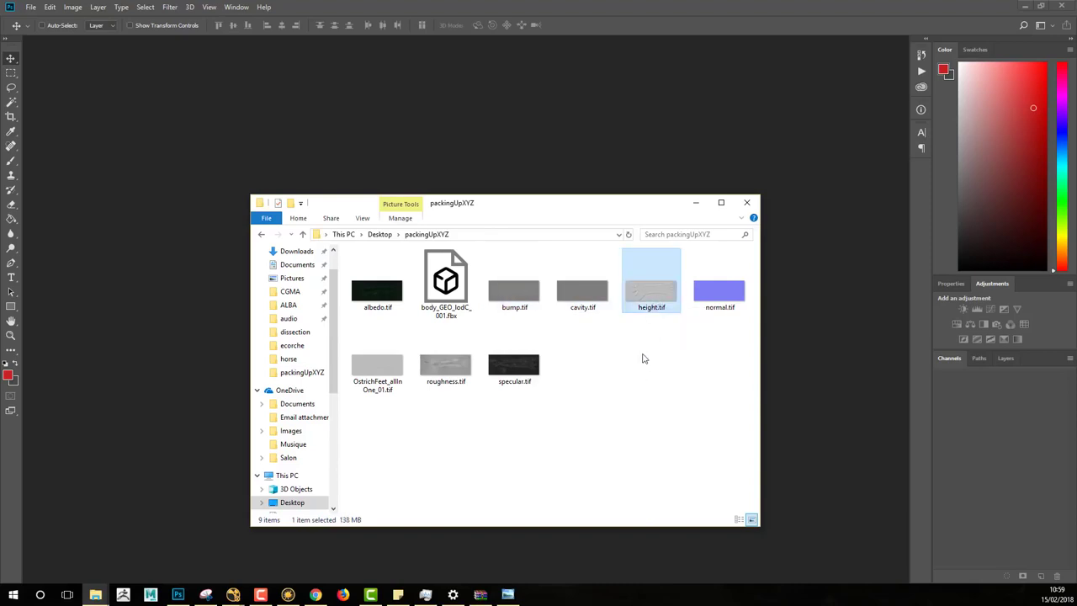
left_click_drag(659, 292, 490, 105)
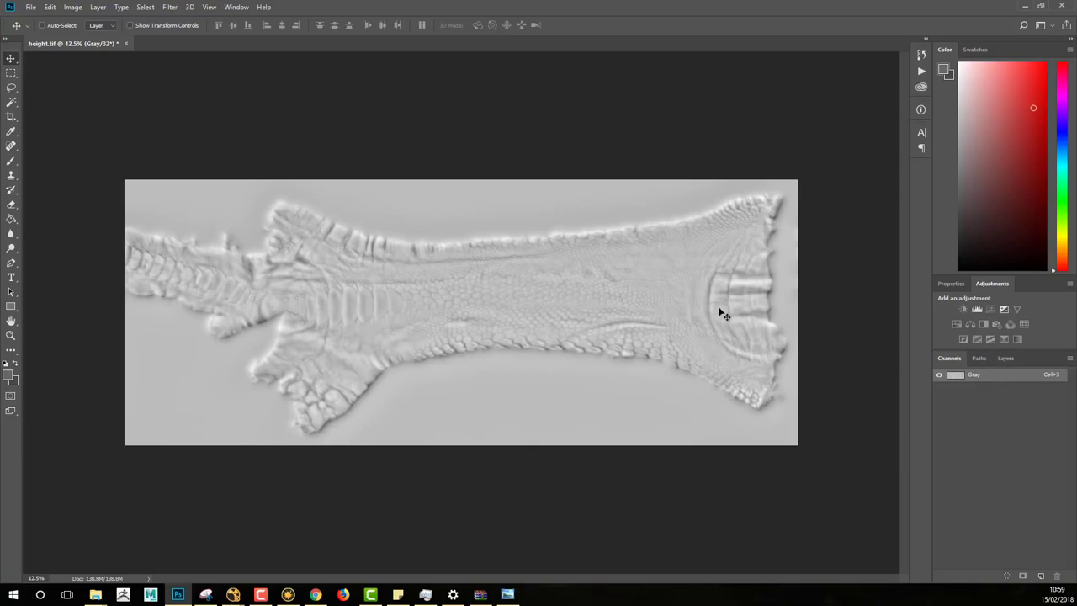
Convert the height.tif image from grayscale to RGB Color and isolate its Green channel
left_click(70, 7)
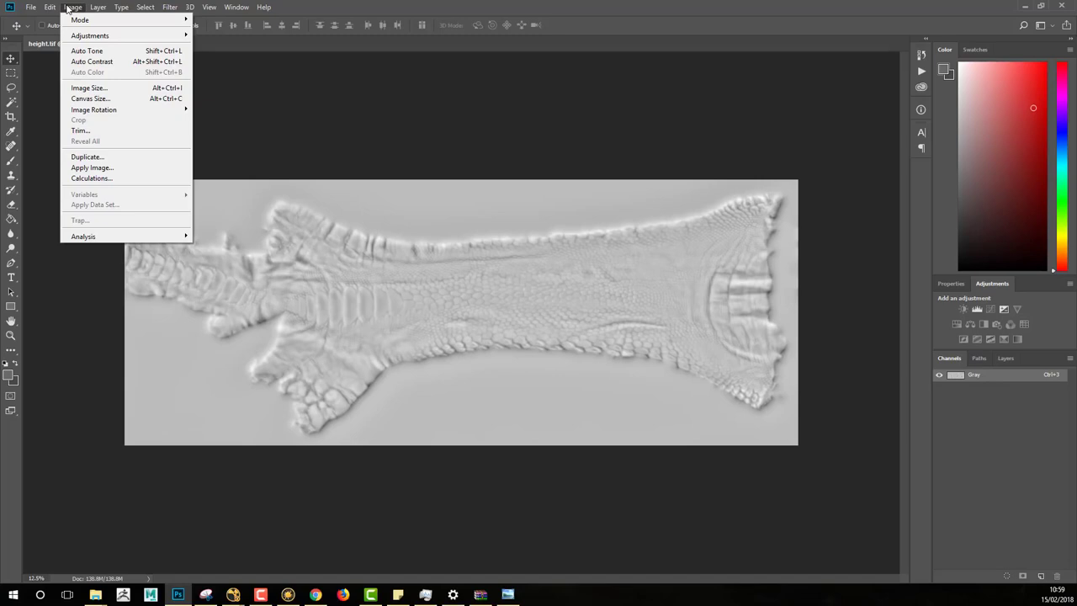
mouse_move(85, 22)
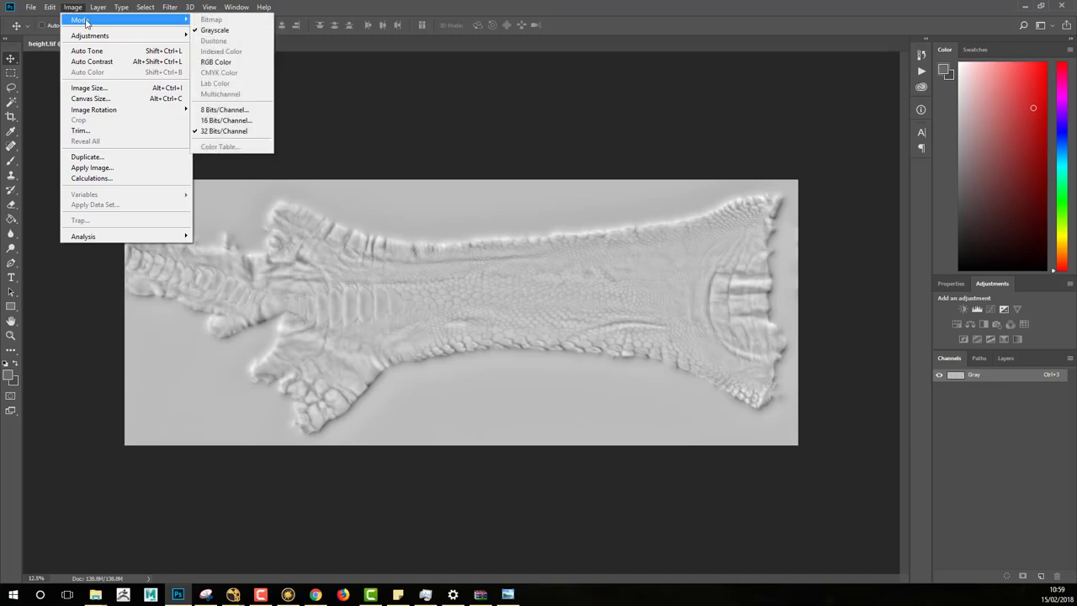
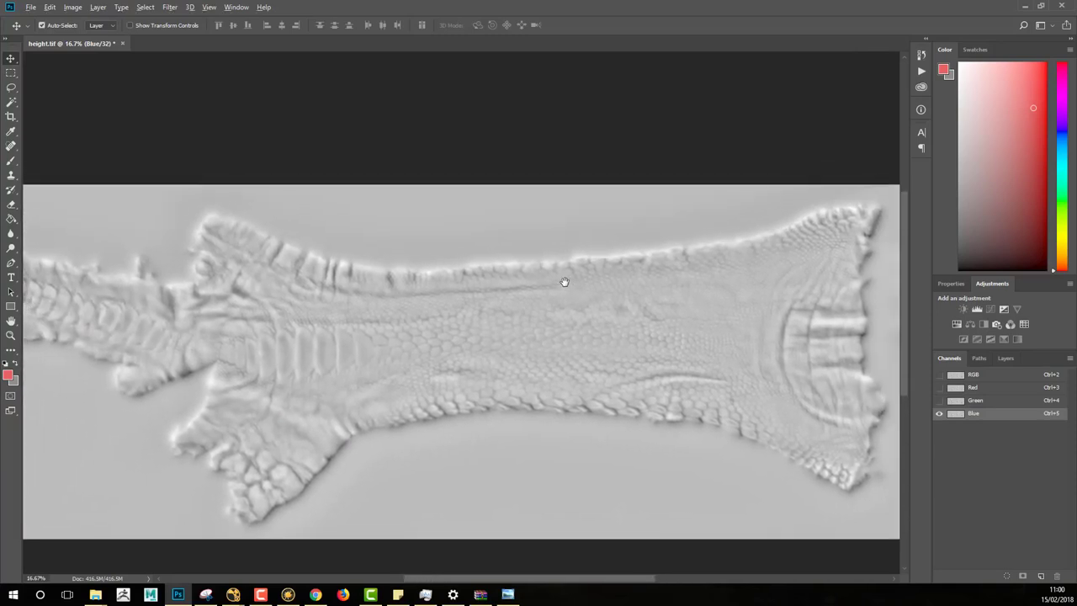
key("ctrl+minus")
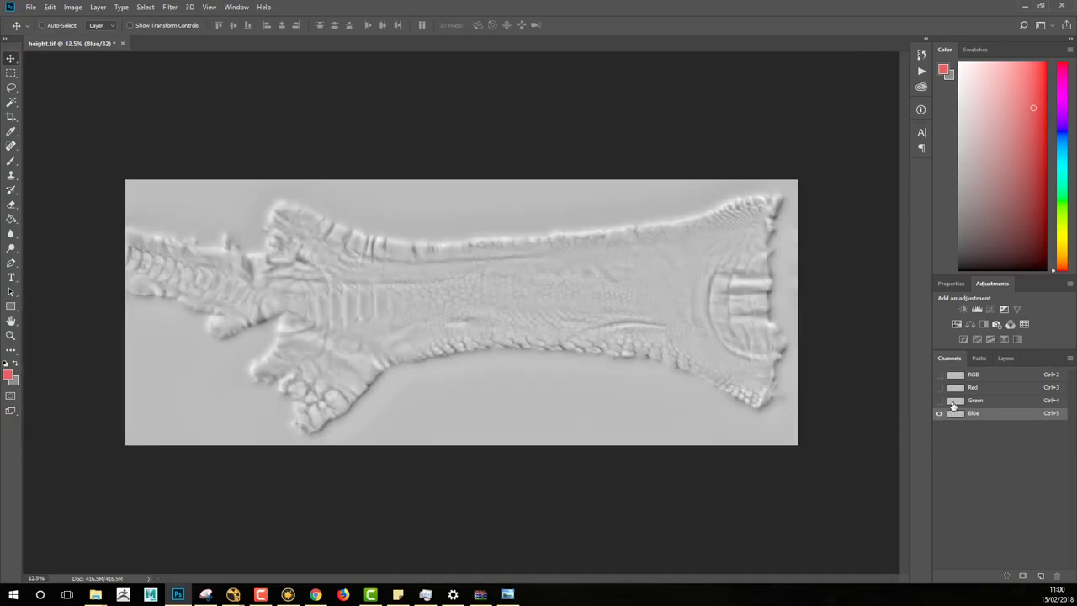
left_click(953, 403)
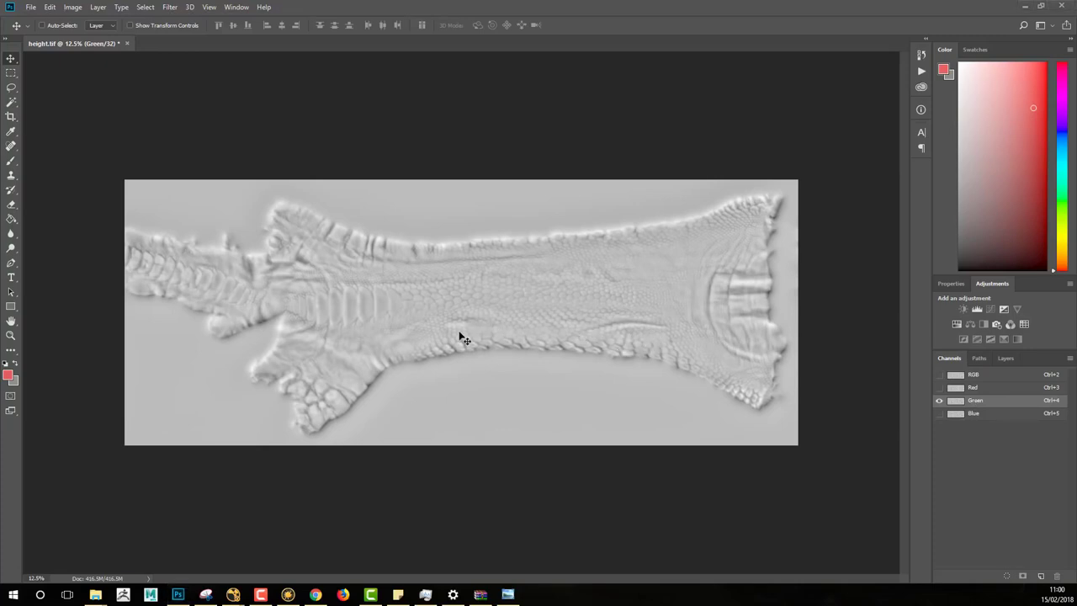
Open bump.tif and cavity.tif from the packingUpXYZ folder in Photoshop
key("alt+Tab")
left_click(673, 374)
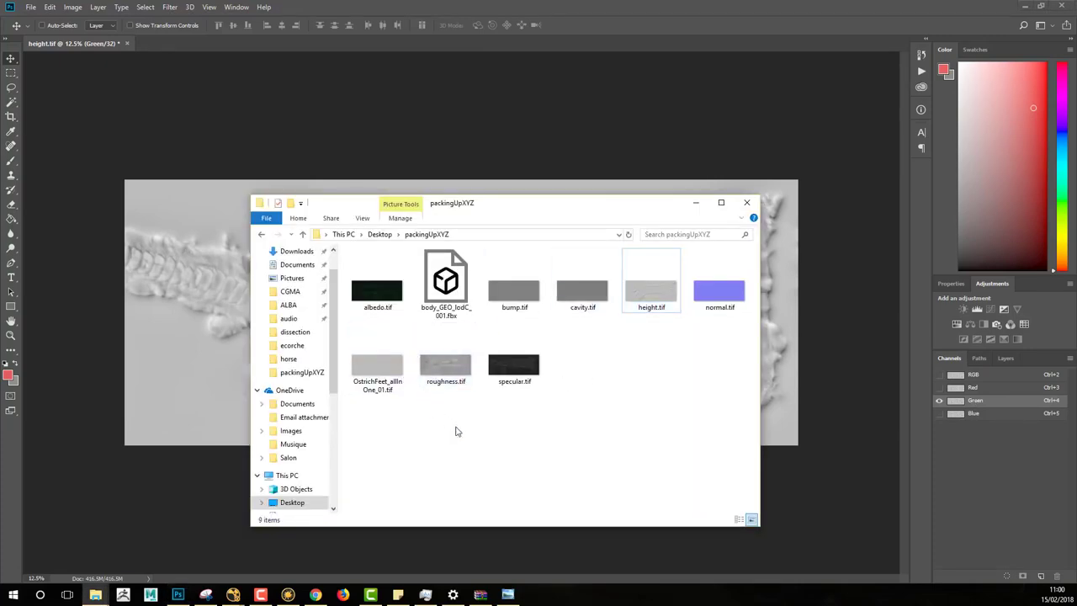
left_click(588, 312)
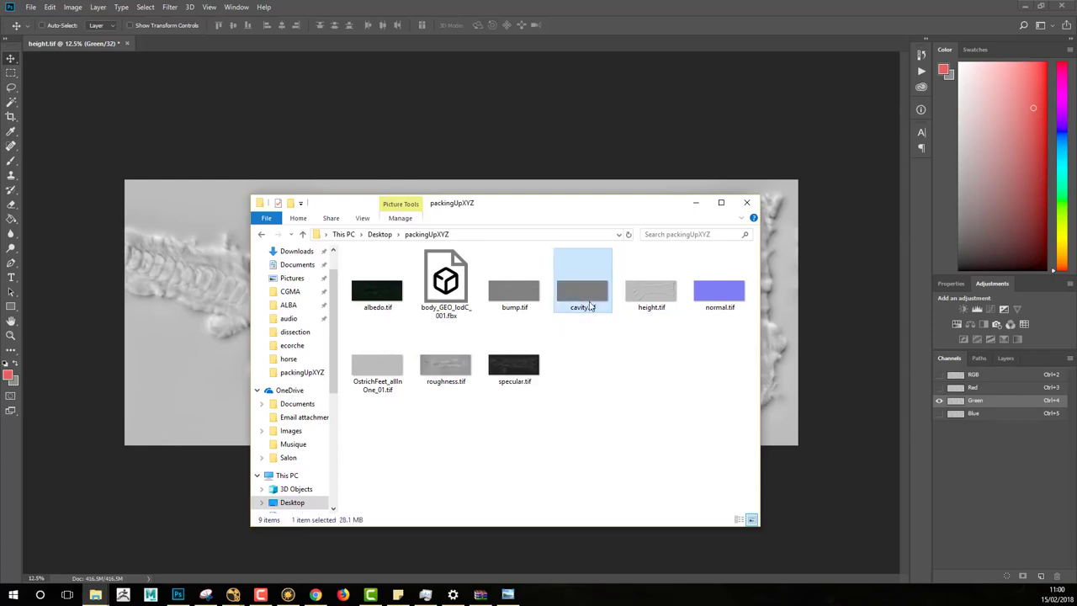
left_click(521, 291, "ctrl")
left_click_drag(521, 291, 318, 139)
left_click_drag(200, 52, 204, 38)
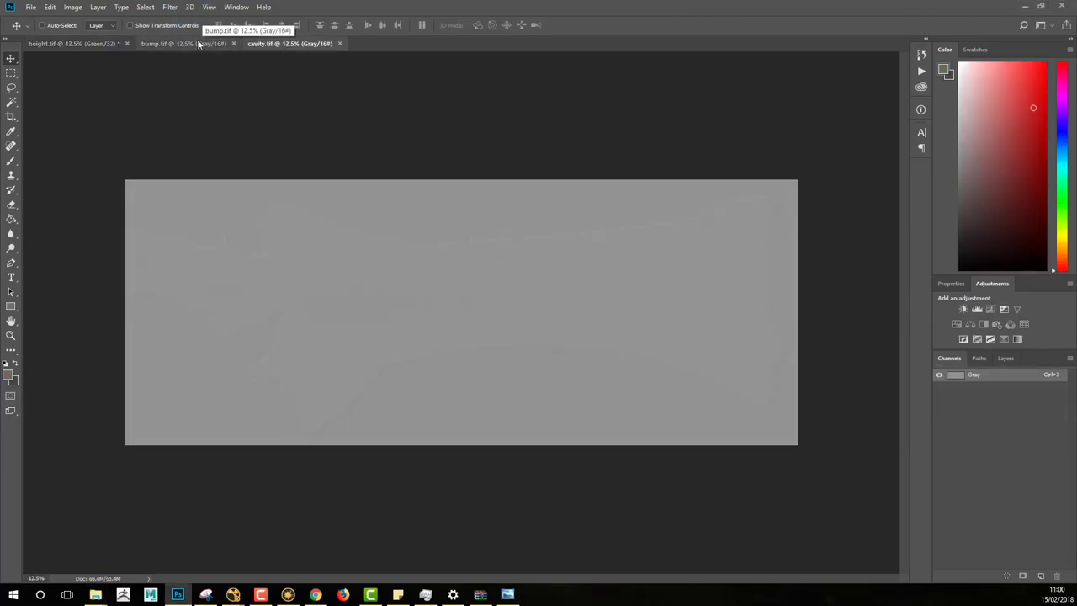
Copy the entire bump.tif image and paste it into the Green channel of height.tif
left_click(194, 40)
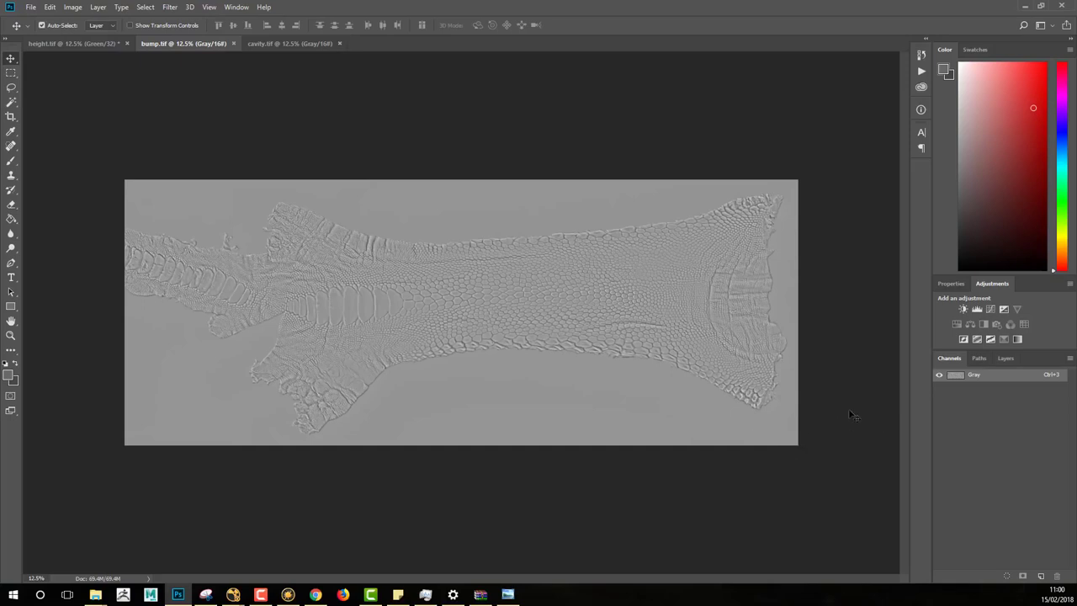
key("ctrl+a")
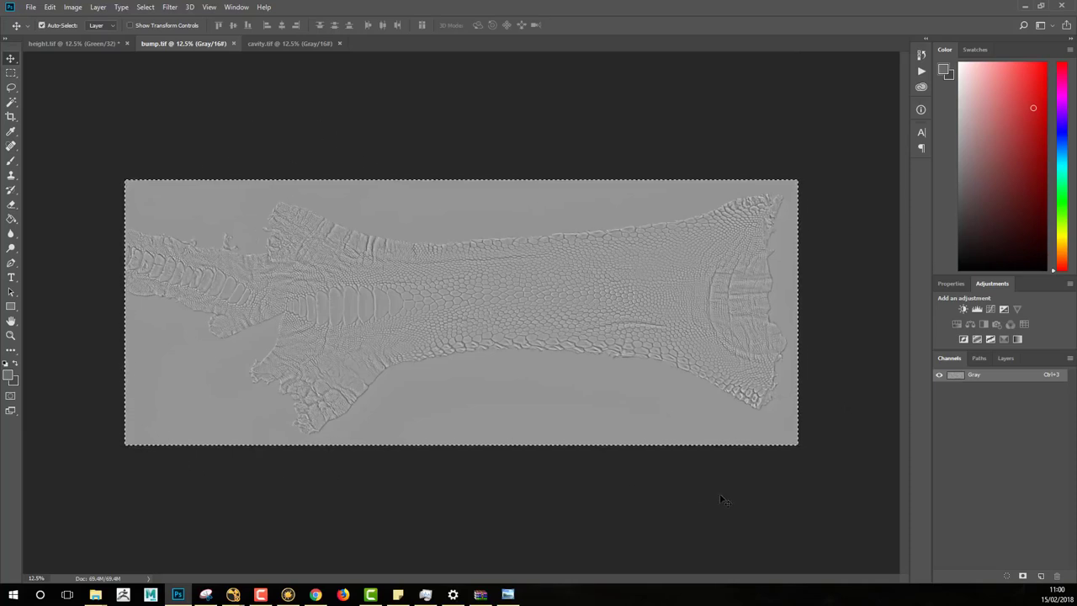
left_click(88, 44)
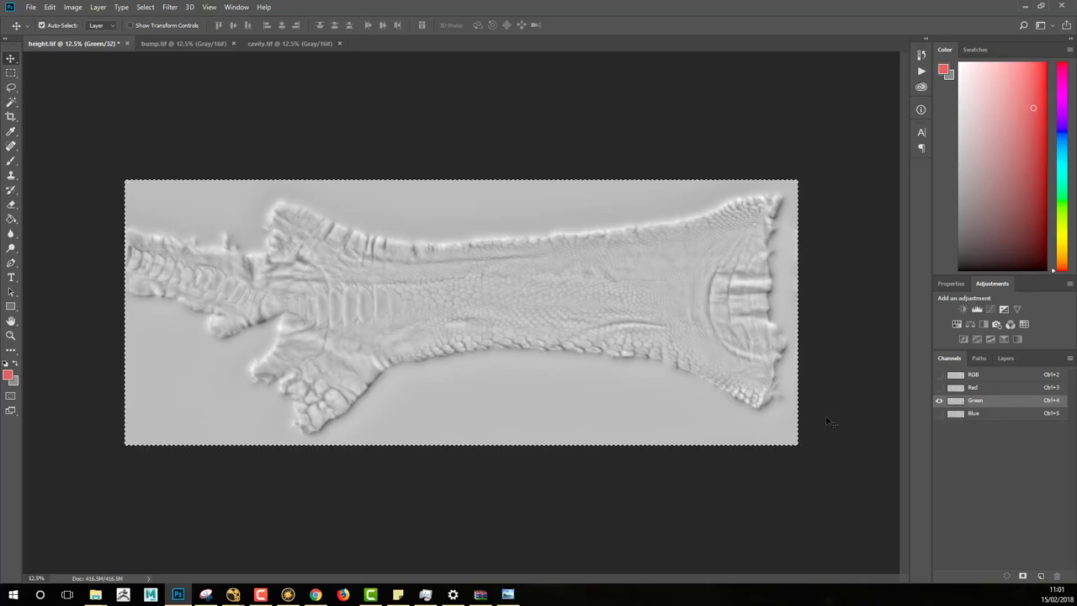
key("ctrl+z")
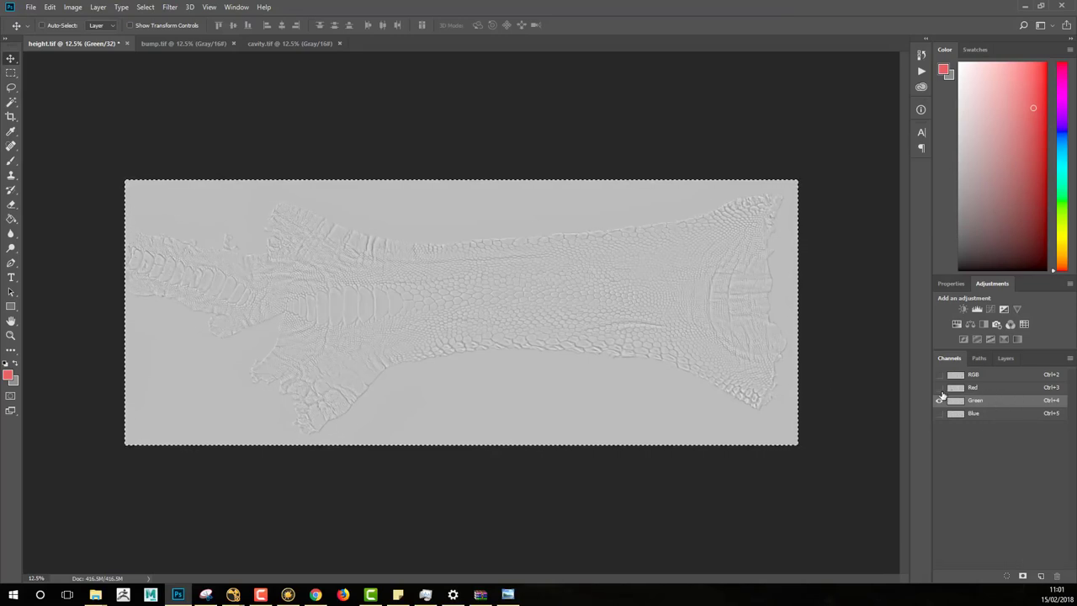
Compare the scale detail in the Green channel of height.tif with the original bump.tif
left_click(414, 286, "ctrl")
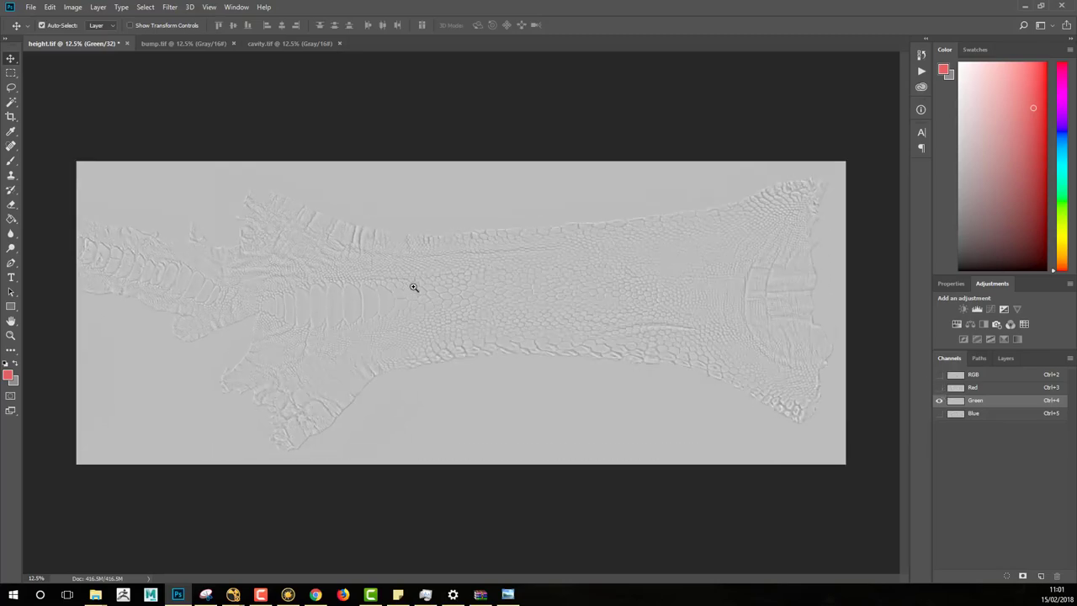
left_click_drag(447, 261, 358, 285)
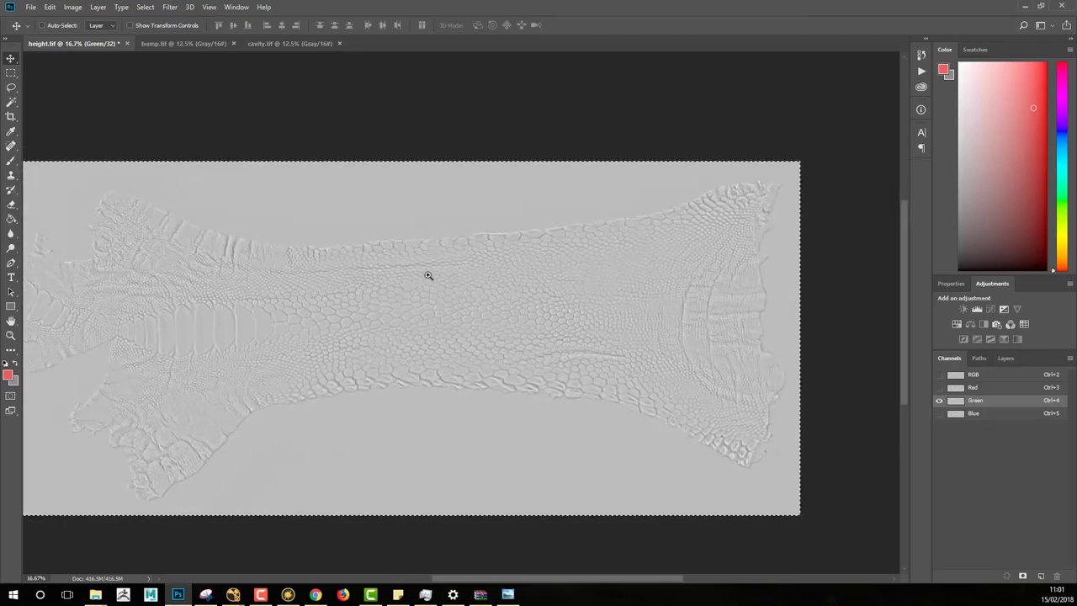
scroll(449, 277, "up", 1, "alt")
left_click_drag(449, 277, 409, 231)
key("ctrl+Tab")
scroll(429, 247, "up", 3, "alt")
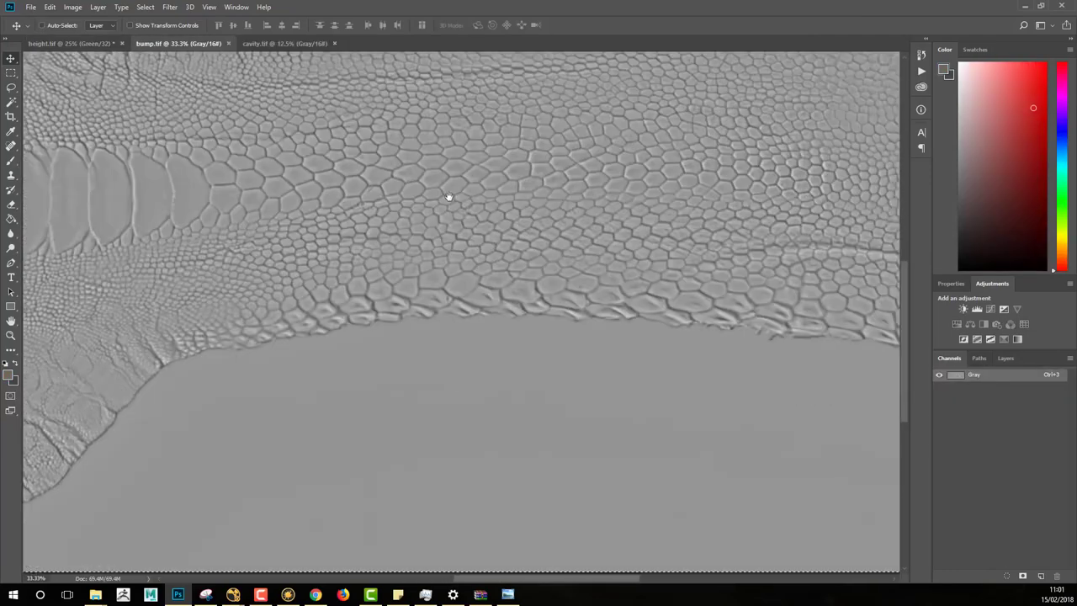
left_click_drag(446, 197, 417, 144)
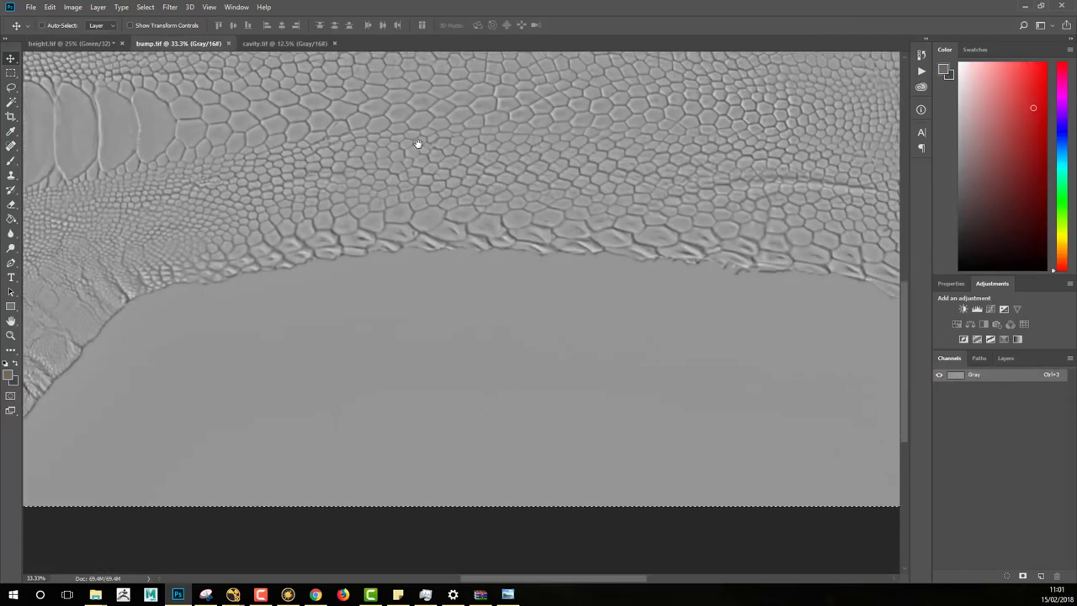
left_click(69, 49)
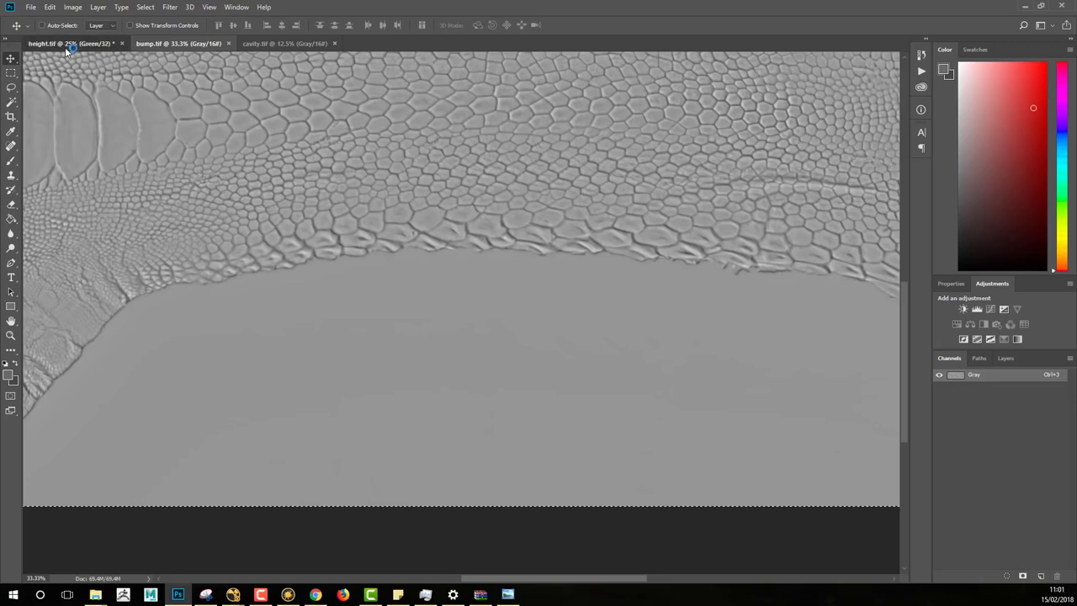
left_click_drag(245, 233, 369, 127)
key("ctrl+a")
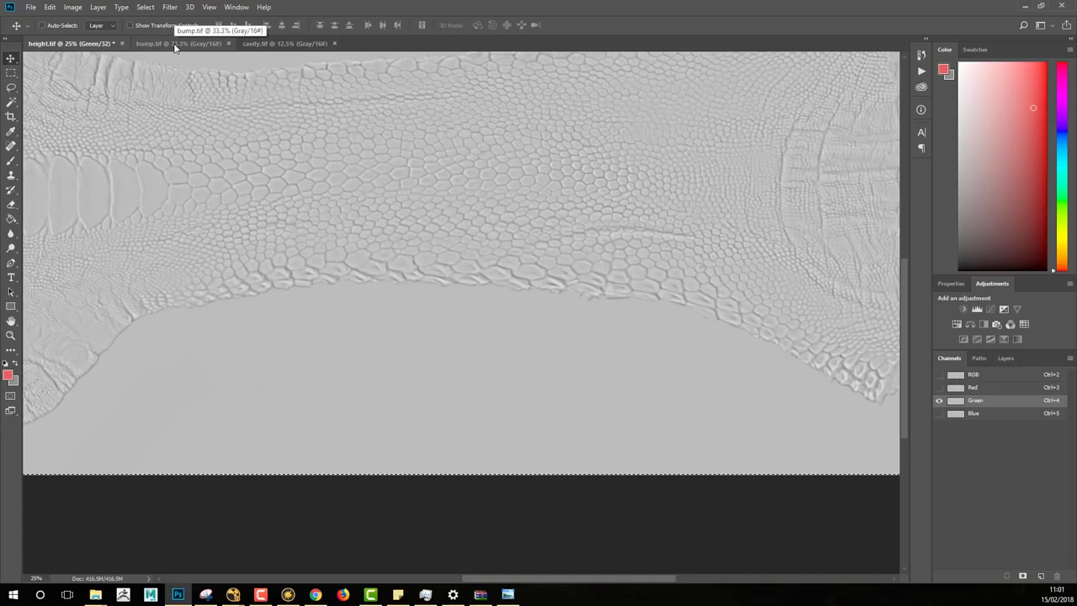
left_click_drag(497, 291, 428, 383)
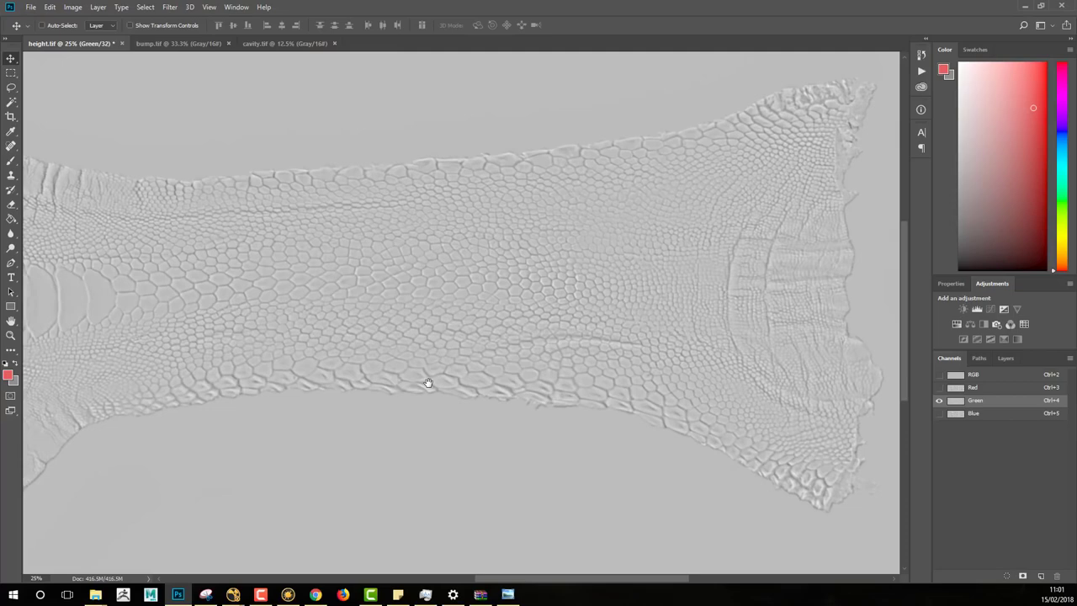
left_click(163, 42)
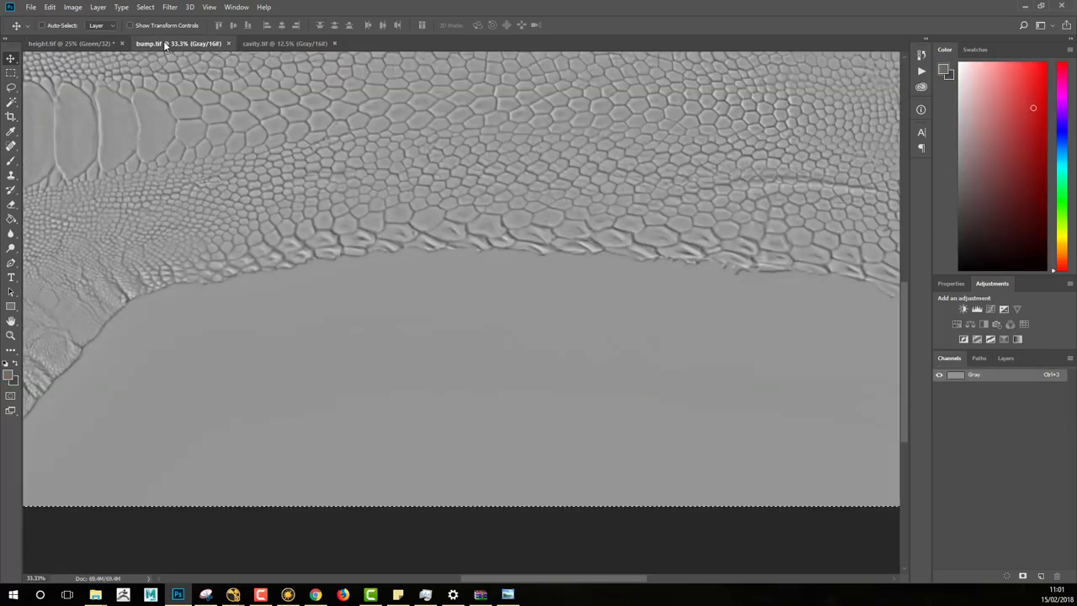
left_click(72, 43)
scroll(585, 269, "down", 1, "alt")
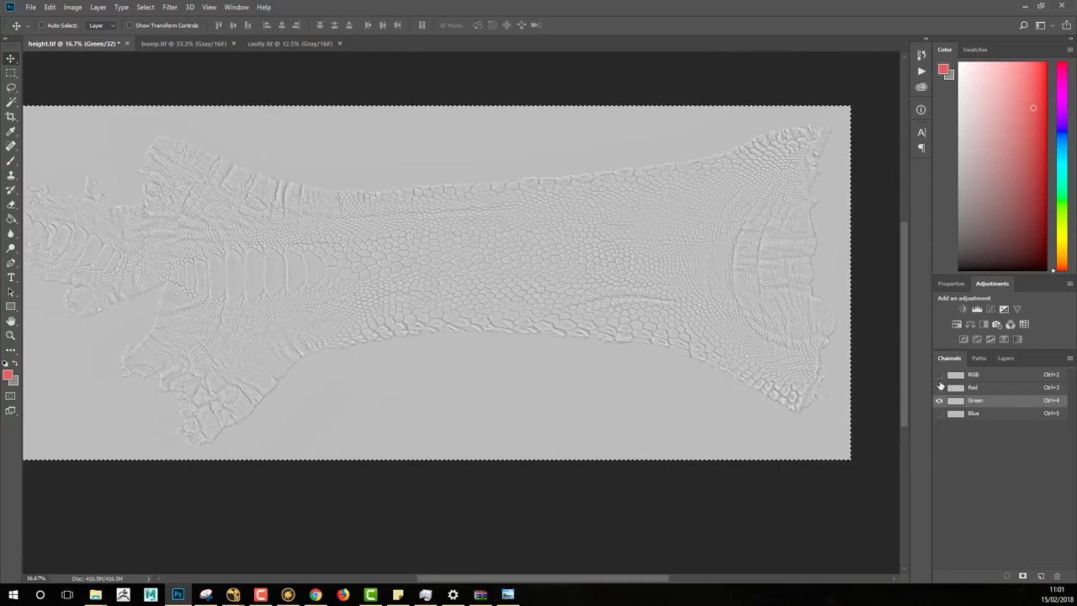
Show the Red channel together with Green to examine the combined height and bump maps
left_click(939, 387)
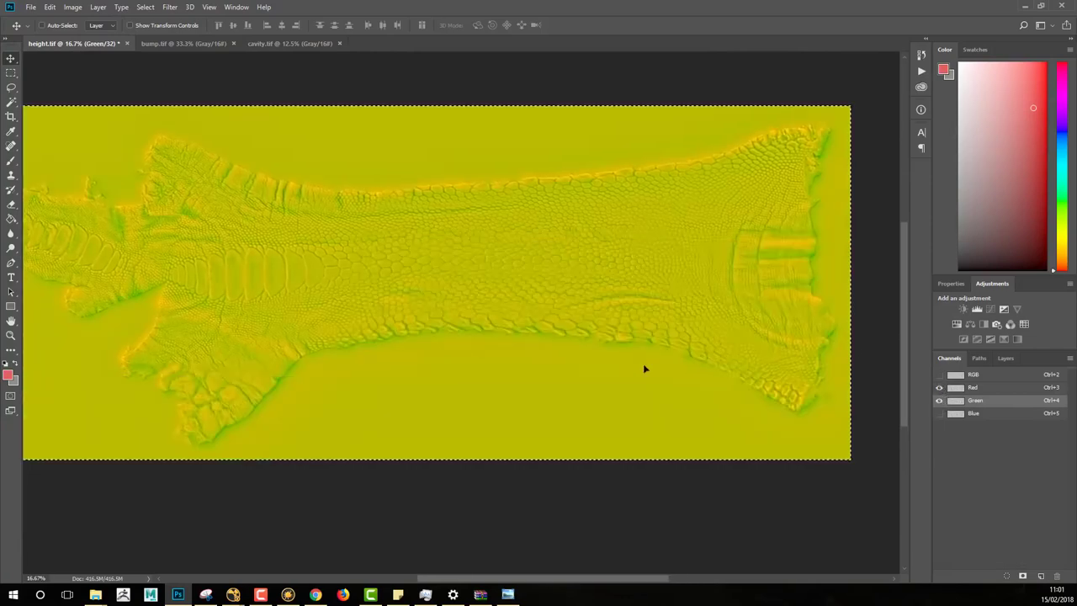
left_click_drag(645, 367, 554, 372)
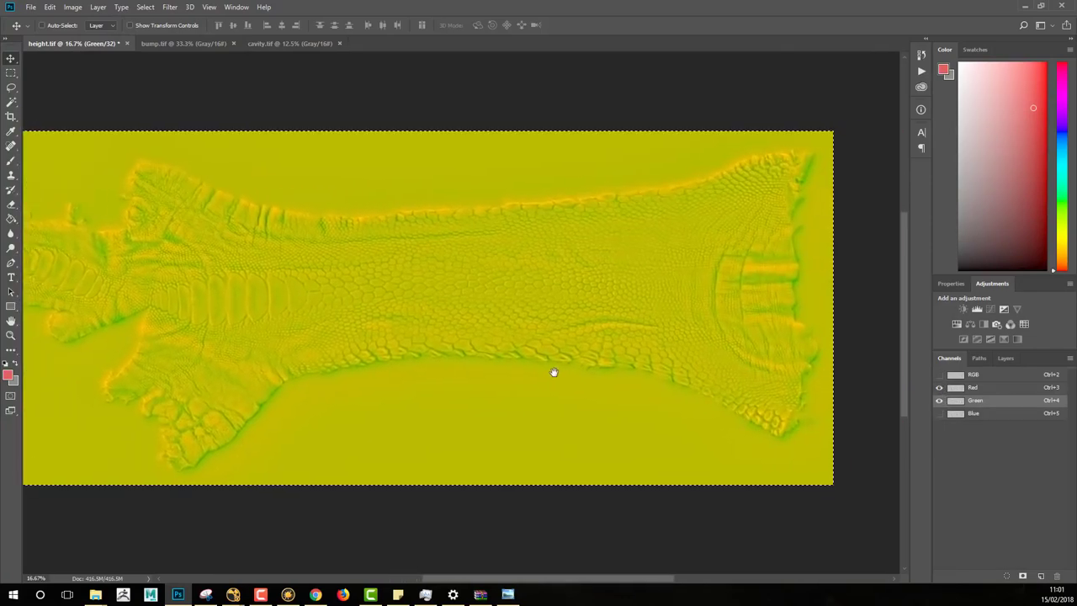
left_click_drag(493, 322, 447, 308)
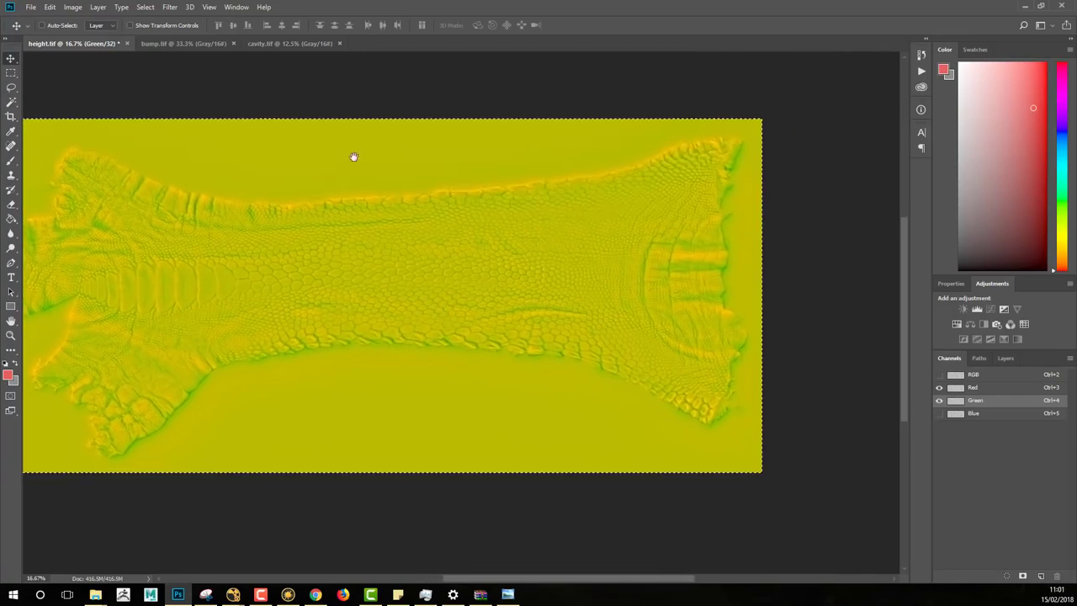
Inspect the cavity.tif map, then select and copy the entire image
left_click(277, 43)
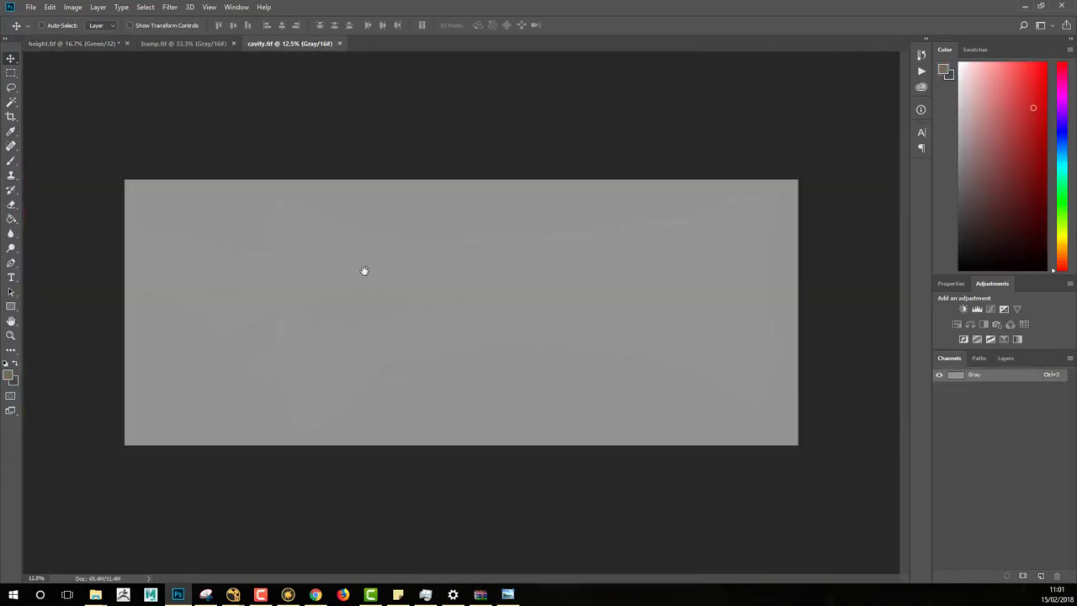
left_click(480, 299, "ctrl")
left_click(480, 298)
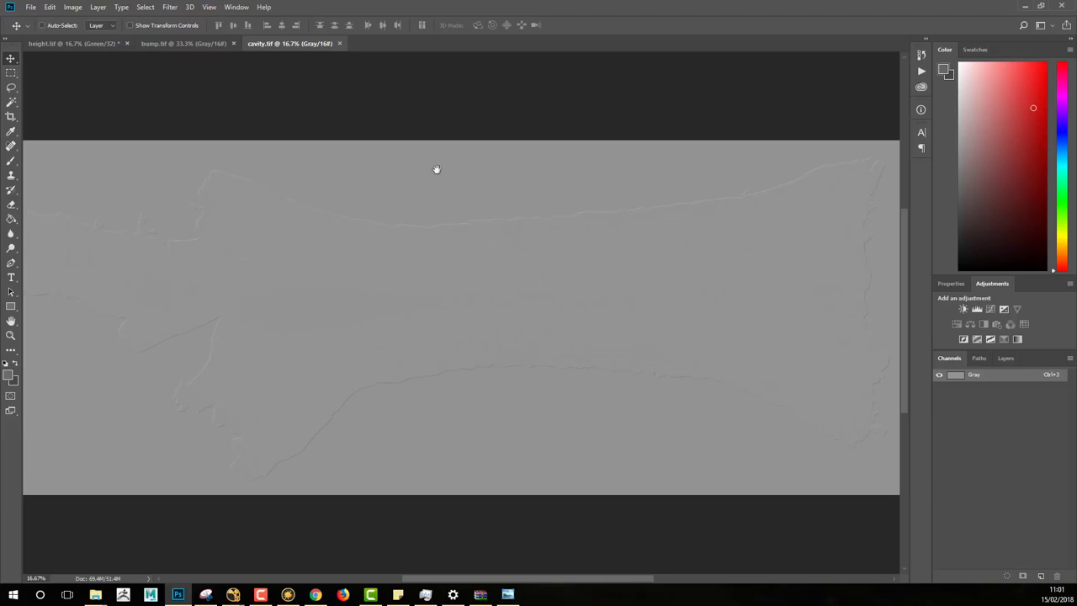
left_click_drag(436, 169, 245, 163)
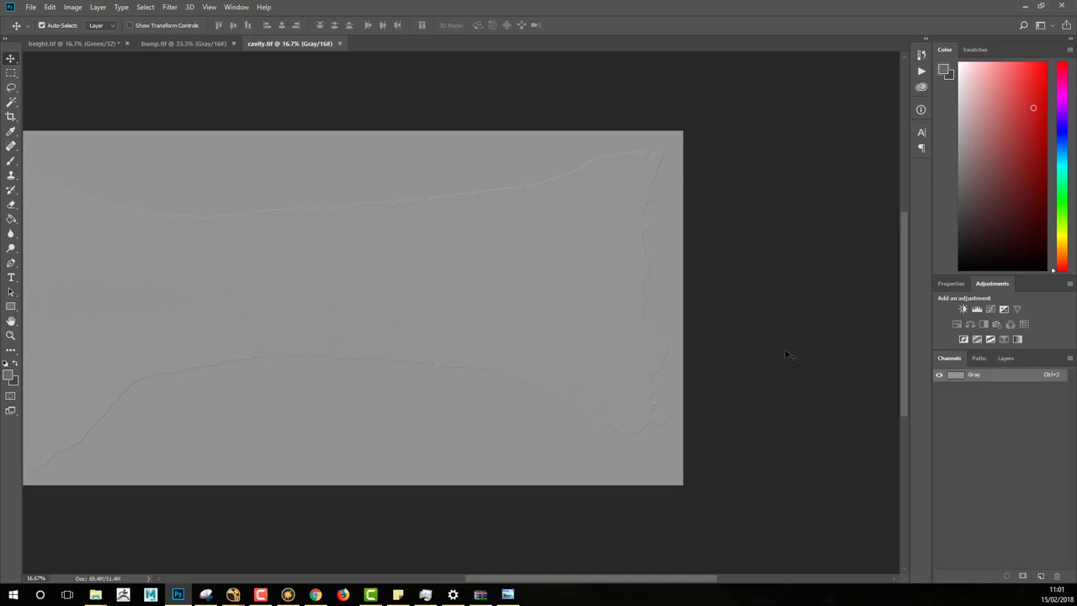
key("ctrl+a")
left_click_drag(355, 265, 556, 276)
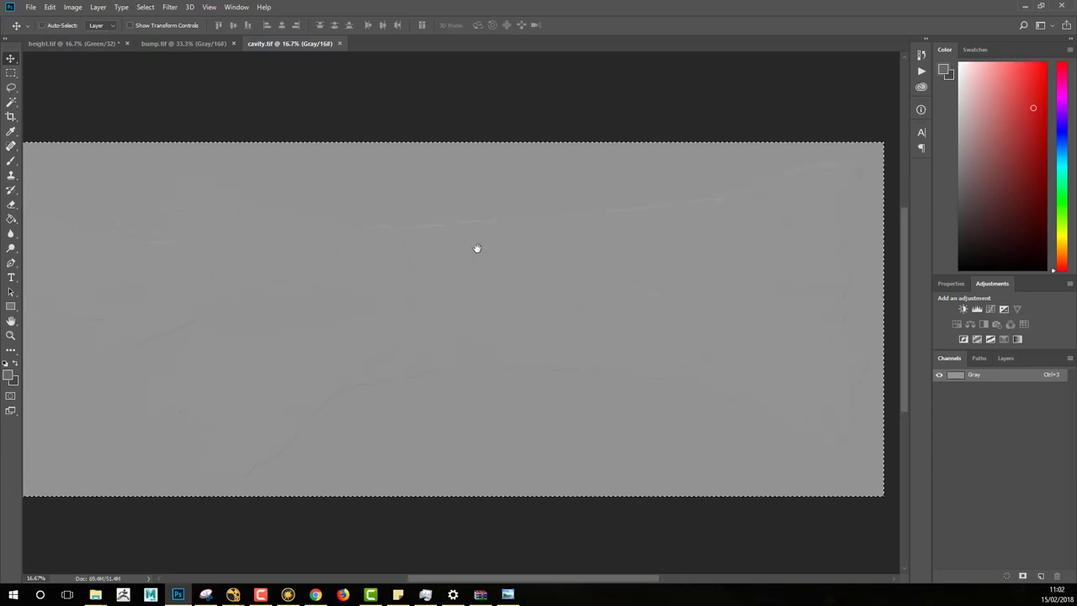
Isolate the Blue channel of height.tif and paste the cavity map into it
left_click(94, 43)
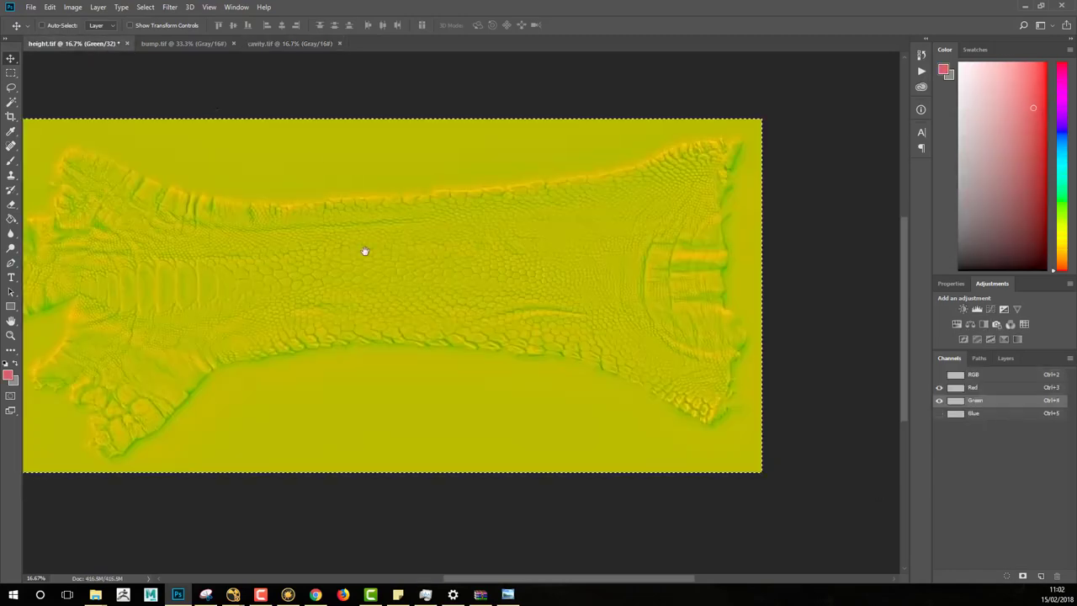
left_click_drag(365, 250, 567, 269)
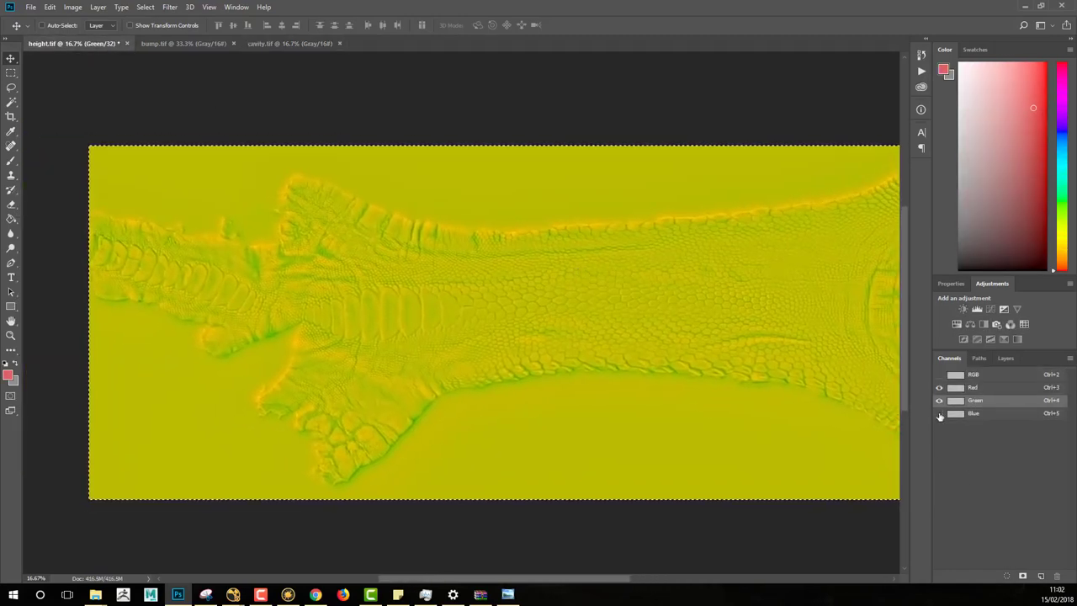
left_click(940, 413)
left_click(959, 413)
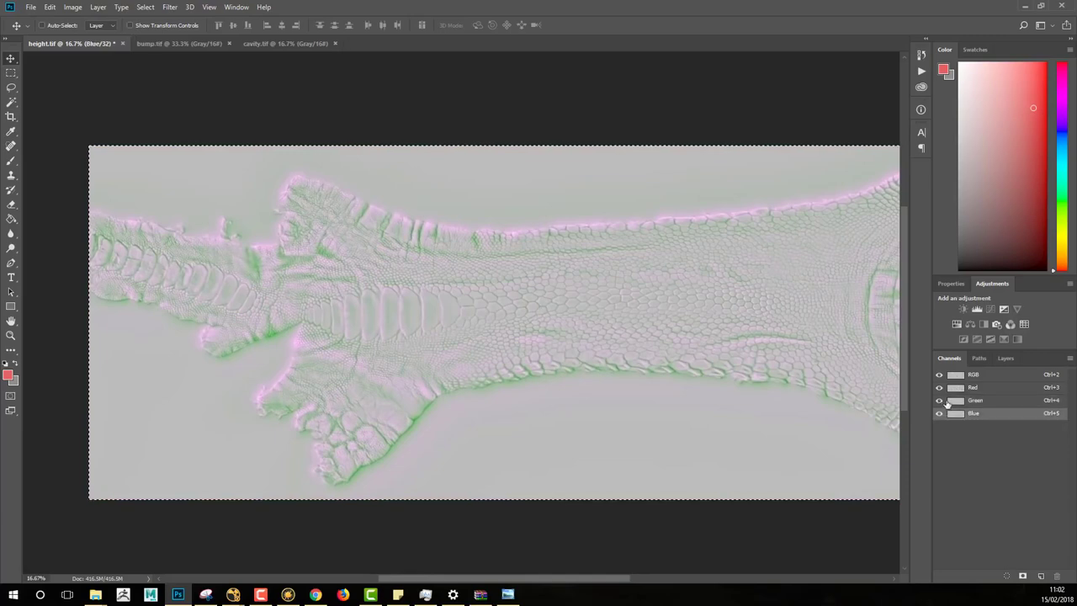
left_click(940, 388)
left_click(954, 413)
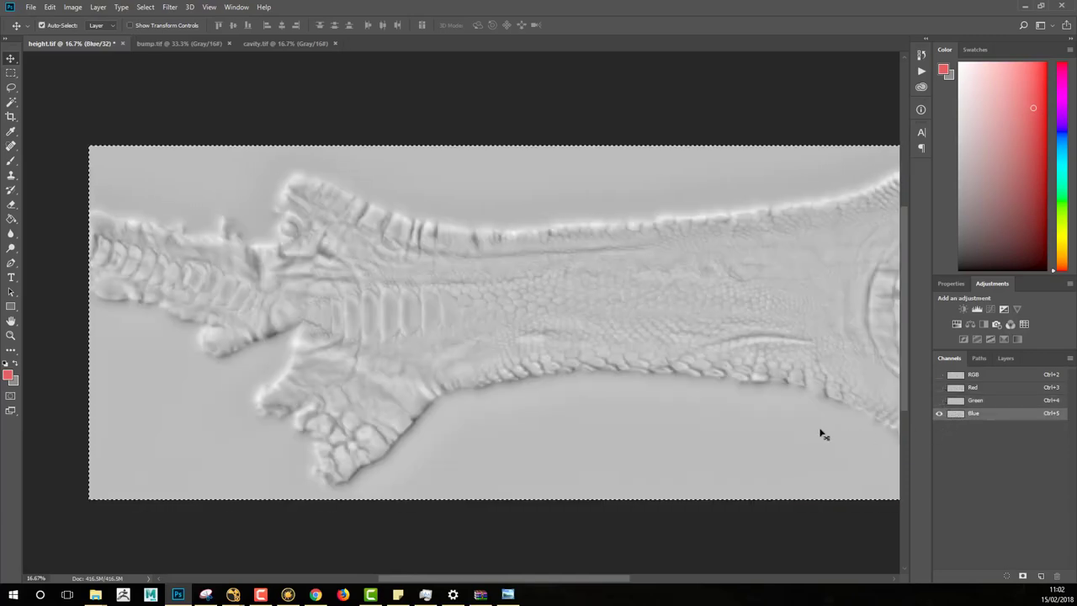
left_click_drag(671, 379, 582, 384)
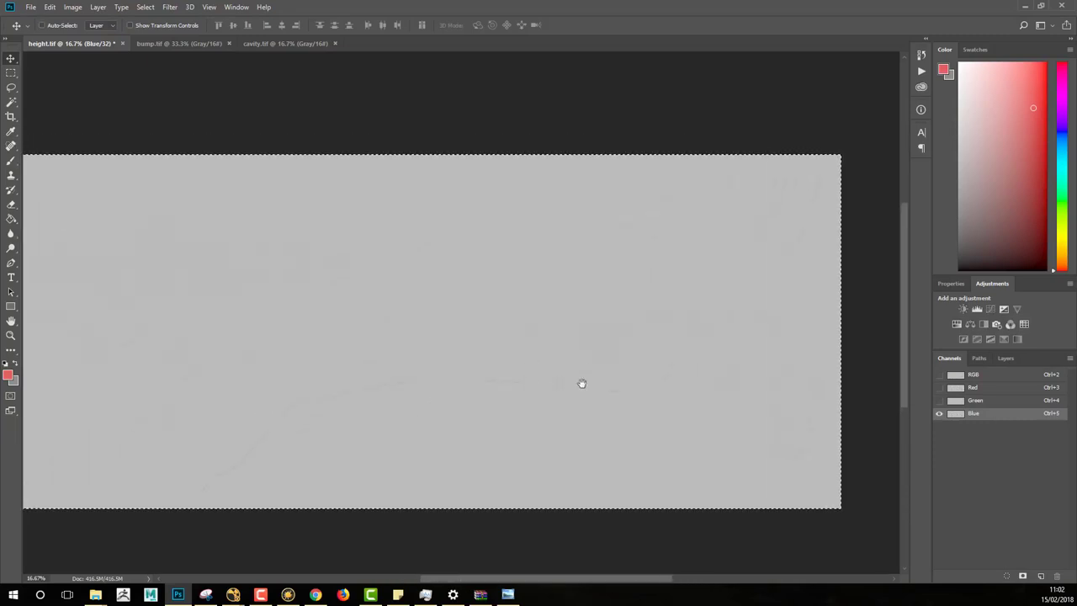
Show all the RGB channels together and examine the packed texture as a whole
left_click(939, 375)
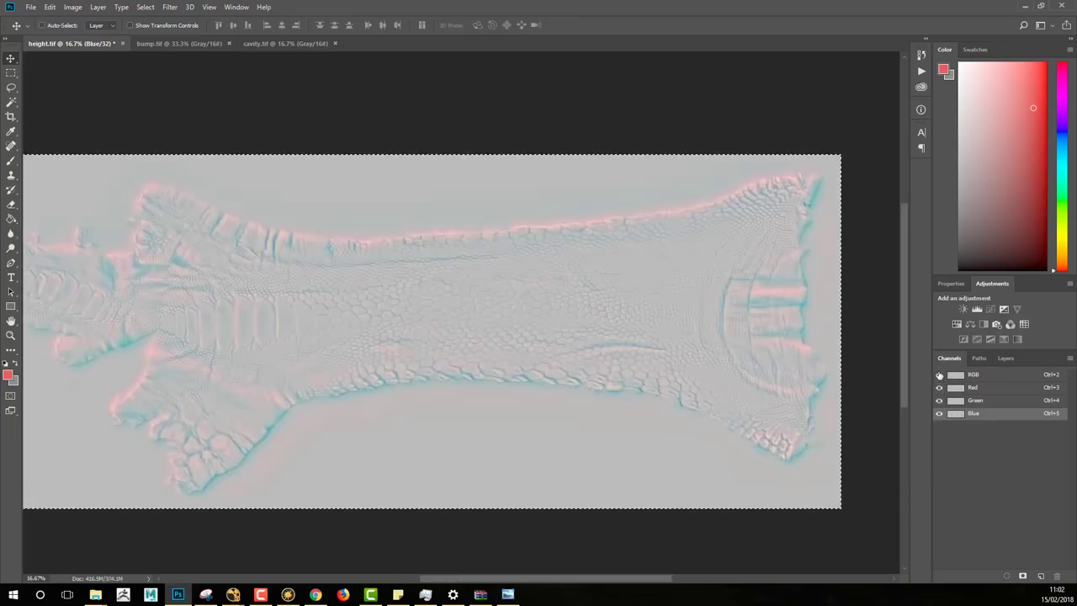
left_click_drag(407, 347, 545, 378)
left_click(570, 377, "ctrl+alt")
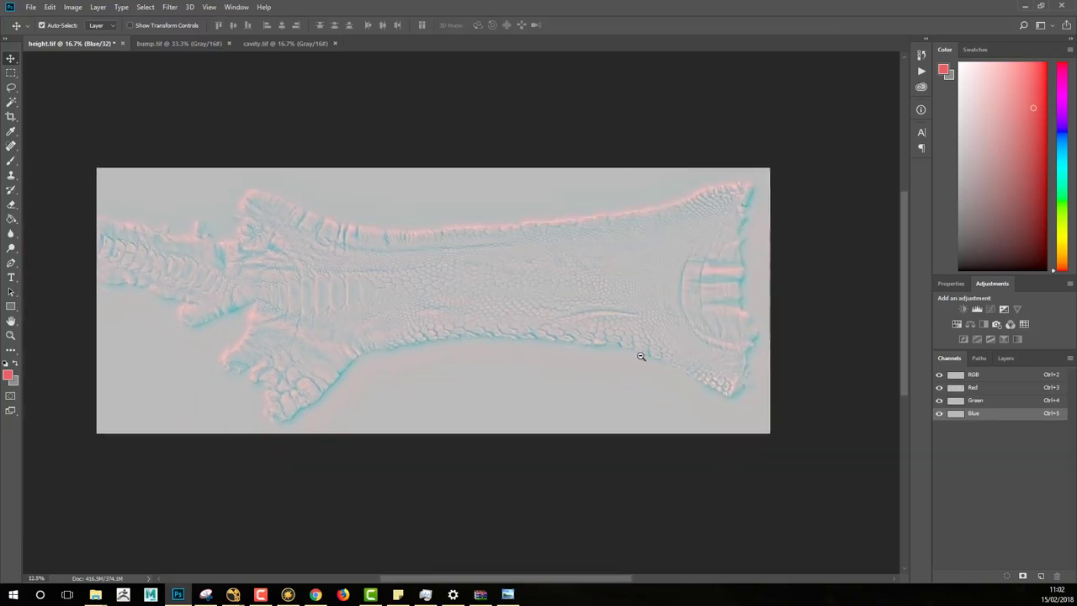
Save the packed texture in the packingUpXYZ folder as a new TIFF named OstrichFeet_allInOne_02.tif
key("ctrl+a")
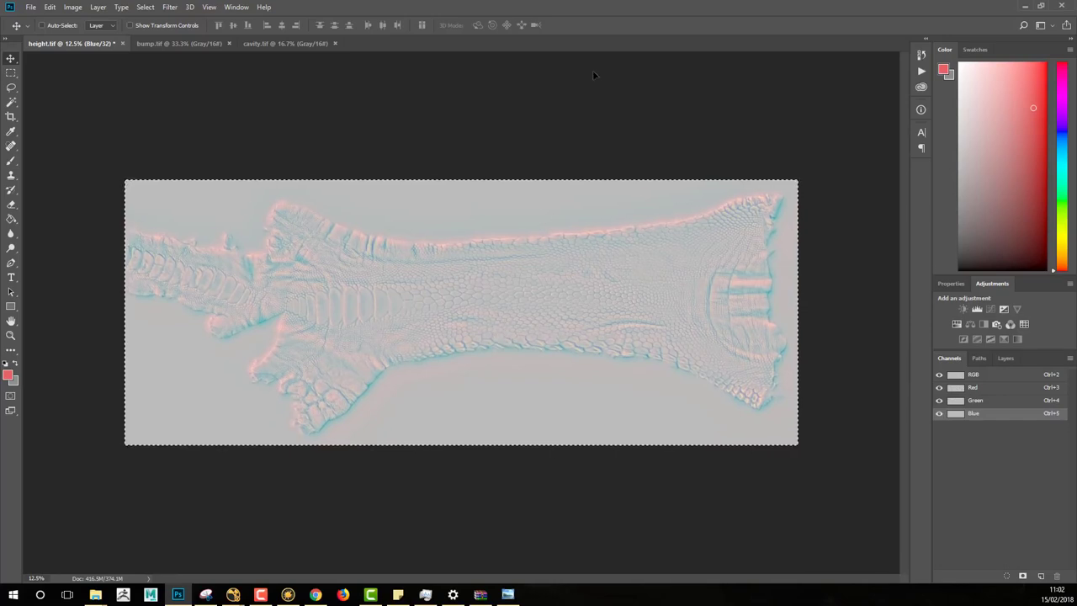
key("ctrl")
key("ctrl+shift+s")
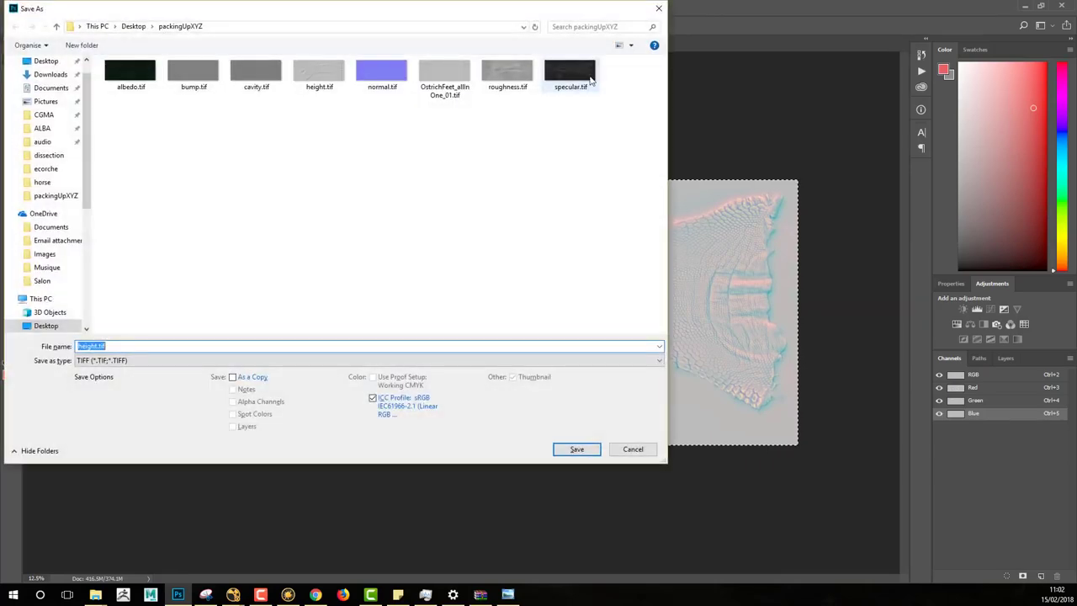
left_click_drag(456, 17, 578, 80)
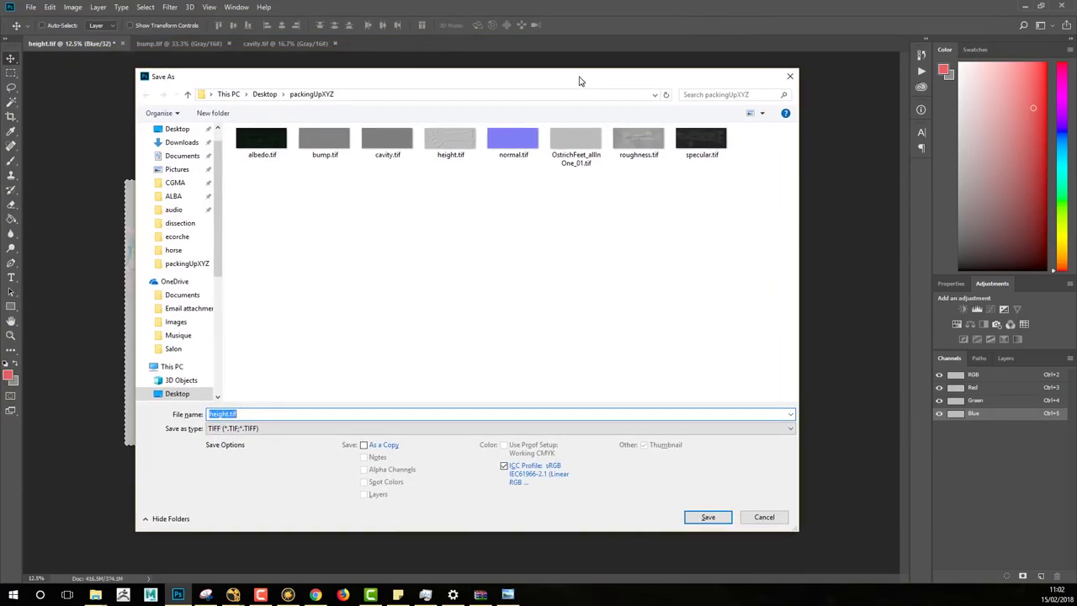
left_click(577, 150)
left_click(280, 414)
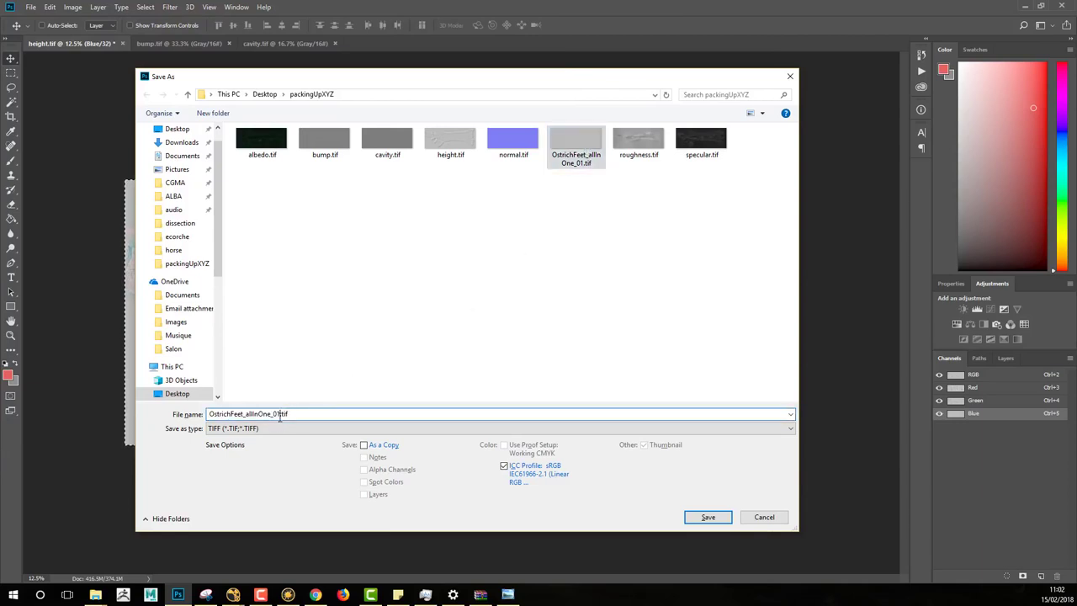
key("BackSpace")
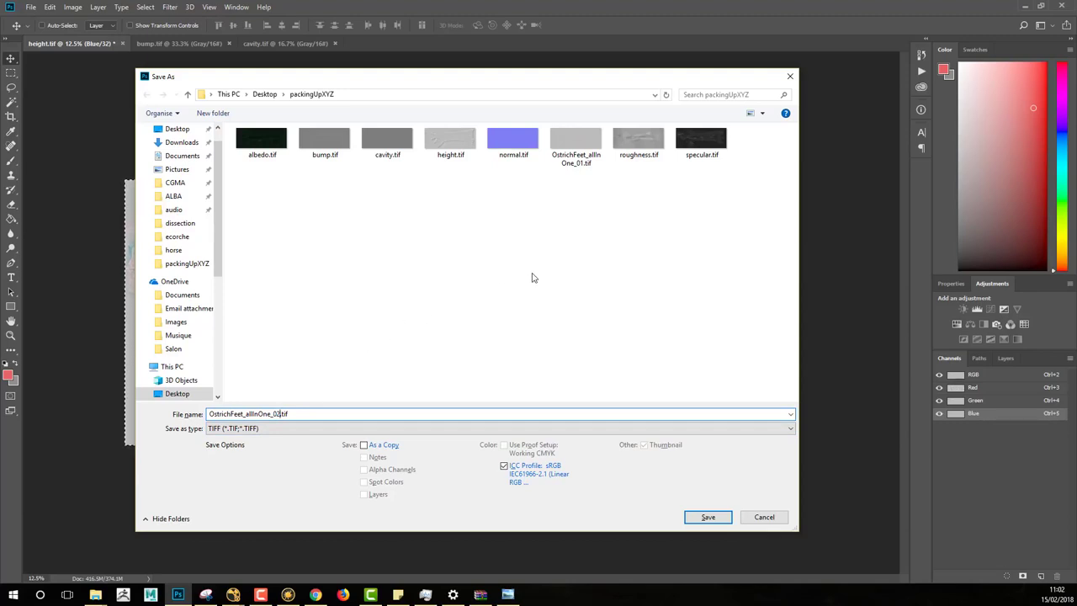
left_click(707, 517)
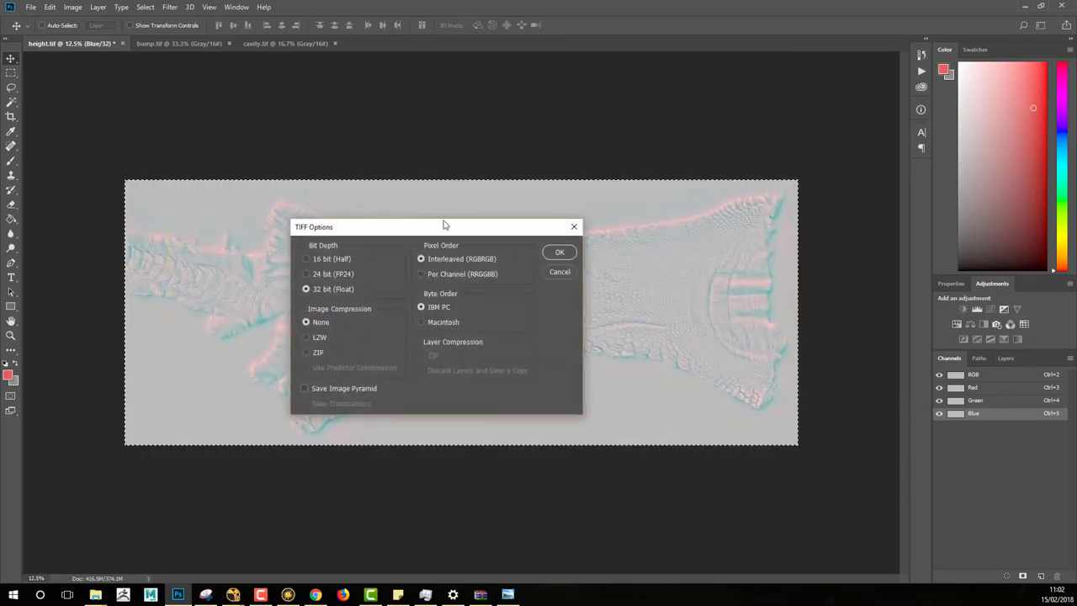
Store the TIFF with LZW compression at 32 bit (Float), trying ZIP compression first
left_click_drag(441, 228, 523, 211)
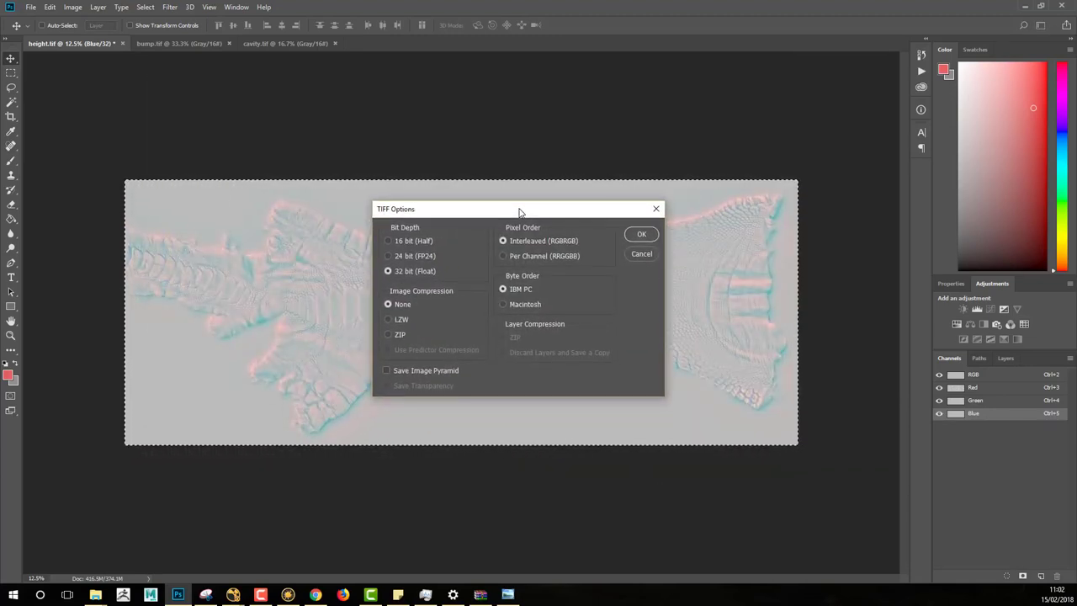
left_click(395, 334)
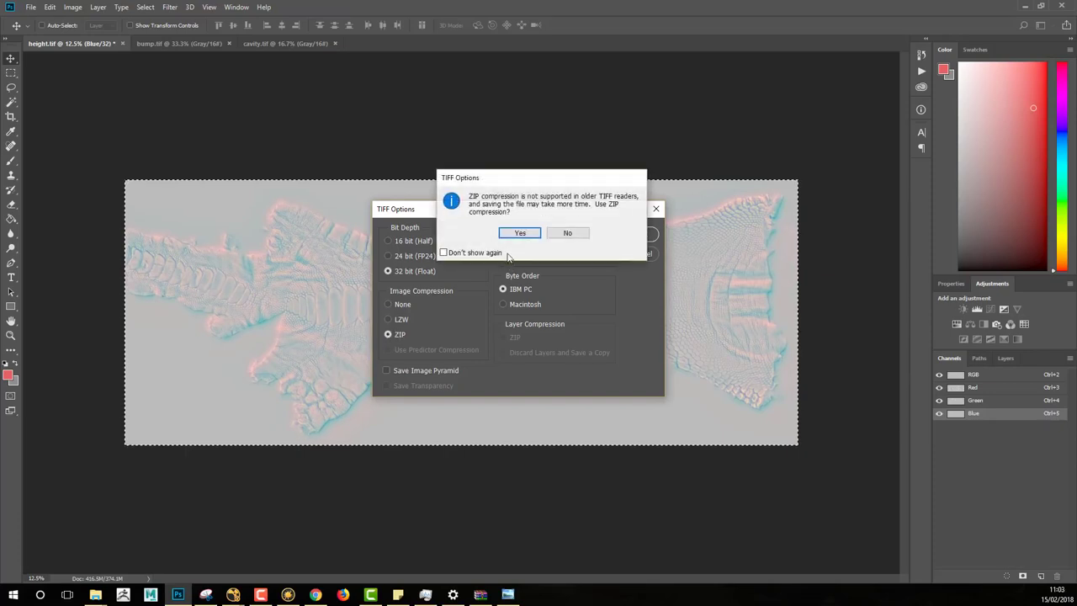
left_click(522, 234)
left_click(402, 319)
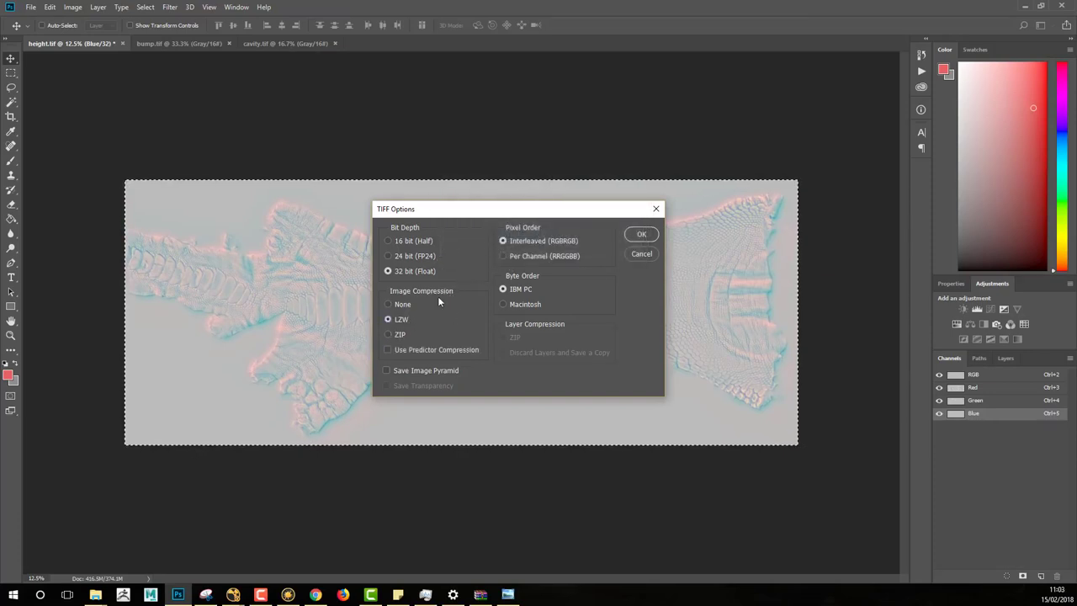
left_click(646, 235)
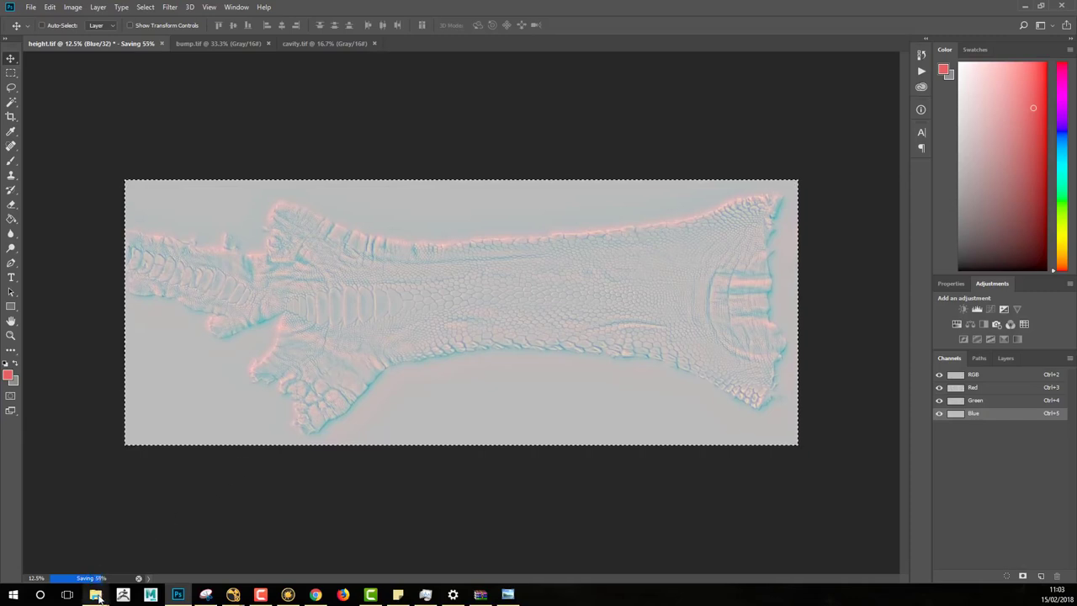
Open the packingUpXYZ folder in File Explorer and compare OstrichFeet_allInOne_01.tif with OstrichFeet_allInOne_02.tif in Windows Photo Viewer
mouse_move(99, 595)
left_click(67, 554)
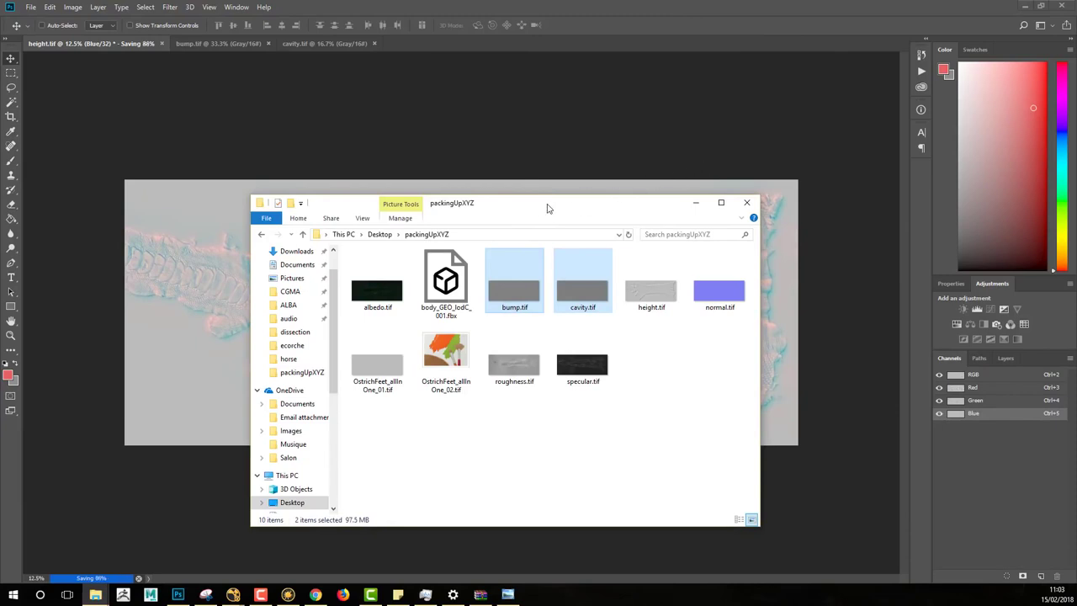
left_click_drag(548, 205, 635, 169)
left_click(705, 416)
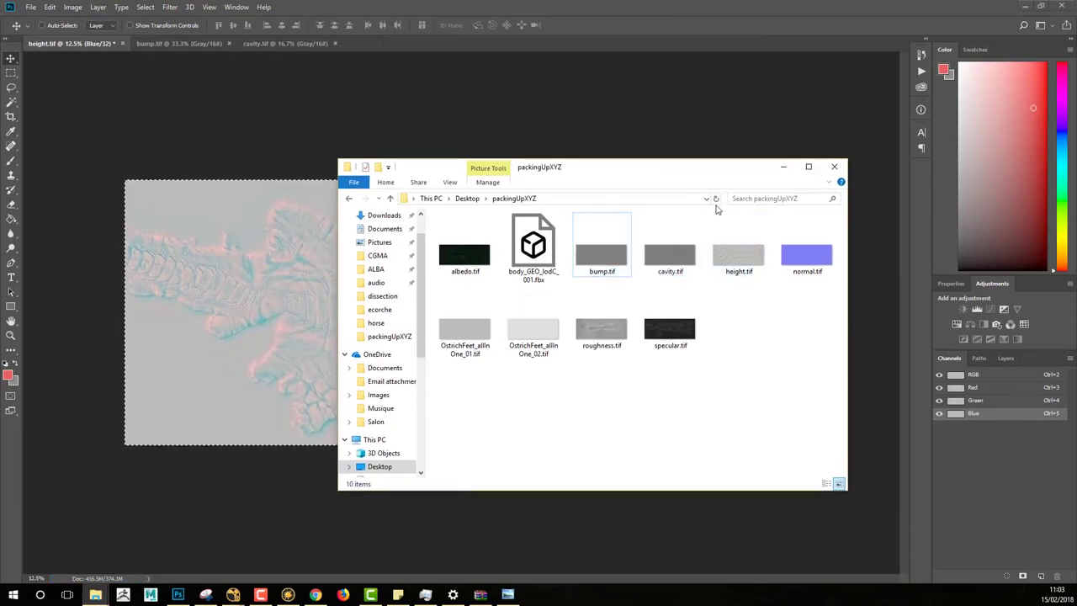
left_click(716, 199)
double_click(464, 305)
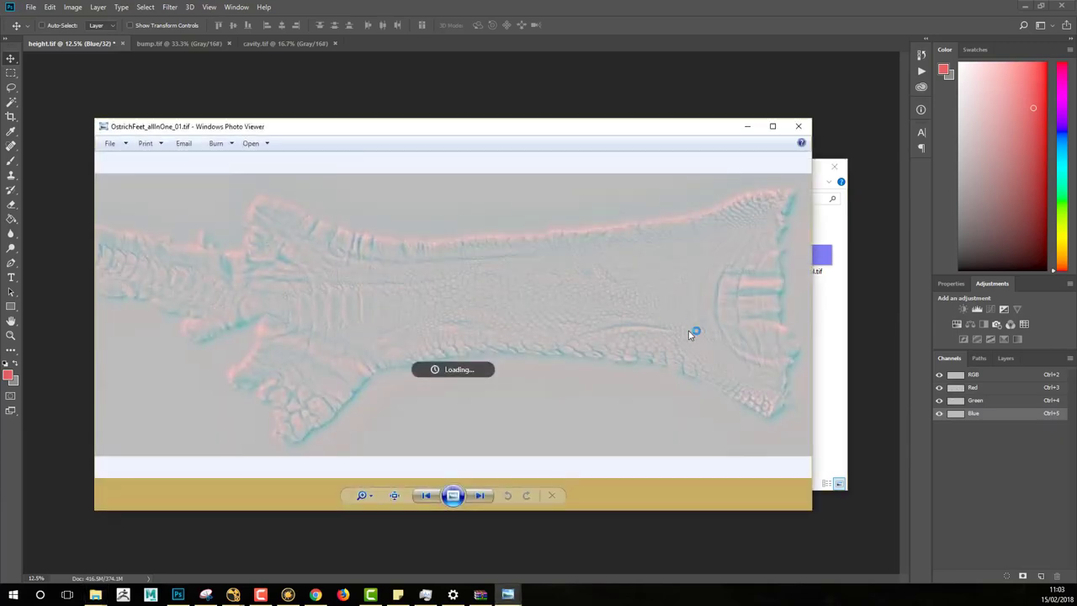
key("Right")
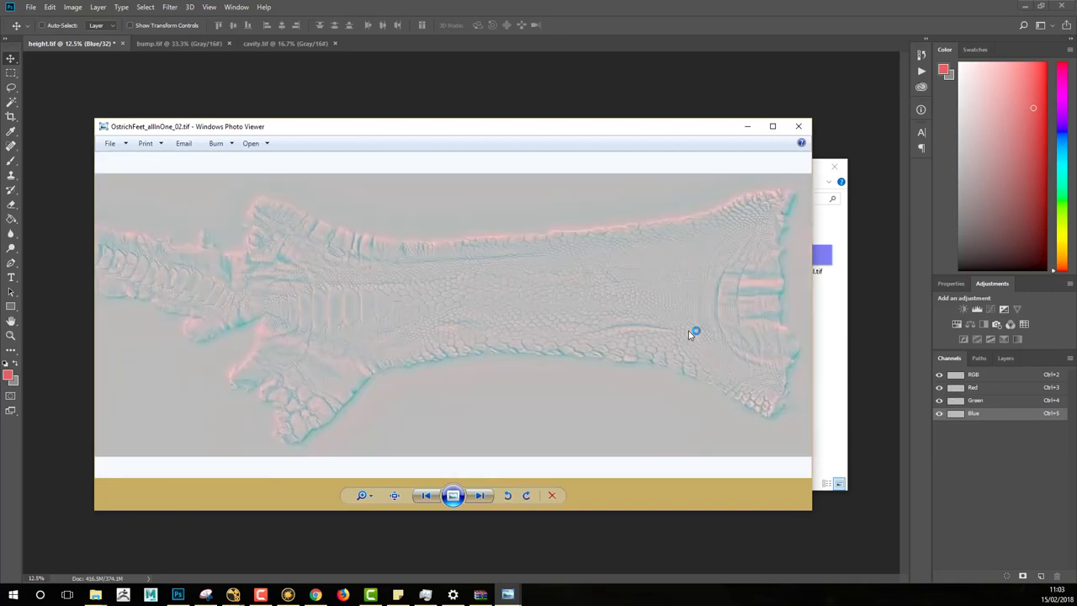
key("Left")
left_click_drag(536, 128, 589, 138)
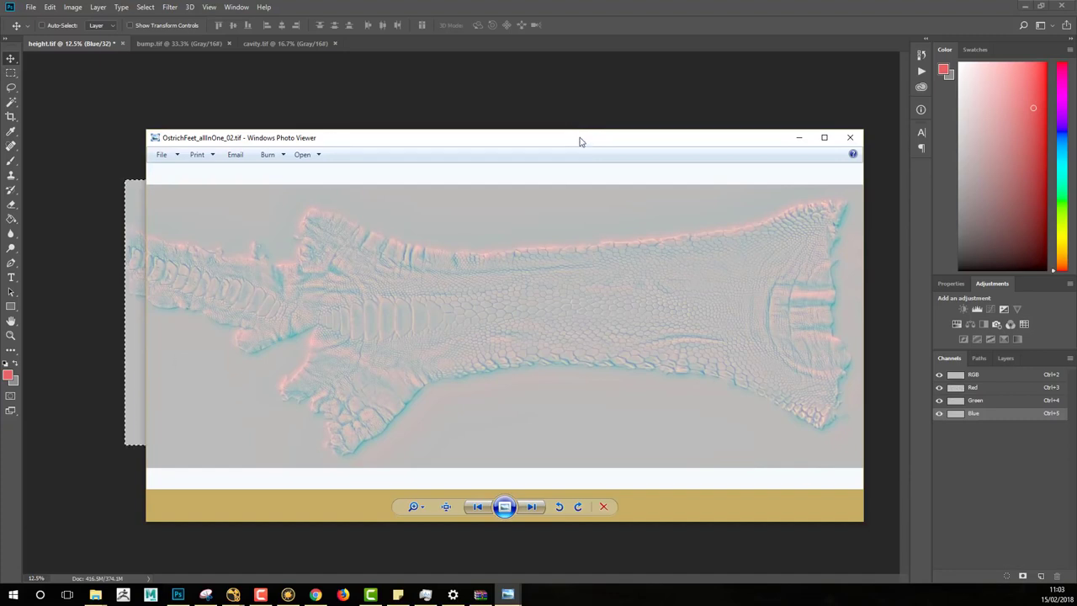
left_click_drag(579, 141, 522, 130)
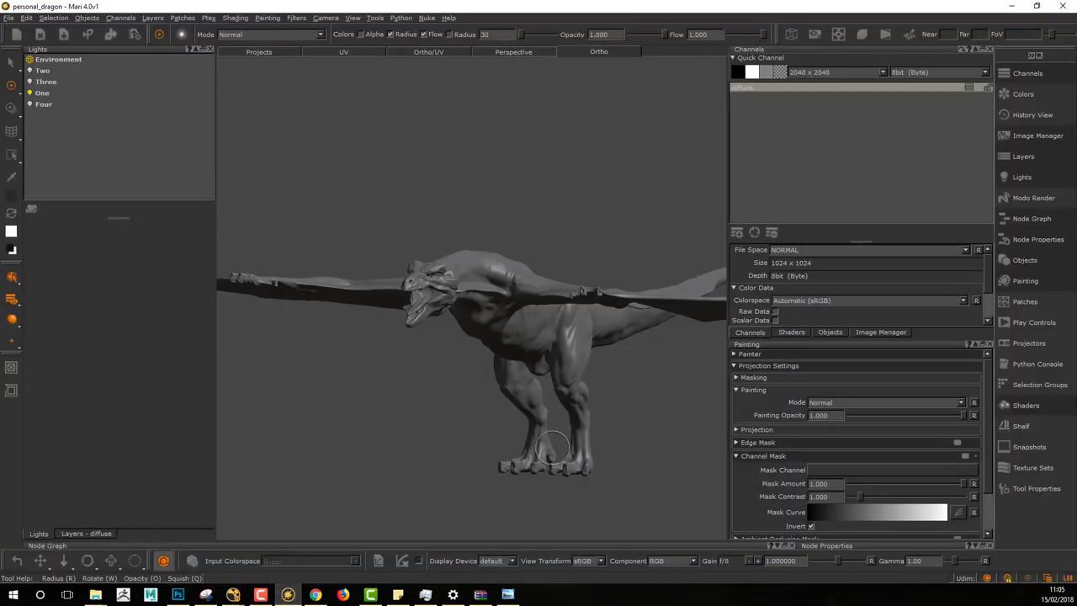
Switch to the personal_dragon project in Mari, widen the viewport and examine the dragon's legs and feet from several angles
middle_click_drag(513, 375, 421, 362, "alt")
right_click_drag(420, 362, 542, 367, "alt")
middle_click_drag(543, 367, 656, 372, "alt")
right_click_drag(656, 372, 447, 361, "alt")
left_click_drag(447, 361, 476, 375, "alt")
middle_click_drag(508, 459, 512, 320, "alt")
right_click_drag(513, 320, 538, 365, "alt")
middle_click_drag(567, 370, 527, 330, "alt")
right_click_drag(527, 329, 580, 345, "alt")
middle_click_drag(581, 345, 647, 328, "alt")
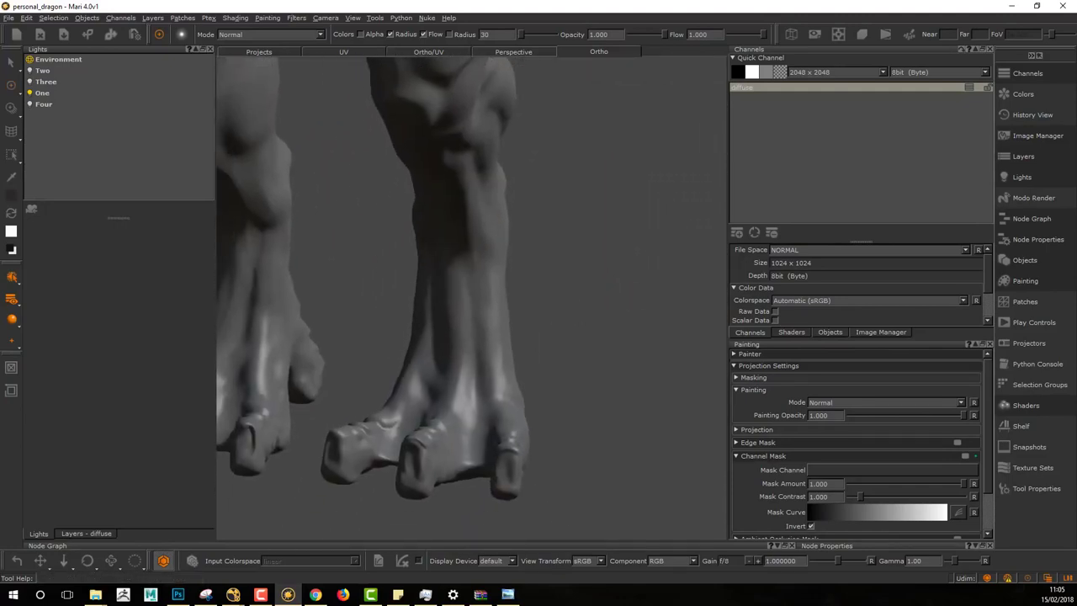
middle_click_drag(553, 316, 601, 339, "alt")
right_click_drag(601, 339, 541, 289, "alt")
middle_click_drag(547, 282, 596, 309, "alt")
right_click_drag(596, 309, 639, 329, "alt")
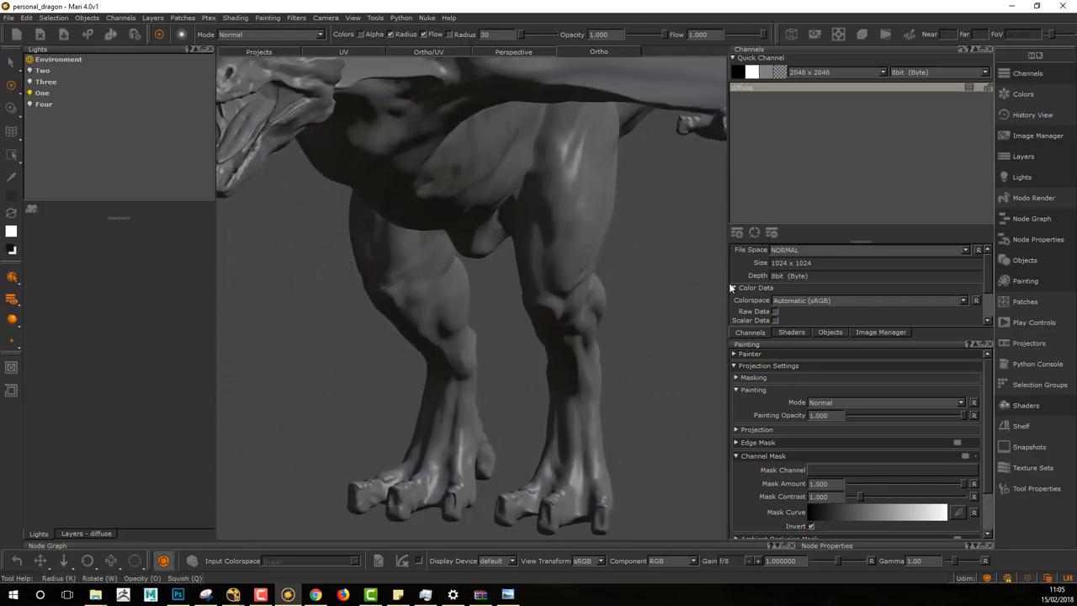
left_click_drag(730, 286, 763, 286)
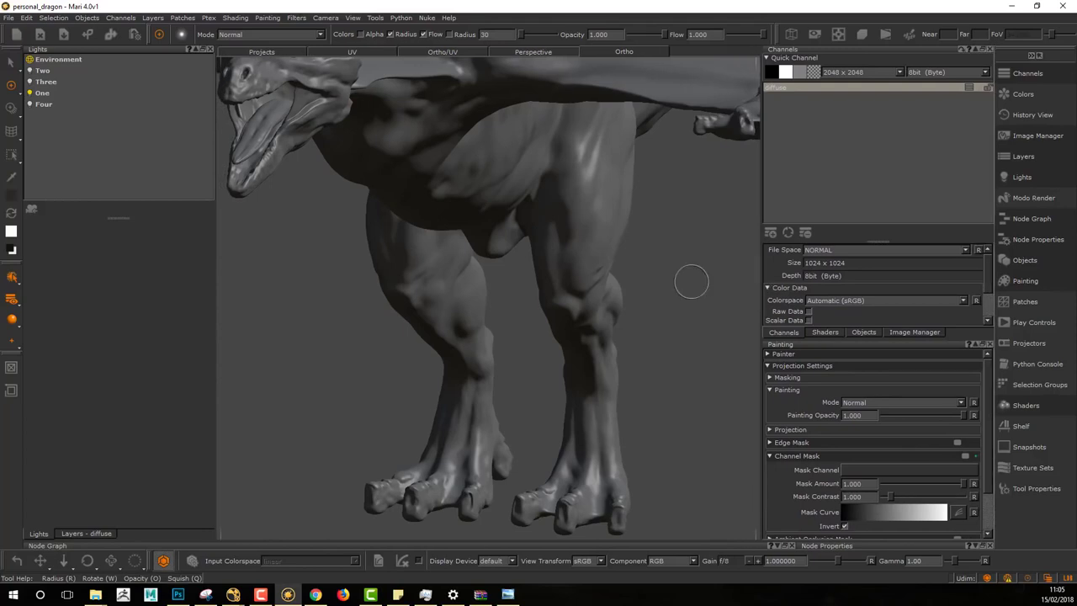
mouse_move(647, 296)
left_mouse_down("alt")
mouse_move(564, 258)
mouse_move(606, 320)
mouse_move(584, 325)
mouse_move(641, 328)
mouse_move(574, 314)
mouse_move(637, 329)
mouse_move(622, 342)
left_mouse_up("alt")
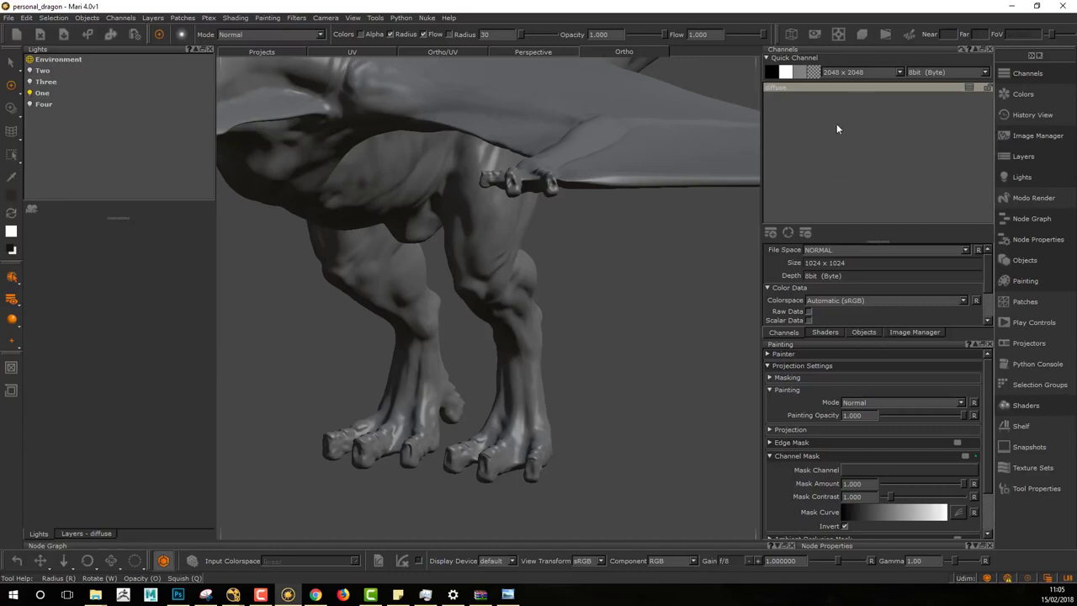
Start adding a new channel and name it mariDisplacement
left_click(770, 235)
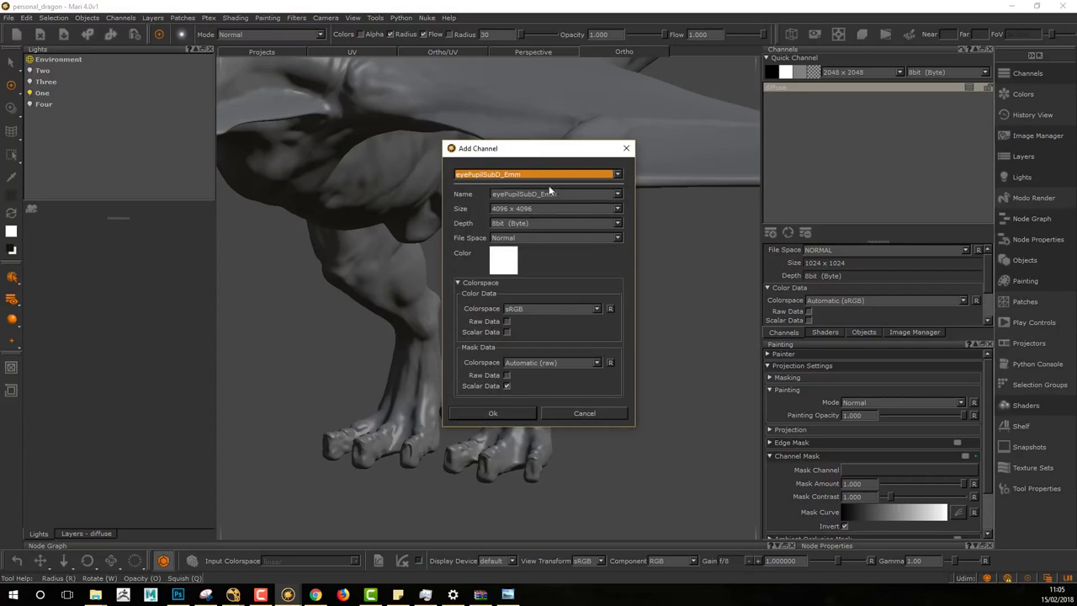
double_click(575, 194)
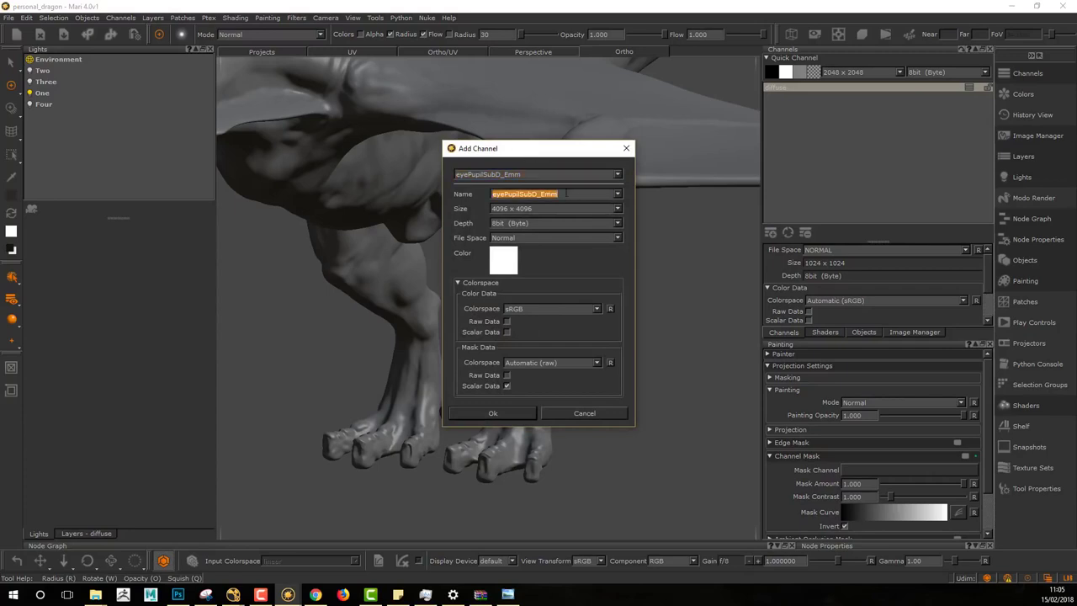
key("BackSpace")
type("disp")
key("BackSpace")
key("BackSpace")
key("BackSpace")
key("BackSpace")
type("mariDisplacement")
Try 8192 x 8192 as the new channel's size and return it to 4096 x 4096
left_click(542, 207)
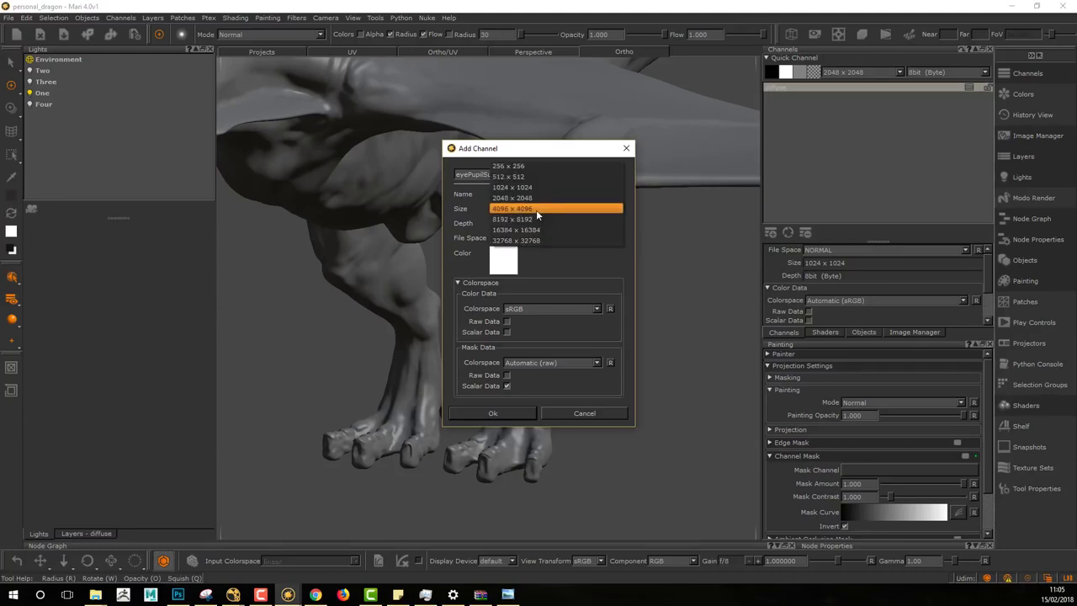
left_click(540, 218)
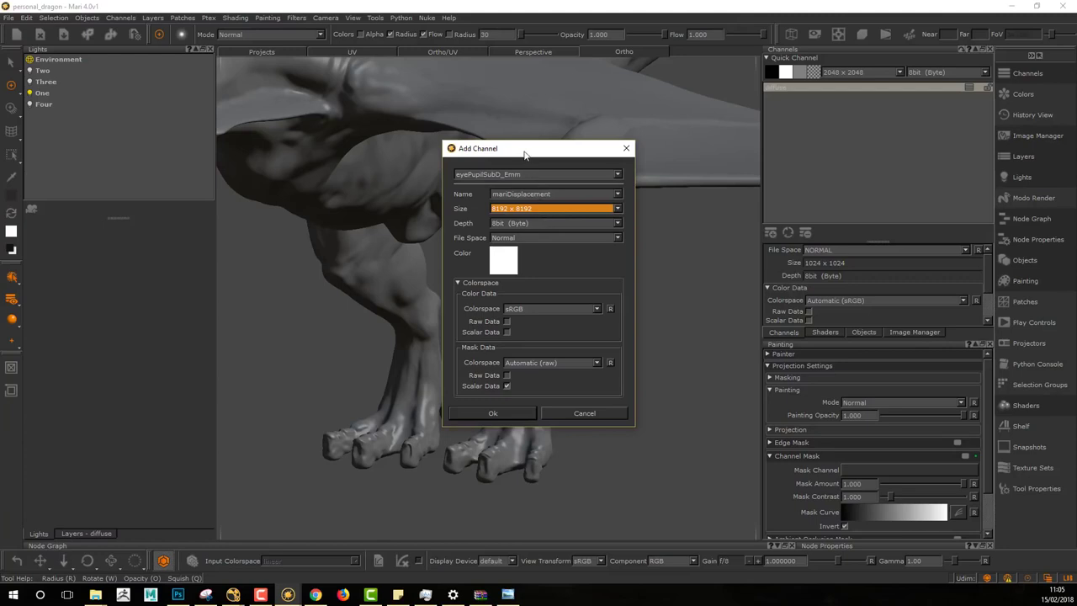
left_click_drag(527, 154, 530, 143)
left_click(534, 197)
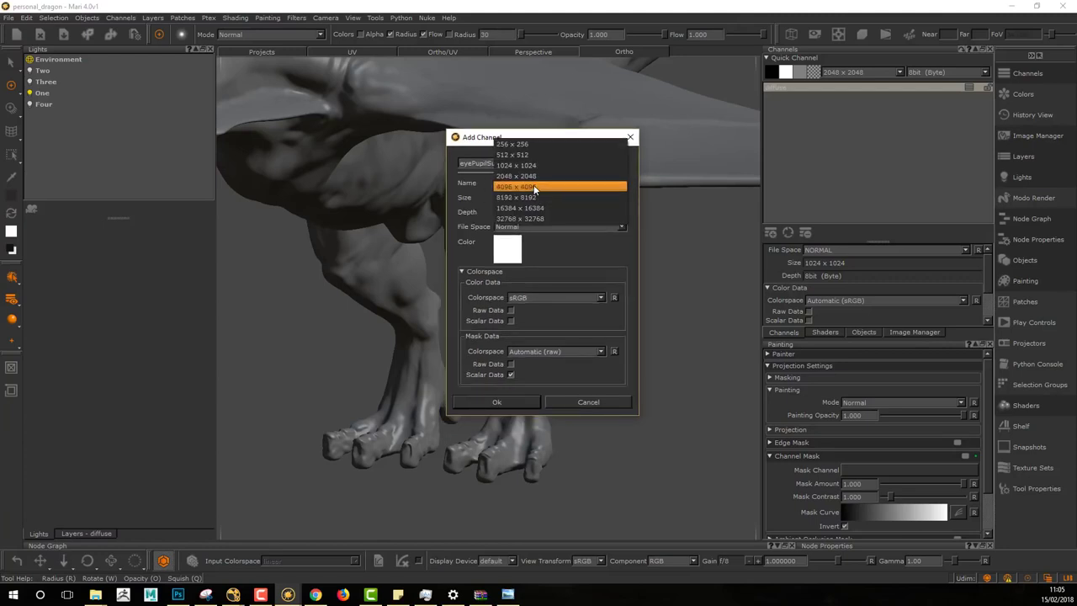
left_click(535, 185)
left_click_drag(535, 143, 555, 136)
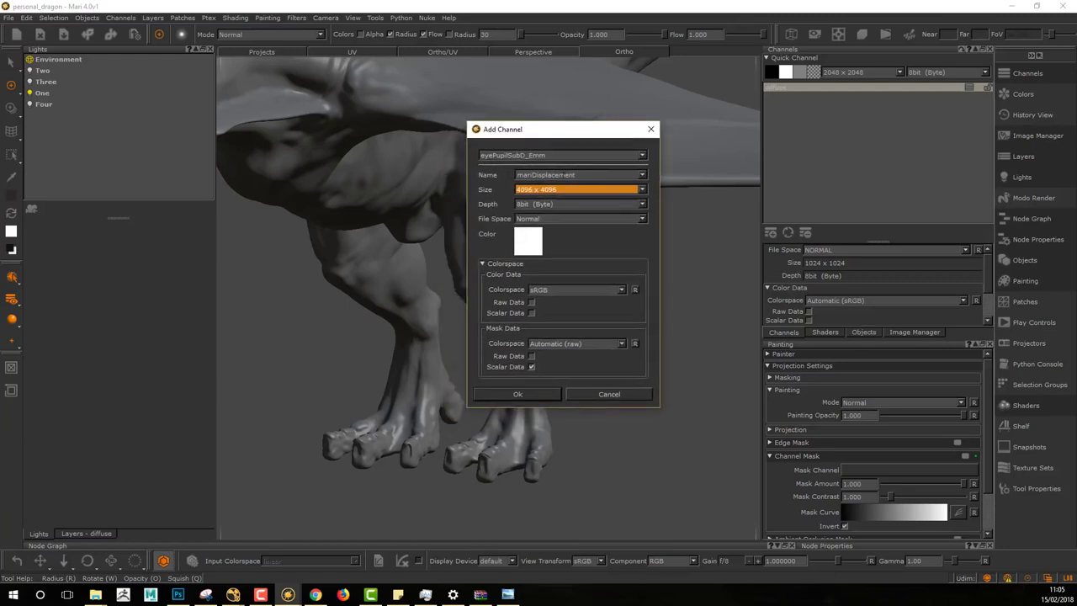
Set the depth of the mariDisplacement channel to 32bit (Float)
left_click(562, 204)
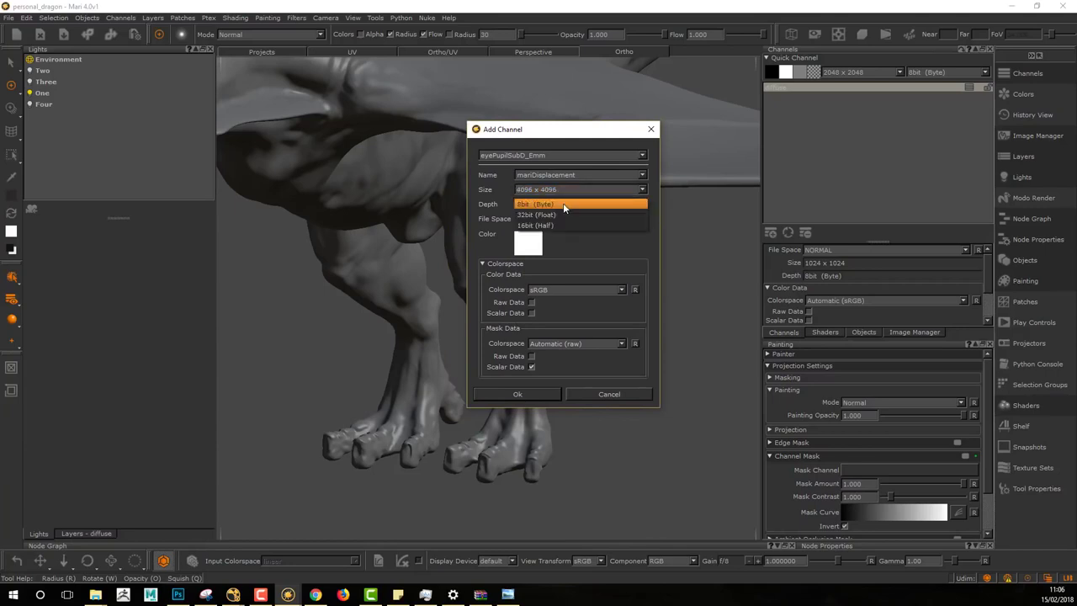
left_click(558, 214)
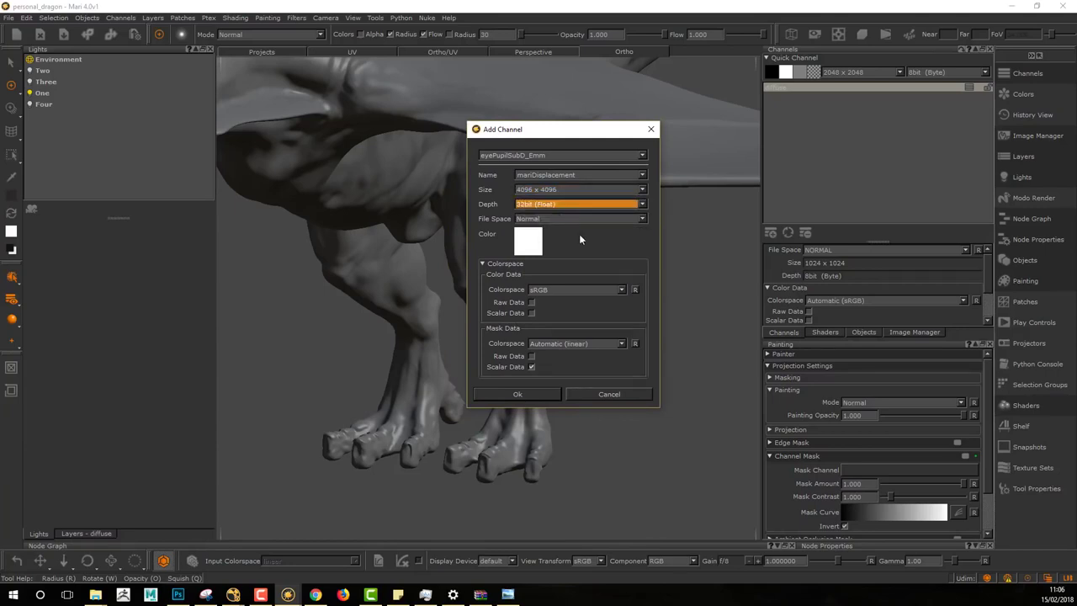
left_click_drag(560, 130, 487, 125)
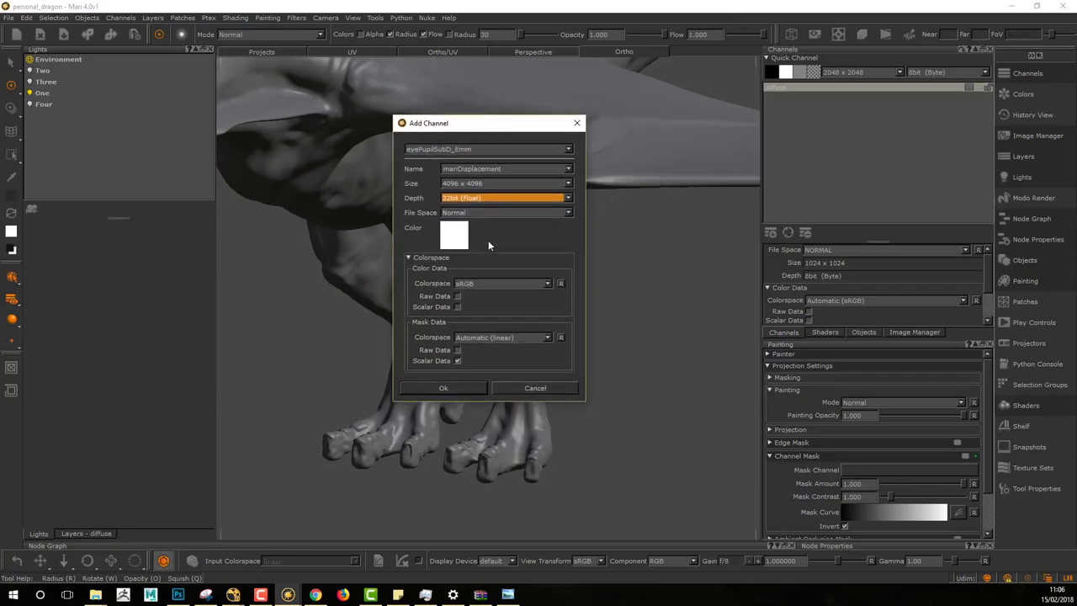
Give the mariDisplacement channel a base color with intensity 0.5 and set its color data colorspace to linear
left_click(443, 242)
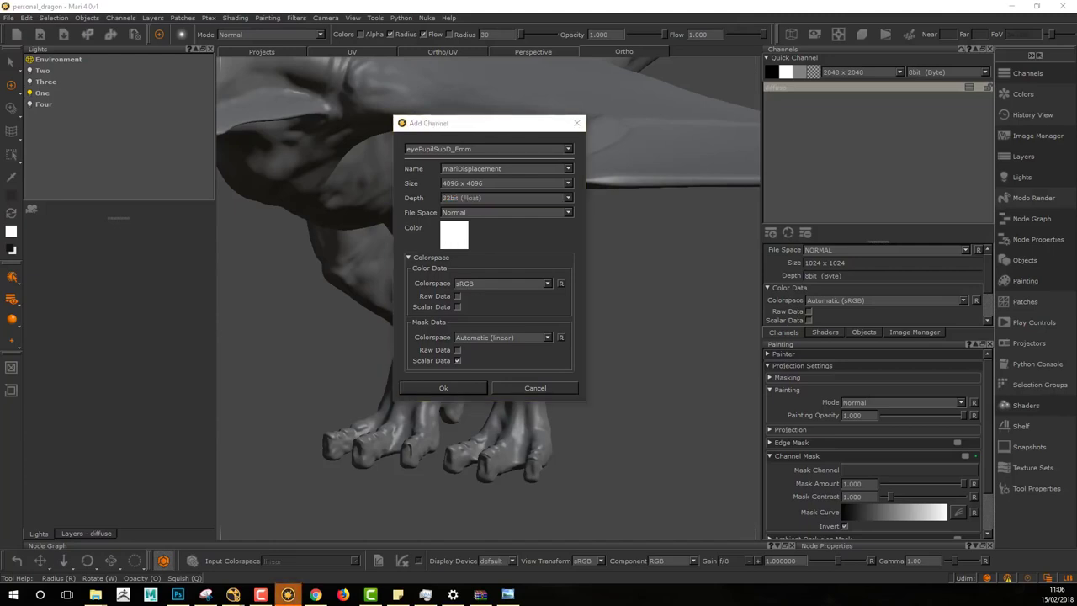
left_click_drag(792, 159, 511, 243)
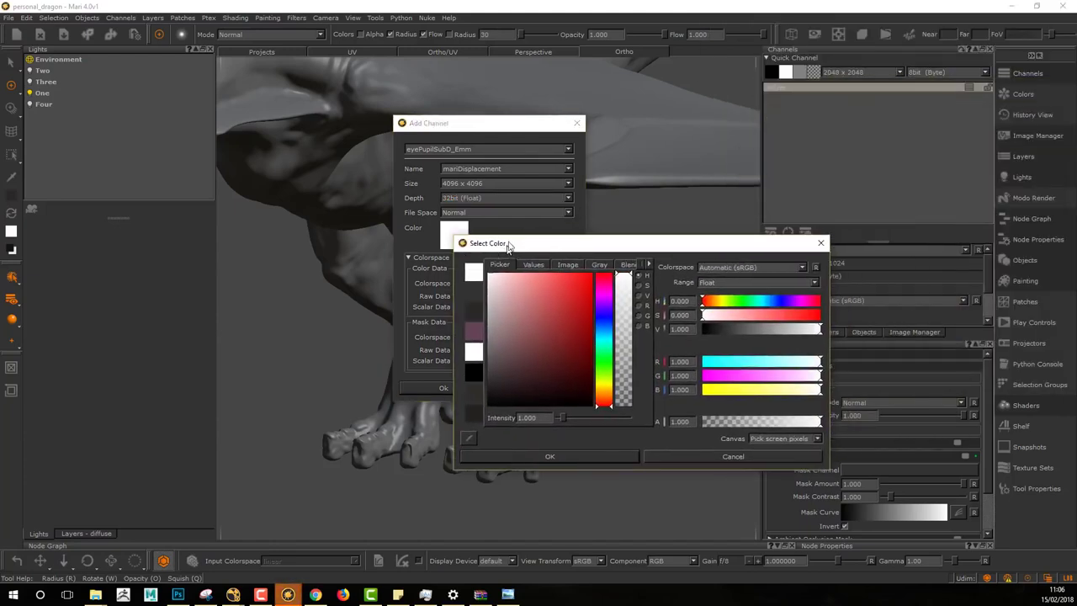
double_click(538, 414)
type("0.5")
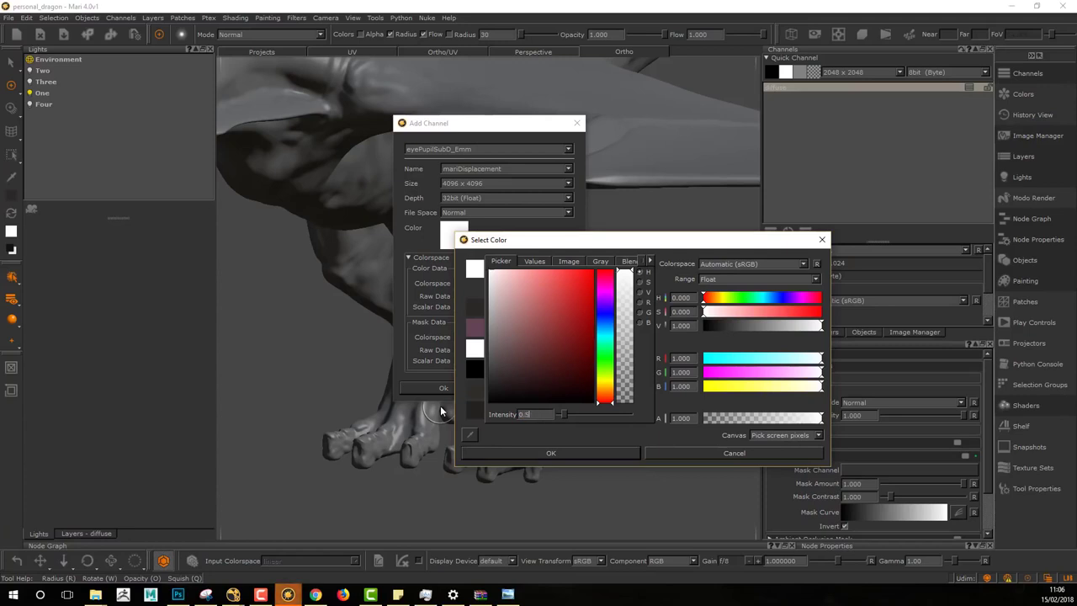
key("Return")
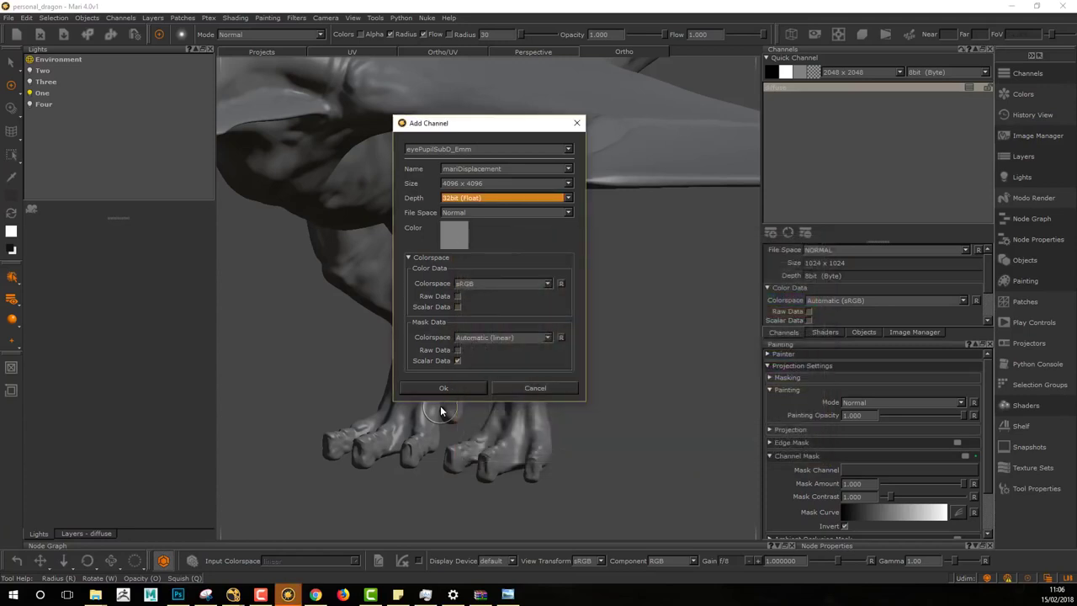
left_click(503, 282)
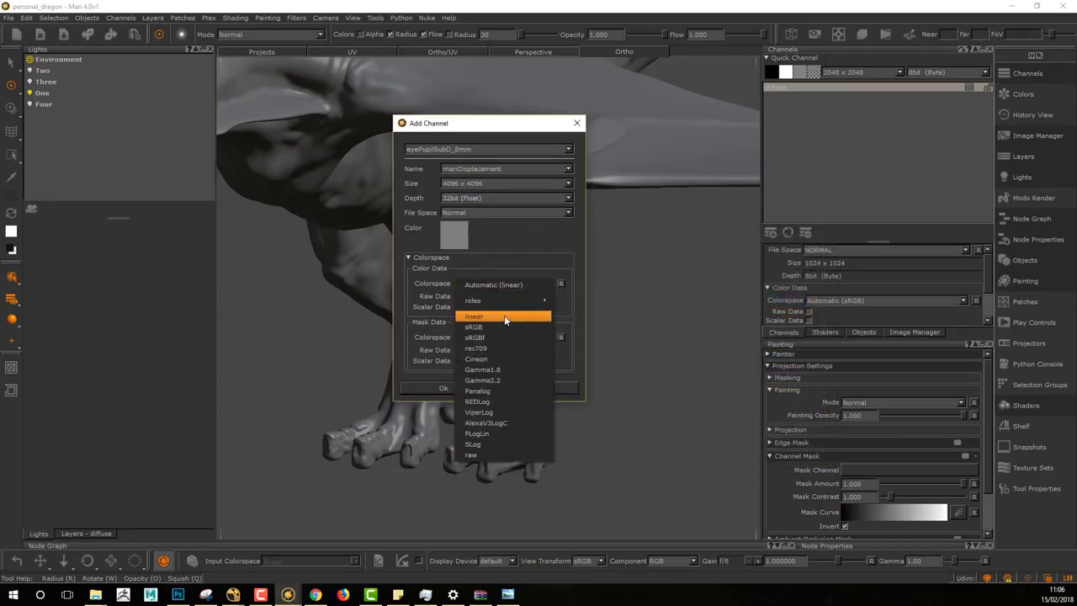
left_click(504, 315)
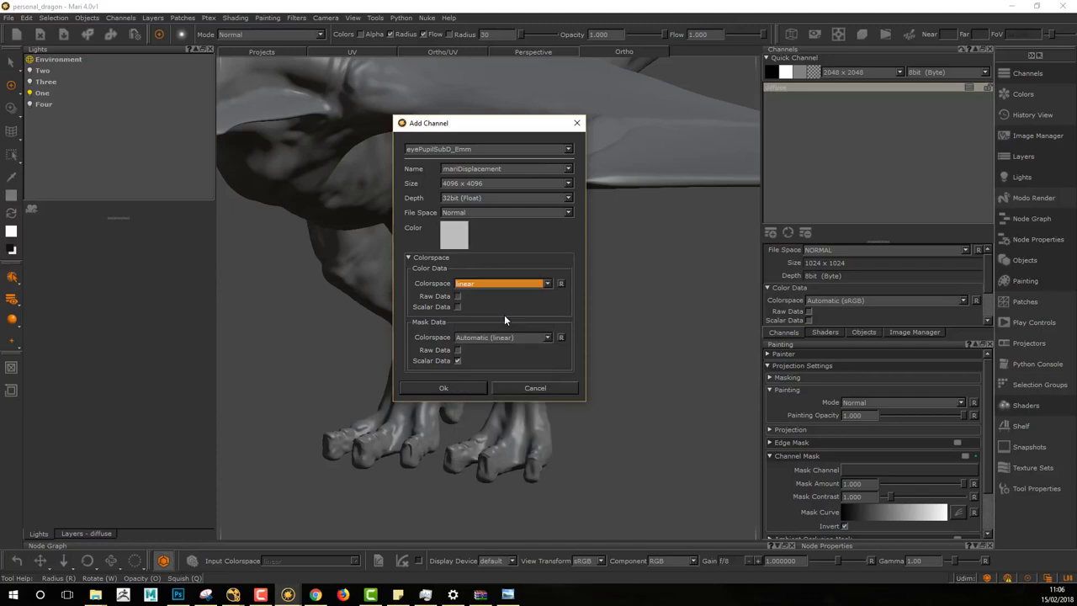
Create the mariDisplacement channel with the chosen settings
left_click(454, 388)
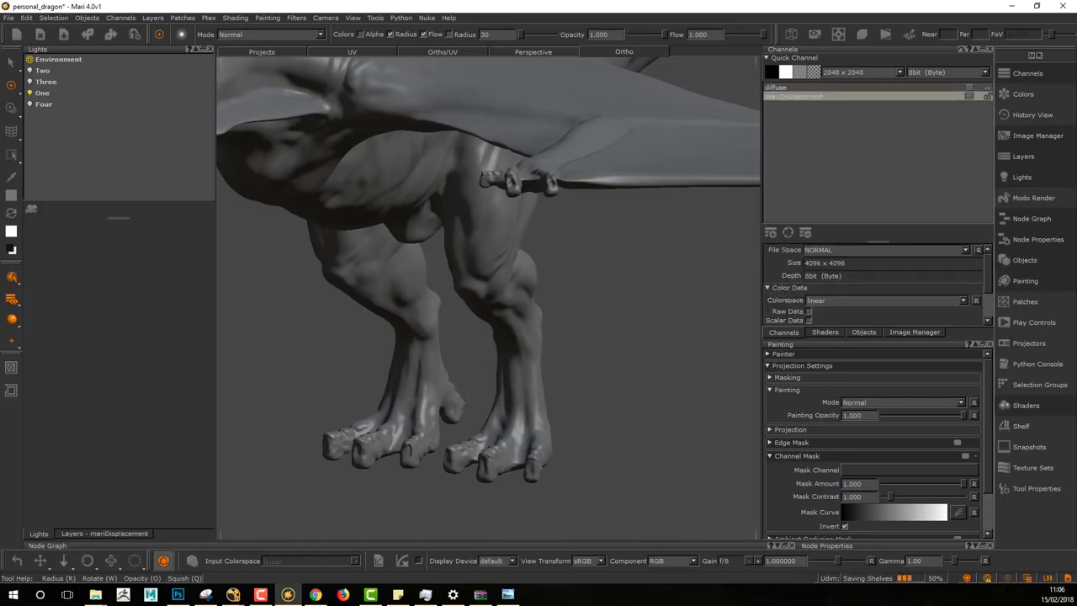
mouse_move(564, 313)
left_mouse_down("alt")
mouse_move(615, 379)
mouse_move(608, 365)
mouse_move(628, 377)
mouse_move(579, 366)
mouse_move(639, 345)
mouse_move(584, 325)
mouse_move(590, 301)
mouse_move(562, 311)
mouse_move(578, 355)
mouse_move(555, 334)
mouse_move(589, 339)
left_mouse_up("alt")
Load OstrichFeet_allInOne_01.tif from the packingUpXYZ folder on the Desktop into the project's images
left_click(914, 332)
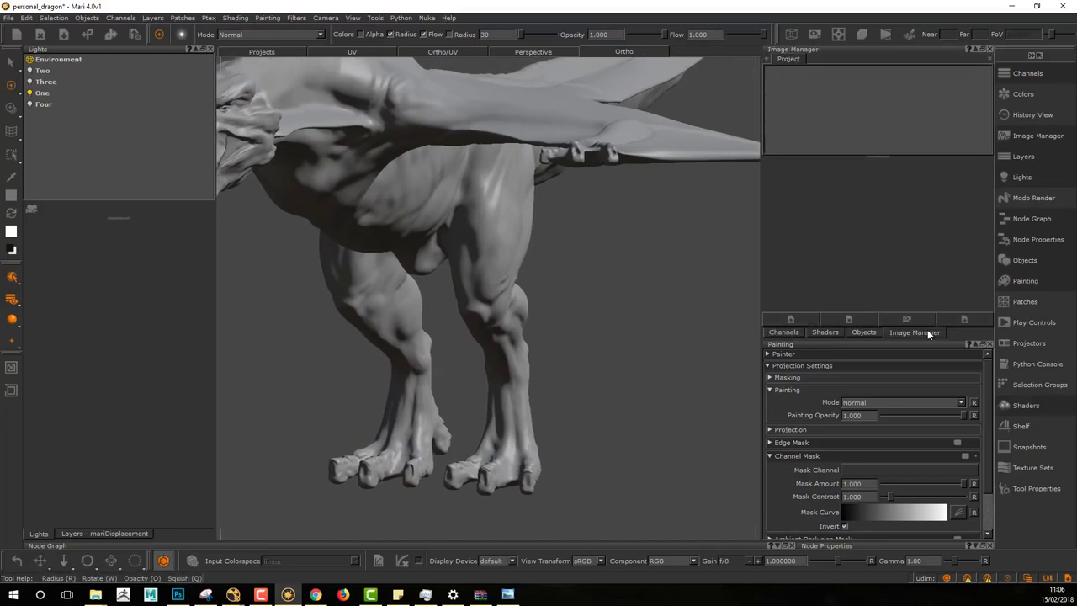
right_click(828, 99)
left_click(861, 103)
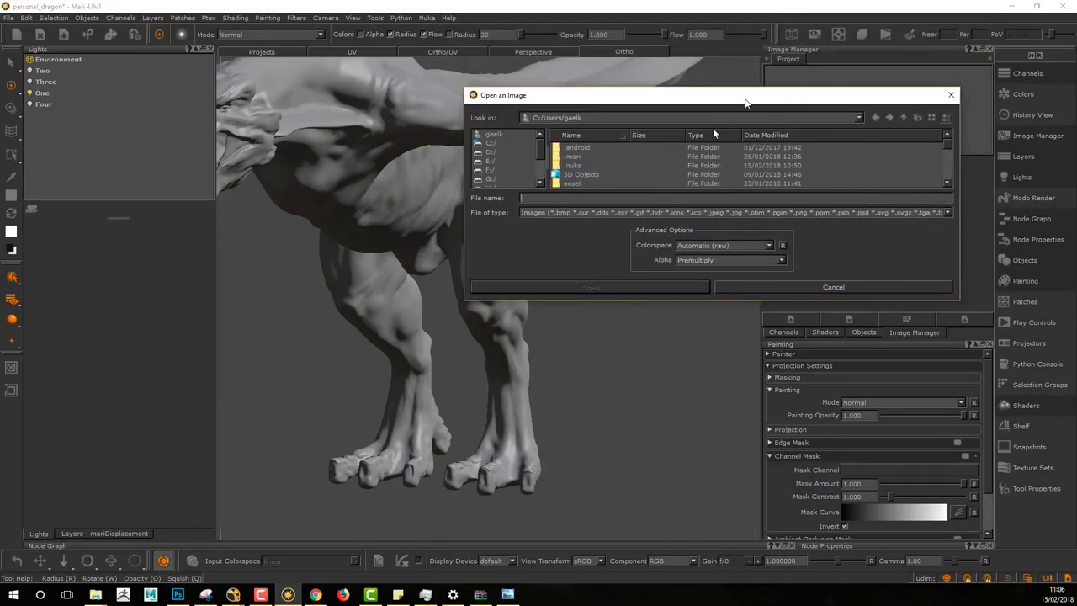
scroll(507, 241, "down", 2)
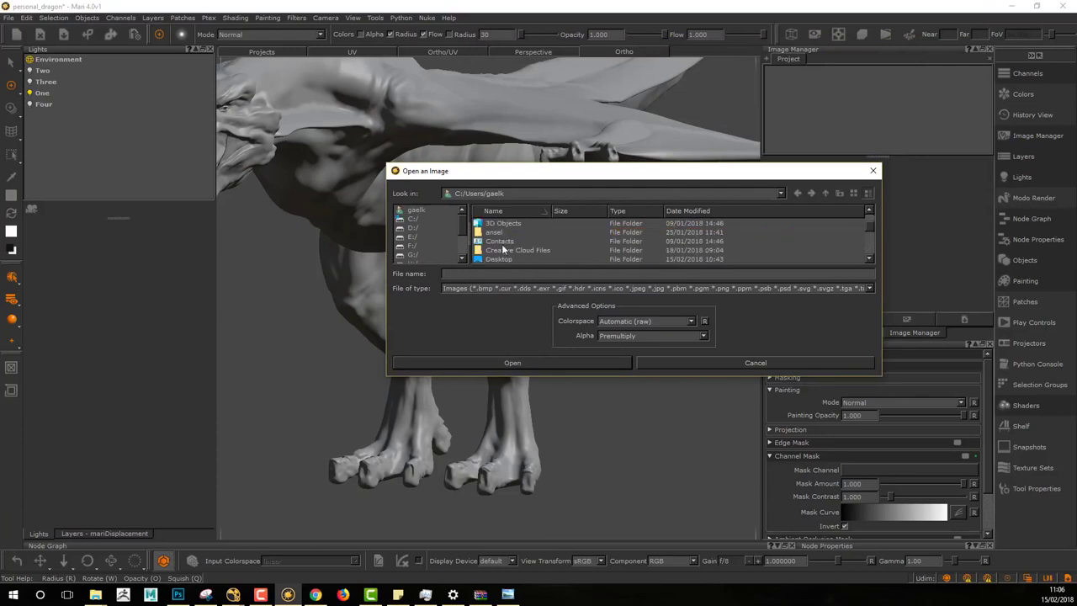
double_click(505, 259)
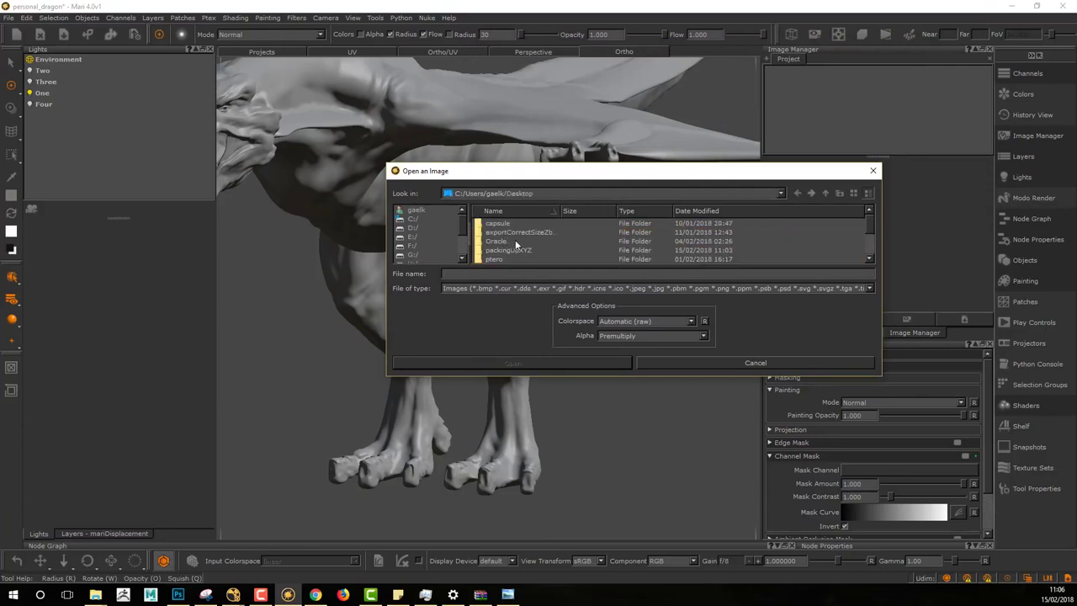
double_click(530, 249)
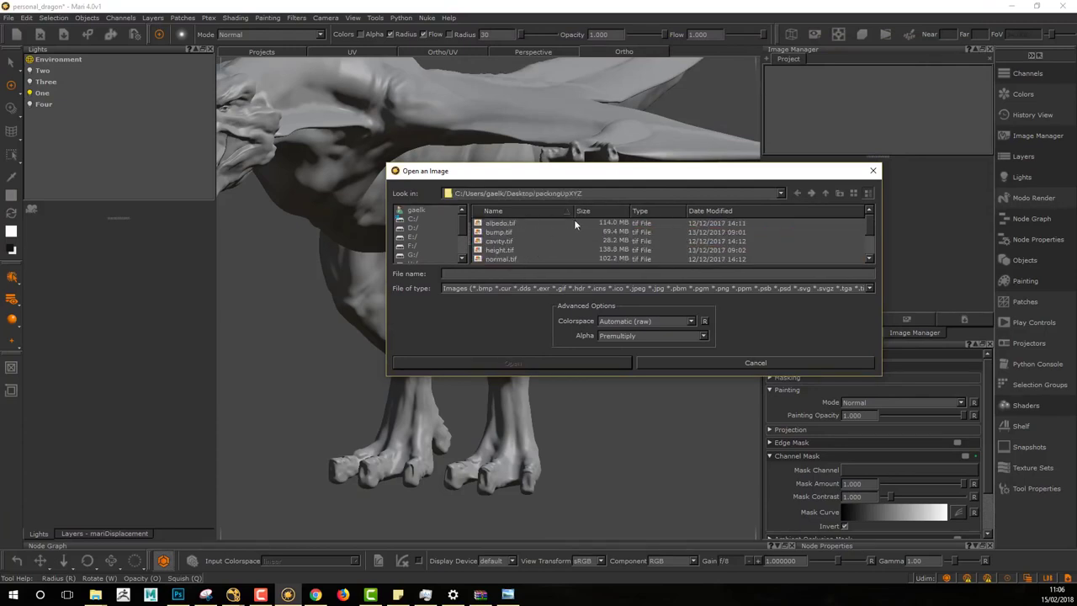
scroll(547, 250, "down", 1)
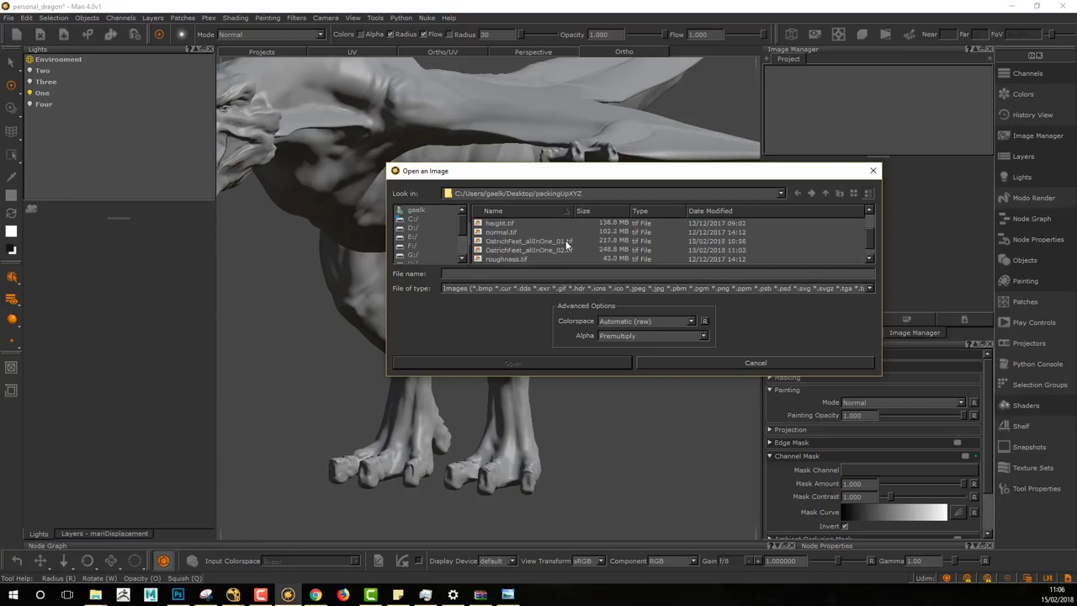
left_click(567, 240)
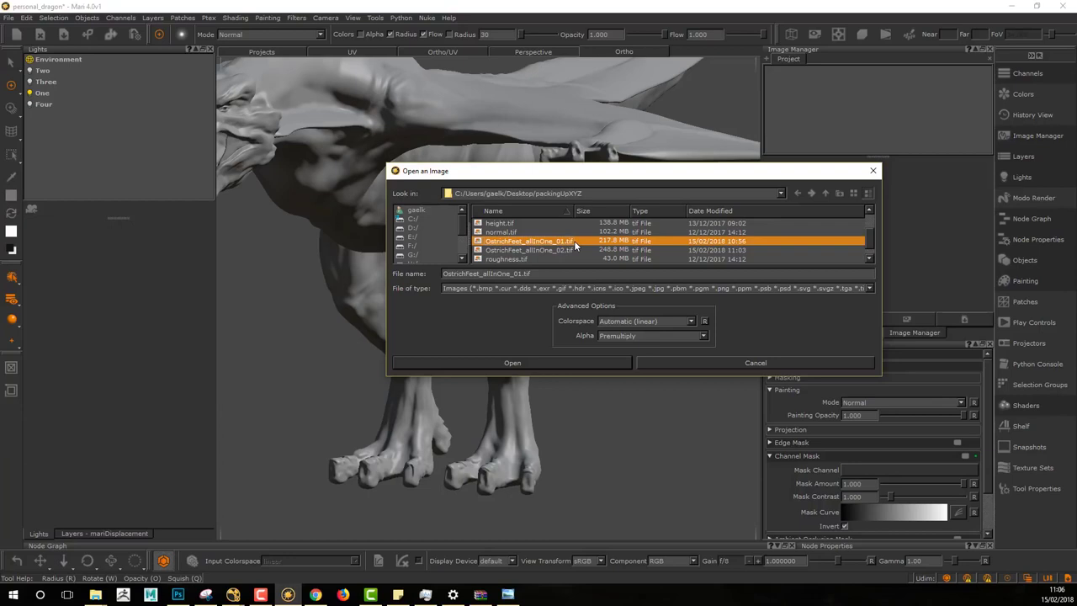
left_click(548, 363)
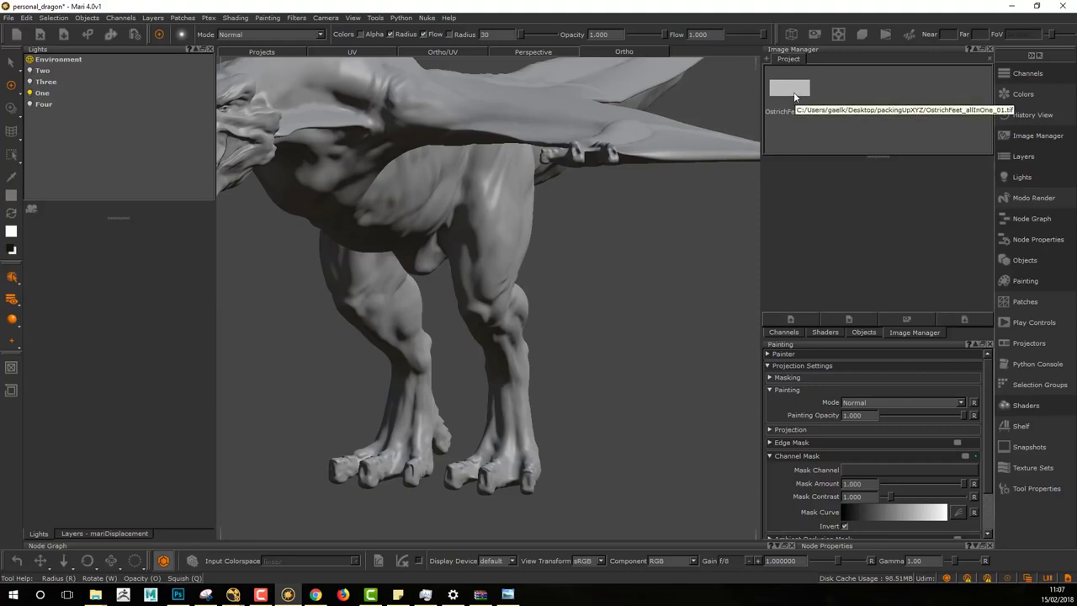
Add an AiStandard shader for the dragon
middle_click_drag(598, 299, 578, 248, "alt")
right_click_drag(579, 251, 621, 277, "alt")
left_click_drag(614, 274, 560, 254, "alt")
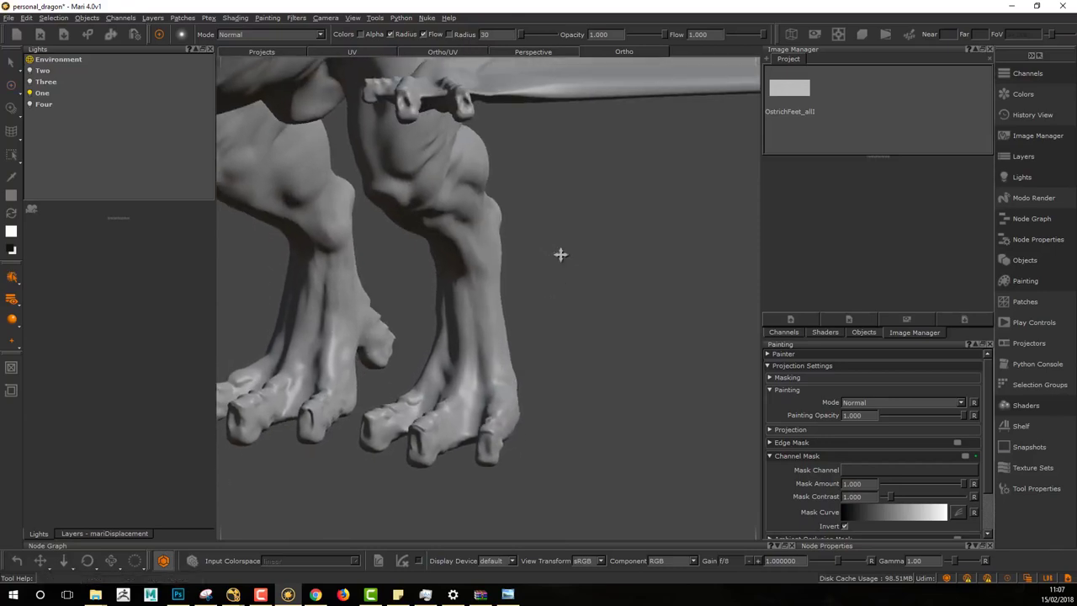
middle_click_drag(561, 254, 553, 221, "alt")
right_click_drag(554, 220, 598, 255, "alt")
middle_click_drag(607, 261, 630, 303, "alt")
right_click_drag(629, 303, 623, 287, "alt")
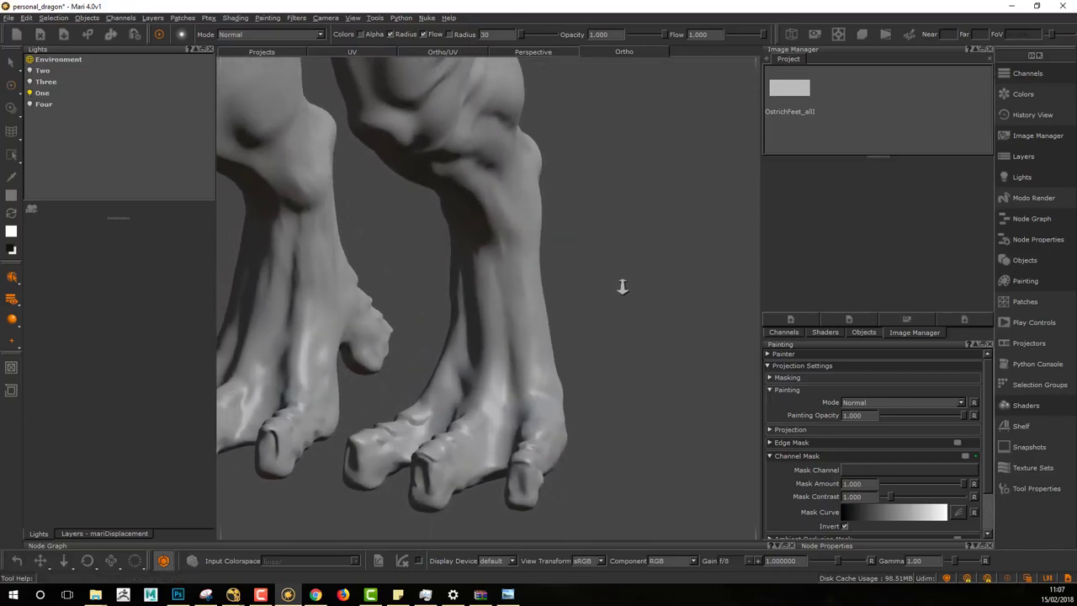
middle_click_drag(622, 286, 624, 303, "alt")
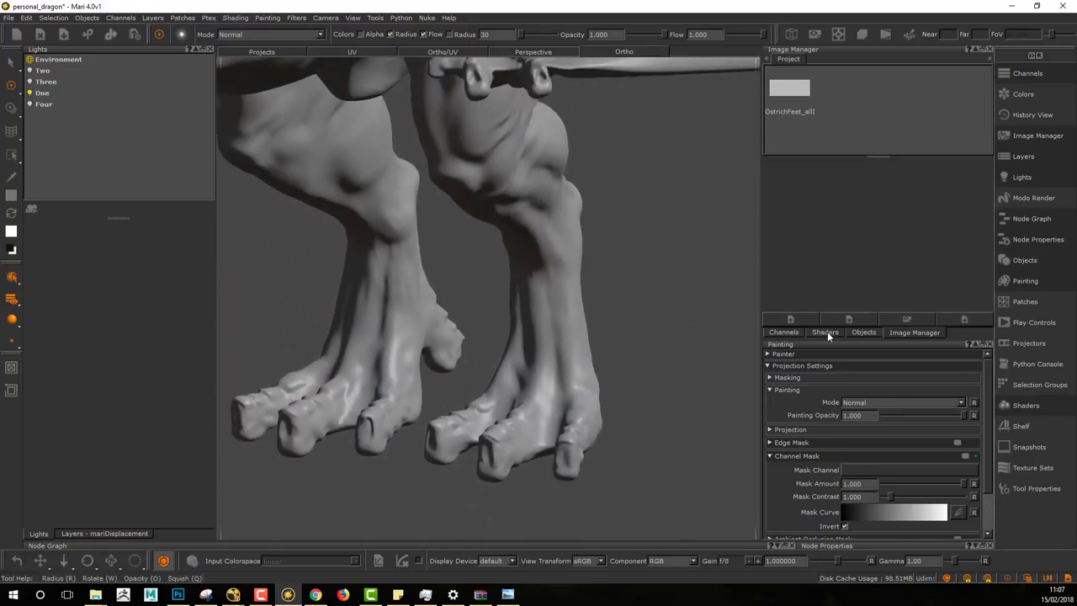
left_click(827, 331)
middle_click_drag(617, 233, 685, 180, "alt")
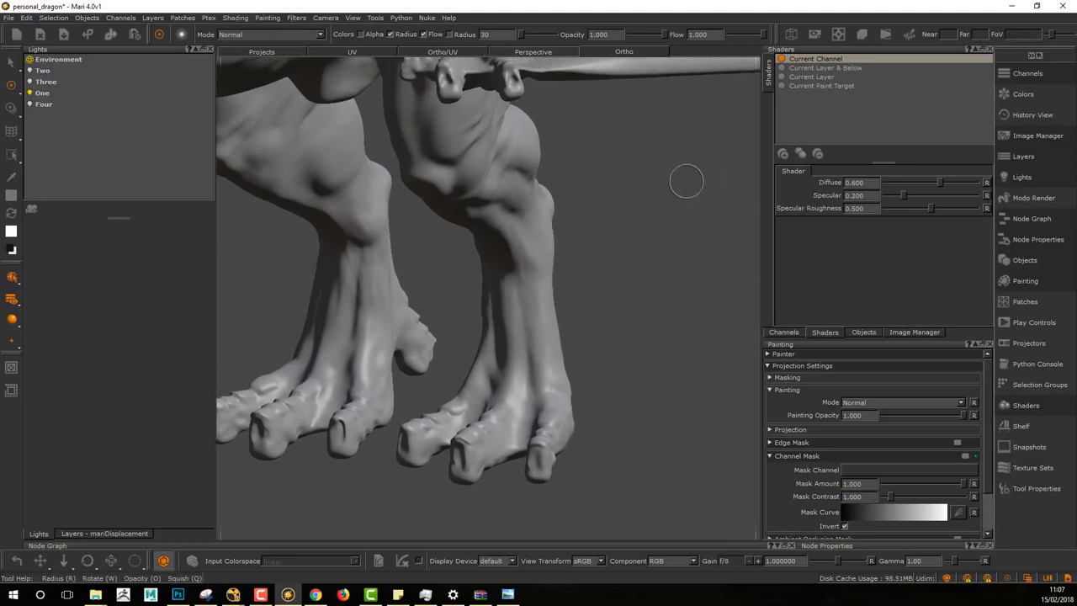
left_click(787, 155)
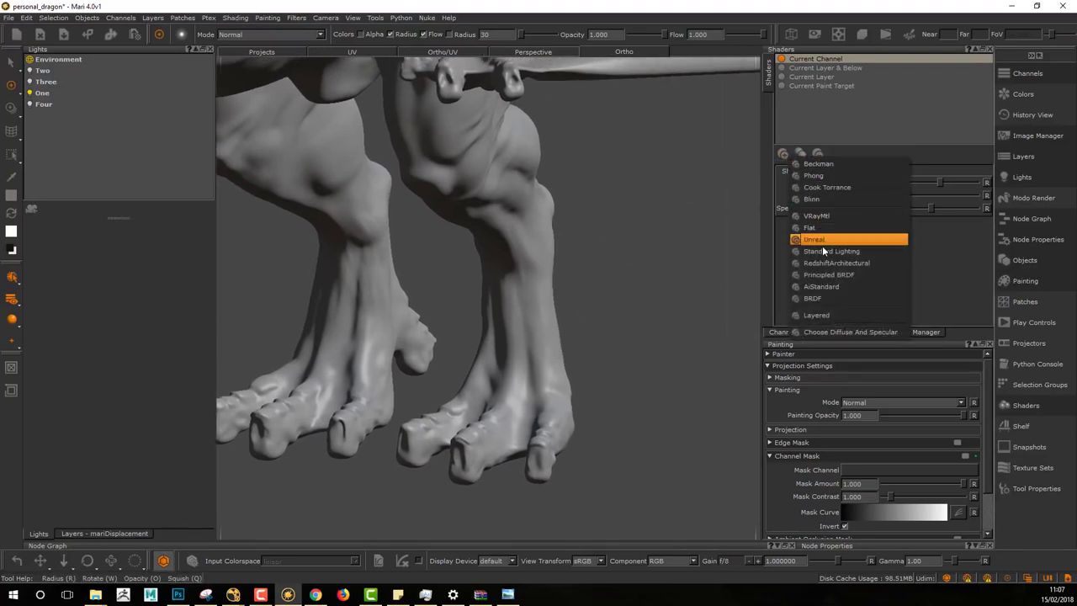
left_click(849, 286)
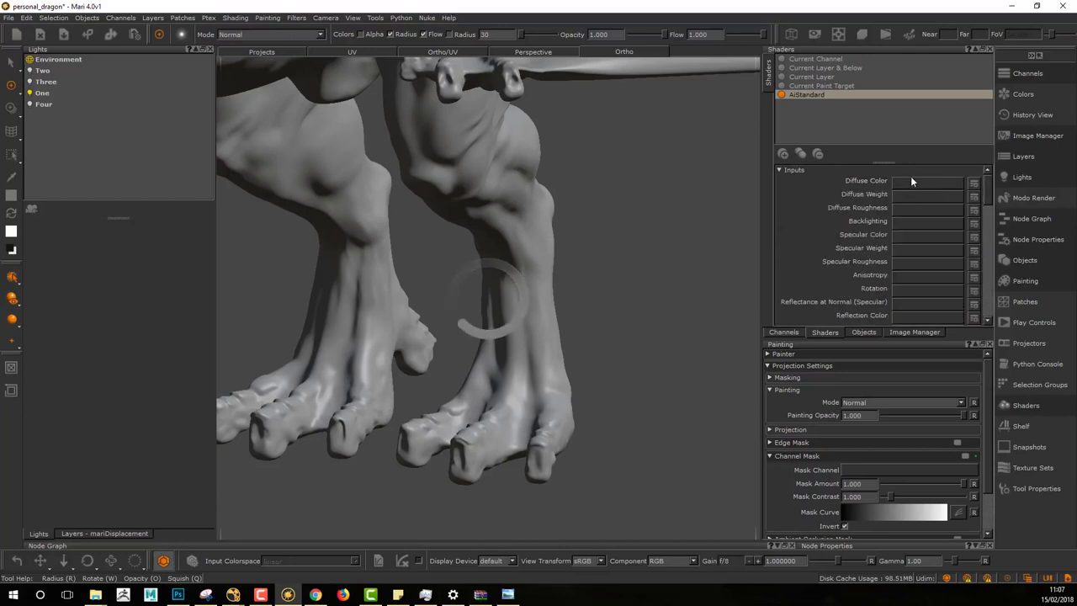
Assign the mariDisplacement channel to the AiStandard shader's Diffuse Color and Bump Map inputs
left_click(916, 182)
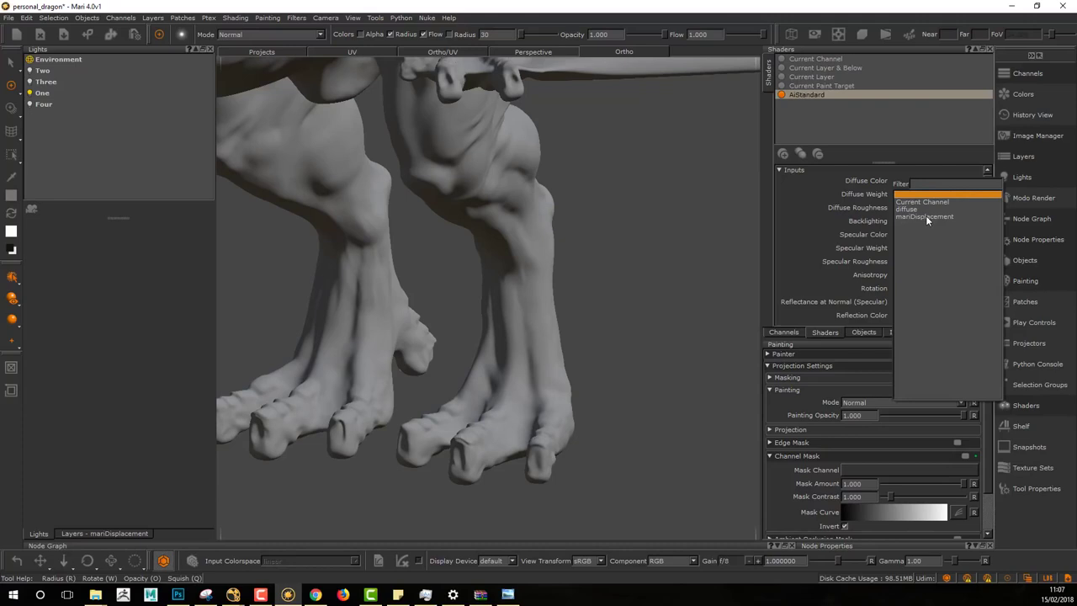
left_click(925, 216)
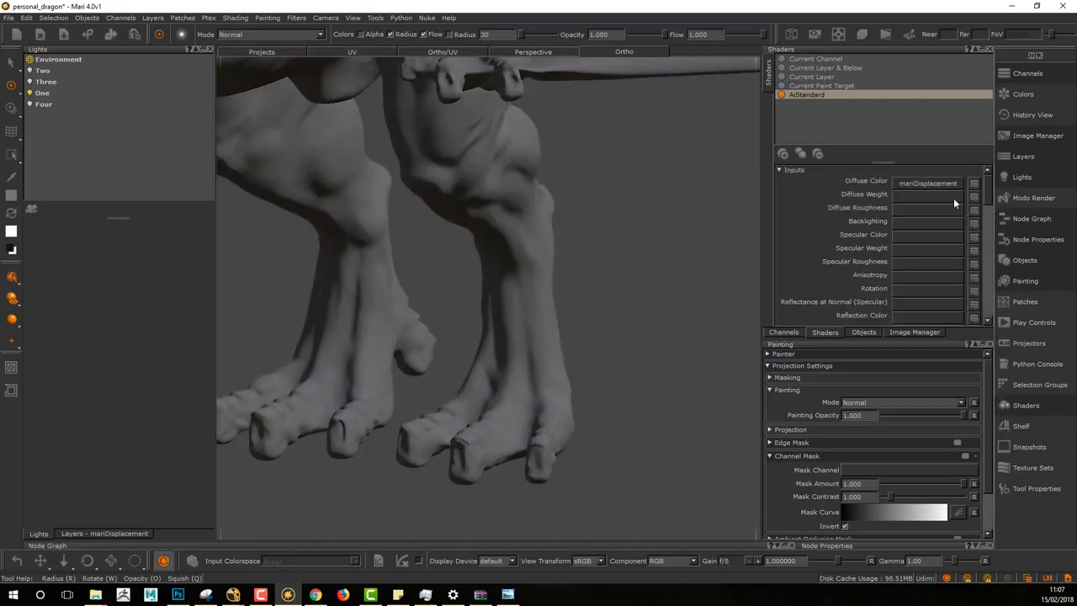
left_click_drag(989, 191, 996, 244)
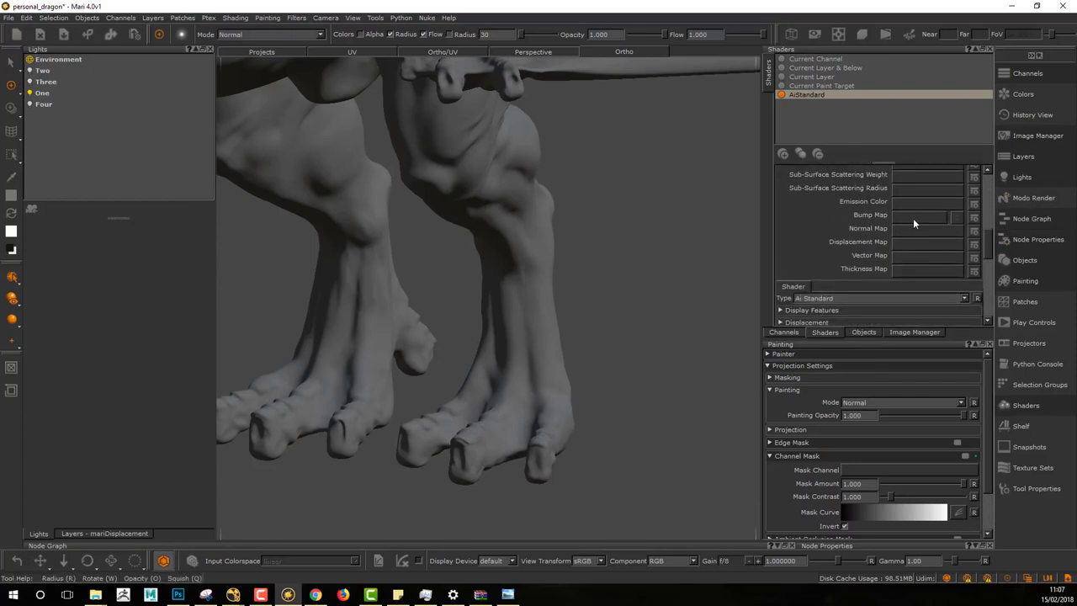
left_click(915, 217)
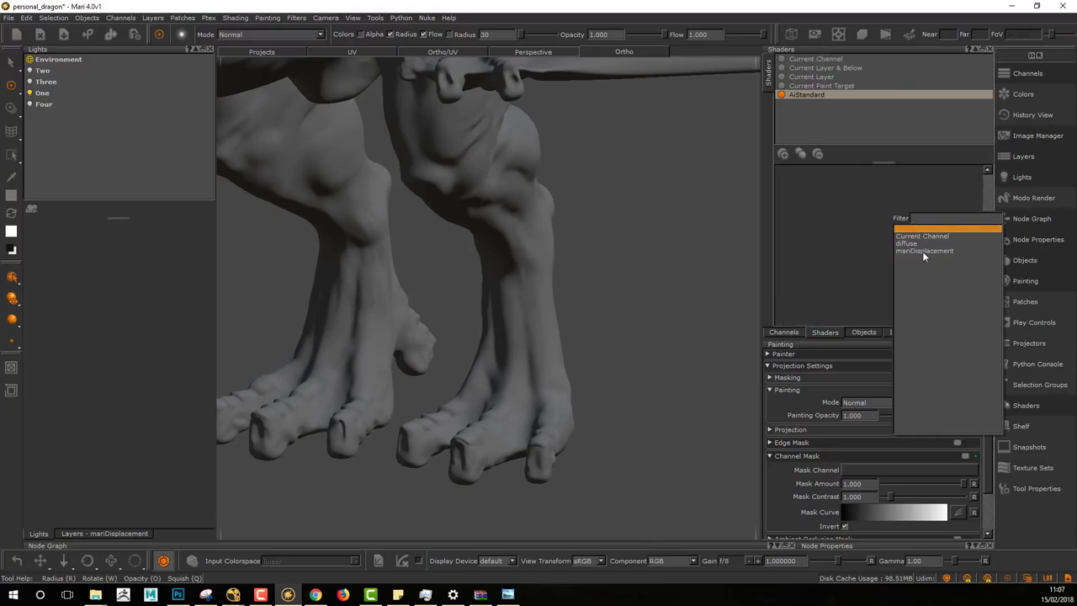
left_click(922, 251)
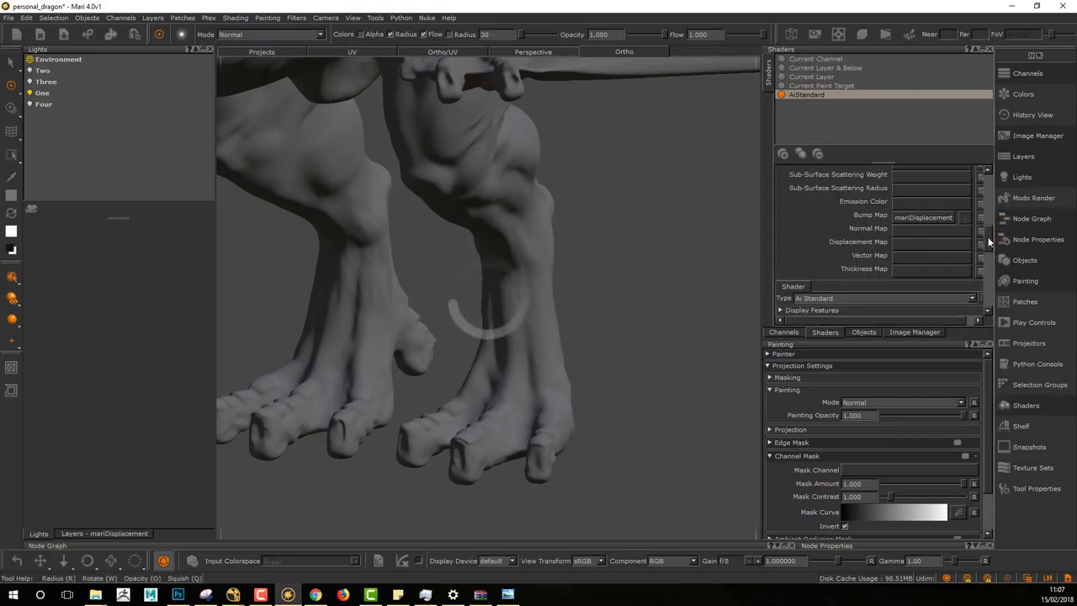
Set both the diffuse weight and the specular weight of the AiStandard shader to 1.000
left_click_drag(988, 237, 1006, 306)
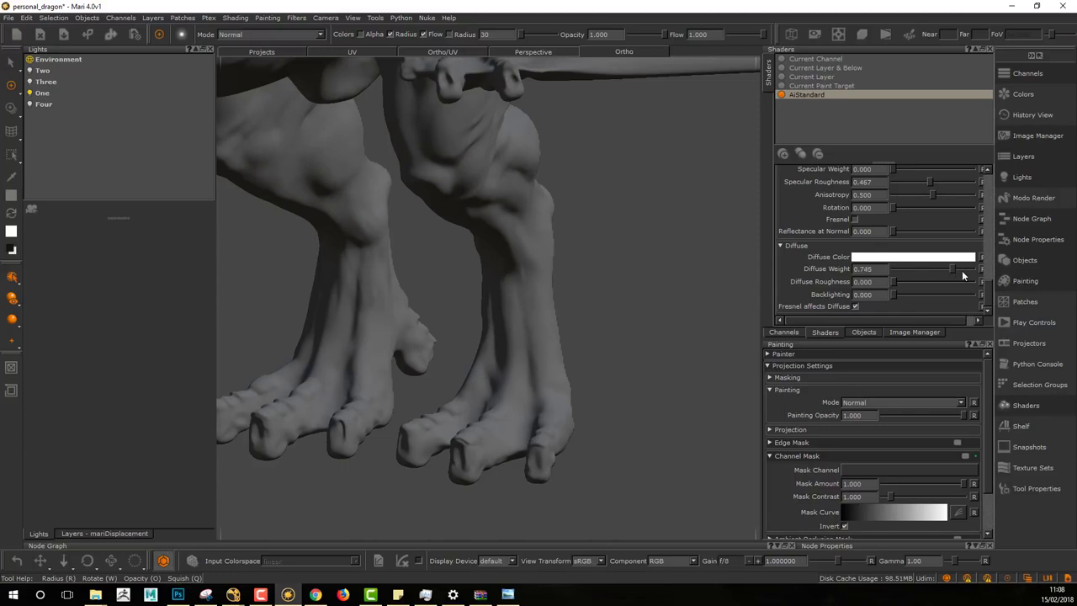
left_click_drag(963, 275, 983, 276)
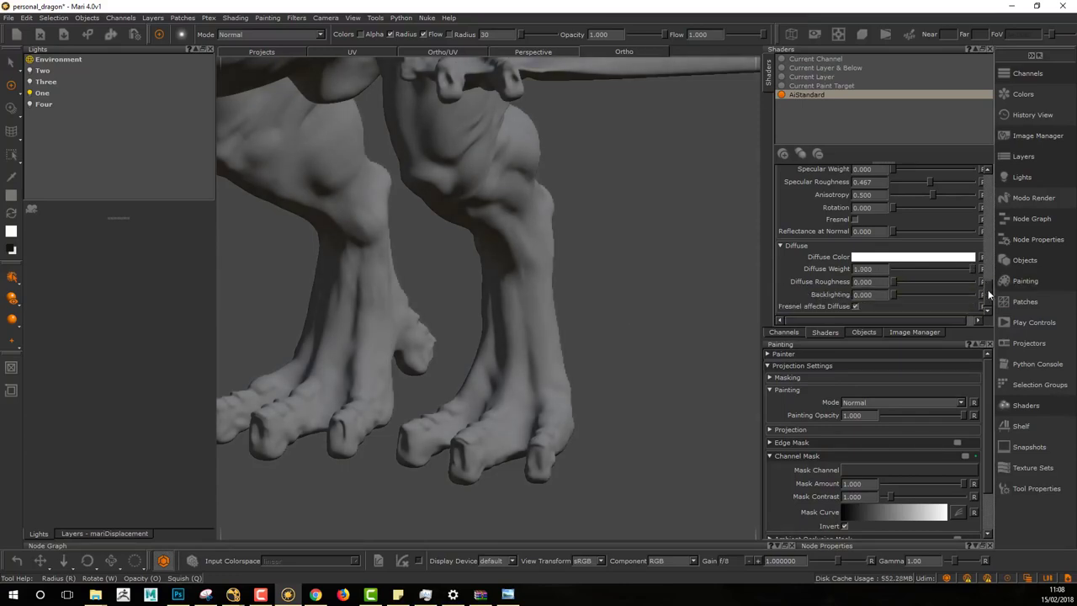
scroll(991, 291, "up", 2)
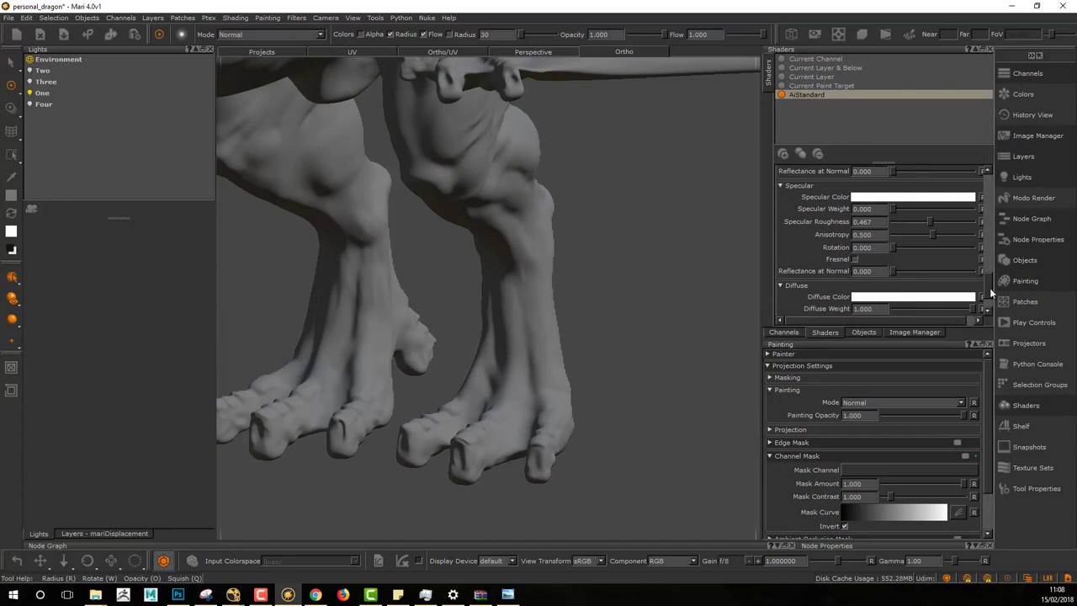
scroll(990, 291, "up", 1)
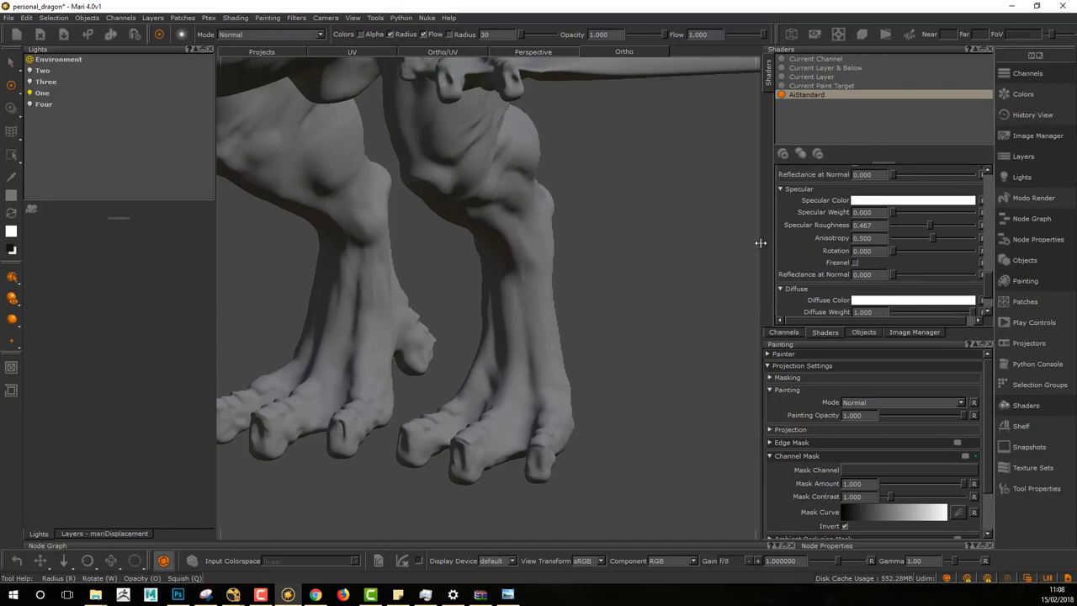
left_click_drag(760, 243, 729, 247)
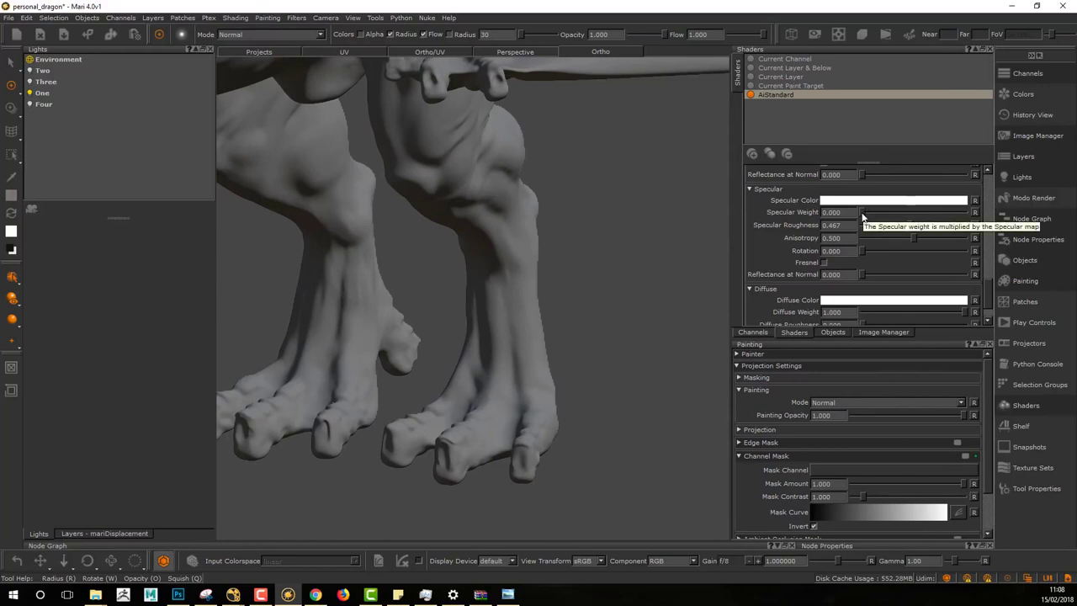
left_click_drag(862, 215, 988, 213)
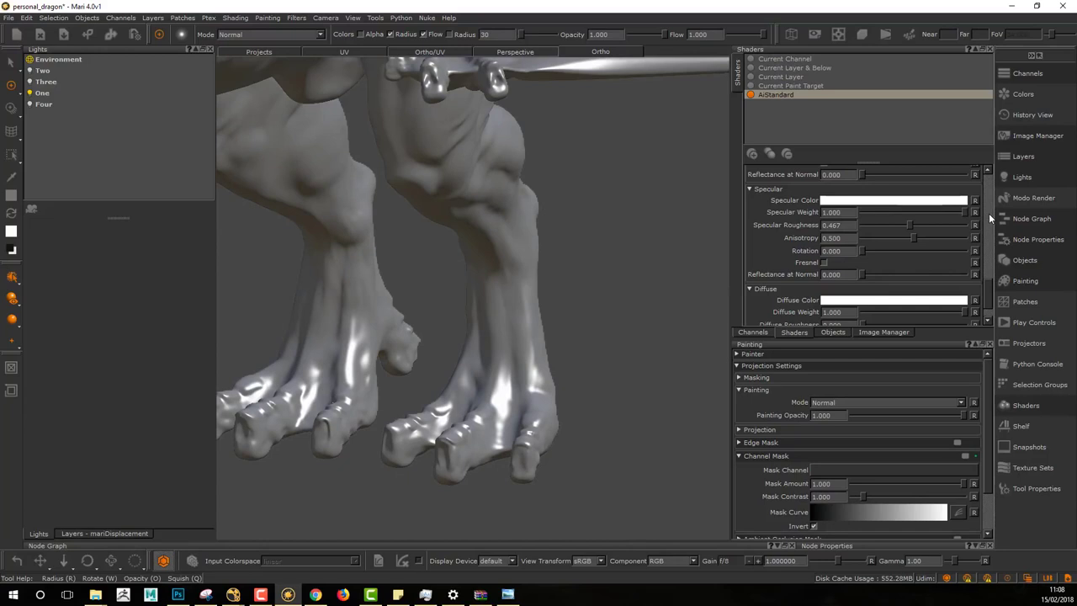
Enable Fresnel for the AiStandard shader's specular and set its Reflectance at Normal to 0.07
left_click_drag(988, 295, 988, 294)
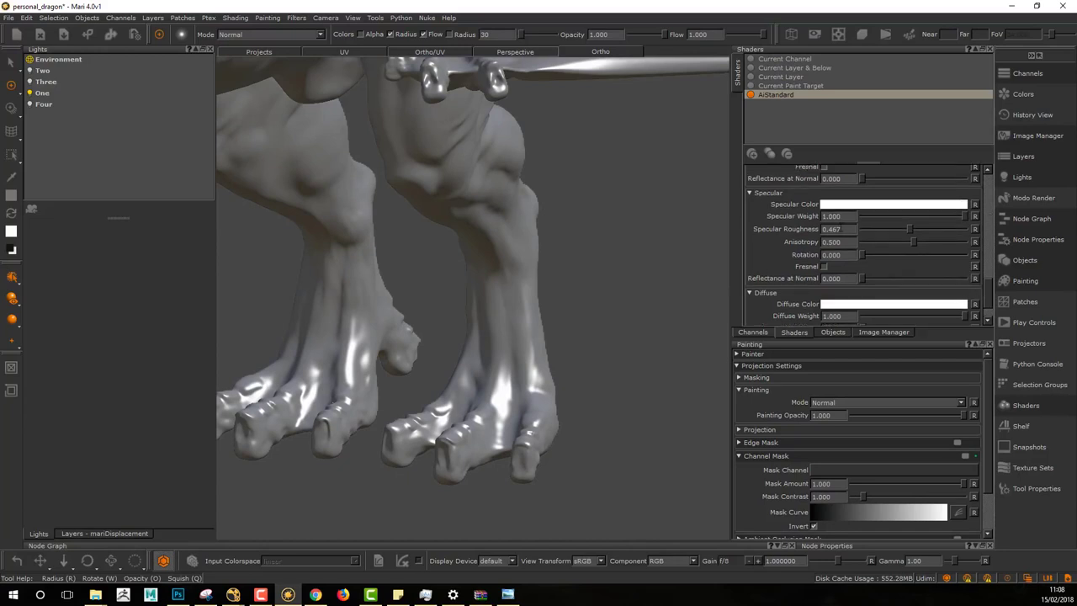
left_click(824, 266)
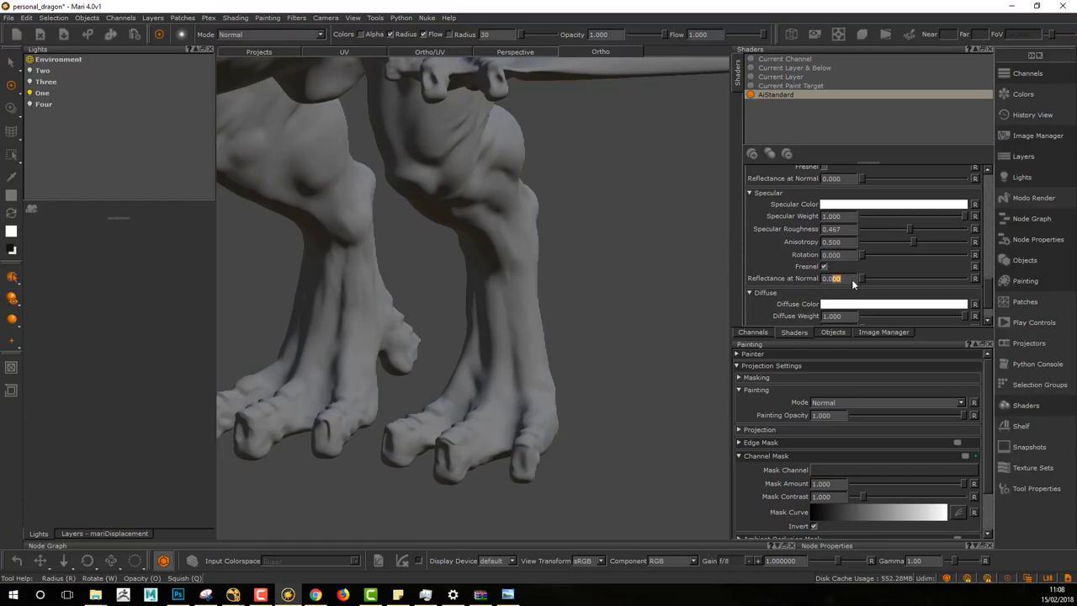
middle_click_drag(583, 311, 594, 281, "alt")
scroll(588, 279, "up", 1)
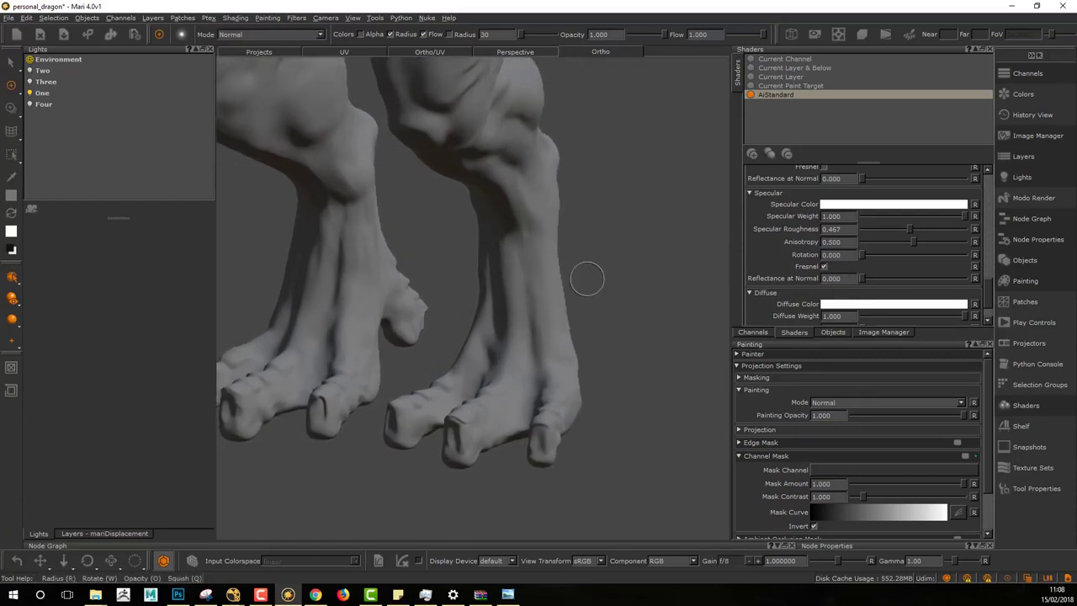
mouse_move(586, 279)
left_mouse_down("alt")
mouse_move(564, 281)
mouse_move(583, 286)
left_mouse_up("alt")
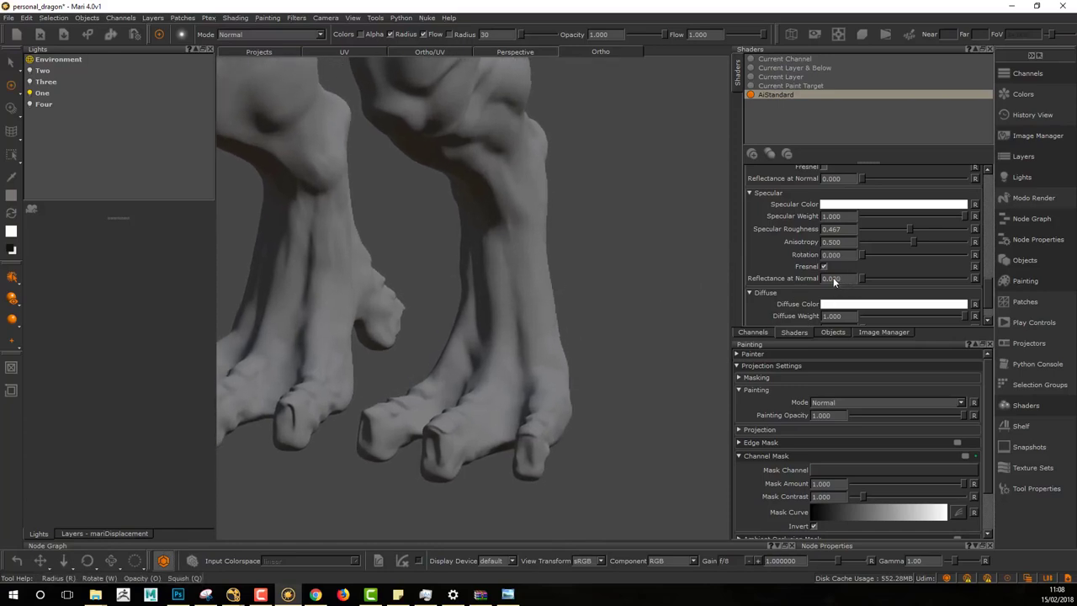
left_click_drag(832, 278, 852, 280)
type("7")
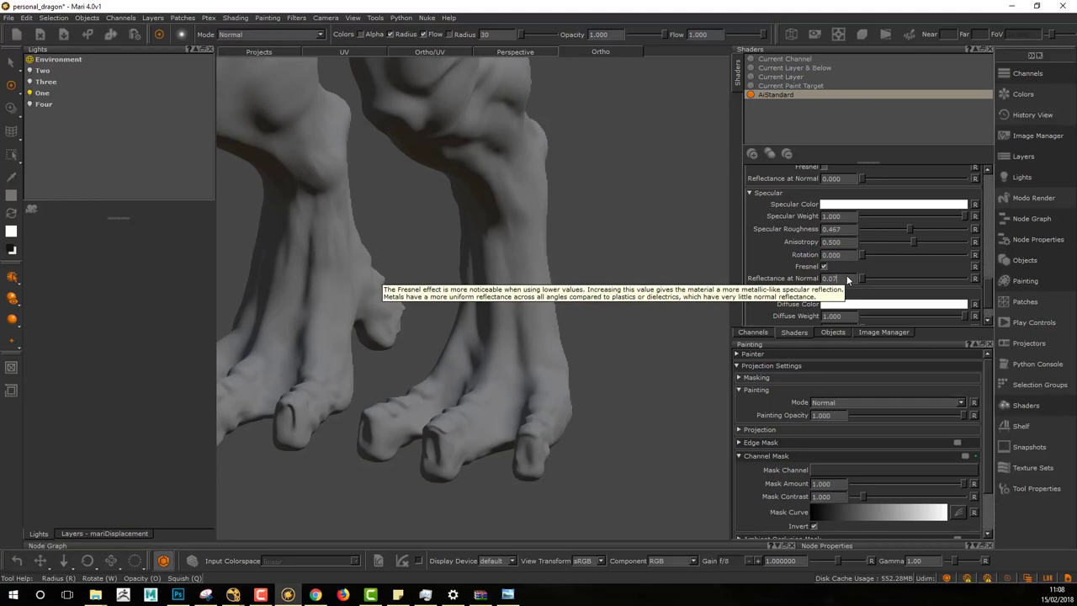
key("Return")
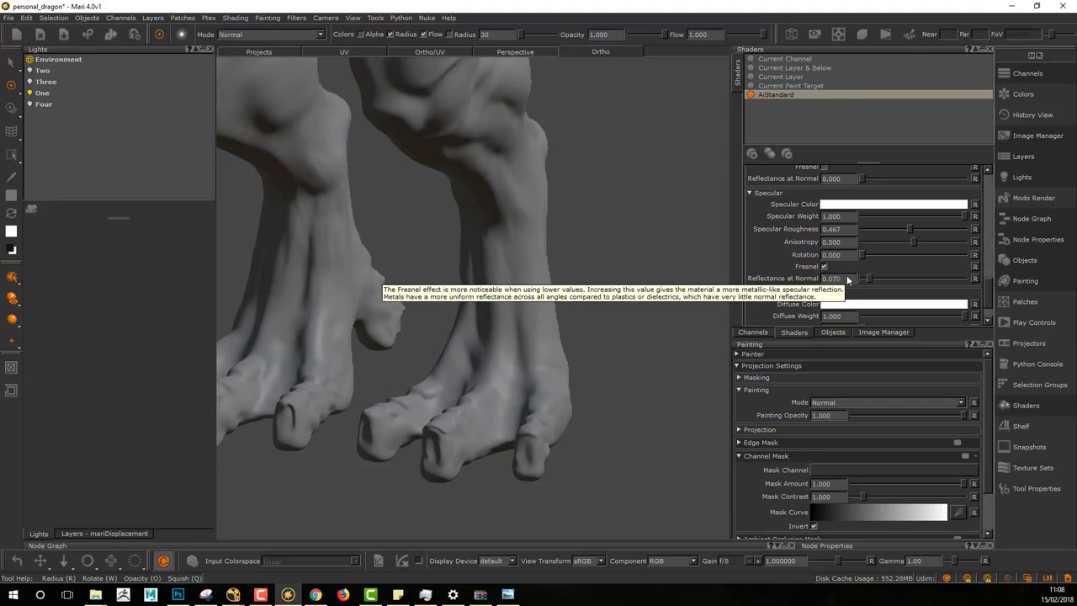
Show the properties of the mariDisplacement channel and examine the dragon's feet up close from the side
mouse_move(589, 294)
middle_mouse_down()
mouse_move(524, 293)
mouse_move(579, 310)
mouse_move(543, 309)
mouse_move(548, 252)
mouse_move(607, 219)
middle_mouse_up()
left_click(744, 333)
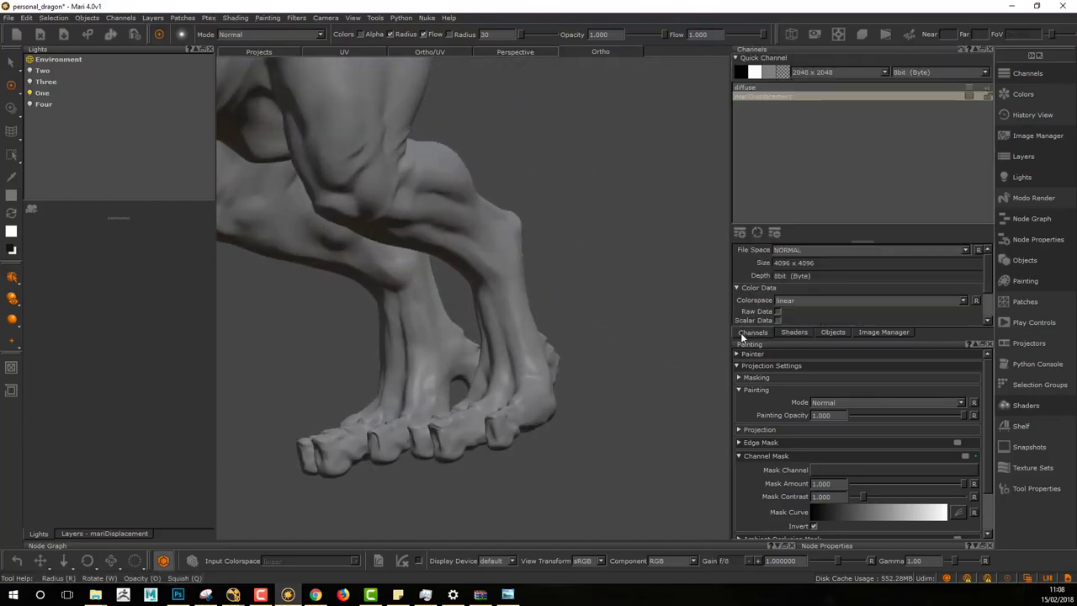
middle_click_drag(550, 283, 482, 206)
right_click_drag(482, 206, 523, 258, "alt")
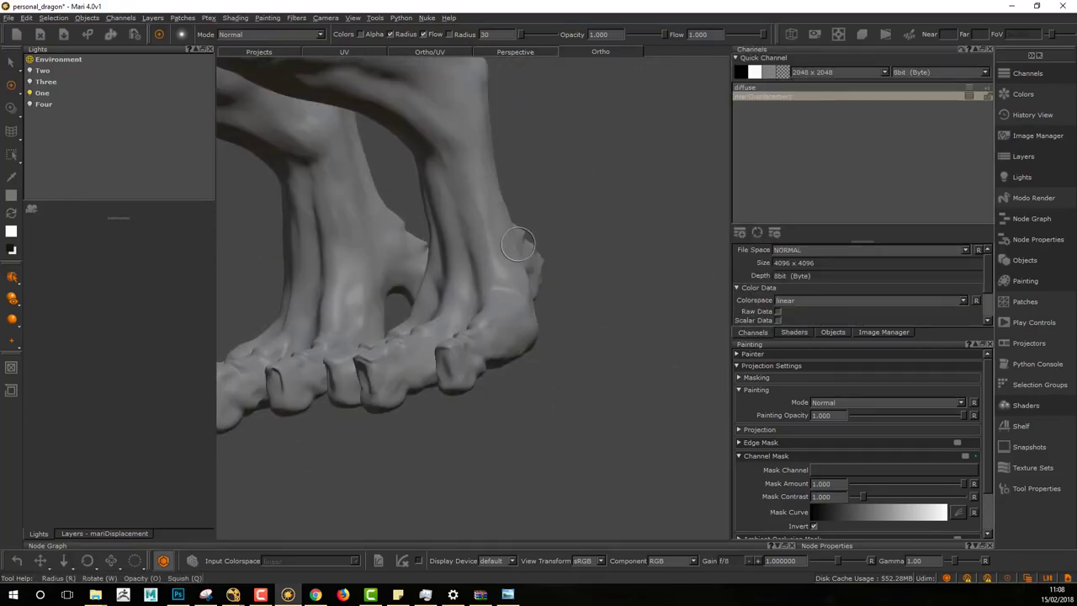
left_click_drag(523, 258, 546, 267, "alt")
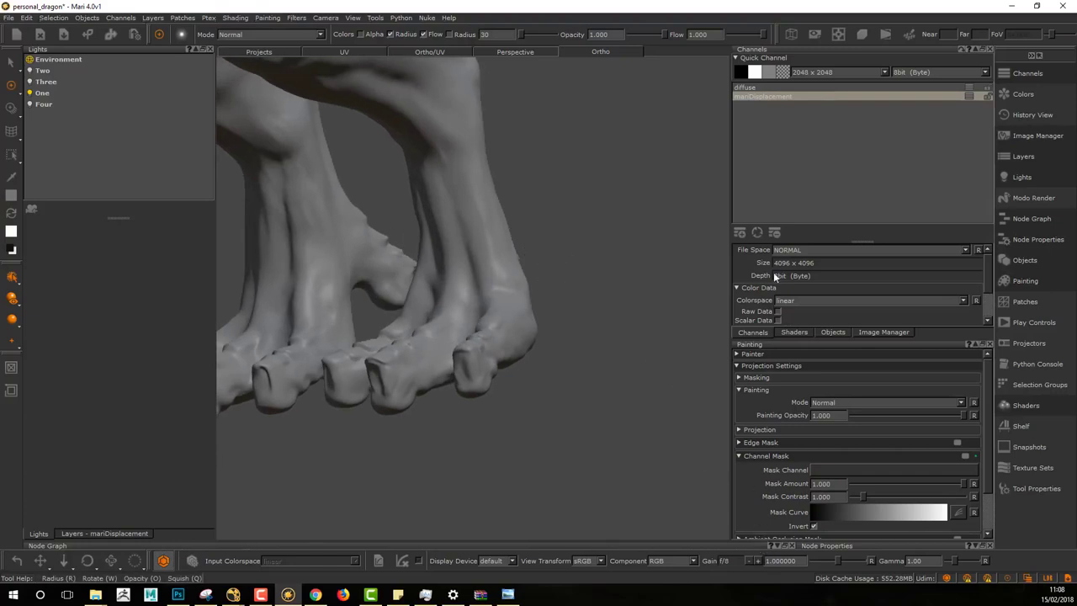
Show the layer stack of the mariDisplacement channel below the Channels palette and close the Lights and duplicate Layers palettes
left_click(967, 96)
mouse_move(930, 102)
left_mouse_down()
mouse_move(788, 429)
mouse_move(804, 407)
mouse_move(798, 329)
left_mouse_up()
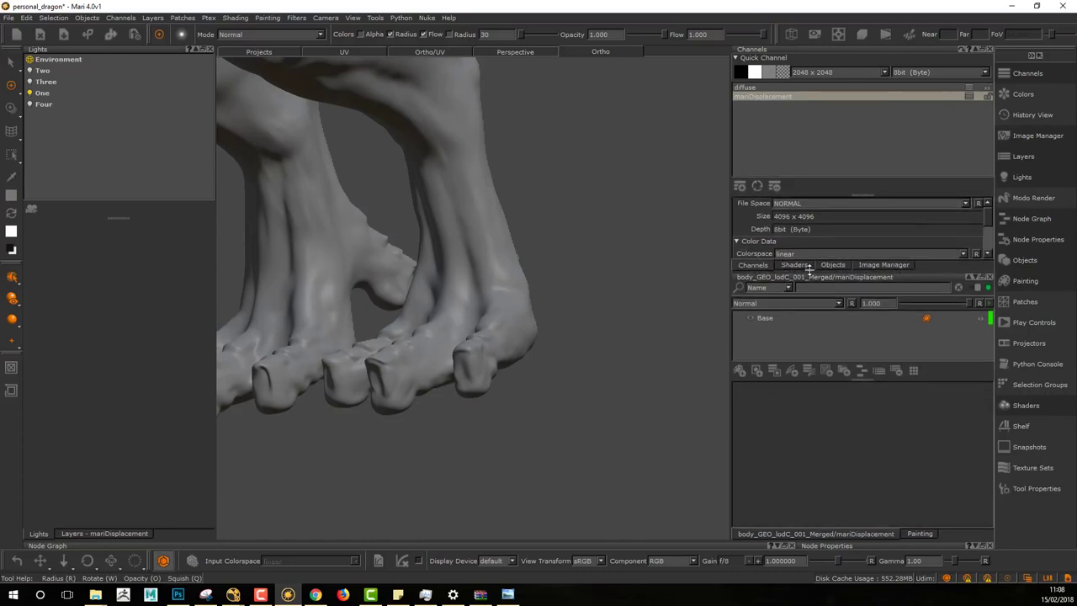
middle_click_drag(590, 314, 712, 375, "alt")
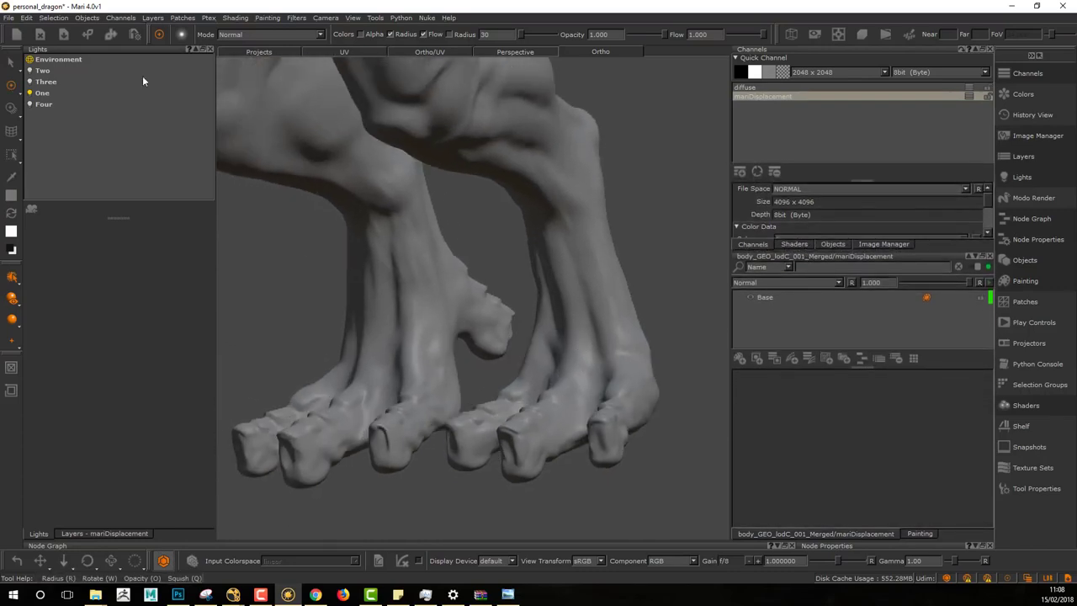
left_click(210, 50)
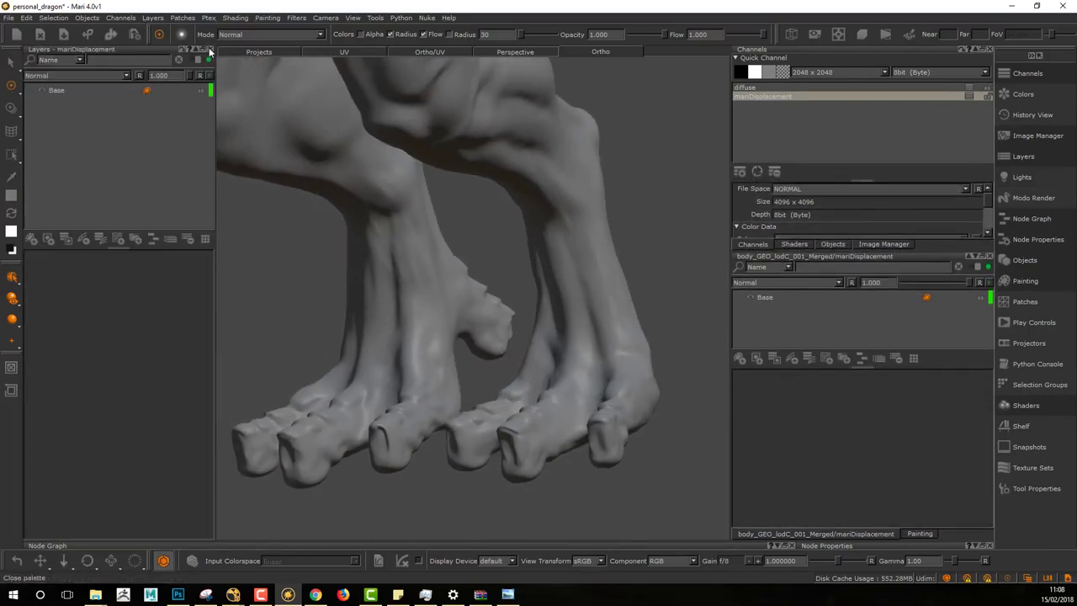
left_click(208, 48)
Activate the Paint Through tool over the dragon's feet and load the ostrich feet image from the project images into it
right_click_drag(449, 205, 460, 240, "alt")
middle_click_drag(459, 240, 529, 312, "alt")
left_click_drag(528, 311, 565, 319, "alt")
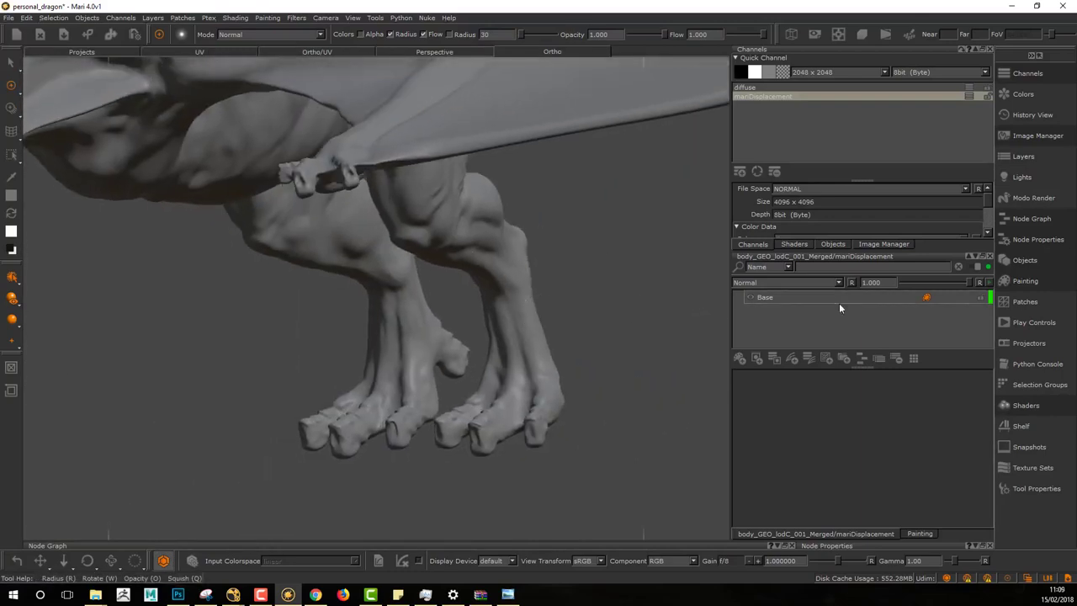
mouse_move(649, 288)
middle_mouse_down()
mouse_move(598, 320)
mouse_move(620, 320)
middle_mouse_up()
key("c")
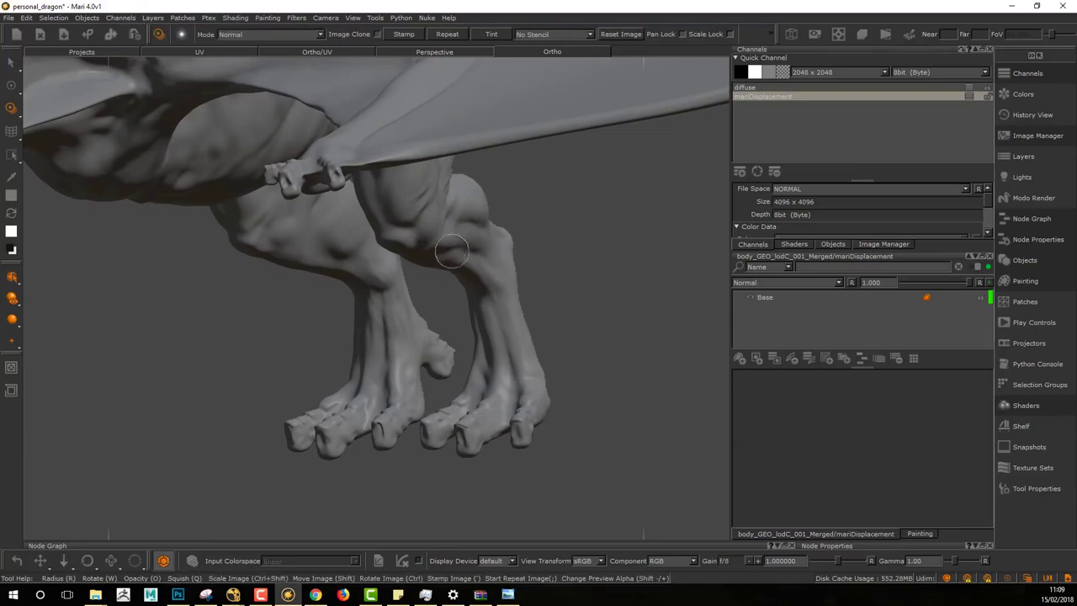
mouse_move(450, 246)
middle_mouse_down()
mouse_move(413, 247)
mouse_move(452, 255)
mouse_move(424, 260)
middle_mouse_up()
left_click_drag(446, 268, 468, 264, "alt")
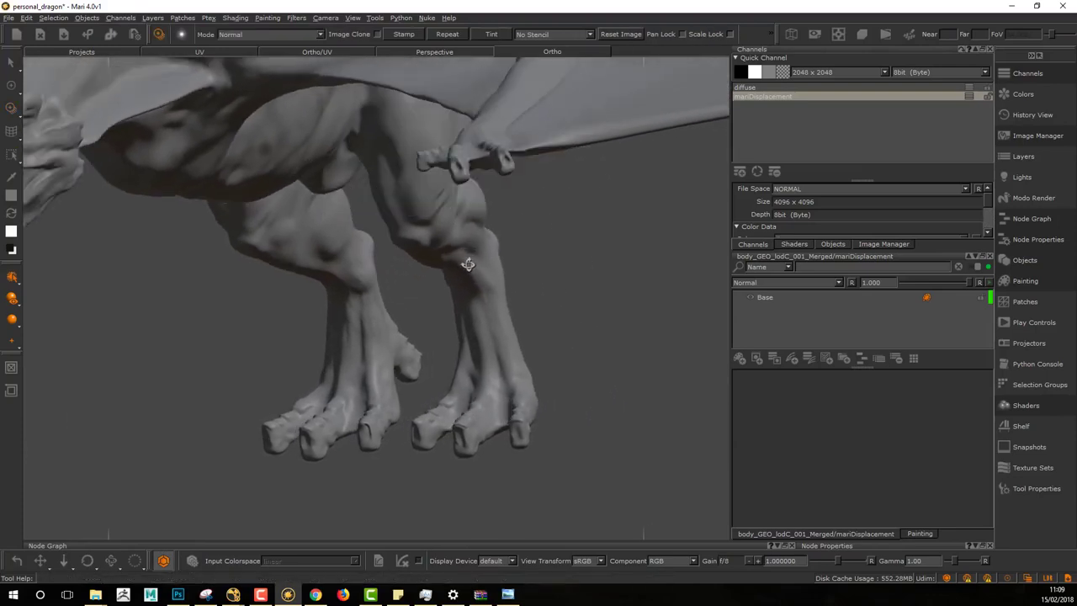
right_click_drag(468, 264, 507, 255, "alt")
middle_click_drag(507, 255, 491, 286, "alt")
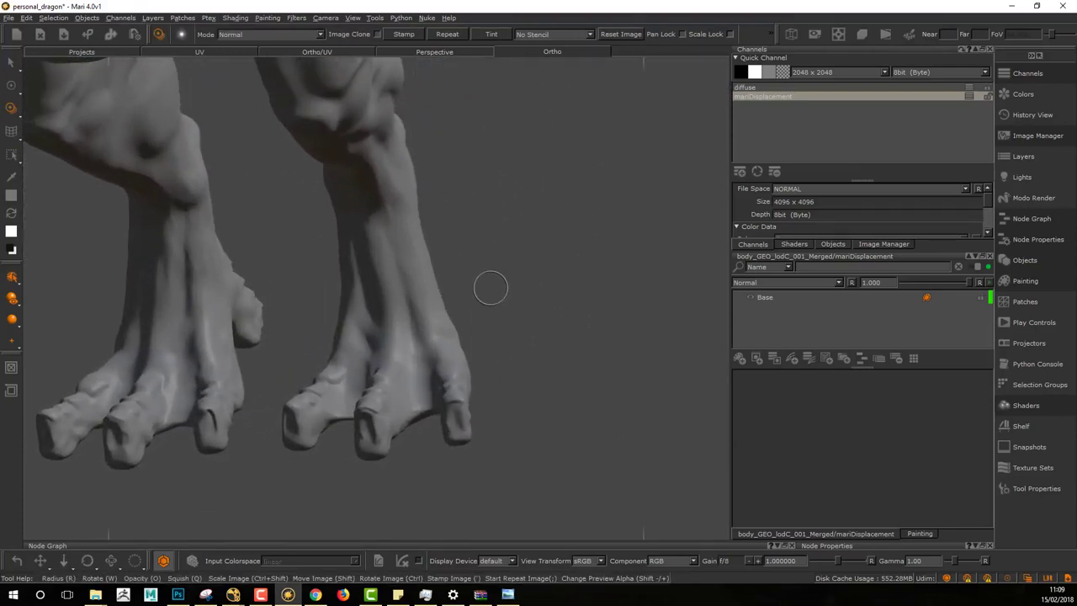
key("i")
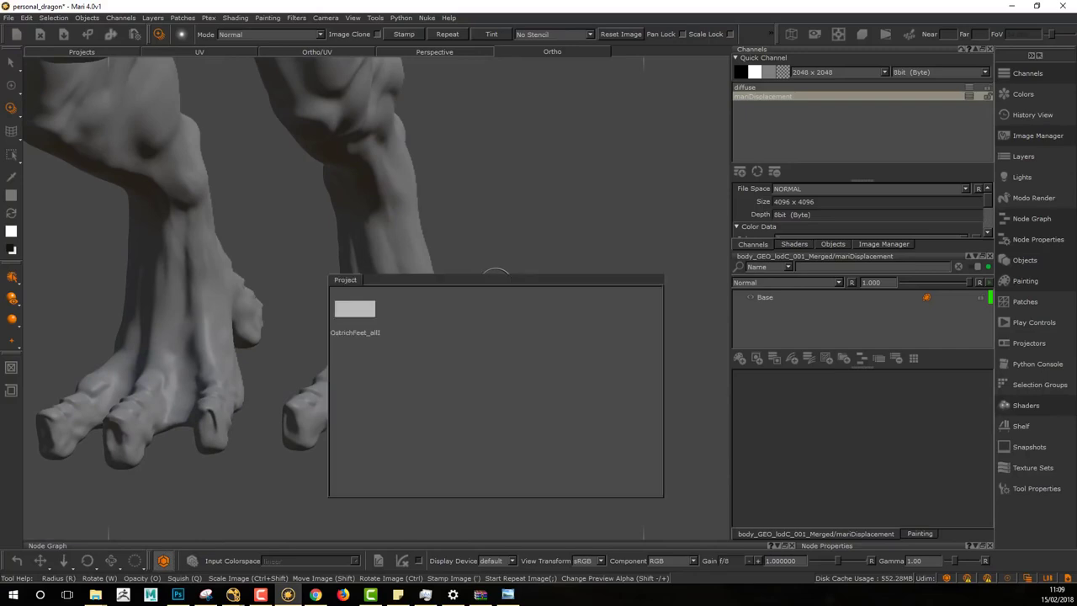
left_click(354, 323)
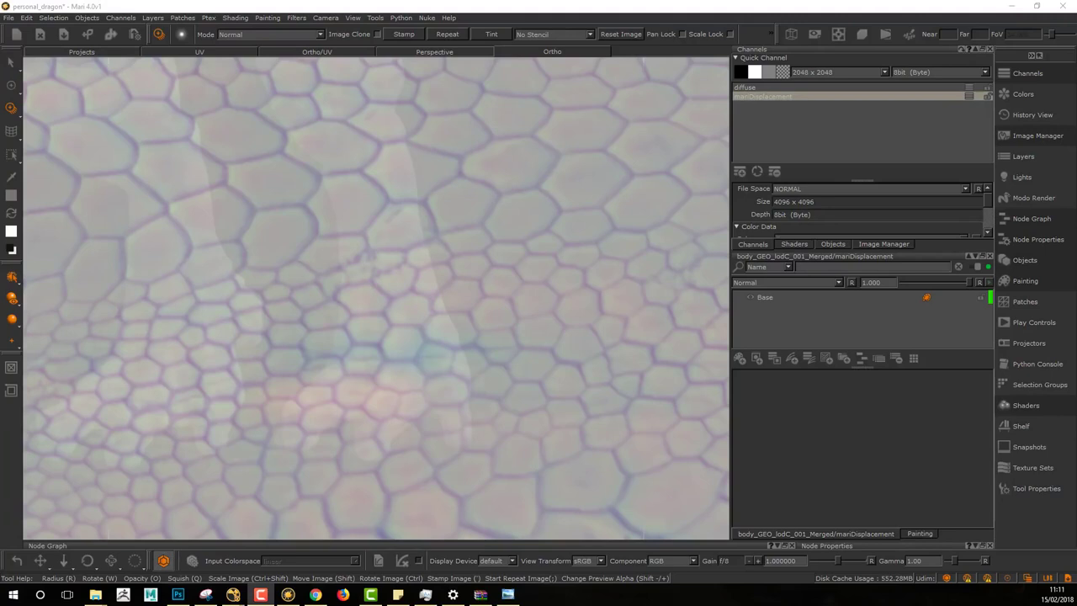
Scale down, rotate and move the projected ostrich feet image until a whole foot fits over the dragon's leg
key("ctrl")
left_click_drag(625, 339, 353, 351, "ctrl+shift")
mouse_move(593, 365)
left_mouse_down("ctrl+shift")
mouse_move(356, 354)
mouse_move(480, 381)
mouse_move(249, 403)
left_mouse_up("ctrl+shift")
mouse_move(564, 378)
left_mouse_down("ctrl+shift")
mouse_move(452, 343)
mouse_move(497, 305)
mouse_move(434, 305)
left_mouse_up("ctrl+shift")
mouse_move(365, 337)
left_mouse_down("ctrl")
mouse_move(413, 428)
mouse_move(504, 420)
mouse_move(509, 406)
left_mouse_up("ctrl")
left_click_drag(467, 383, 464, 377)
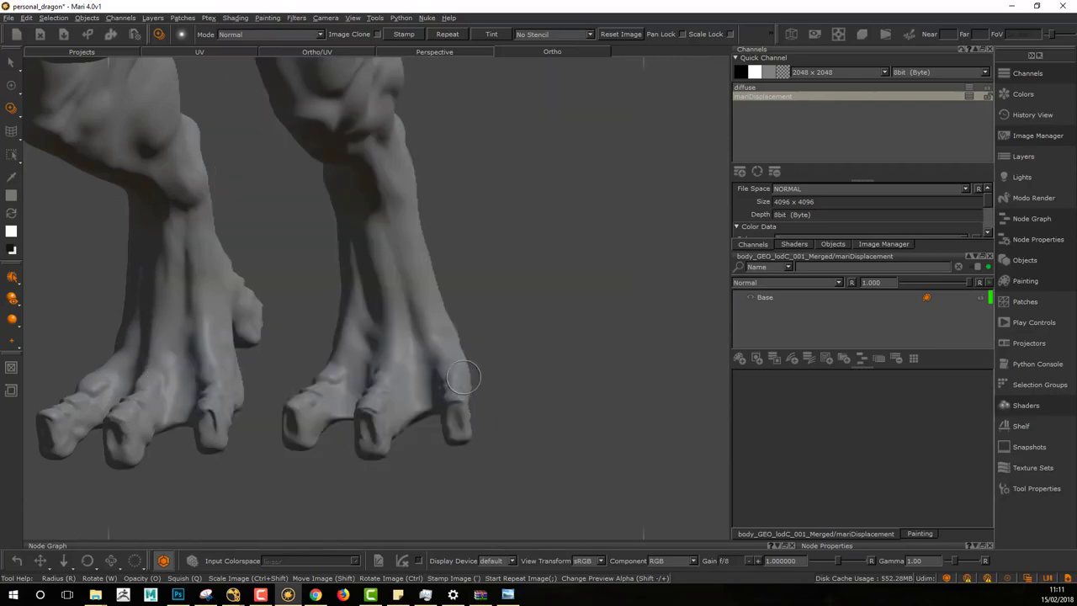
Frame the toes of the dragon's foot up close and align the ostrich image's toe plates with the middle toe
scroll(538, 381, "up", 5)
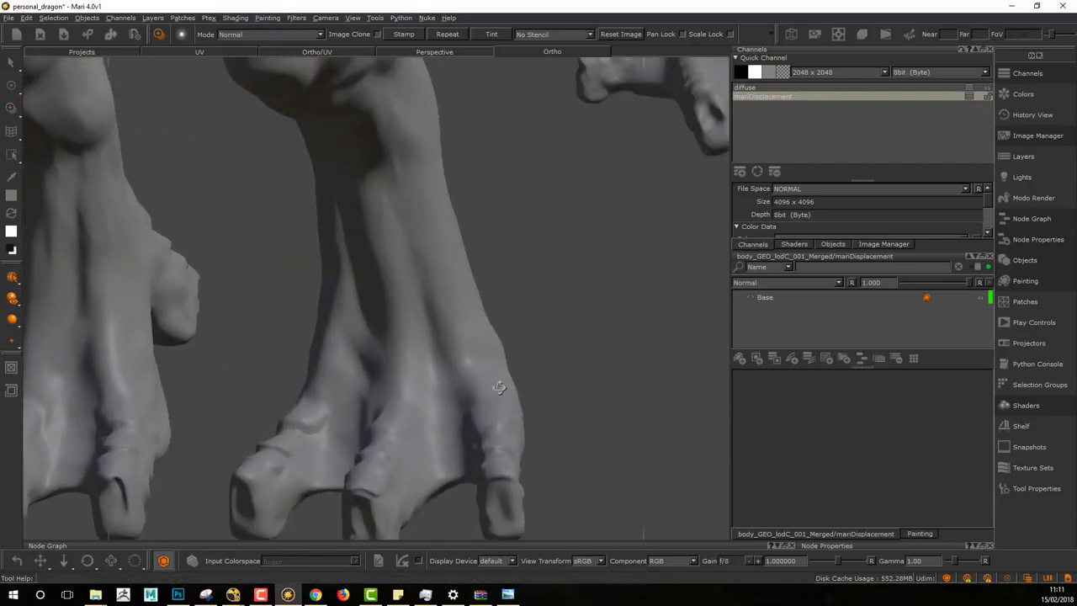
middle_click_drag(507, 296, 519, 229, "alt")
mouse_move(517, 244)
right_mouse_down("alt")
mouse_move(491, 298)
mouse_move(498, 322)
right_mouse_up("alt")
mouse_move(498, 323)
middle_mouse_down("alt")
mouse_move(508, 294)
mouse_move(496, 264)
middle_mouse_up("alt")
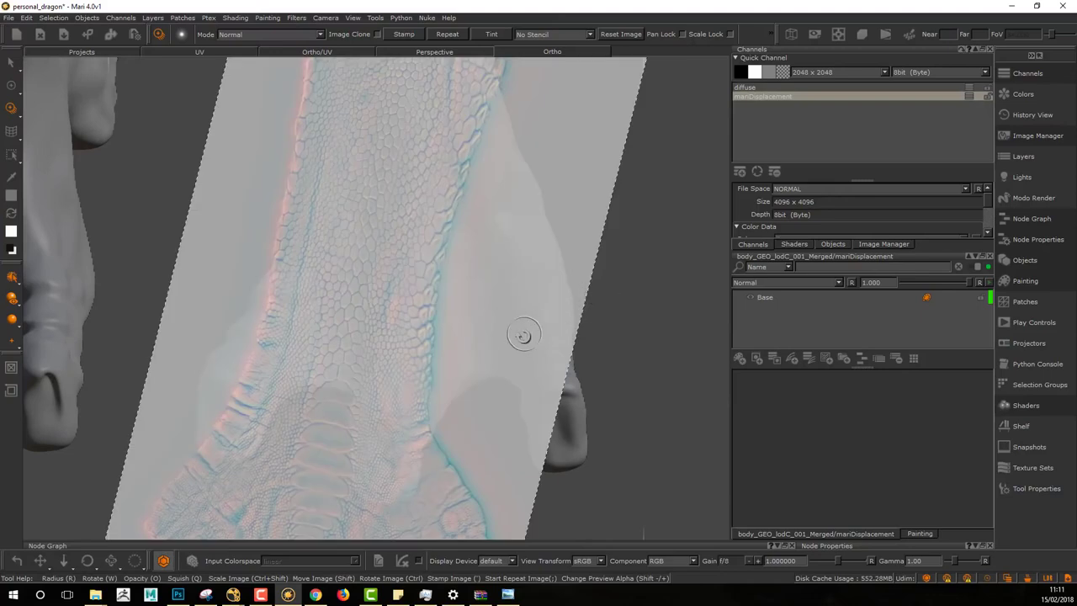
scroll(529, 331, "up", 5)
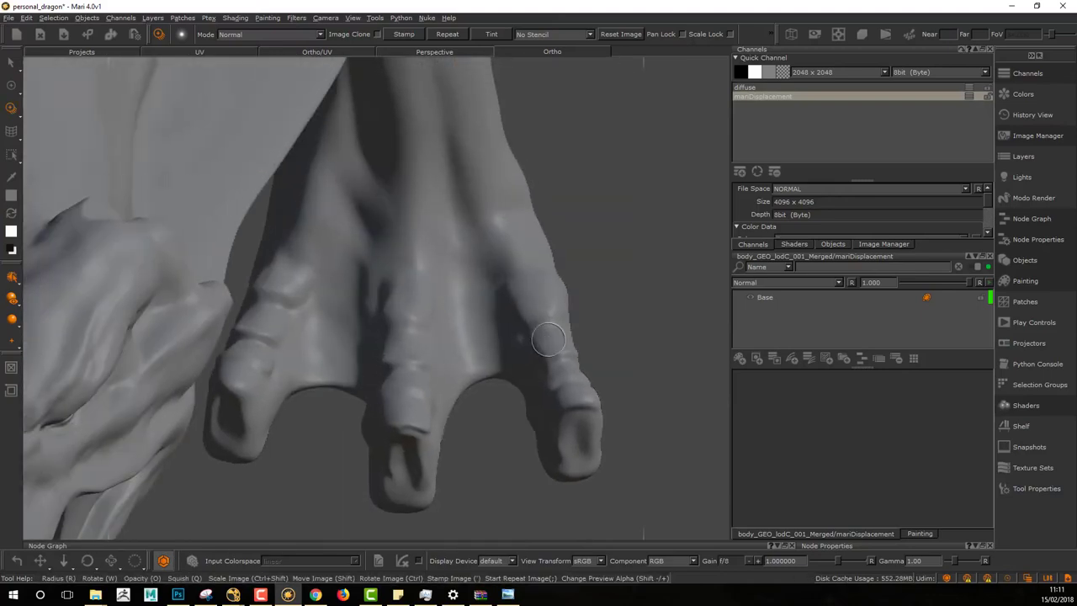
left_click_drag(577, 353, 511, 331, "alt")
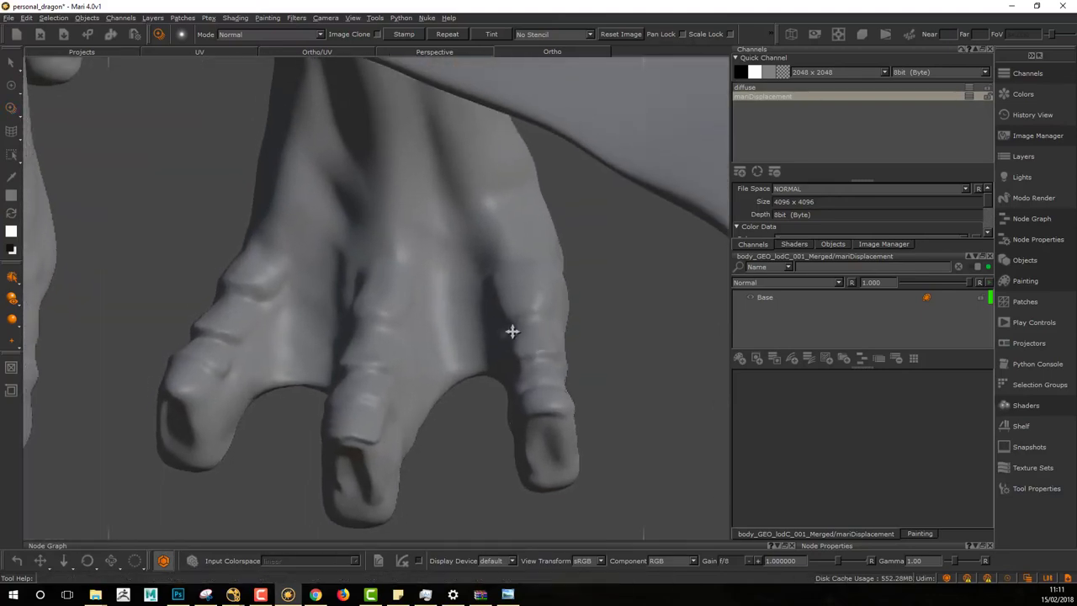
right_click_drag(511, 331, 561, 306, "alt")
mouse_move(492, 354)
left_mouse_down("shift")
mouse_move(541, 247)
mouse_move(564, 252)
mouse_move(541, 351)
mouse_move(544, 328)
mouse_move(529, 306)
mouse_move(645, 331)
mouse_move(569, 338)
mouse_move(536, 396)
left_mouse_up("shift")
mouse_move(536, 396)
middle_mouse_down()
mouse_move(524, 351)
mouse_move(500, 351)
middle_mouse_up()
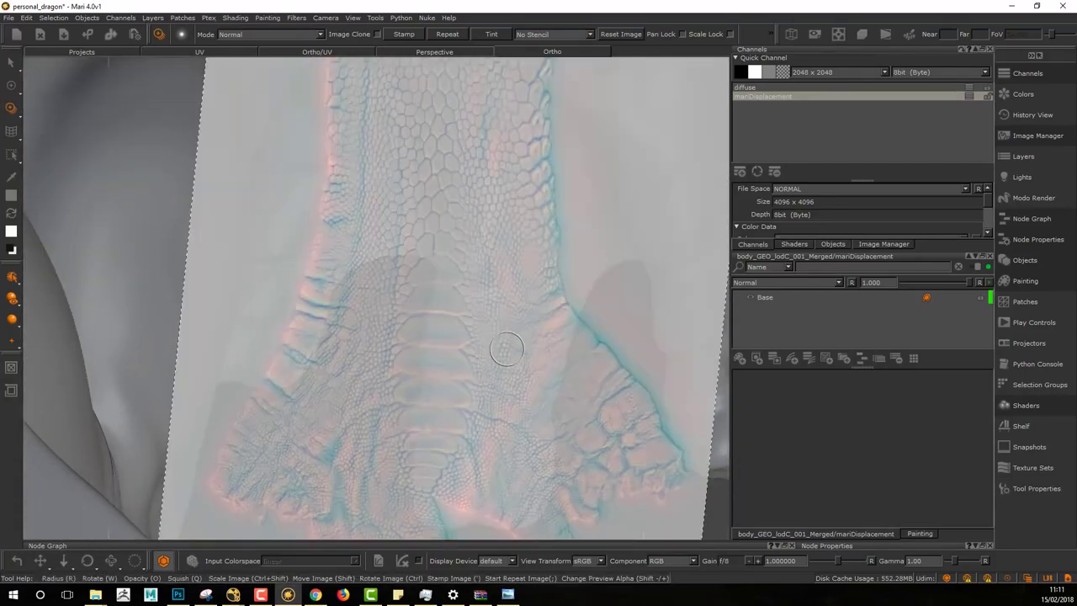
left_click_drag(594, 290, 611, 325, "shift")
mouse_move(555, 303)
left_mouse_down("ctrl+shift")
mouse_move(627, 302)
mouse_move(558, 351)
left_mouse_up("ctrl+shift")
mouse_move(570, 272)
left_mouse_down("shift")
mouse_move(606, 270)
mouse_move(596, 262)
mouse_move(572, 293)
mouse_move(627, 308)
left_mouse_up("shift")
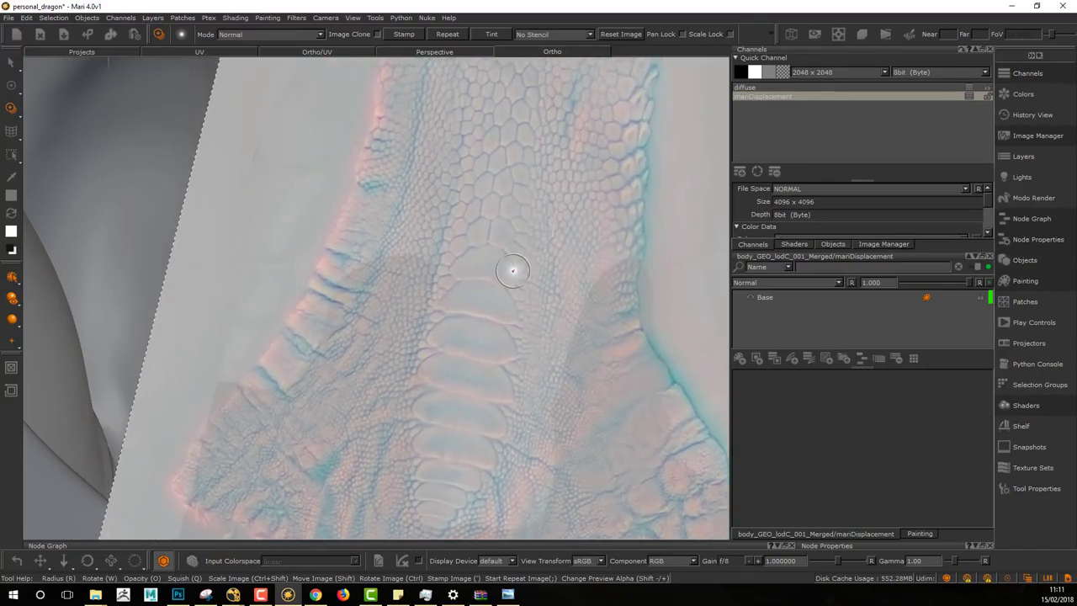
Enlarge the brush, fine-tune the image's position and rotation, and paint the ostrich scales onto the dragon's middle toe
key("r")
left_click_drag(513, 187, 524, 187)
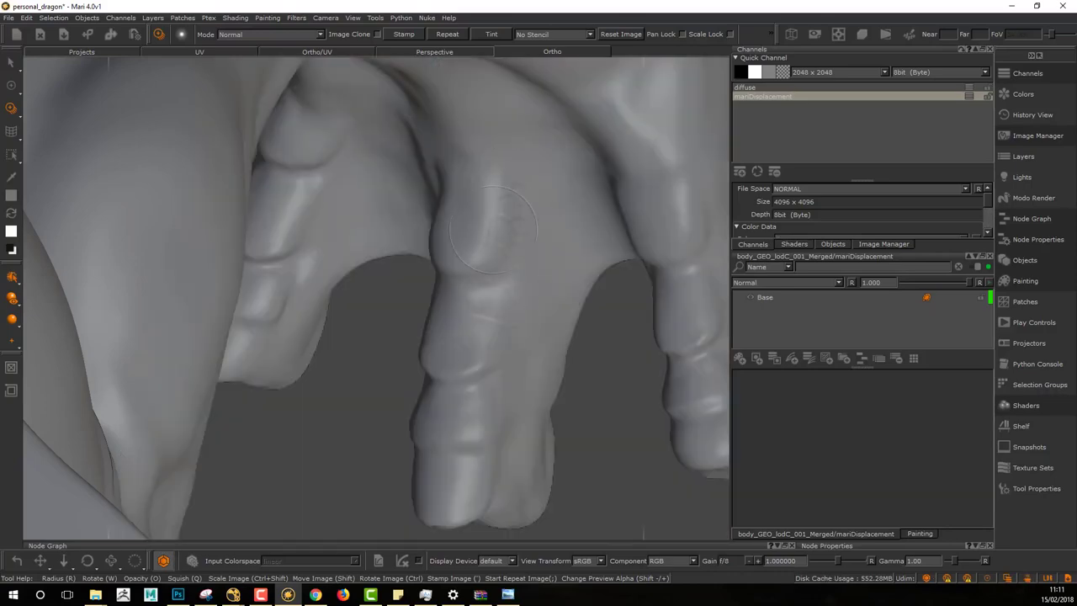
left_click_drag(516, 287, 512, 233, "shift")
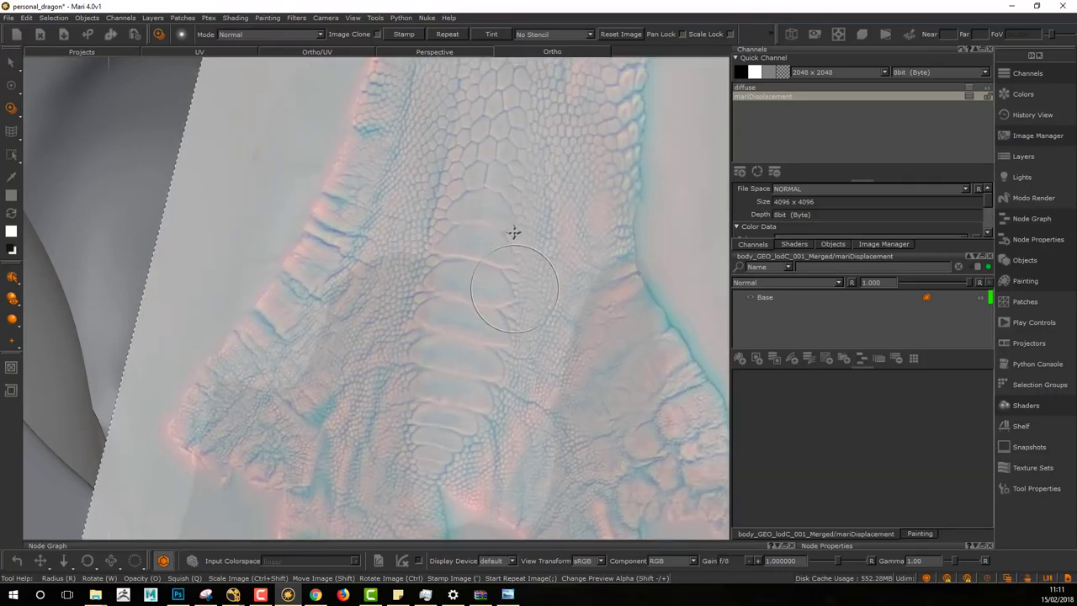
mouse_move(542, 273)
left_mouse_down("ctrl")
mouse_move(552, 262)
mouse_move(545, 226)
mouse_move(538, 245)
mouse_move(547, 250)
mouse_move(519, 234)
left_mouse_up("ctrl")
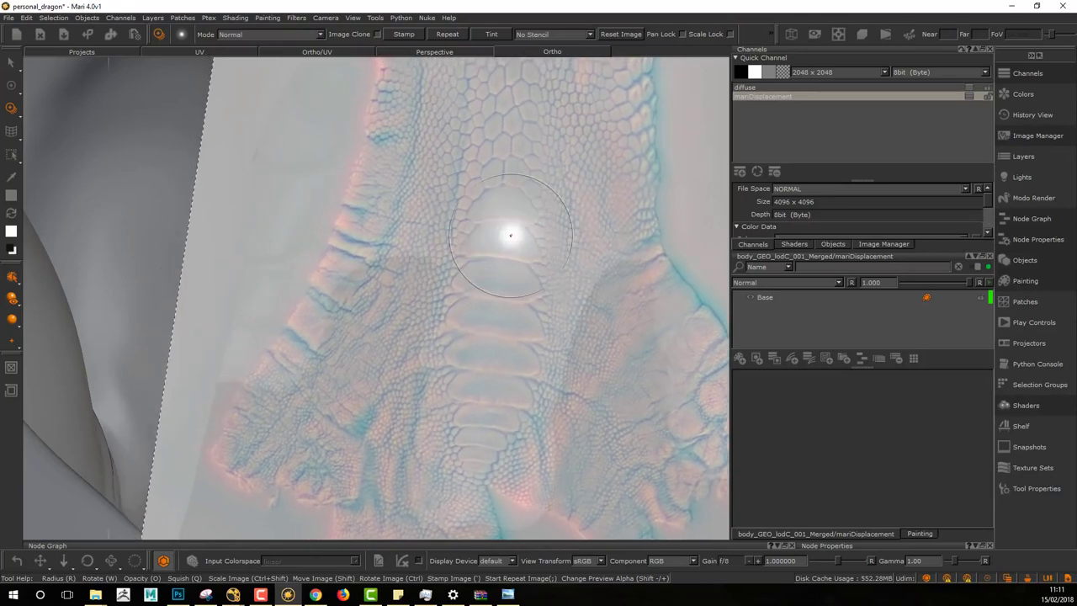
key("r")
left_click_drag(506, 154, 534, 154)
left_click_drag(490, 265, 508, 250)
mouse_move(534, 233)
left_mouse_down("shift")
mouse_move(519, 231)
mouse_move(488, 185)
left_mouse_up("shift")
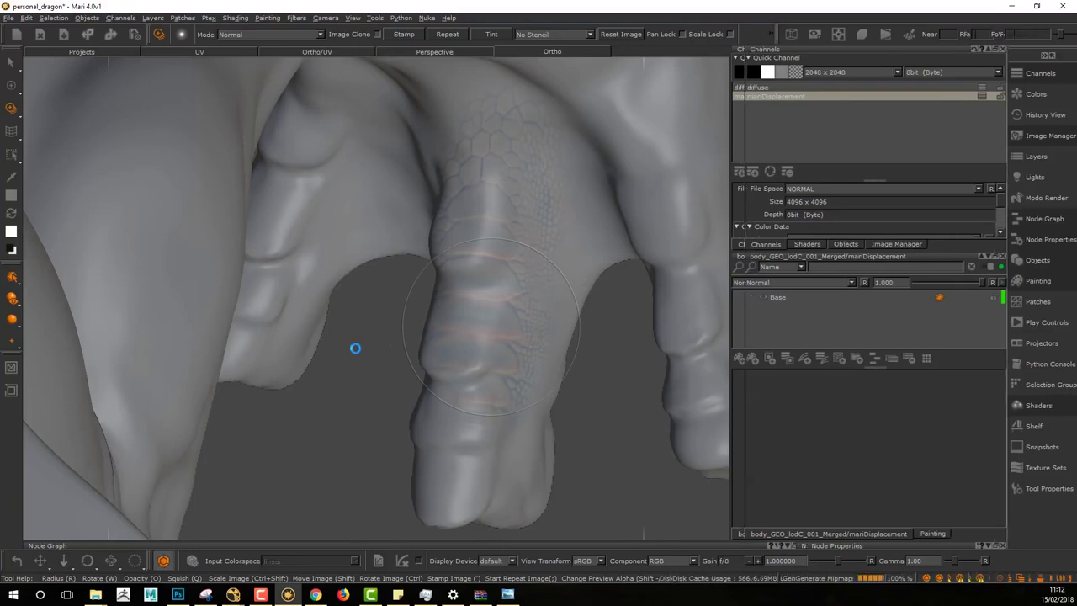
left_click_drag(567, 335, 469, 289, "alt")
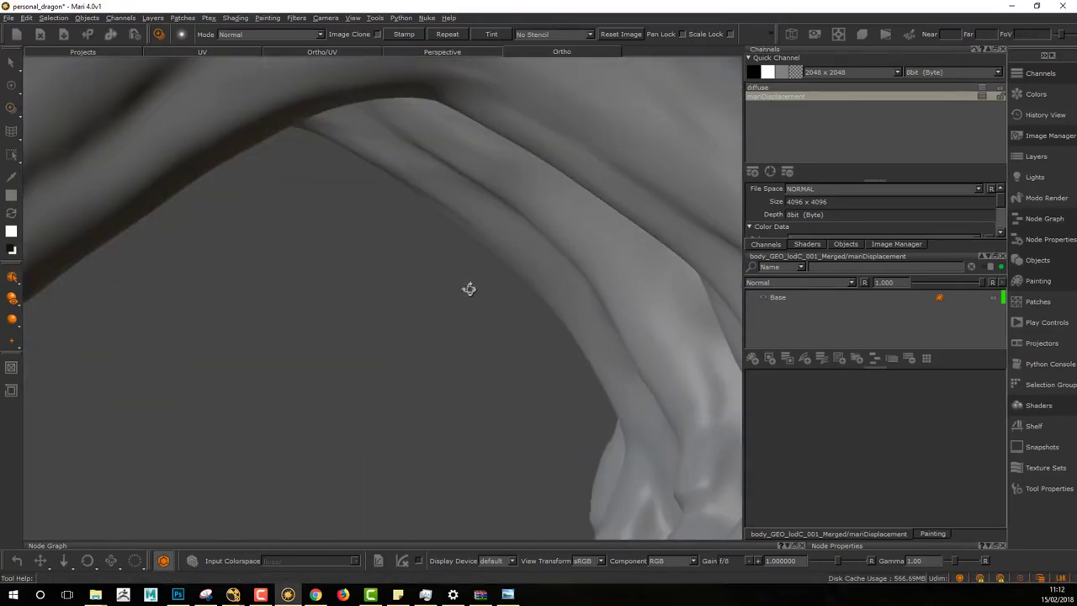
middle_click_drag(469, 288, 298, 223, "alt")
right_click_drag(298, 223, 457, 236, "alt")
mouse_move(457, 236)
left_mouse_down("alt")
mouse_move(494, 204)
mouse_move(466, 98)
left_mouse_up("alt")
left_click_drag(481, 353, 382, 341, "alt")
key("t")
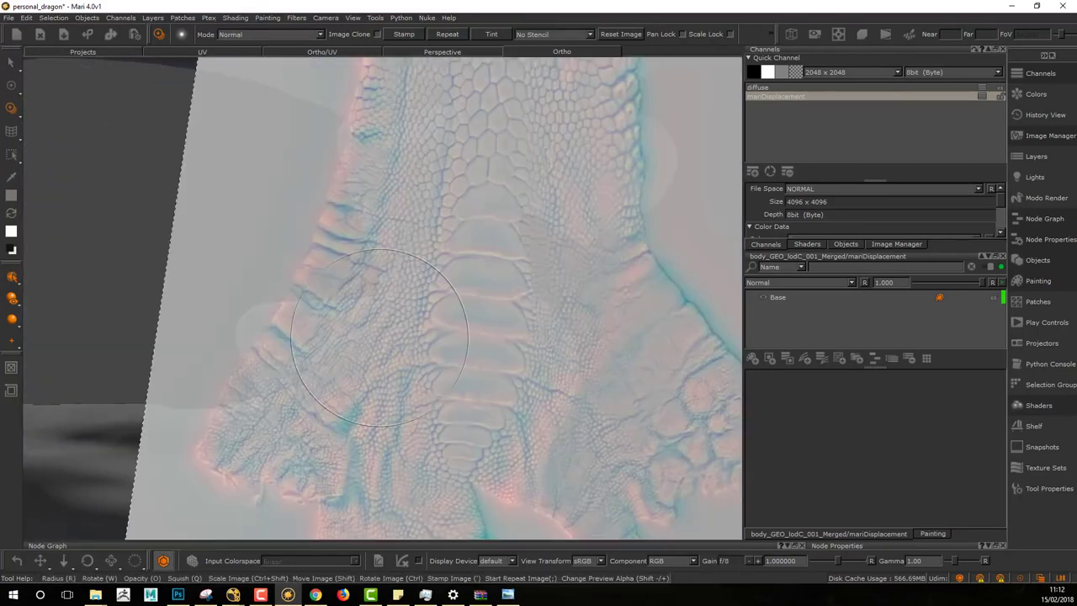
Frame the front of the dragon's lower leg and fit the large-scale area of the ostrich image over it above the middle toe
key("a")
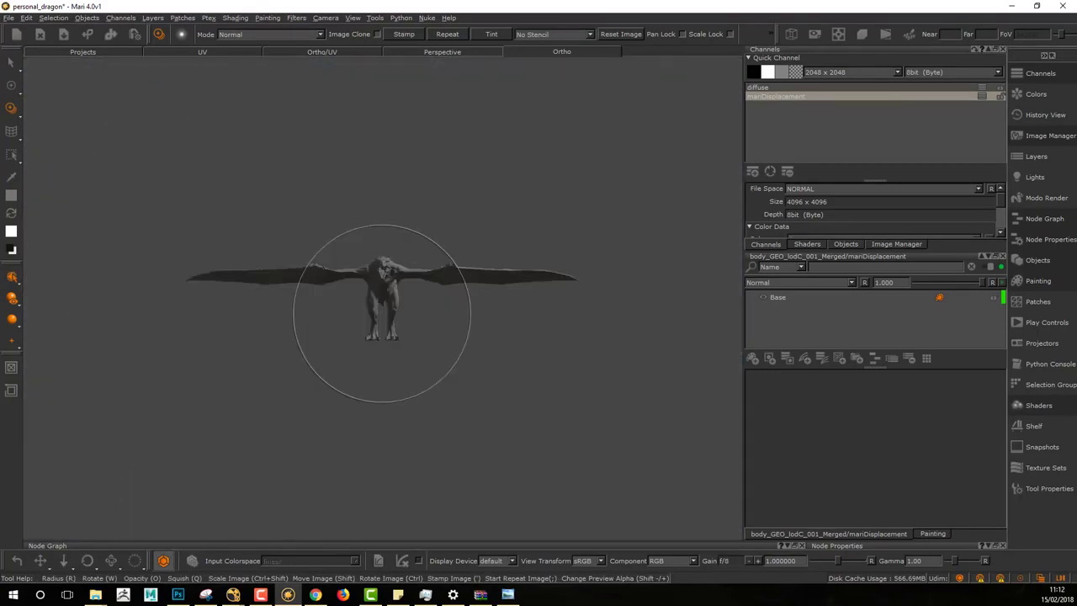
right_click_drag(382, 315, 505, 427, "alt")
middle_click_drag(505, 428, 300, 312, "alt")
right_click_drag(301, 312, 422, 421, "alt")
middle_click_drag(422, 422, 477, 371)
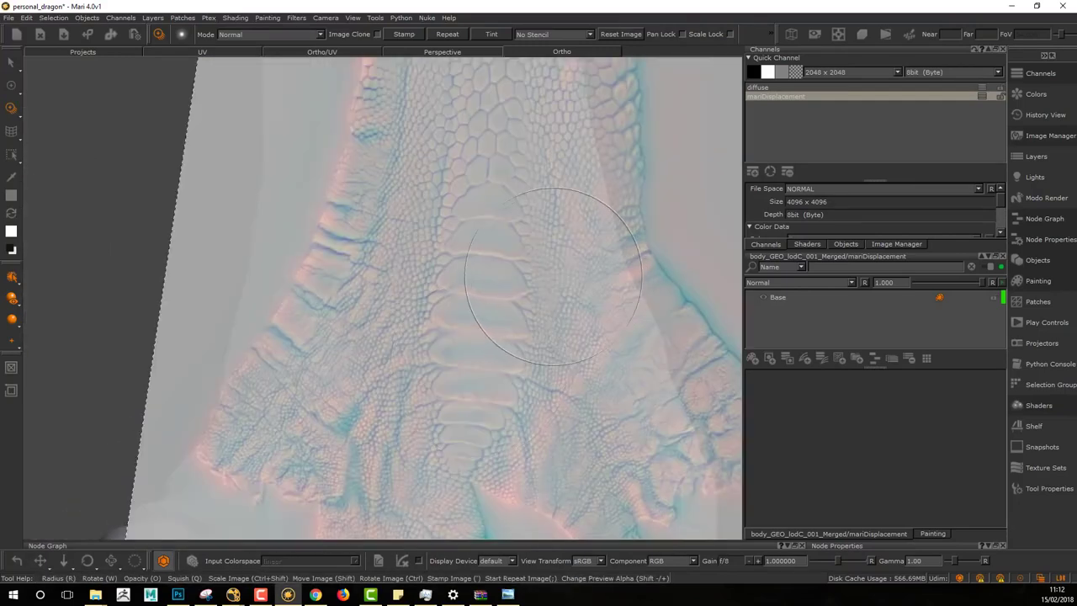
left_click_drag(546, 274, 540, 350, "shift")
middle_click_drag(541, 352, 533, 287)
left_click_drag(533, 287, 734, 298, "ctrl+shift")
mouse_move(551, 312)
left_mouse_down("ctrl")
mouse_move(558, 305)
mouse_move(554, 314)
left_mouse_up("ctrl")
middle_click_drag(553, 313, 444, 184)
Paint the ostrich scales down the front and both sides of the lower leg above the toes, ending with the Paint tool active
left_click_drag(443, 183, 451, 336)
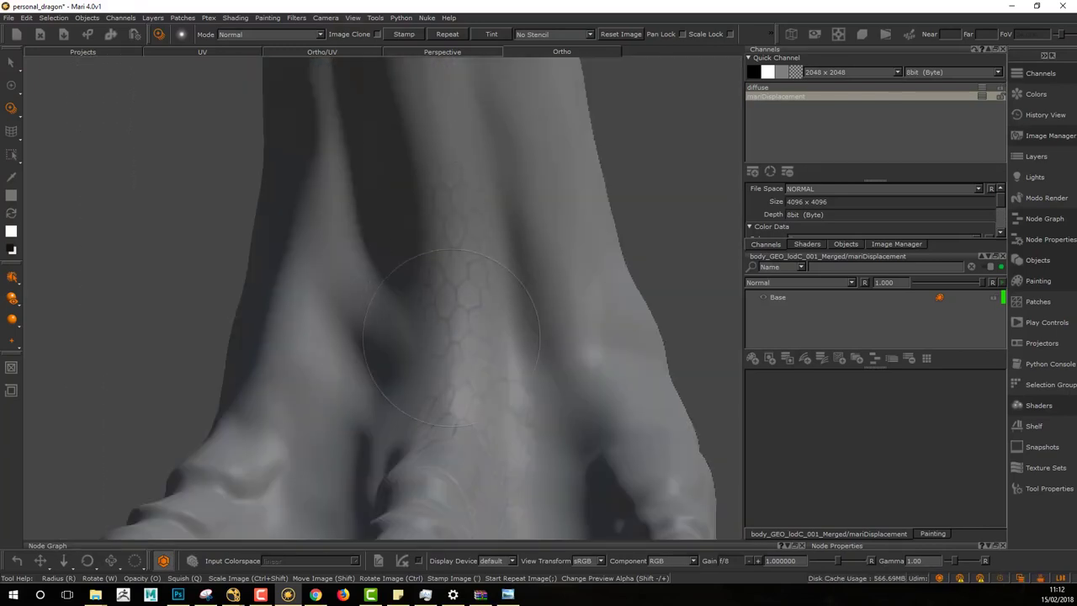
left_click_drag(425, 139, 431, 294)
left_click_drag(433, 168, 473, 334)
left_click_drag(353, 149, 319, 347)
left_click_drag(327, 165, 325, 181)
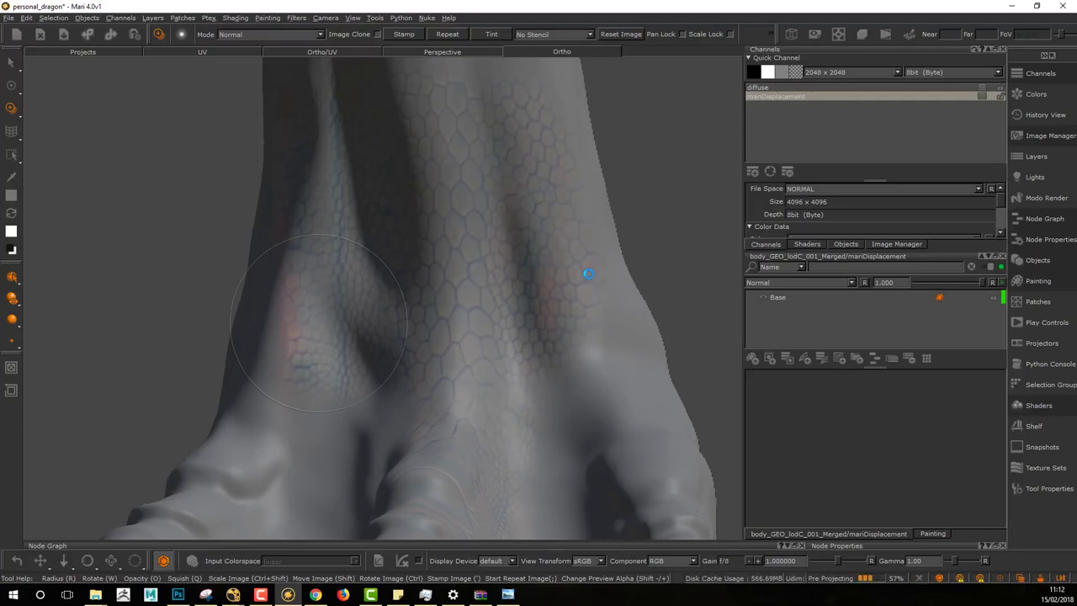
key("p")
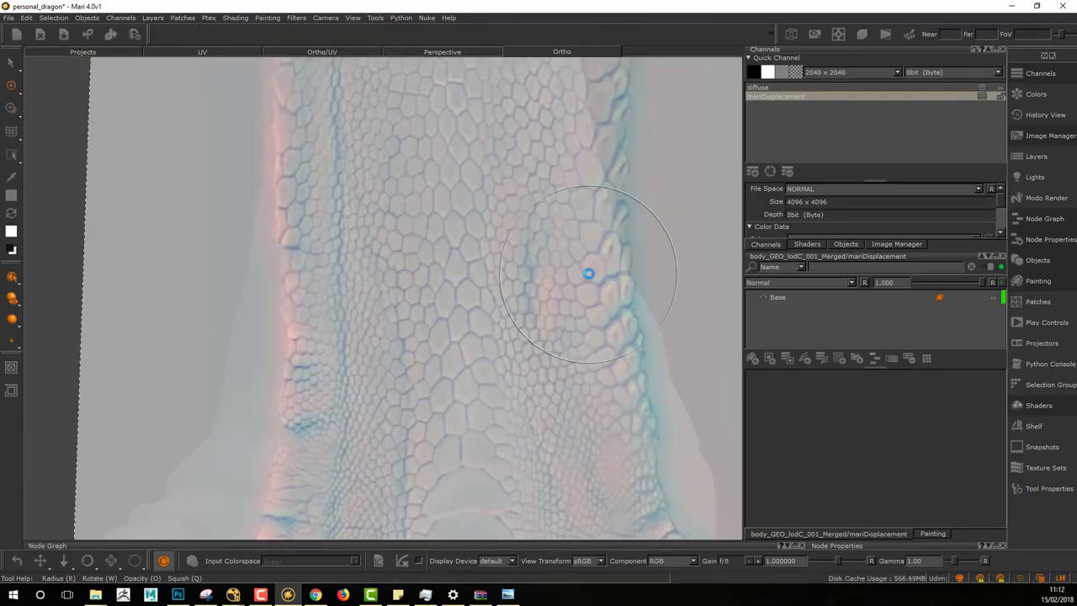
Set the AiStandard shader's Bump Weight to 1.317 while viewing the painted scales on the dragon's foot
mouse_move(612, 278)
left_mouse_down("alt")
mouse_move(516, 268)
mouse_move(640, 256)
left_mouse_up("alt")
left_click(809, 246)
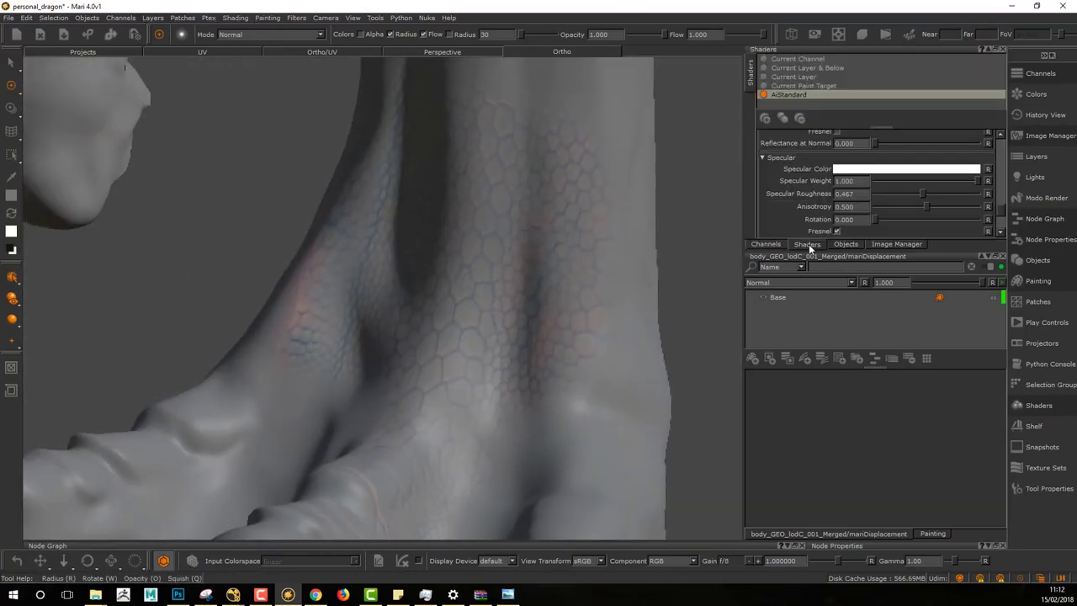
scroll(778, 201, "up", 10)
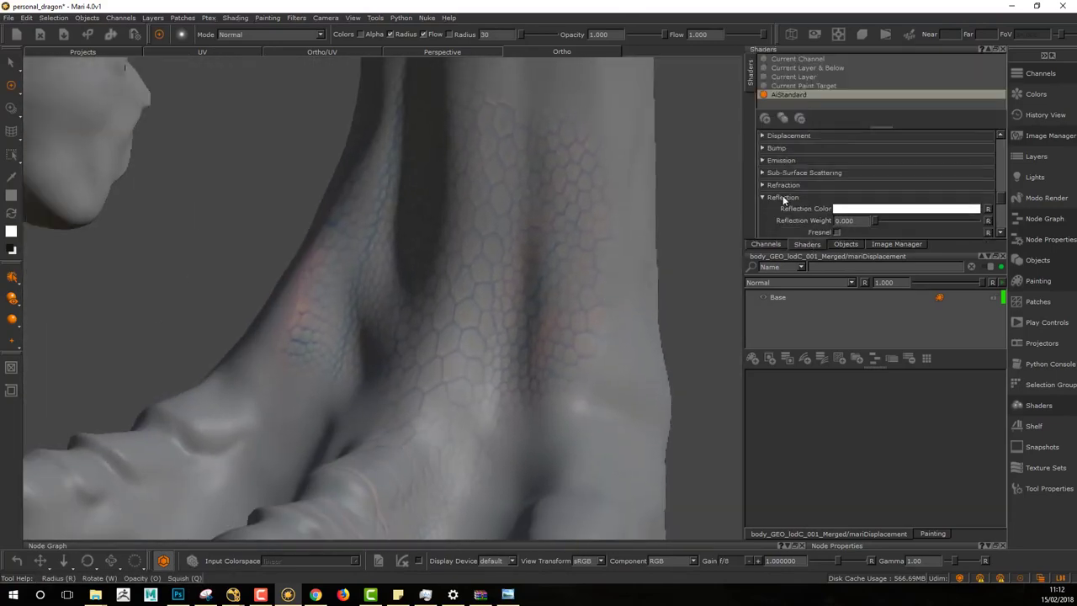
scroll(785, 197, "down", 2)
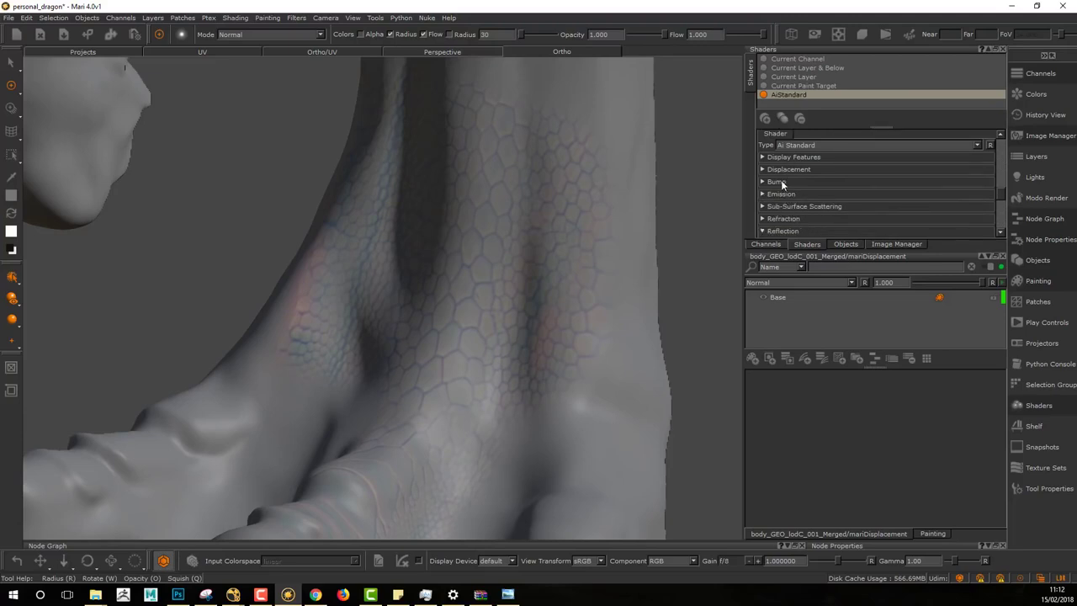
left_click(781, 182)
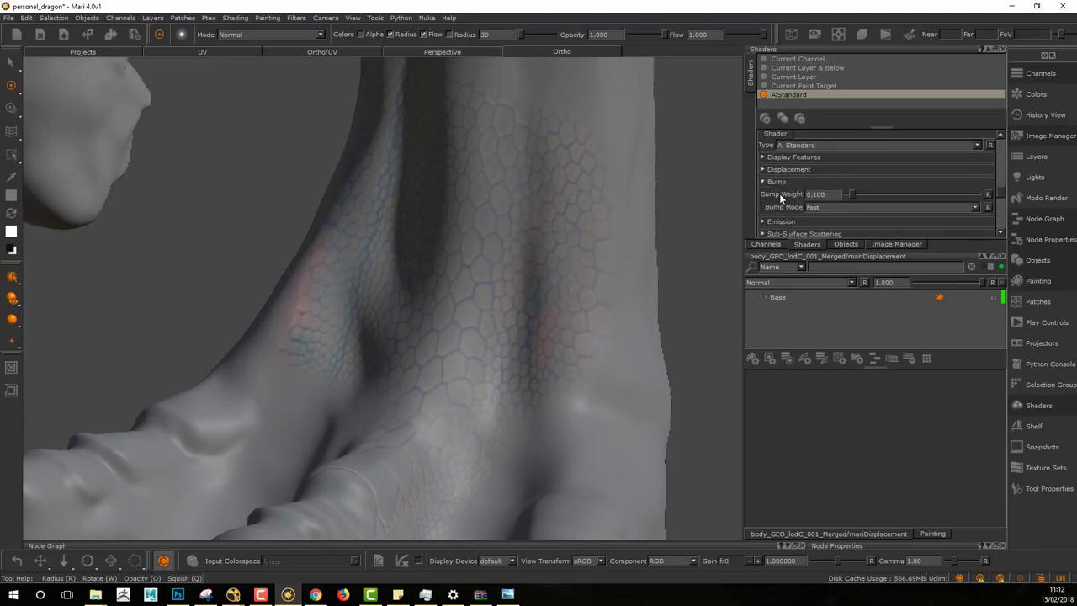
mouse_move(634, 253)
middle_mouse_down("alt")
mouse_move(663, 214)
mouse_move(656, 207)
middle_mouse_up("alt")
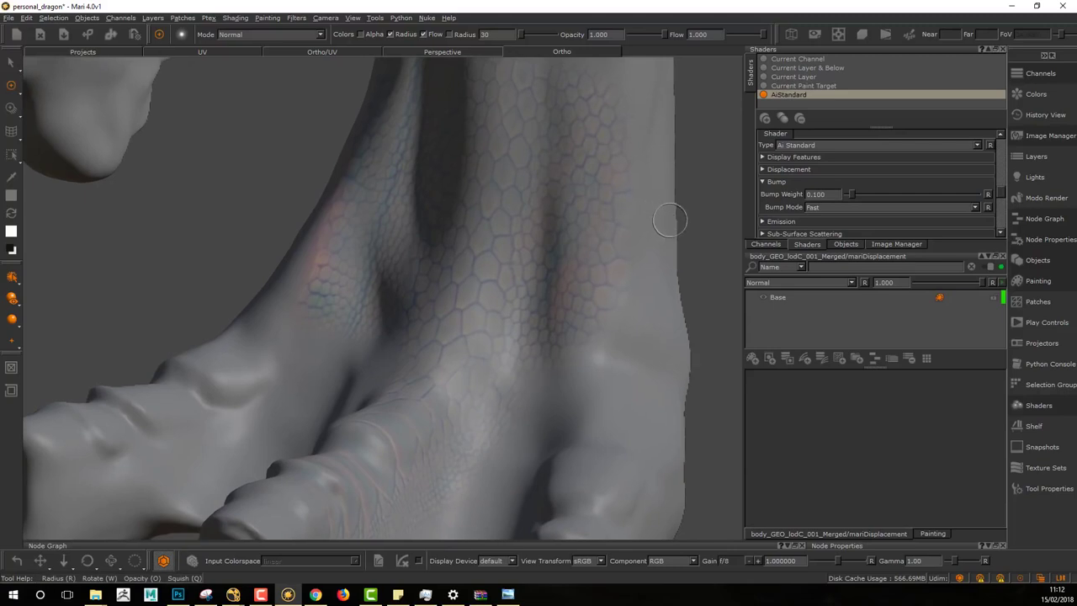
left_click_drag(669, 220, 706, 214, "alt")
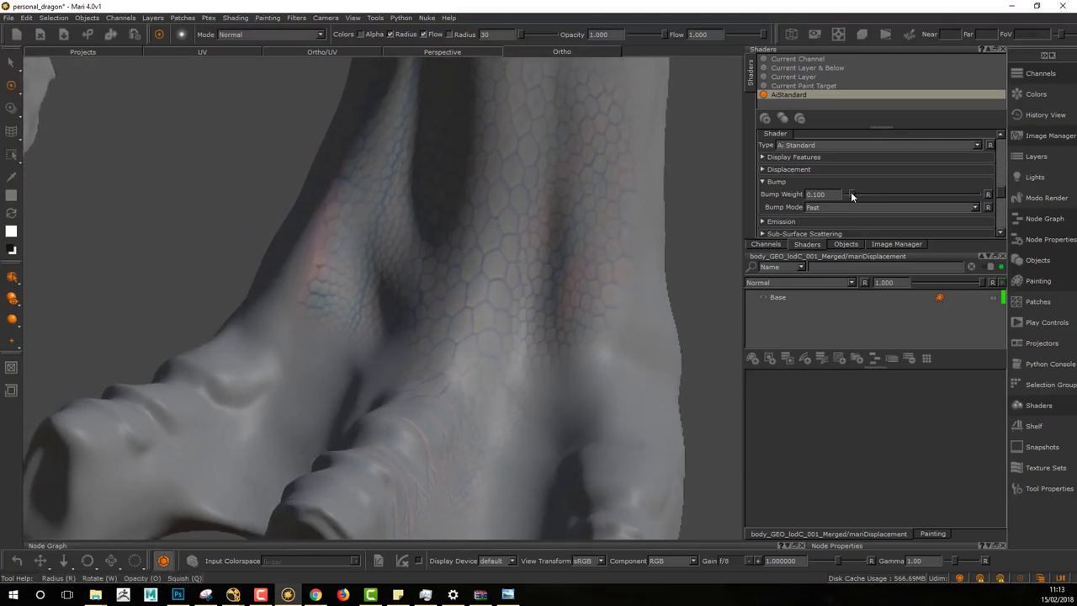
left_click_drag(870, 196, 882, 197)
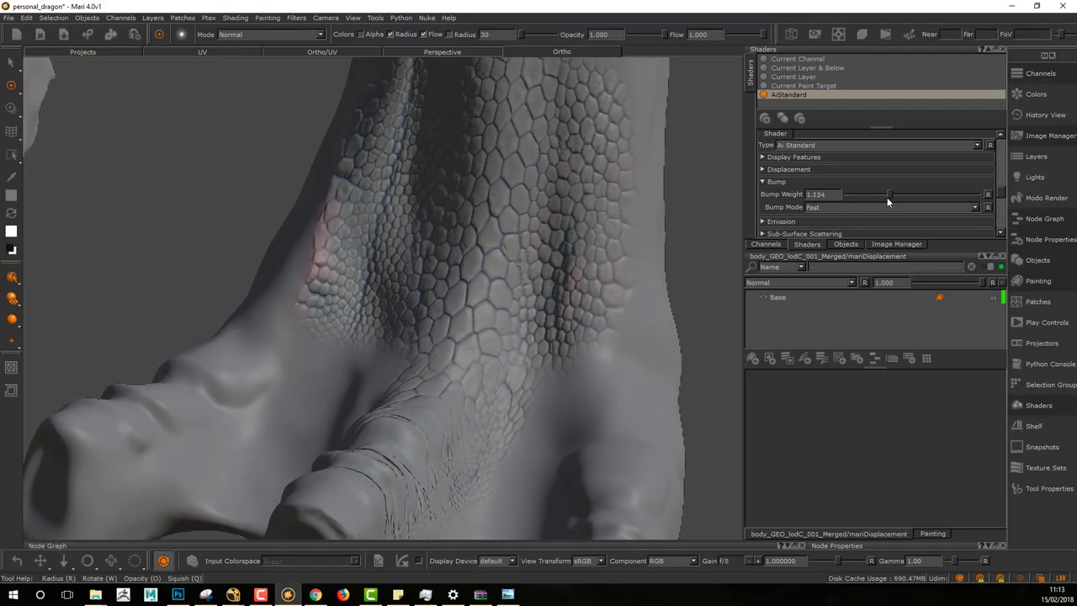
left_click_drag(888, 200, 890, 202)
right_click_drag(698, 256, 608, 267, "alt")
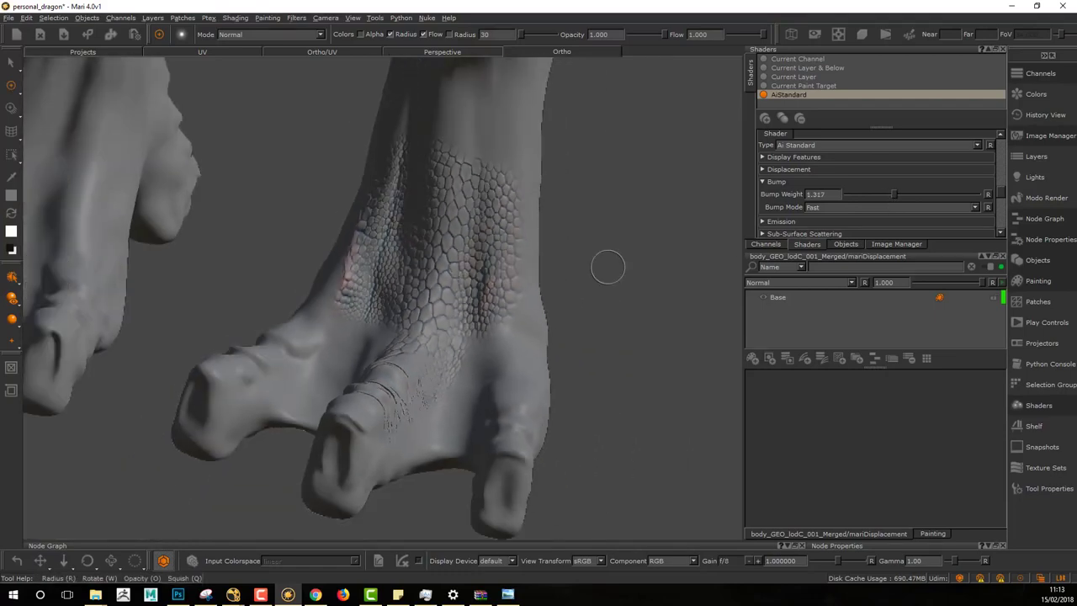
Clear the mariDisplacement channel from the AiStandard shader's Diffuse Color input
left_click_drag(608, 267, 519, 256, "alt")
middle_click_drag(519, 257, 622, 294)
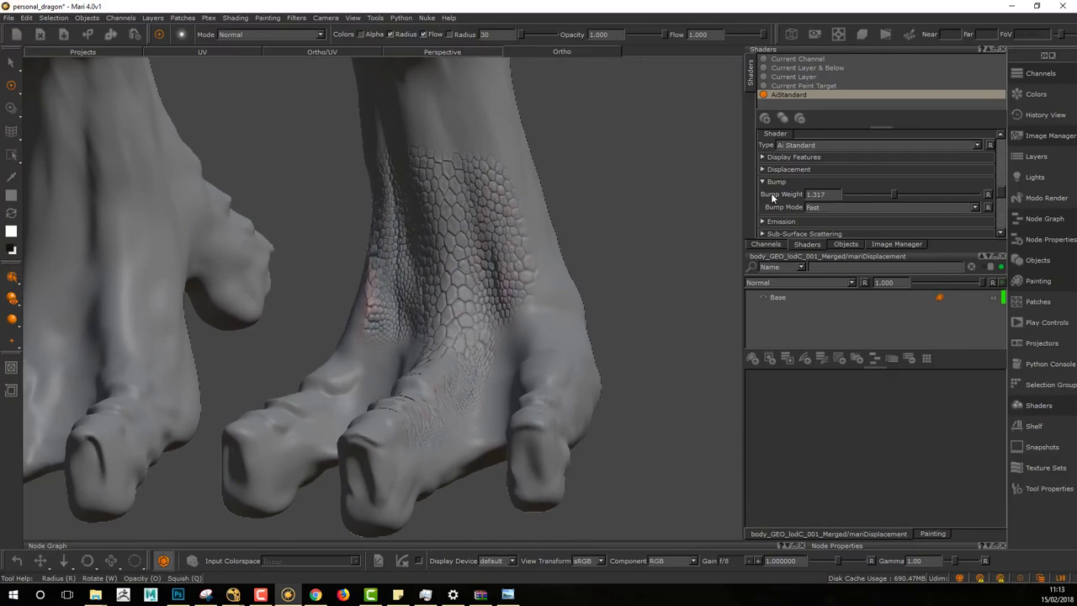
scroll(779, 195, "down", 10)
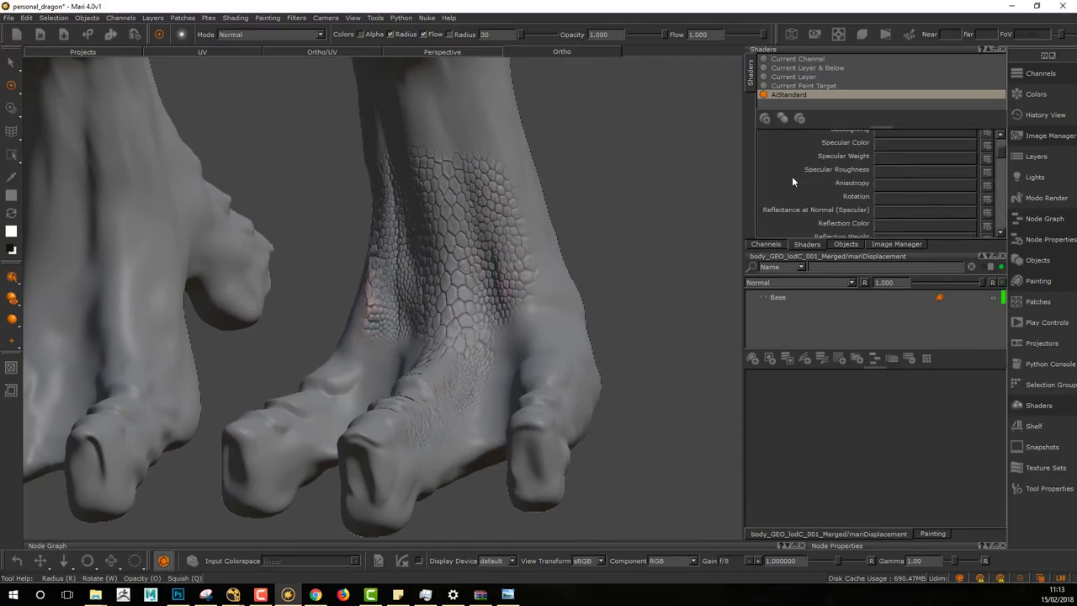
scroll(792, 181, "up", 3)
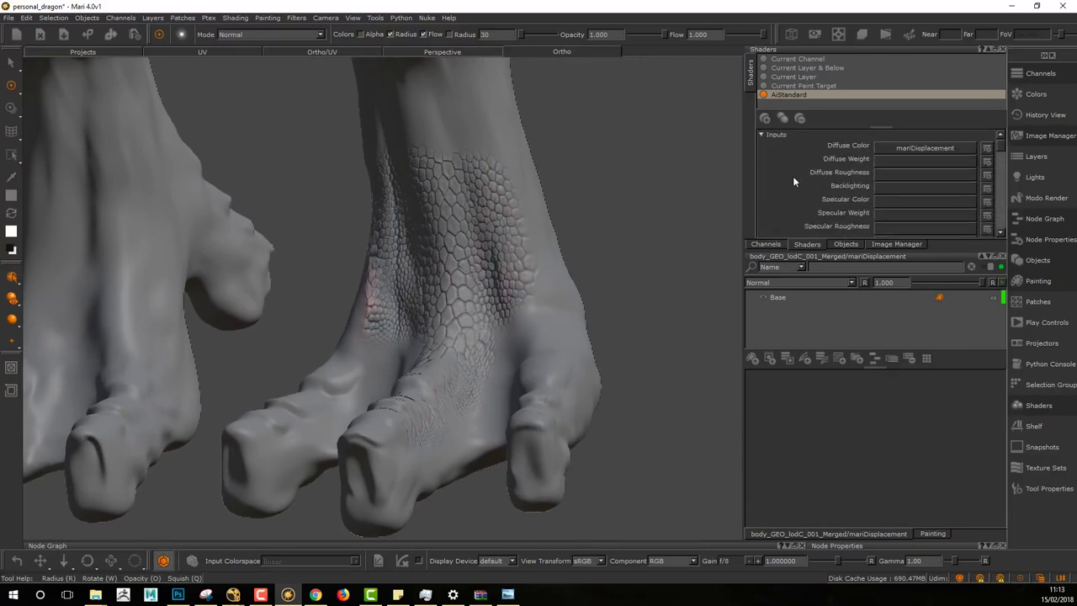
left_click(899, 148)
left_click(894, 158)
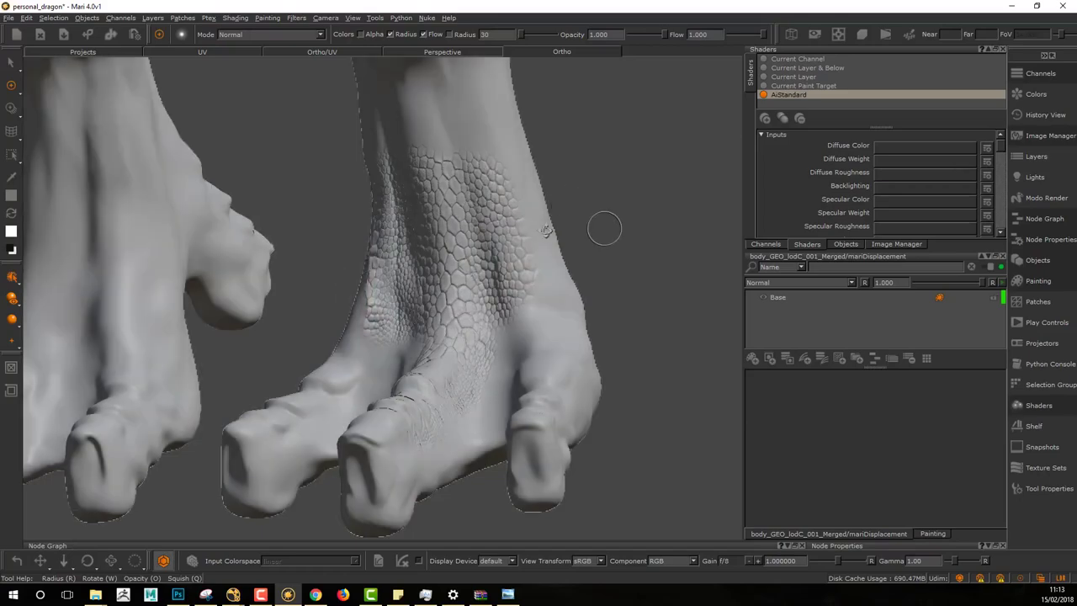
Frame the outer side of the lower leg and align the ostrich image over it beside the painted front scales
middle_click_drag(604, 228, 471, 252)
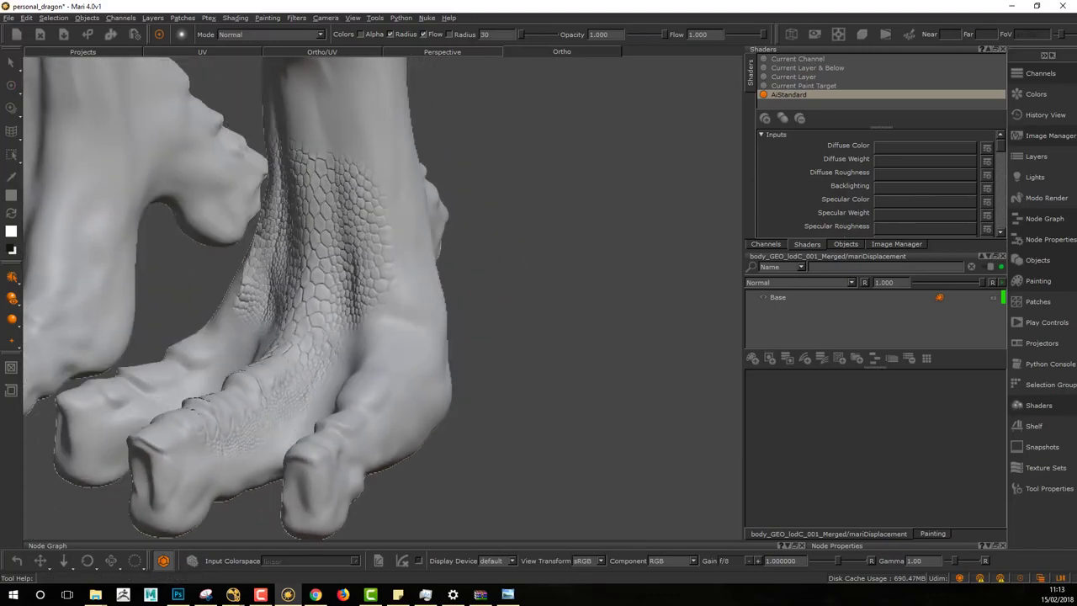
middle_click_drag(531, 273, 579, 294)
key("c")
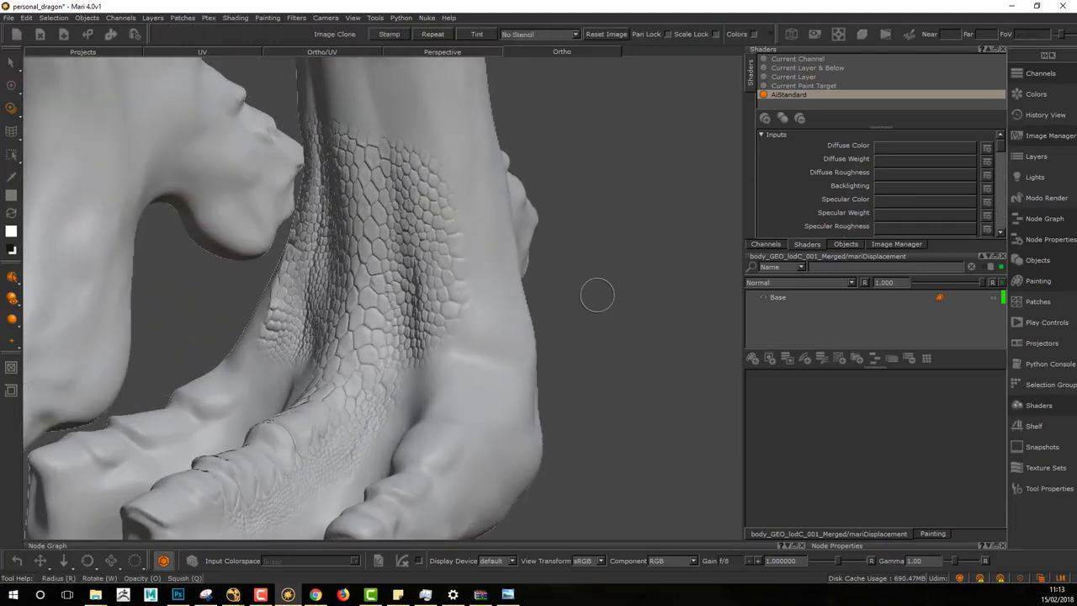
key("t")
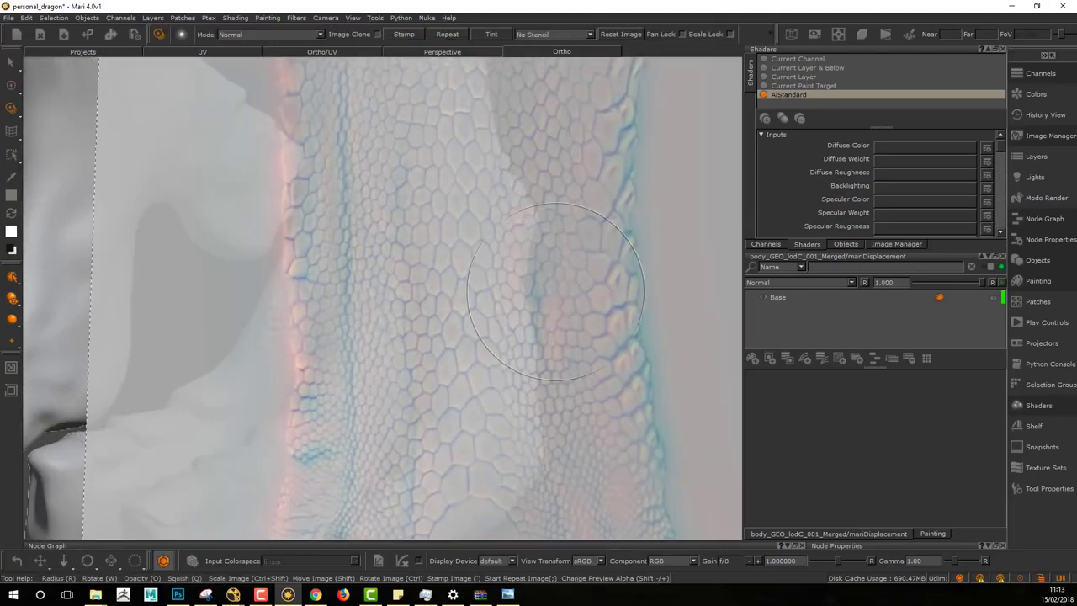
middle_click_drag(555, 292, 514, 299)
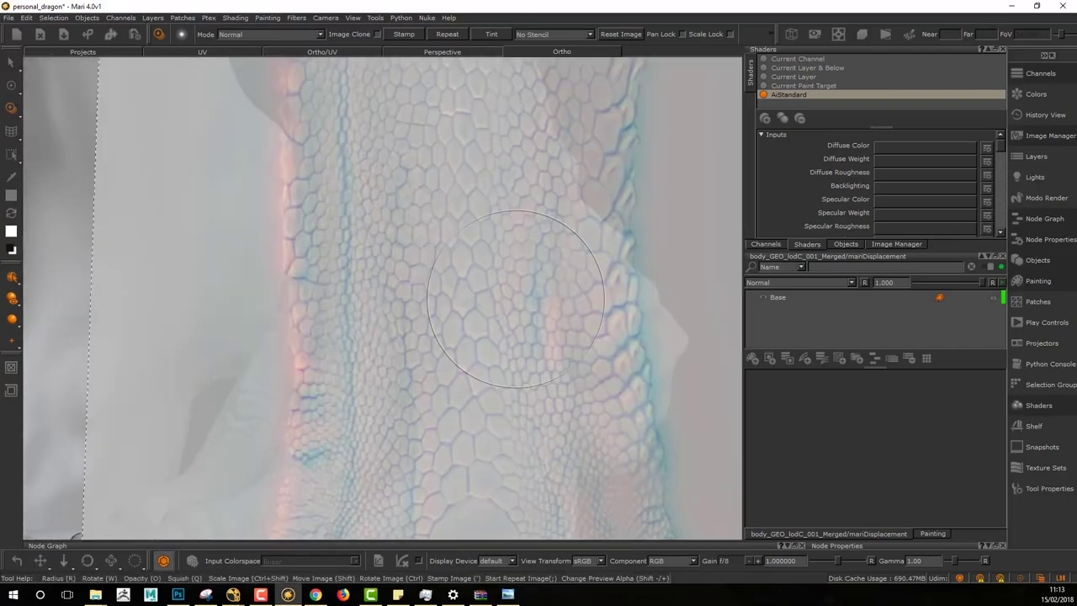
mouse_move(516, 299)
left_mouse_down("shift")
mouse_move(531, 291)
mouse_move(516, 352)
left_mouse_up("shift")
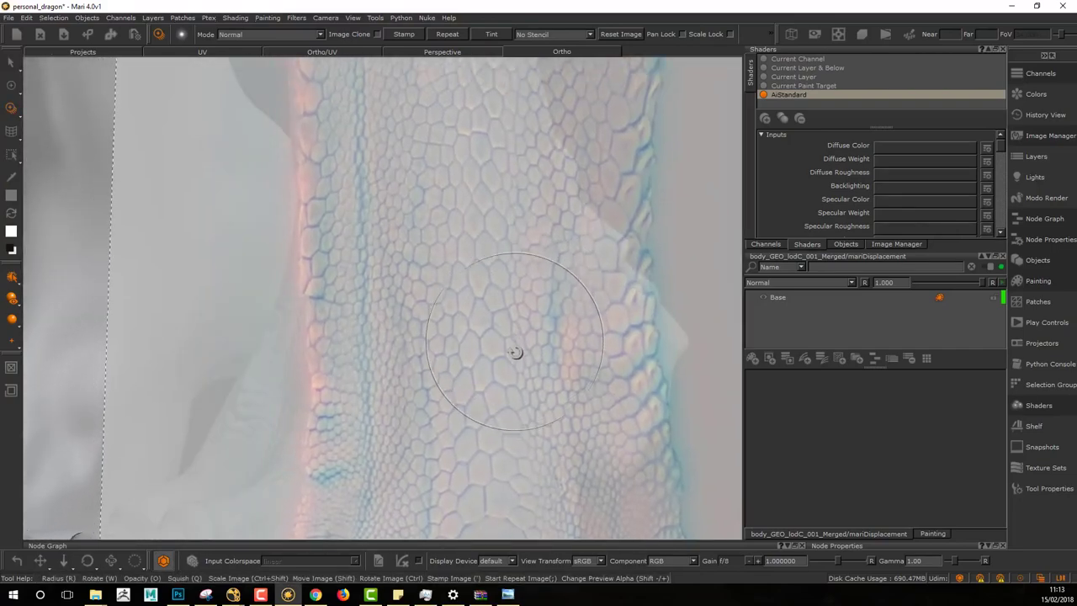
middle_click_drag(515, 351, 496, 328)
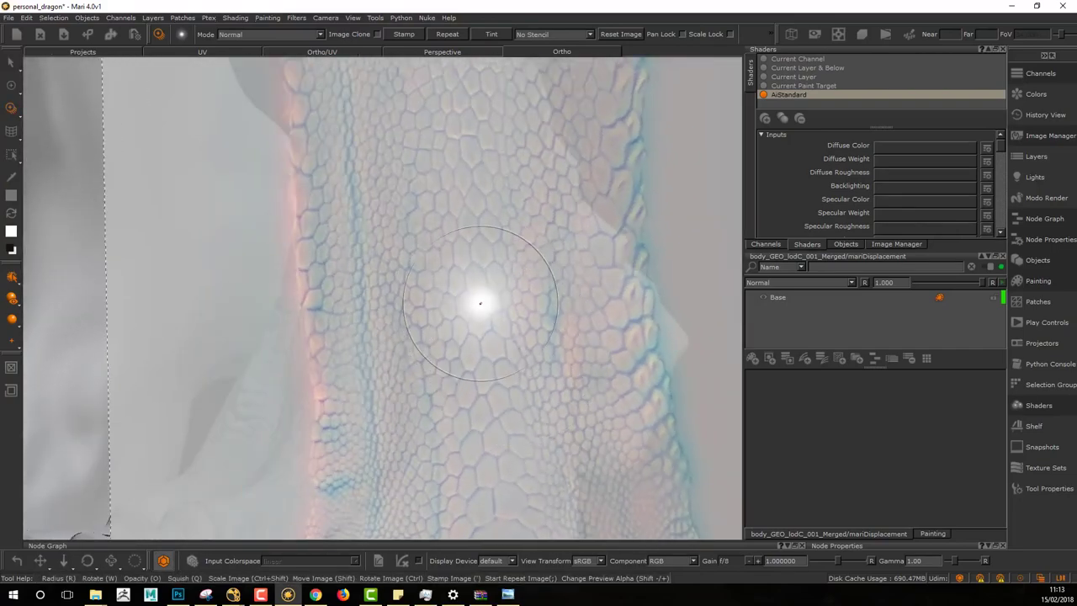
Paint the ostrich scales down the outer side of the lower leg, extending the front scales sideways
mouse_move(481, 303)
left_mouse_down()
mouse_move(439, 197)
mouse_move(470, 306)
mouse_move(435, 331)
mouse_move(453, 253)
left_mouse_up()
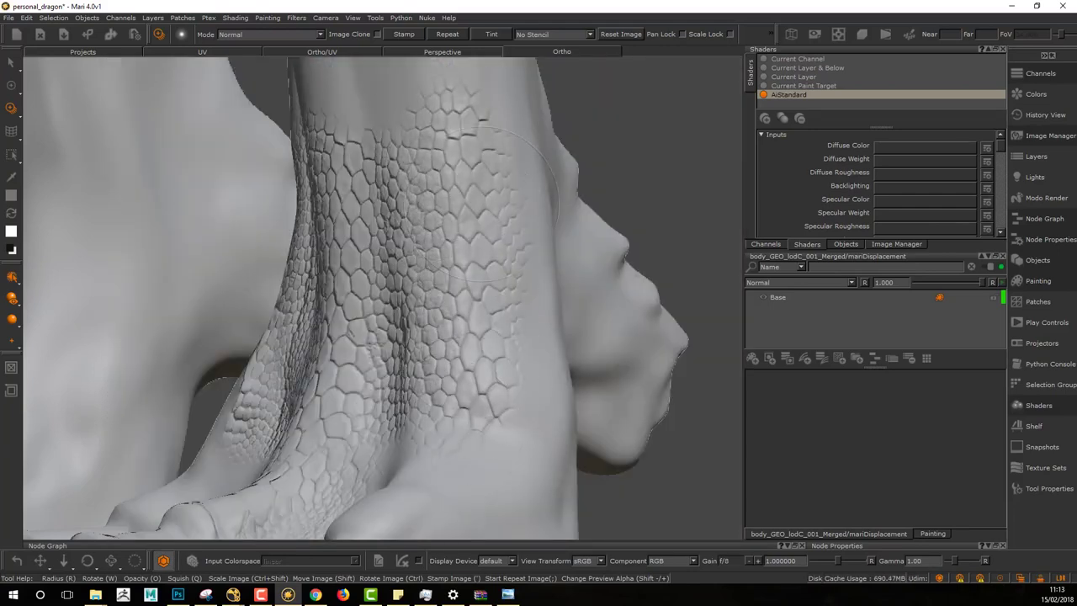
left_click_drag(478, 202, 491, 441)
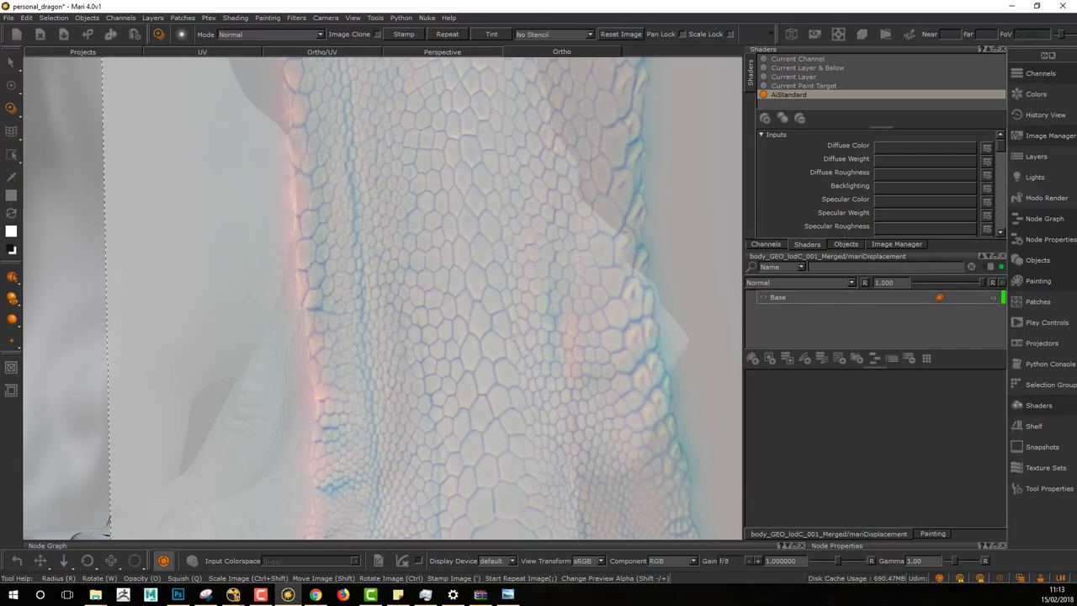
left_click_drag(454, 138, 466, 182)
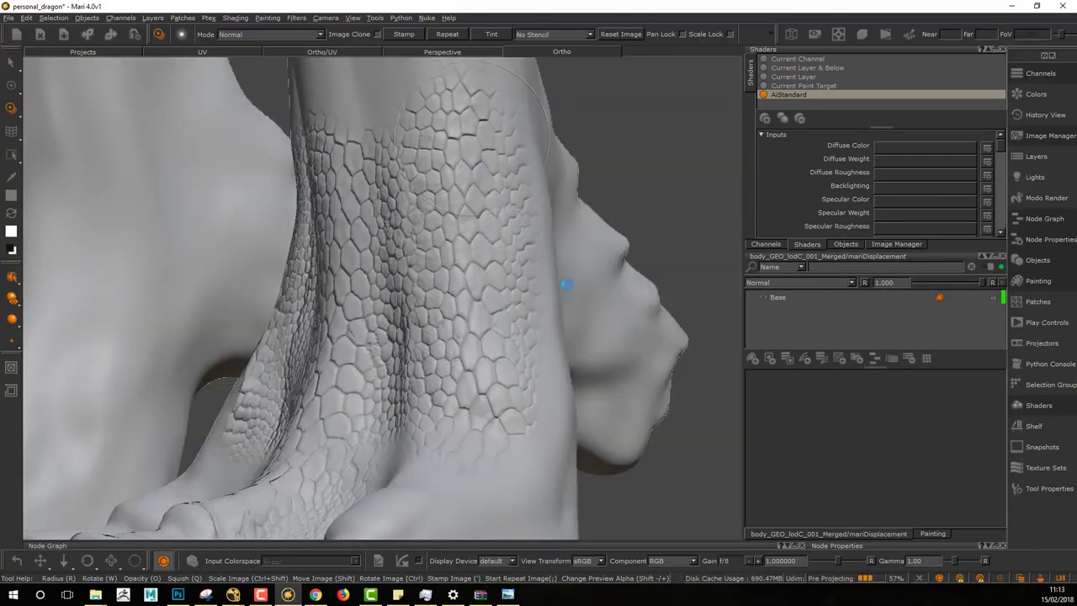
Face the outer side of the leg squarely, refit the rotated ostrich image there, and paint the scales further back toward the heel
left_click_drag(555, 372, 446, 361, "alt")
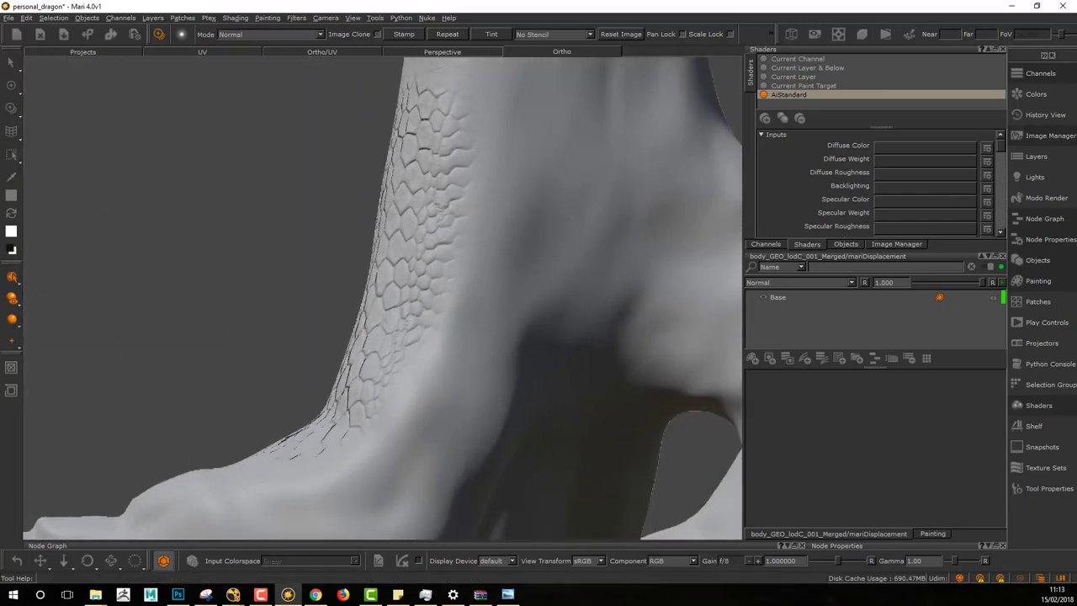
left_click_drag(513, 357, 485, 353, "alt")
middle_click_drag(504, 349, 582, 316, "alt")
right_click_drag(582, 316, 496, 326, "alt")
middle_click_drag(496, 327, 487, 353, "alt")
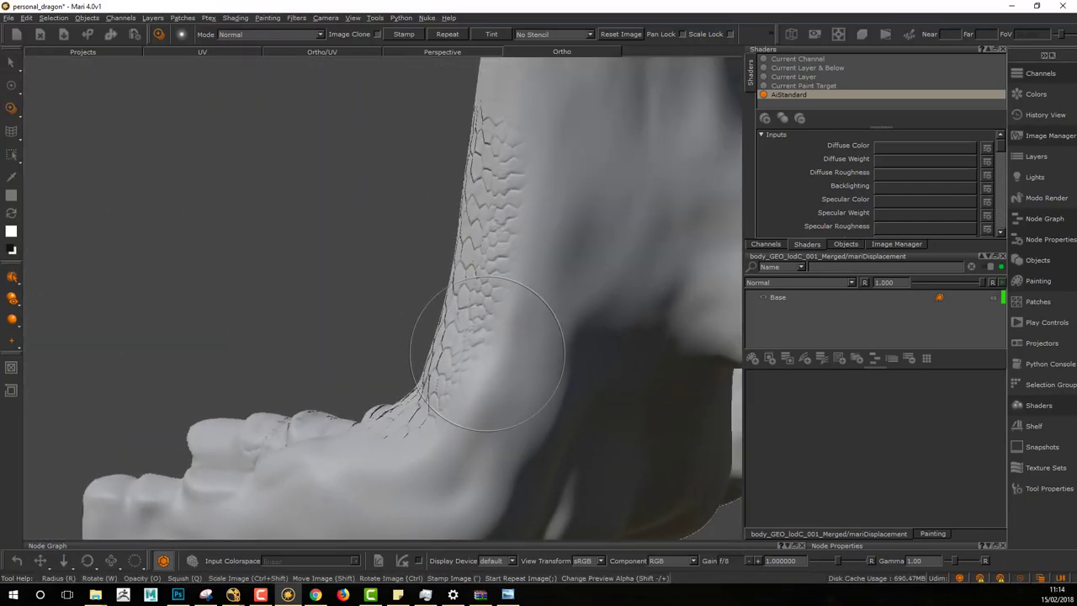
mouse_move(490, 343)
left_mouse_down("ctrl")
mouse_move(486, 354)
mouse_move(504, 345)
mouse_move(509, 358)
left_mouse_up("ctrl")
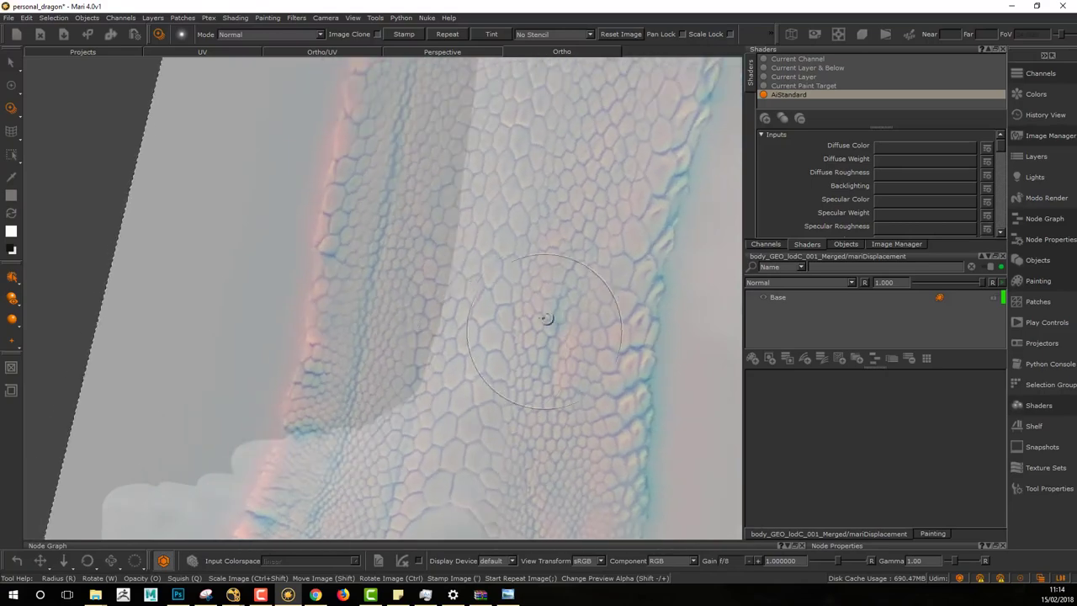
mouse_move(530, 314)
left_mouse_down("shift")
mouse_move(574, 322)
mouse_move(565, 326)
left_mouse_up("shift")
mouse_move(514, 238)
left_mouse_down()
mouse_move(514, 360)
mouse_move(531, 156)
mouse_move(514, 360)
mouse_move(482, 406)
mouse_move(571, 158)
left_mouse_up()
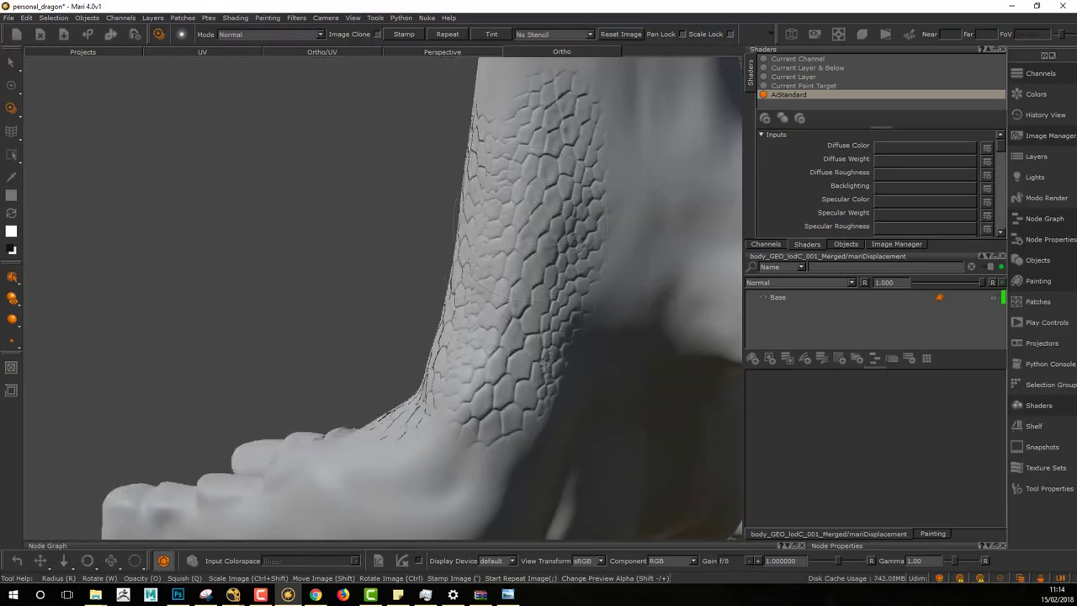
Return to the Paint tool and examine the painted scales around the front and outer side of the lower leg
mouse_move(630, 409)
left_mouse_down("alt")
mouse_move(629, 371)
mouse_move(640, 361)
mouse_move(682, 367)
mouse_move(656, 367)
left_mouse_up("alt")
right_click_drag(657, 367, 569, 370, "alt")
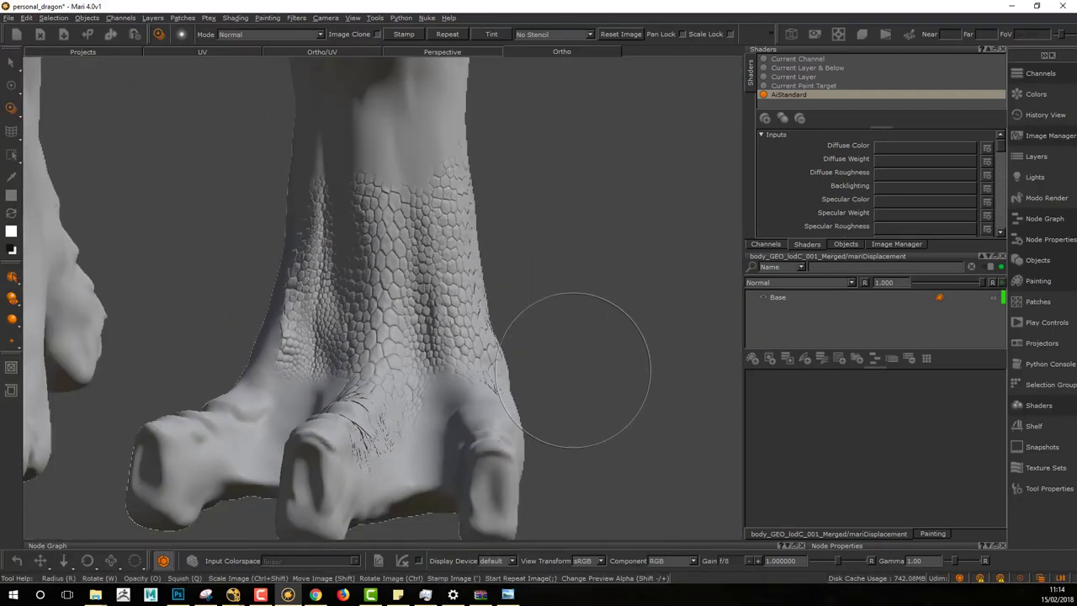
key("p")
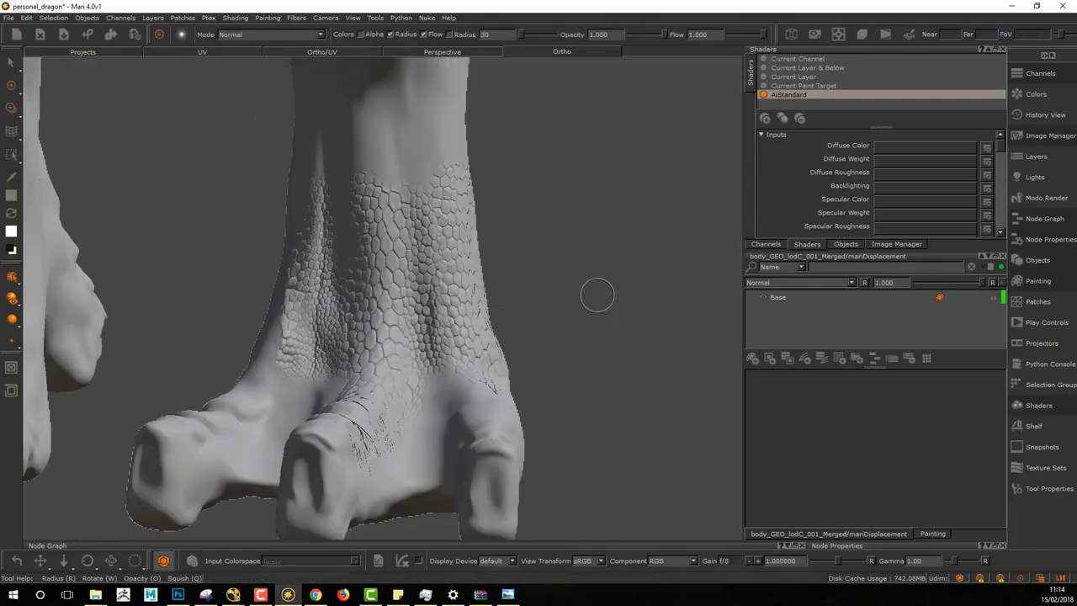
left_click_drag(597, 294, 454, 295, "alt")
middle_click_drag(598, 295, 671, 341, "alt")
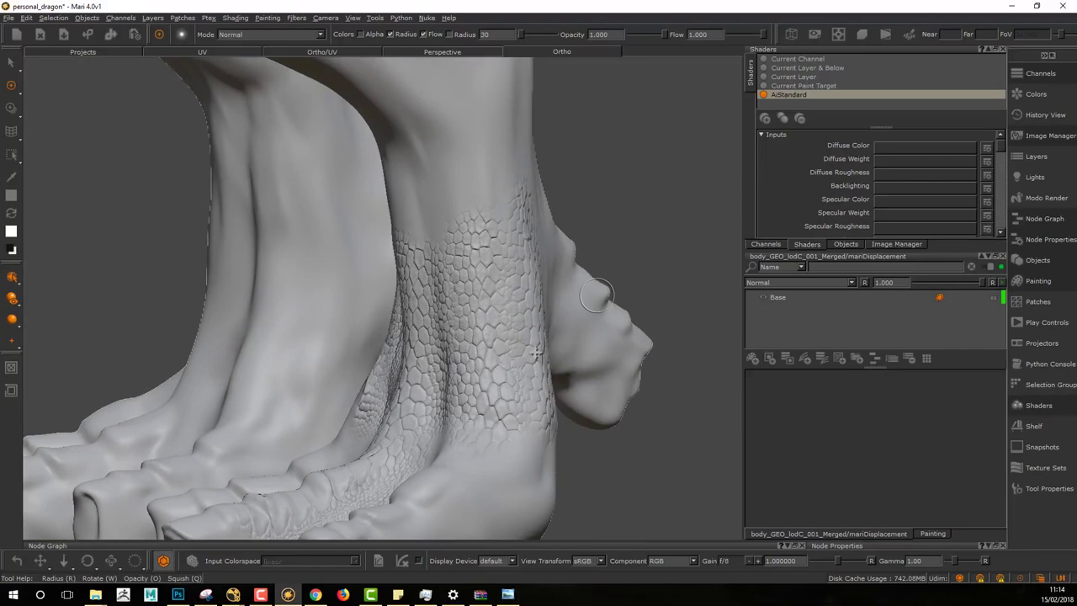
left_click_drag(597, 295, 502, 270, "alt")
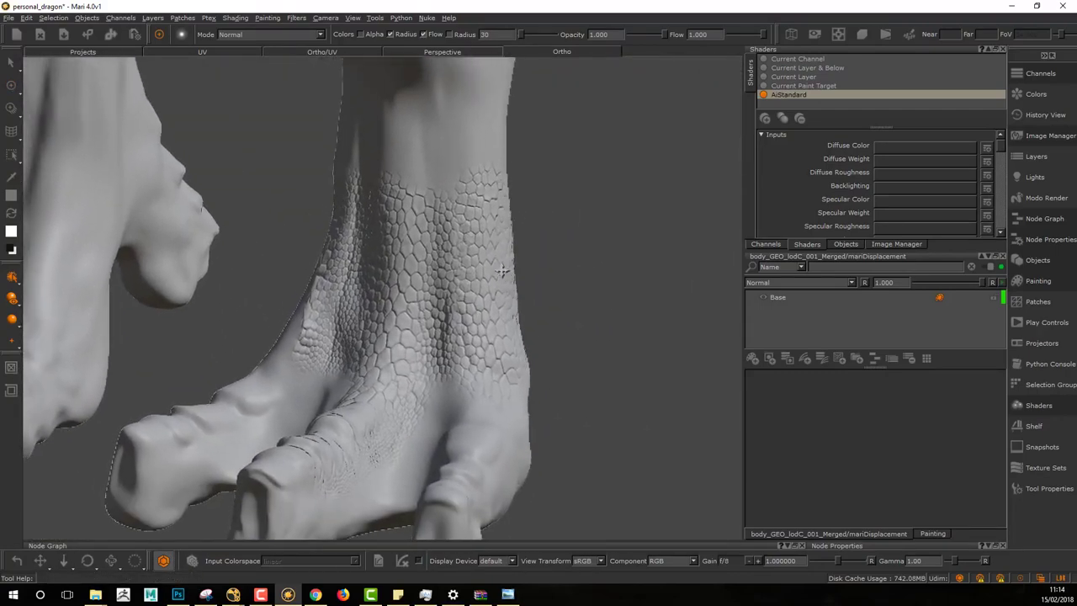
right_click_drag(502, 270, 572, 298, "alt")
left_click_drag(572, 298, 515, 330, "alt")
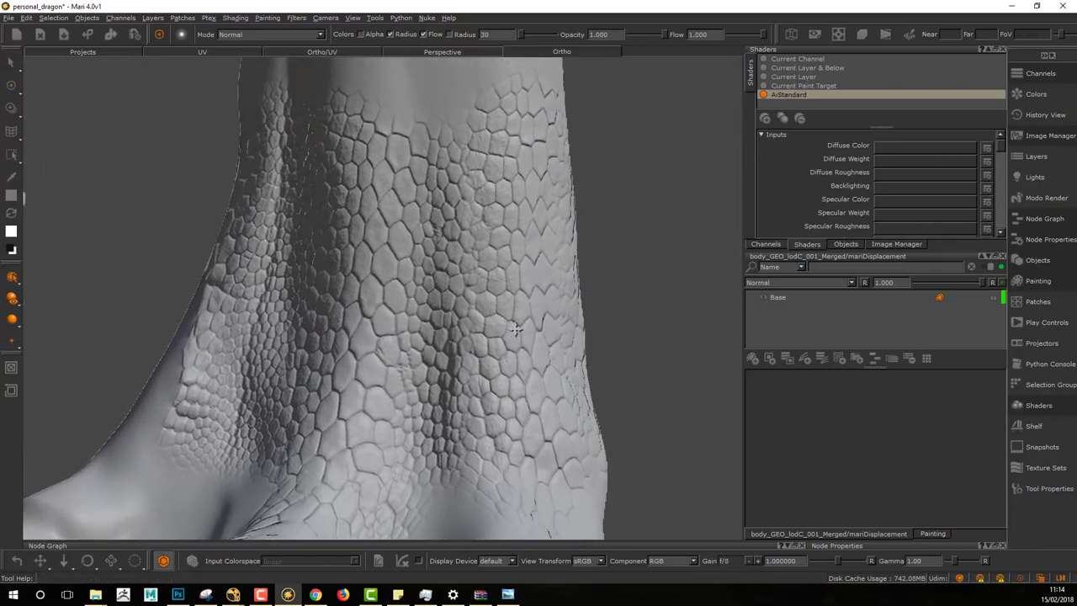
key("p")
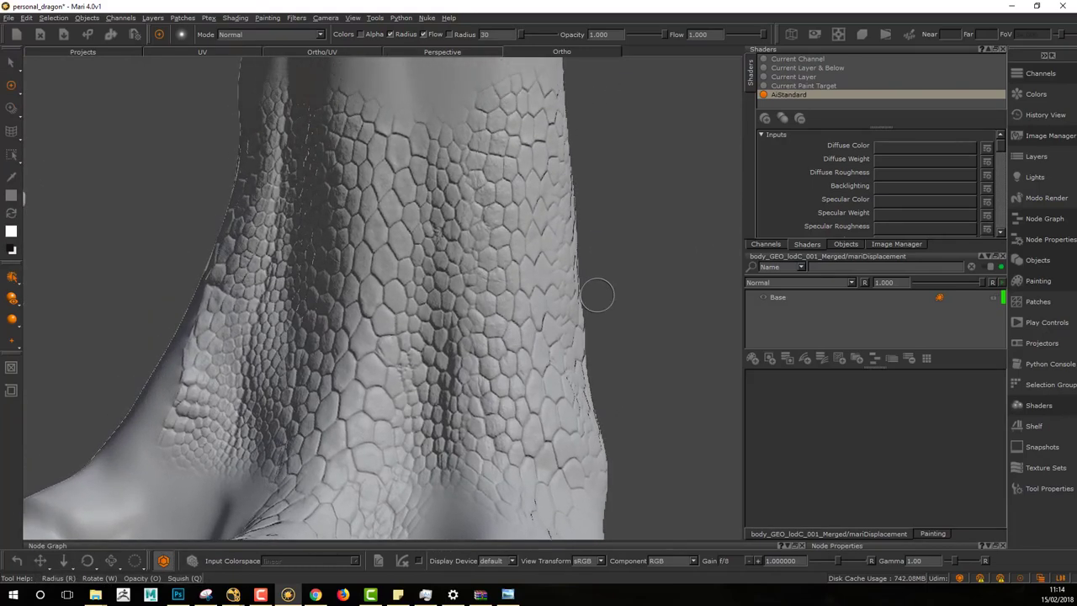
left_click_drag(598, 295, 601, 339, "alt")
Rename the Base layer of the mariDisplacement channel to baseDisp_LR
left_click(850, 299)
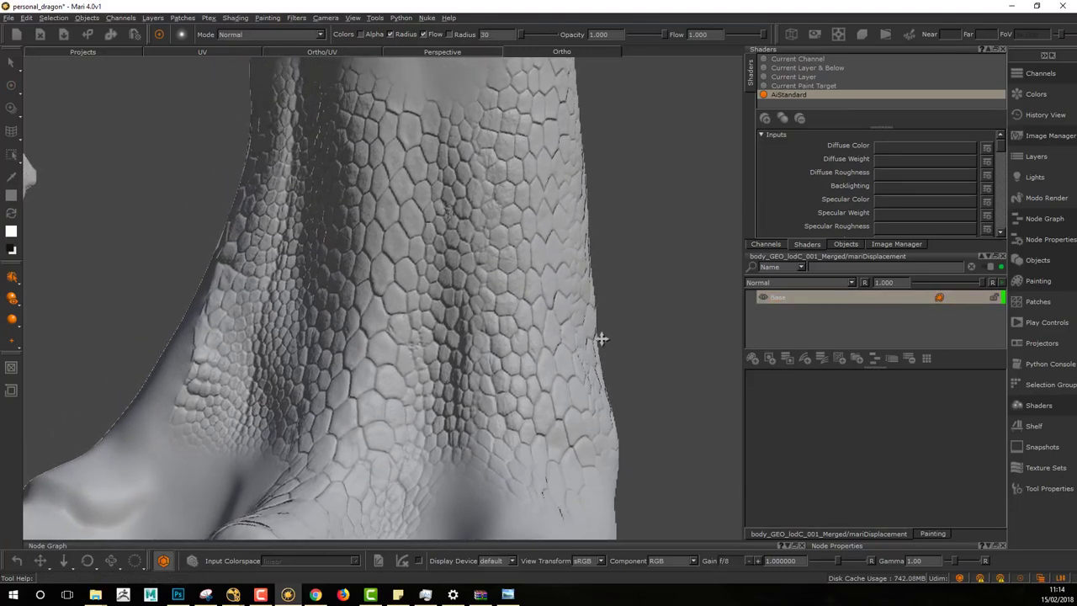
double_click(798, 298)
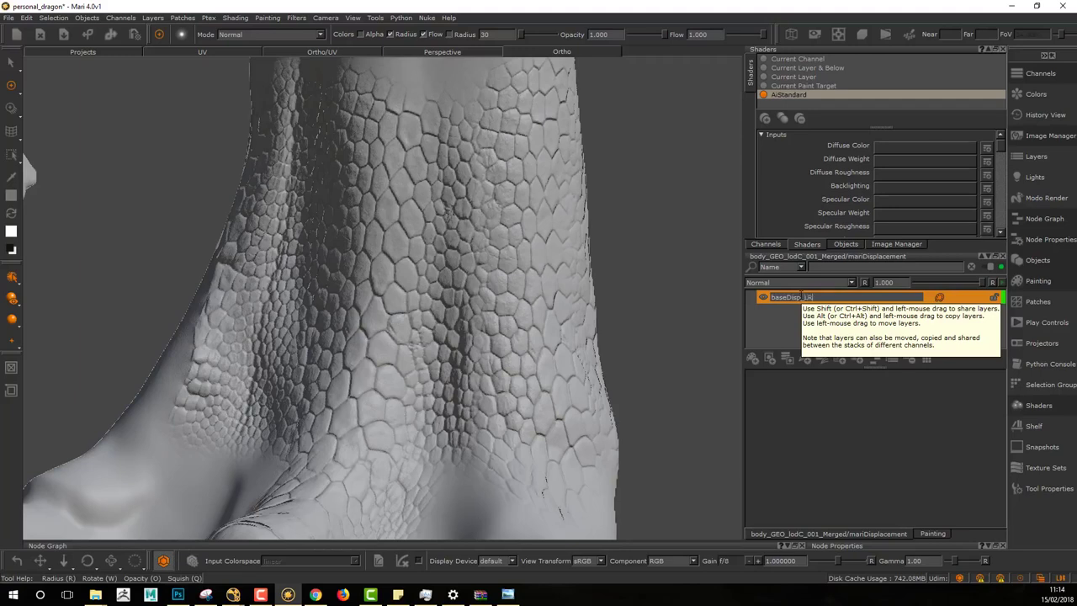
key("Return")
Group the baseDisp_LR layer and name the group baseDisp_GRP
middle_click_drag(596, 295, 630, 286, "alt")
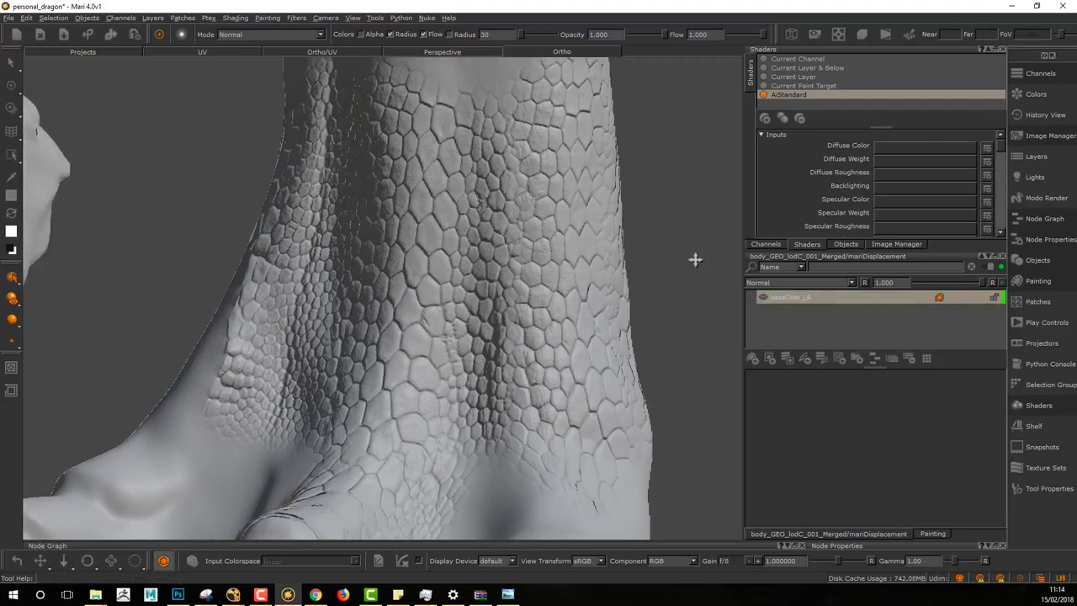
left_click(858, 361)
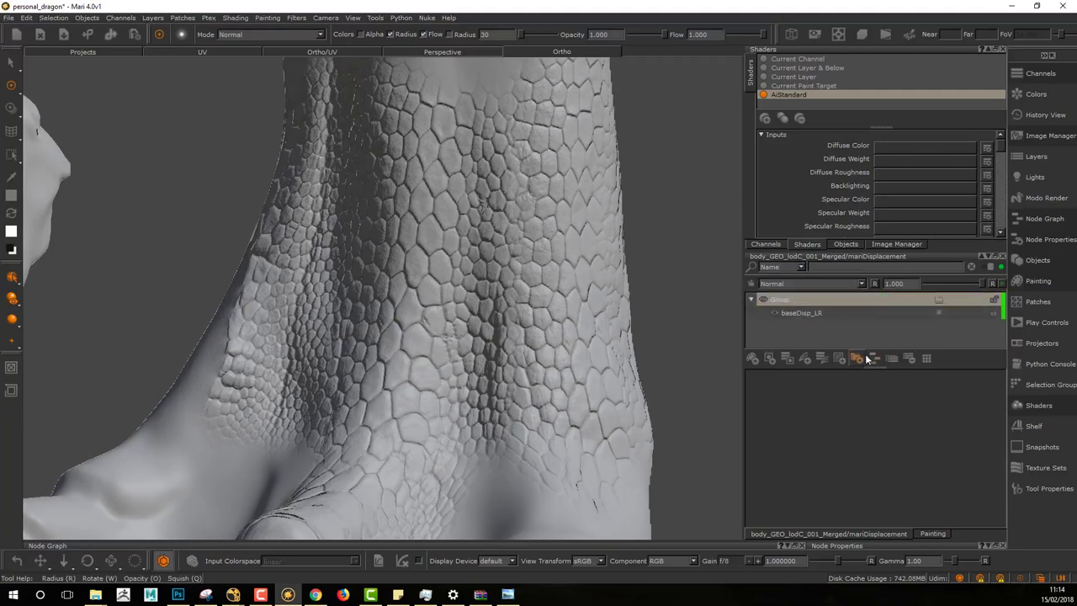
double_click(799, 307)
type("base")
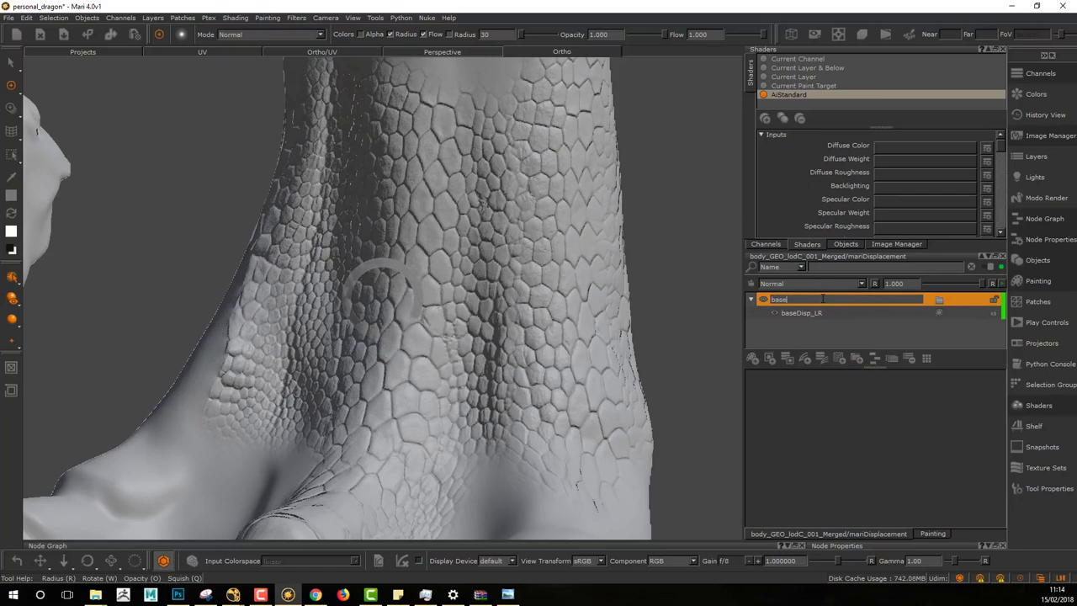
type("Disp_GRP")
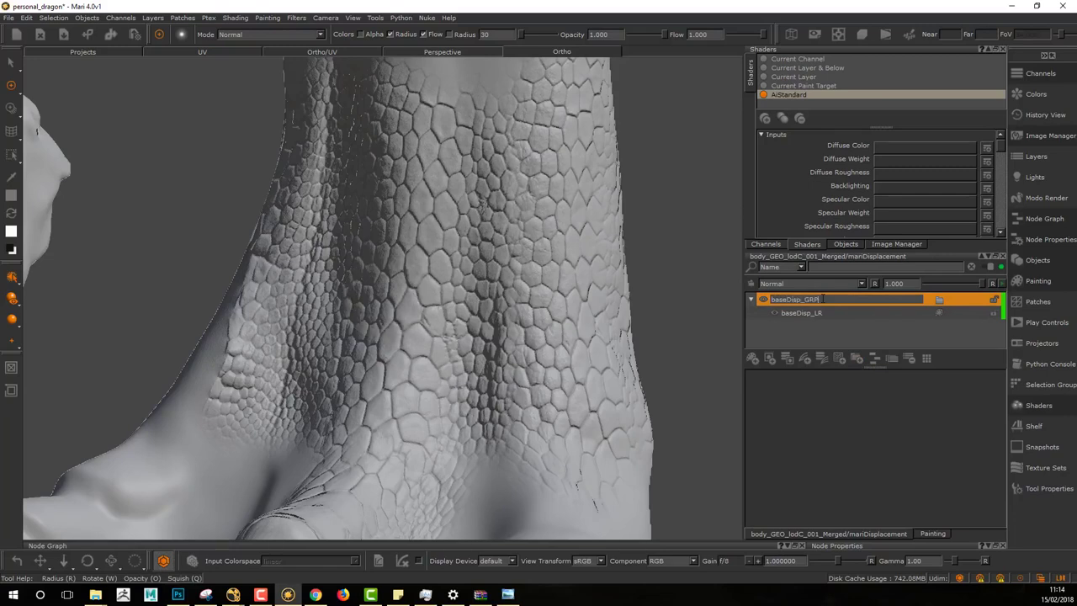
key("Return")
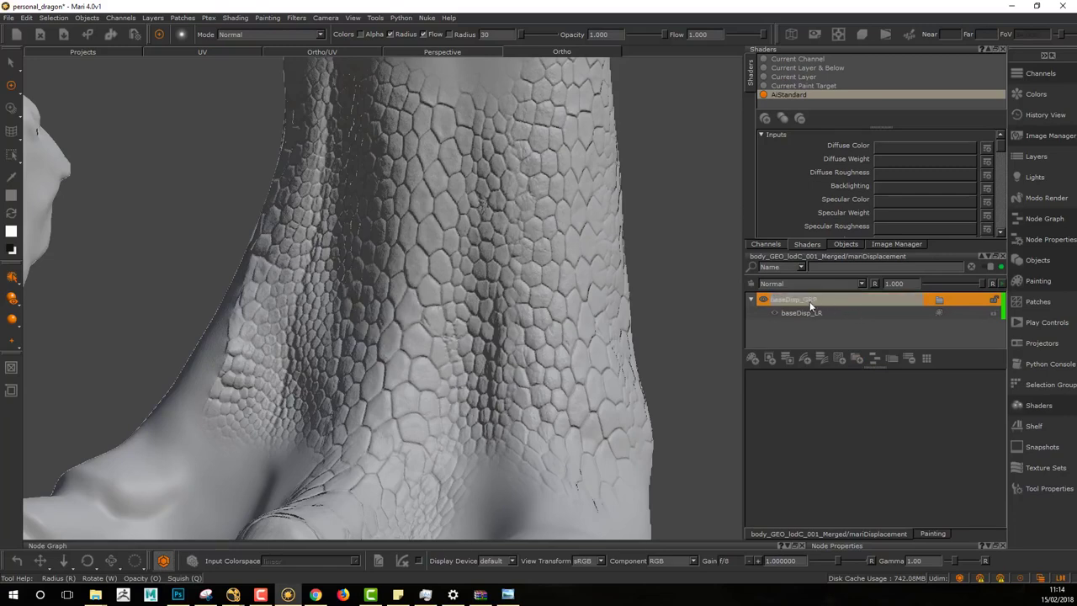
Show the leg with flat lighting and add a Color Switch adjustment above baseDisp_LR inside the baseDisp_GRP group
left_click(813, 312)
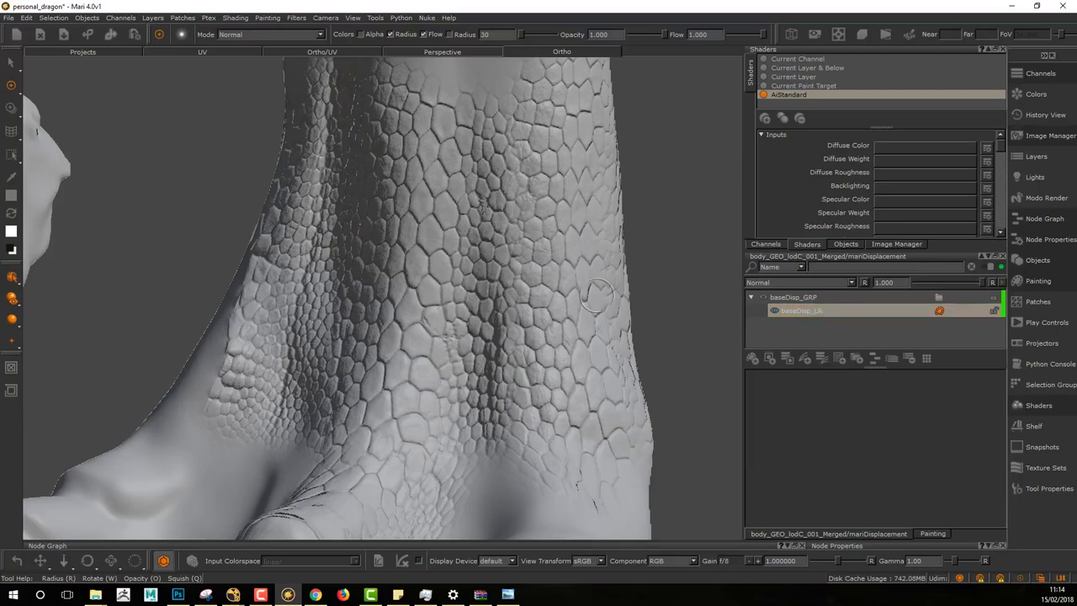
key("F1")
mouse_move(678, 311)
middle_mouse_down("alt")
mouse_move(661, 286)
mouse_move(674, 320)
middle_mouse_up("alt")
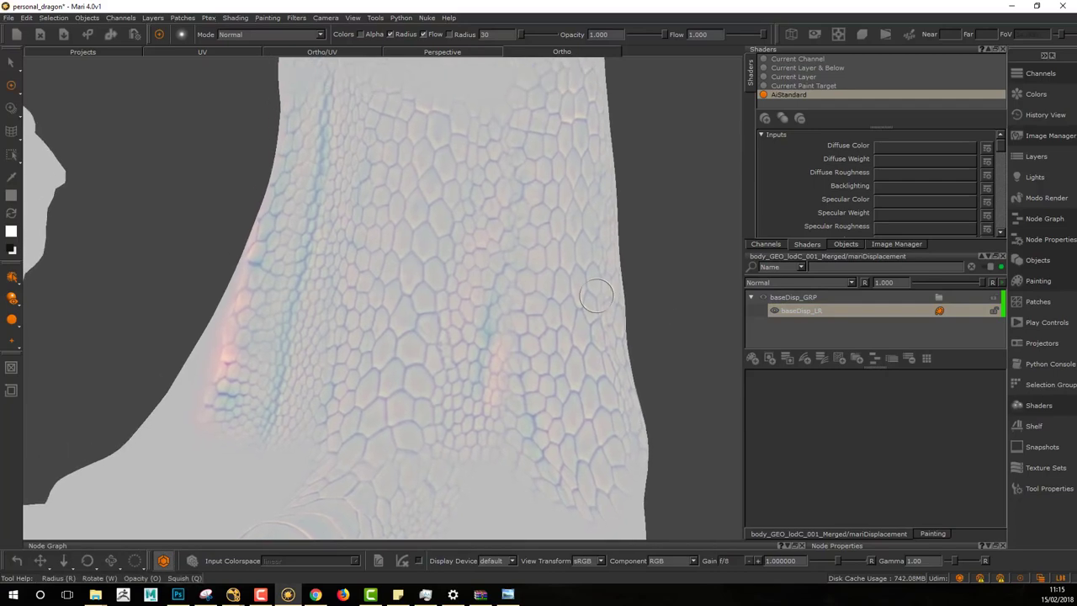
mouse_move(597, 295)
middle_mouse_down("alt")
mouse_move(596, 284)
mouse_move(593, 298)
middle_mouse_up("alt")
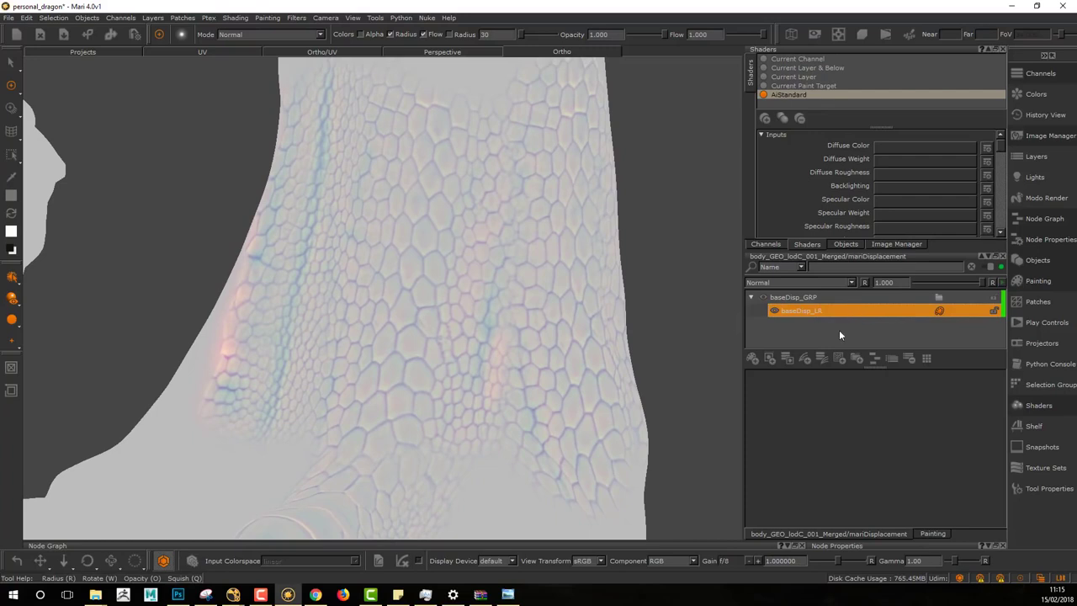
left_click(806, 360)
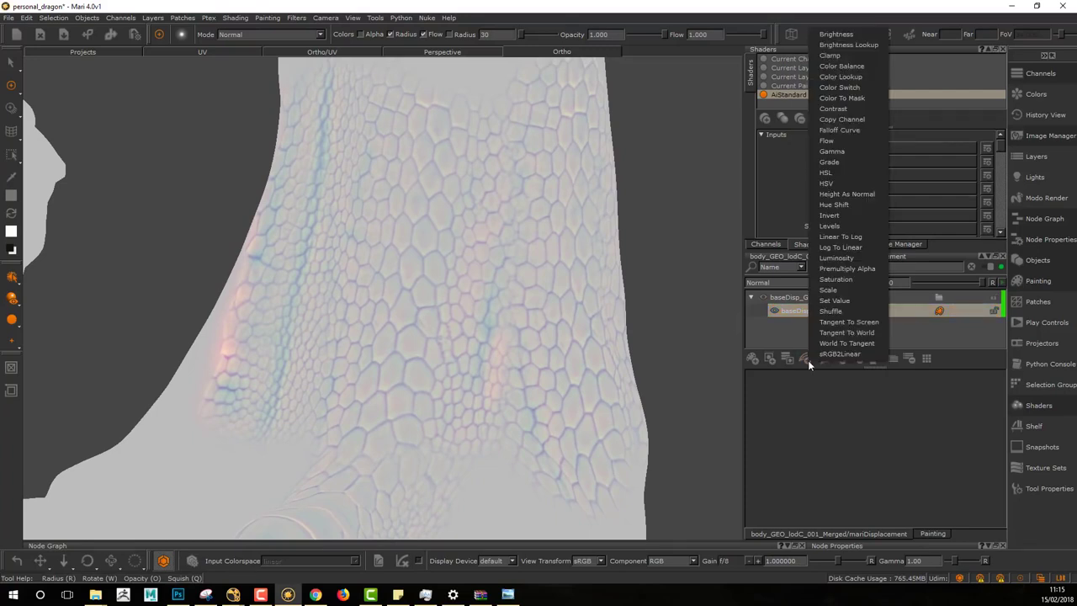
left_click(854, 88)
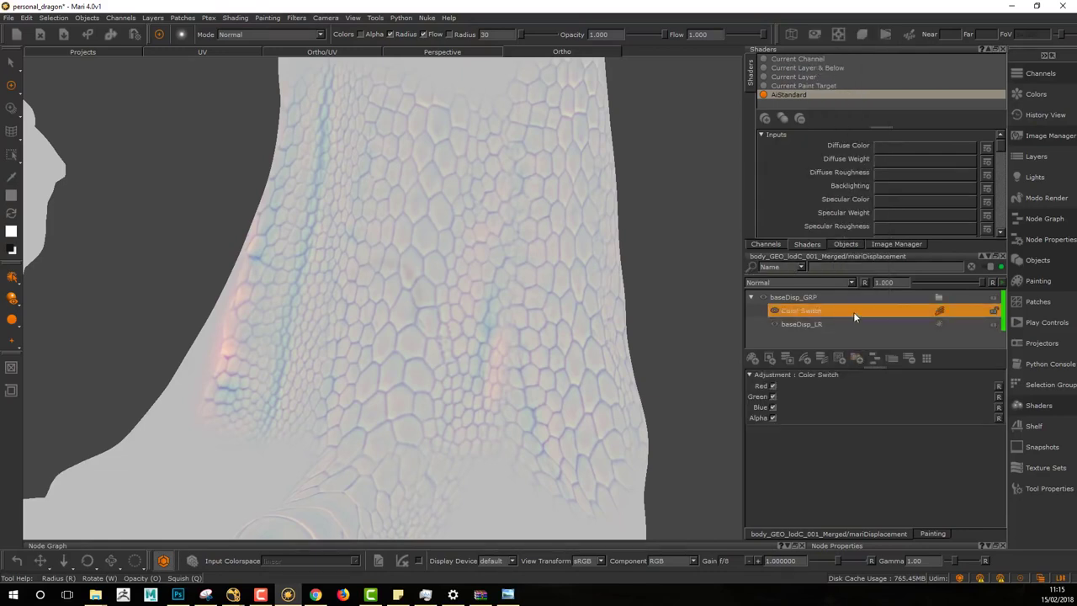
Replace the Color Switch with a Copy Channel adjustment set to Red above baseDisp_LR, and check the leg in flat and full lighting
left_click(807, 359)
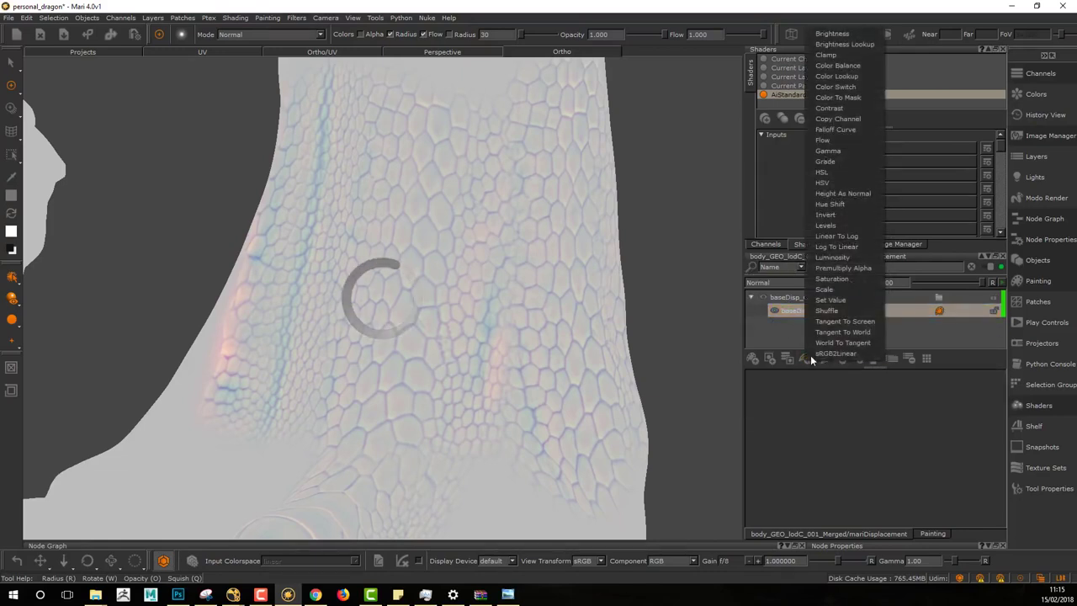
left_click(853, 119)
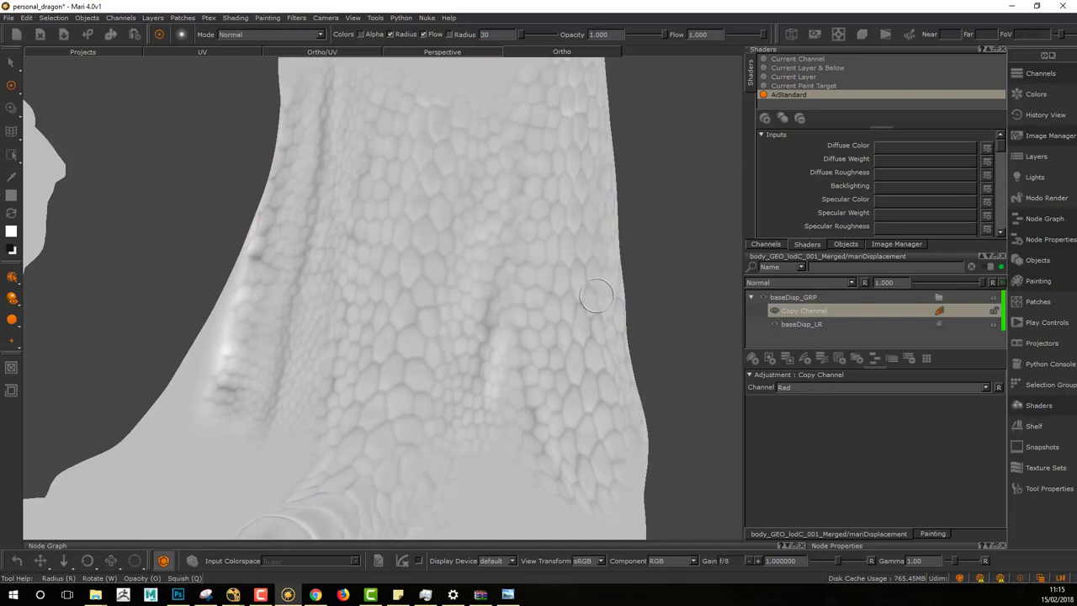
key("F3")
key("F1")
key("F3")
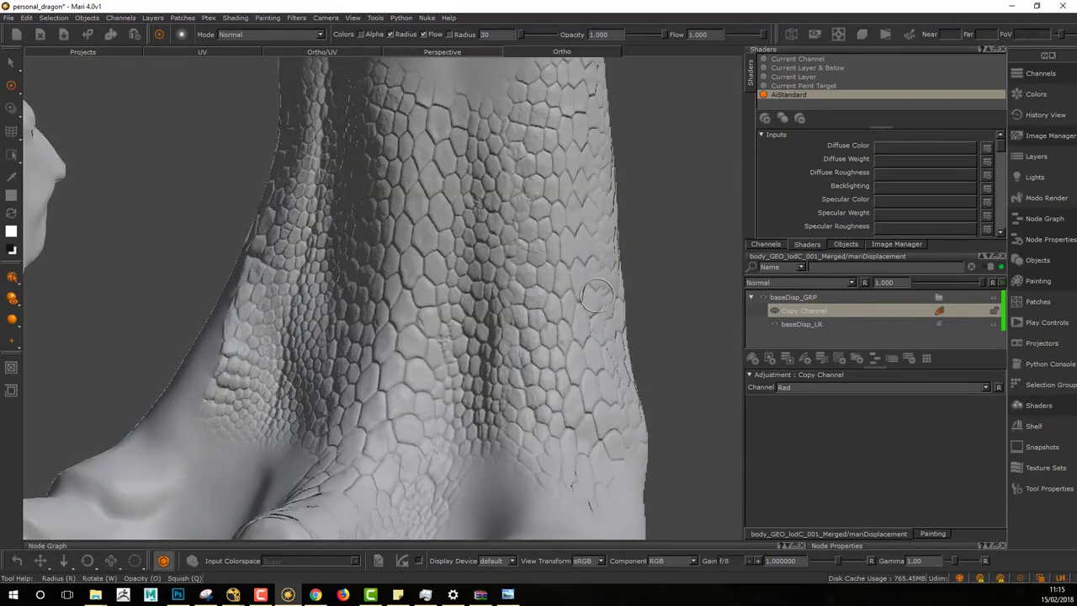
key("l")
mouse_move(597, 295)
right_mouse_down("alt")
mouse_move(555, 415)
mouse_move(550, 401)
mouse_move(510, 406)
mouse_move(597, 294)
right_mouse_up("alt")
left_click_drag(596, 294, 513, 382, "alt")
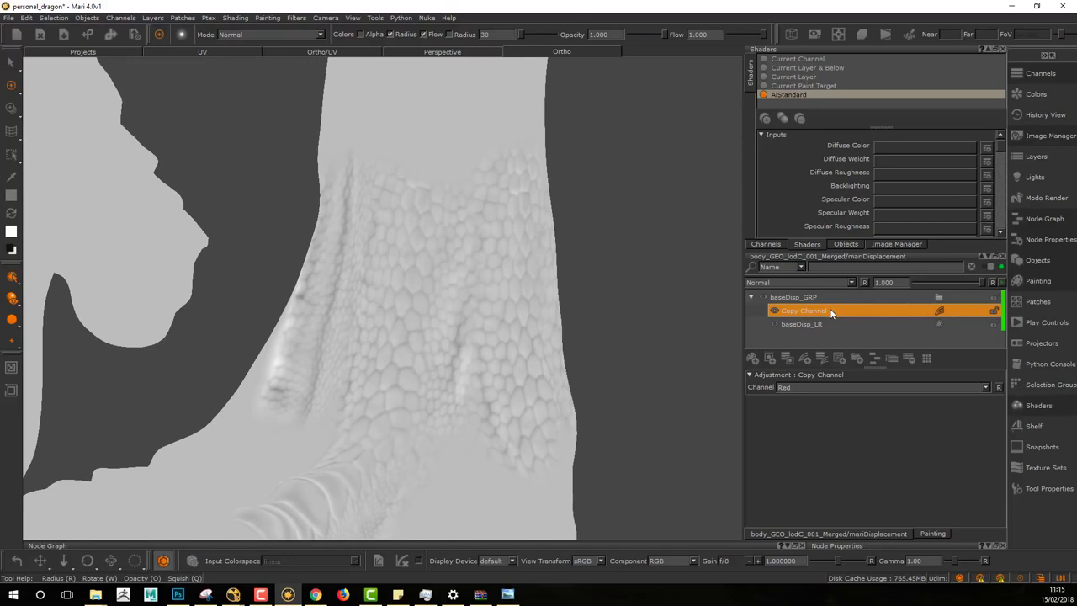
Rename the Copy Channel adjustment in baseDisp_GRP as isolateR_CC
double_click(830, 310)
type("isolateR_CC")
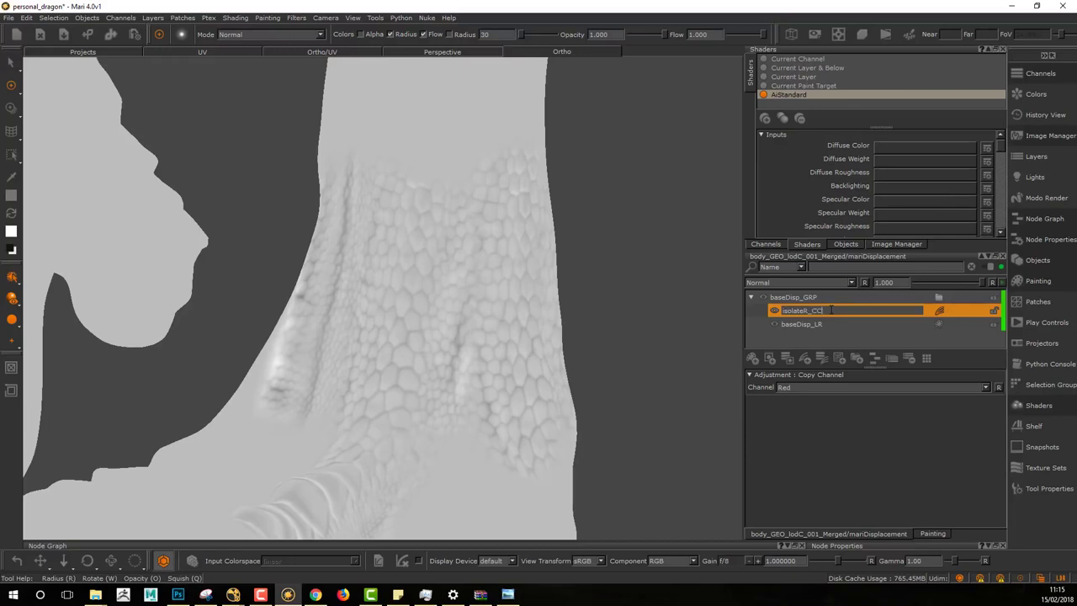
key("Return")
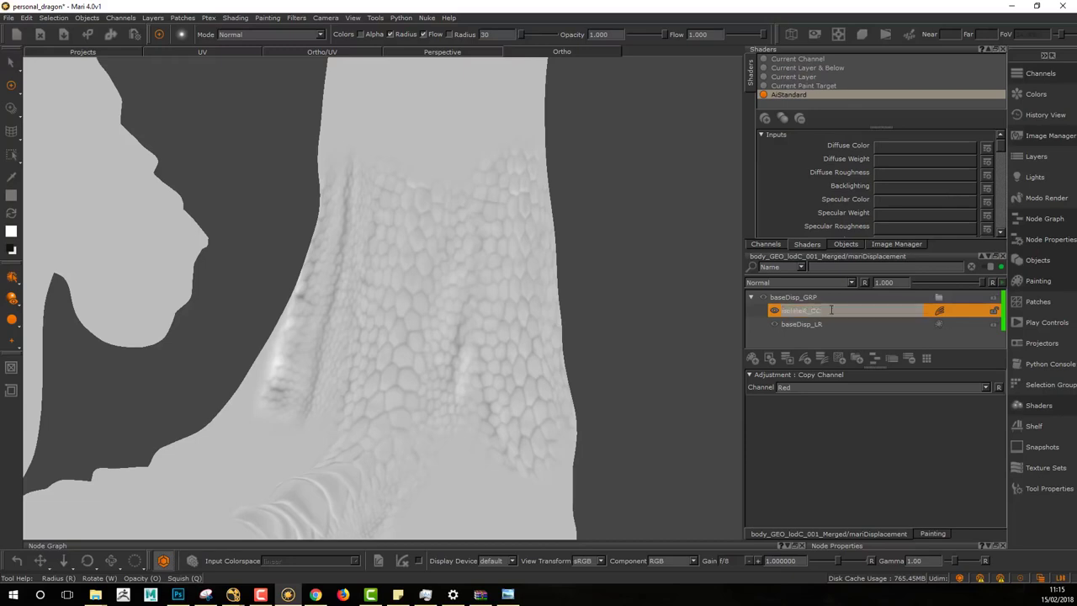
Preview the Green channel on the lit leg through the isolateR_CC adjustment, and set its channel back to Red
left_click(831, 324)
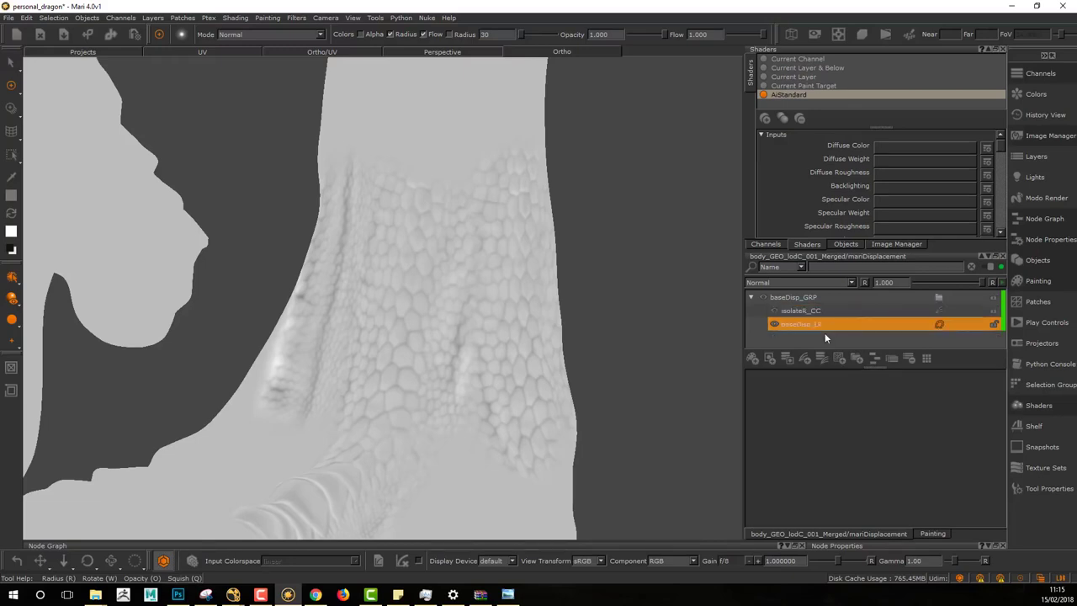
middle_click_drag(532, 345, 560, 329, "alt")
right_click_drag(560, 329, 596, 296, "alt")
left_click(825, 310)
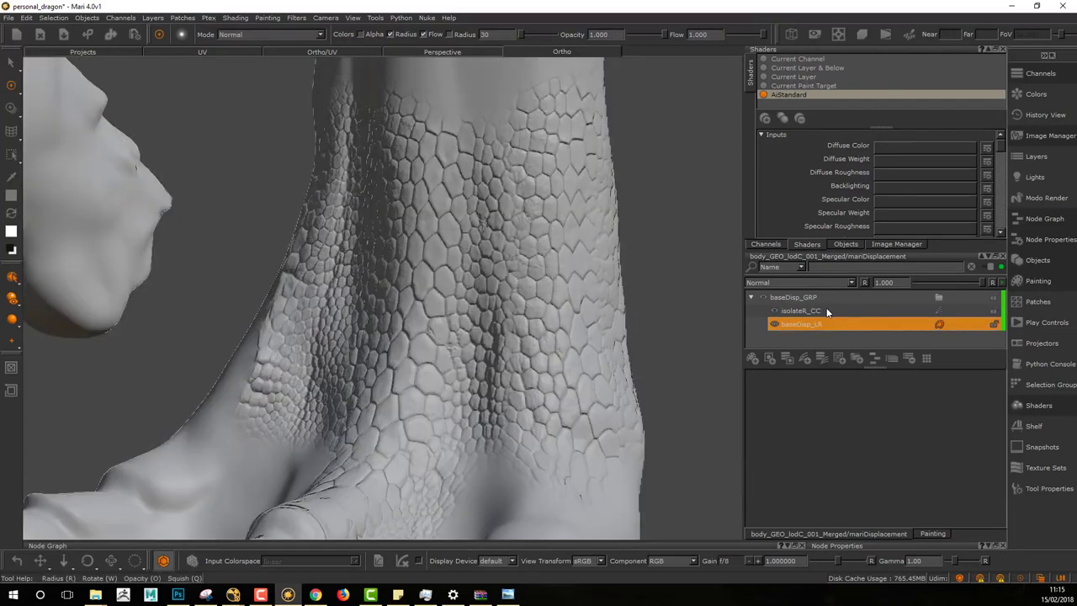
left_click(832, 391)
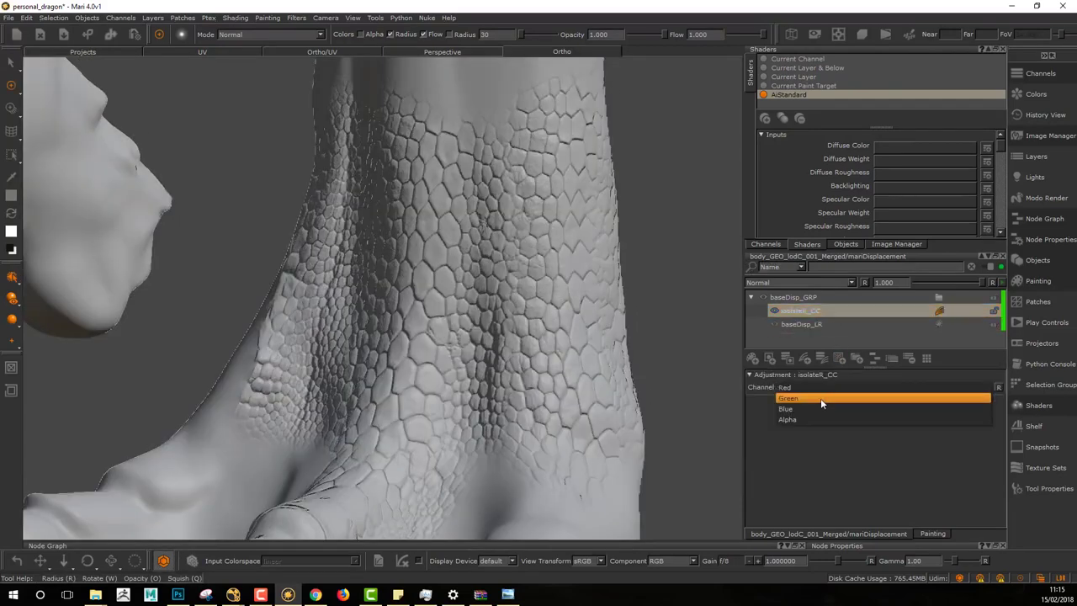
left_click(820, 398)
left_click_drag(620, 343, 602, 377, "alt")
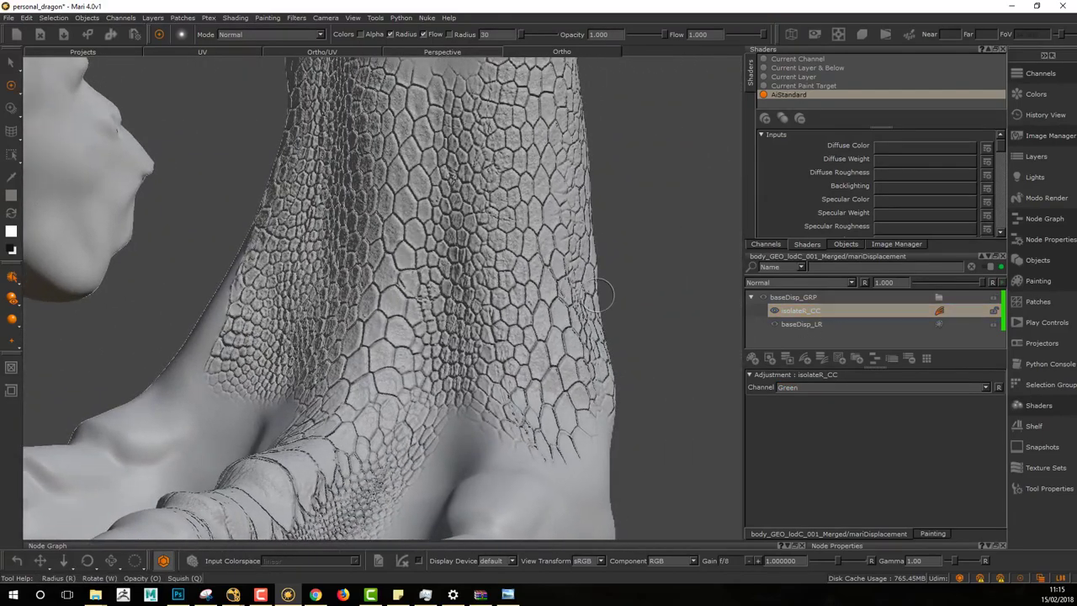
middle_click_drag(599, 294, 612, 340, "alt")
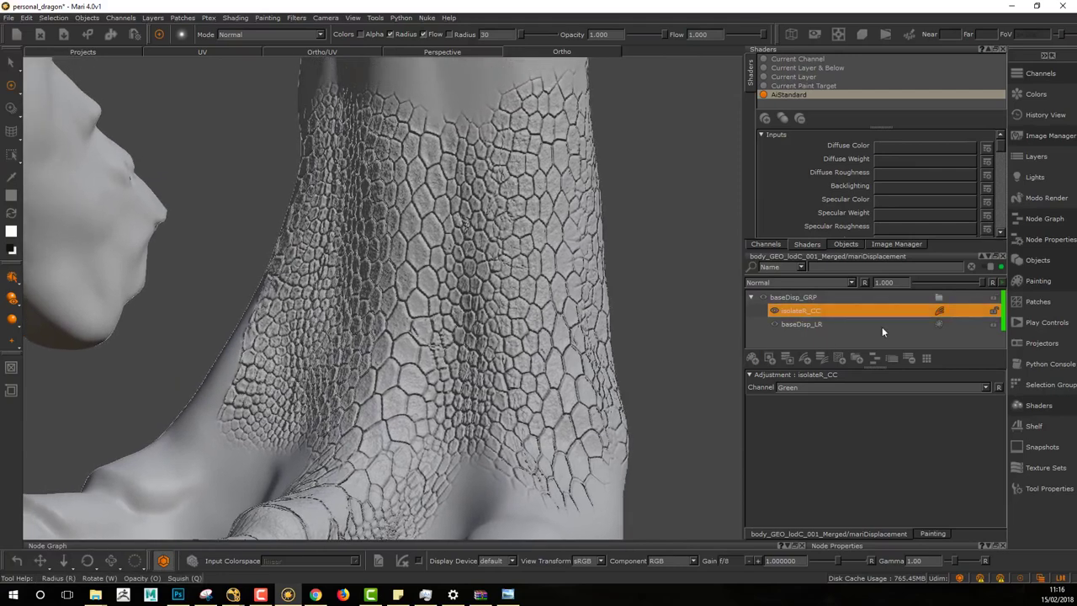
left_click(830, 392)
left_click(814, 379)
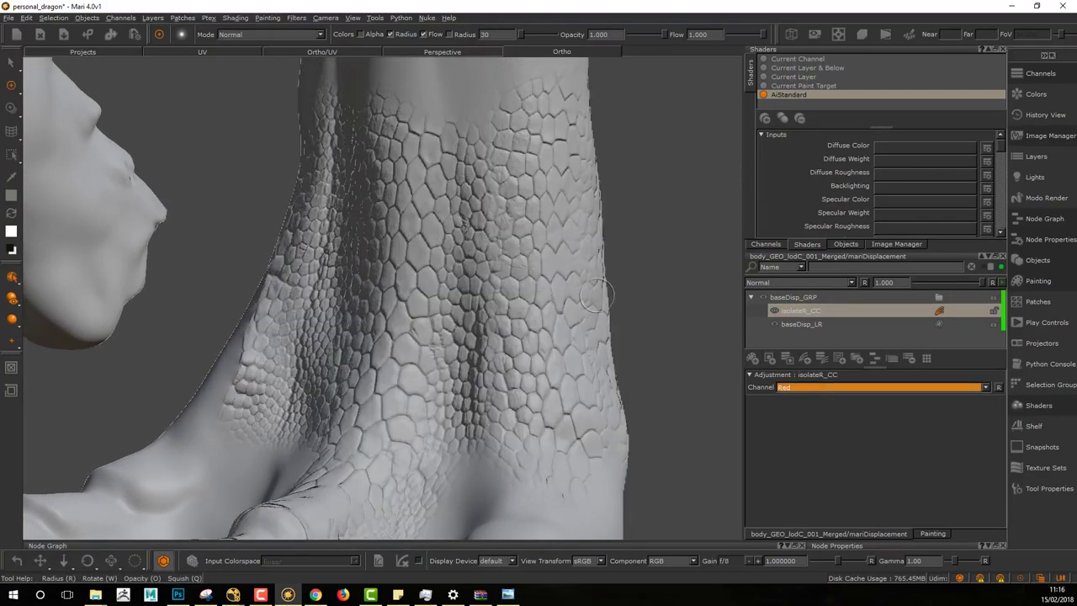
Share the baseDisp_LR layer above baseDisp_GRP and place the shared layer in a group named baseBump_GRP
left_click(815, 323)
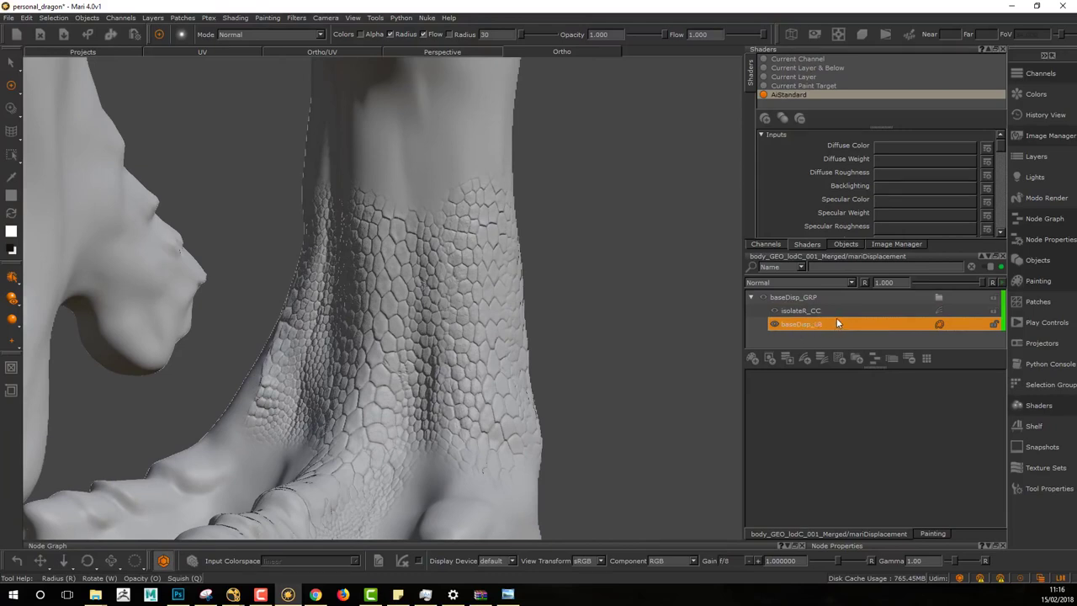
left_click_drag(839, 325, 863, 296)
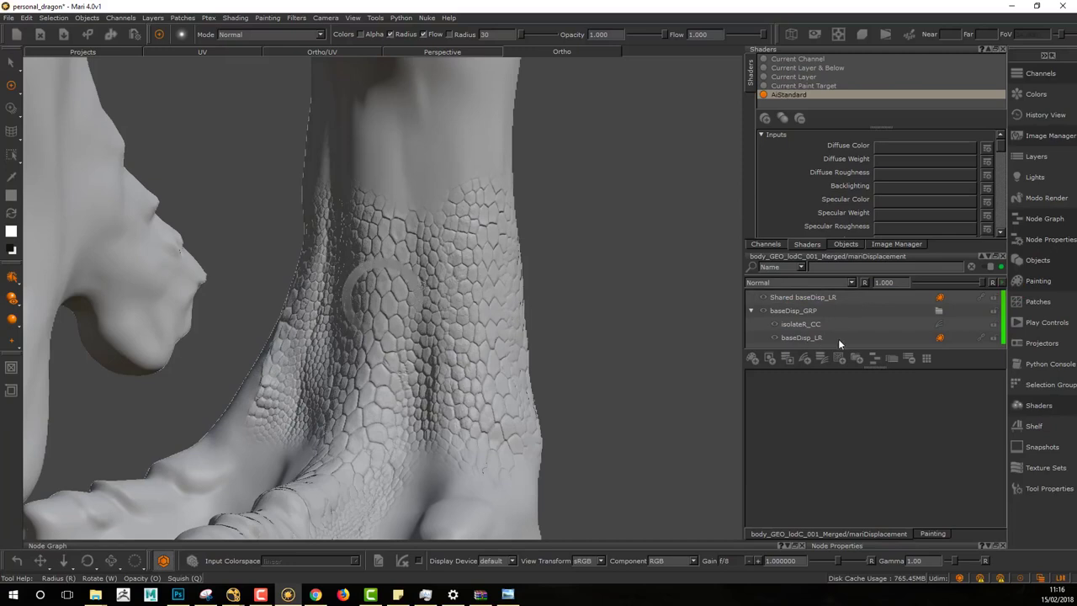
left_click(854, 298)
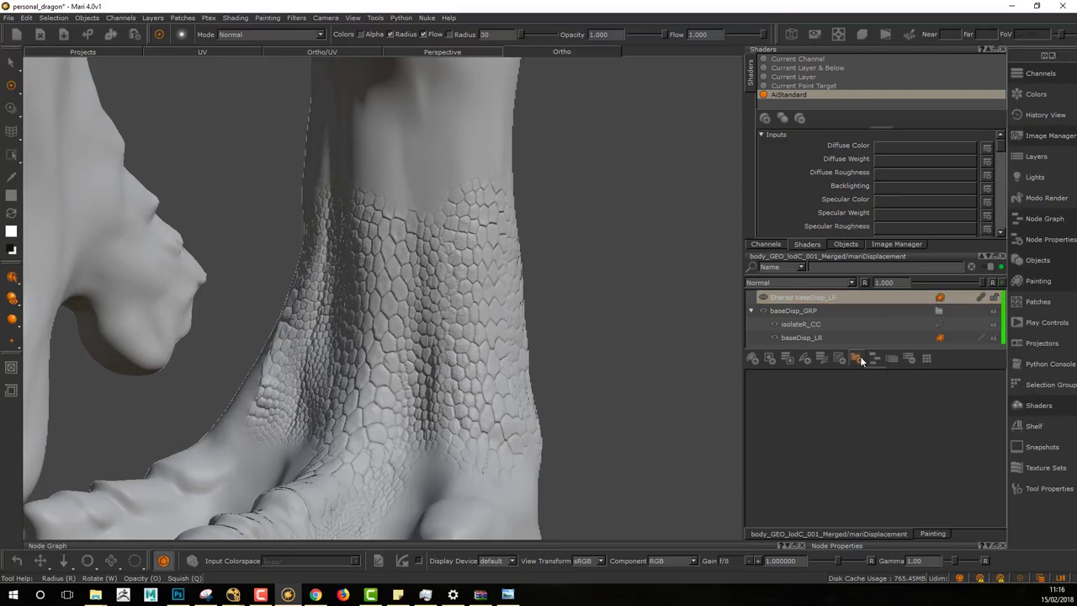
double_click(805, 301)
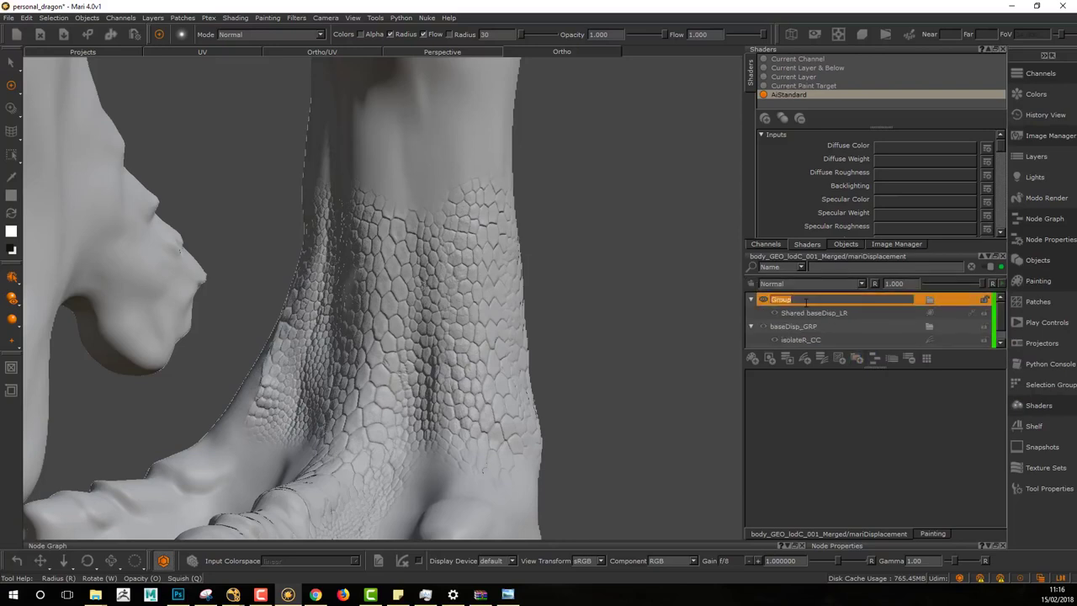
type("base")
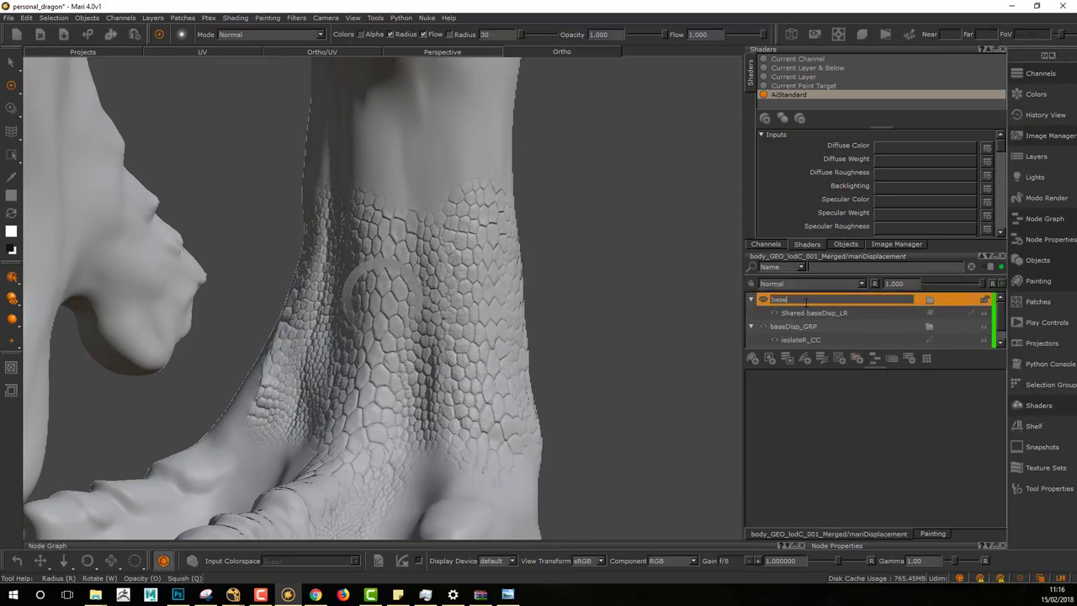
type("Burn")
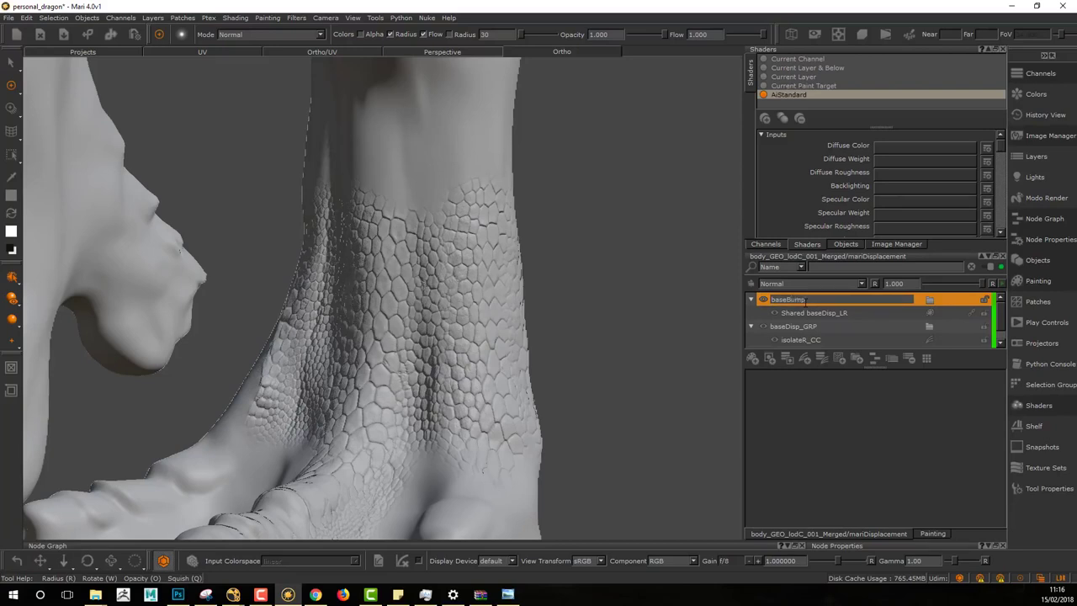
type("p_GRP")
key("Return")
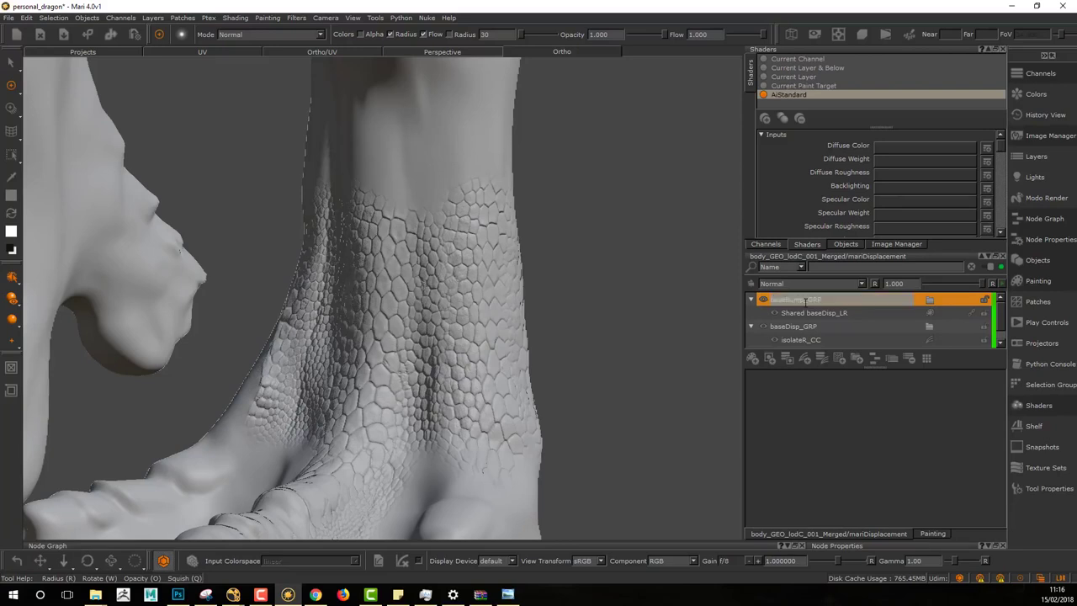
Add a Copy Channel adjustment above Shared baseDisp_LR inside baseBump_GRP and set its channel to Green
left_click(820, 312)
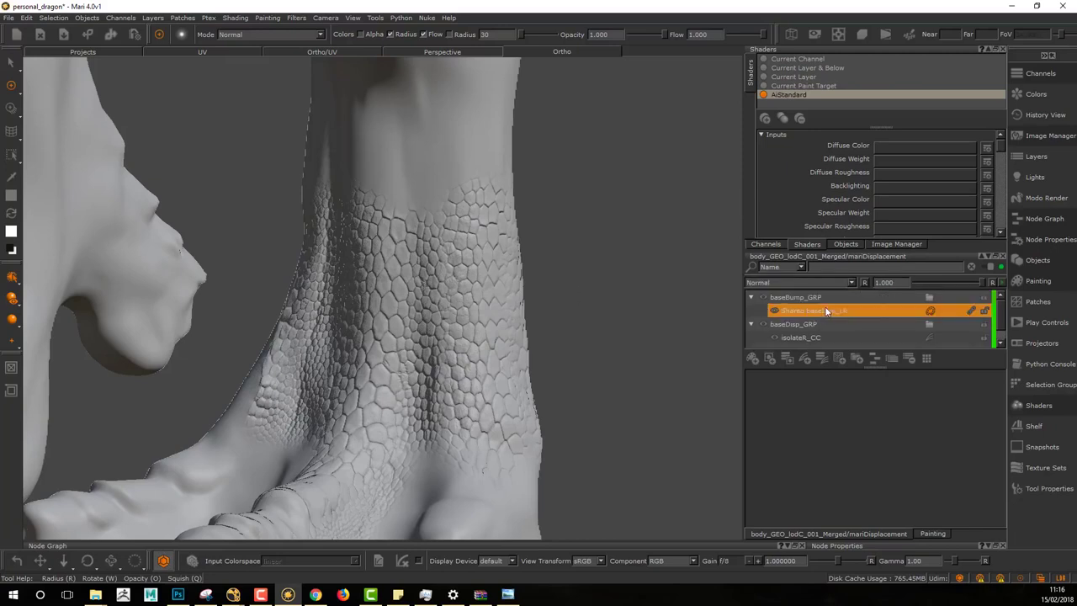
left_click(827, 369)
left_click(810, 362)
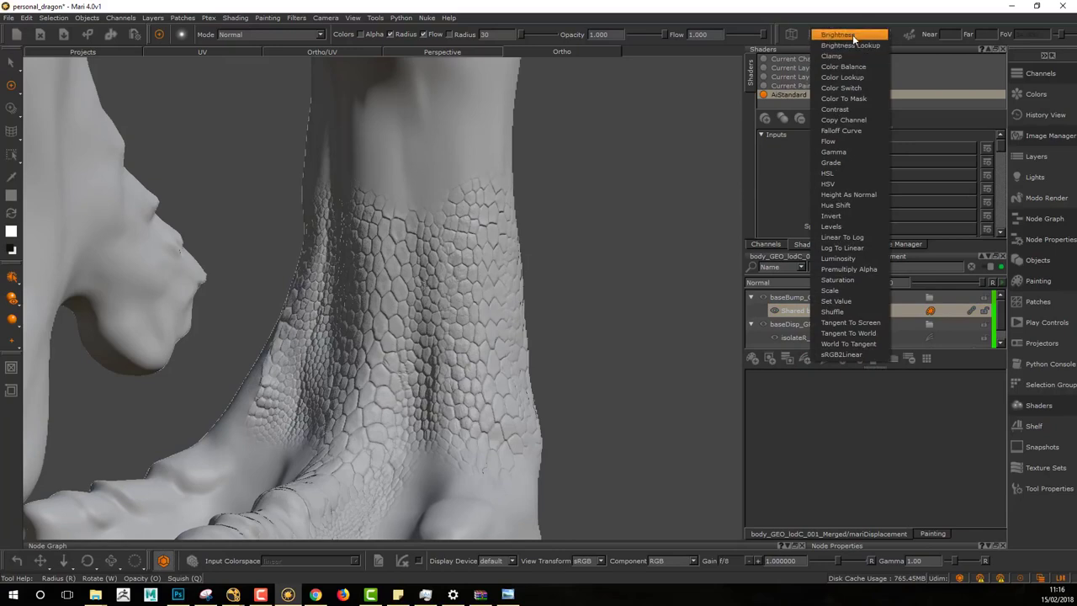
left_click(844, 120)
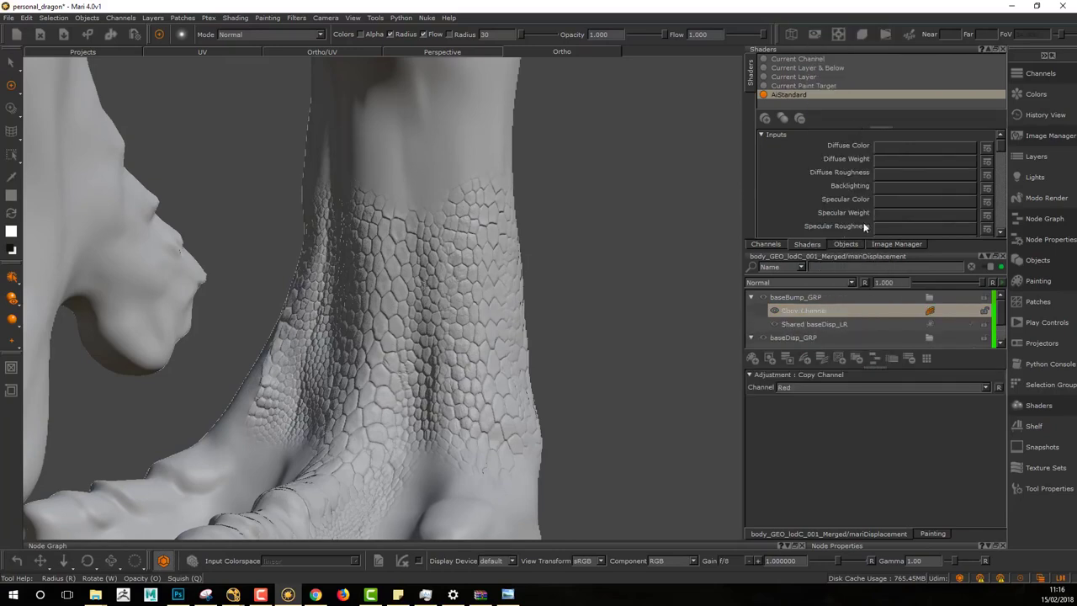
left_click(818, 386)
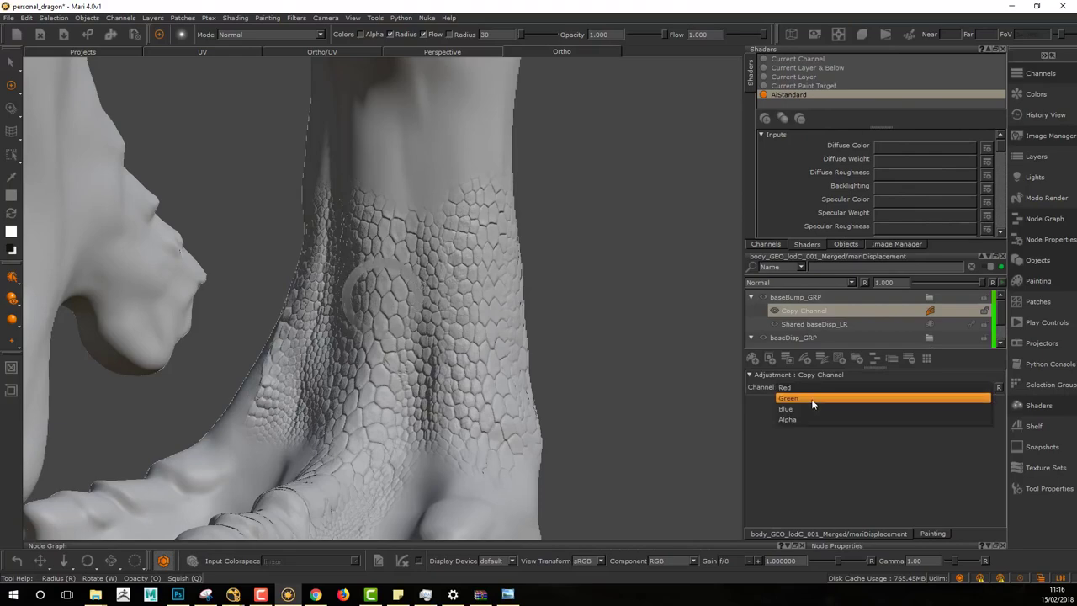
left_click(812, 399)
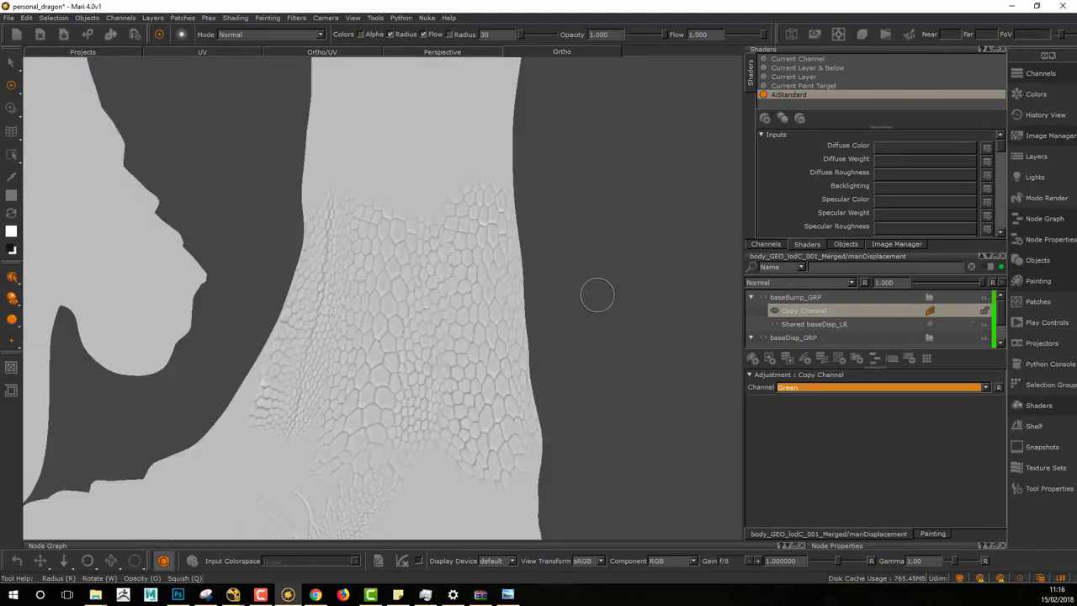
middle_click_drag(613, 363, 661, 277, "alt")
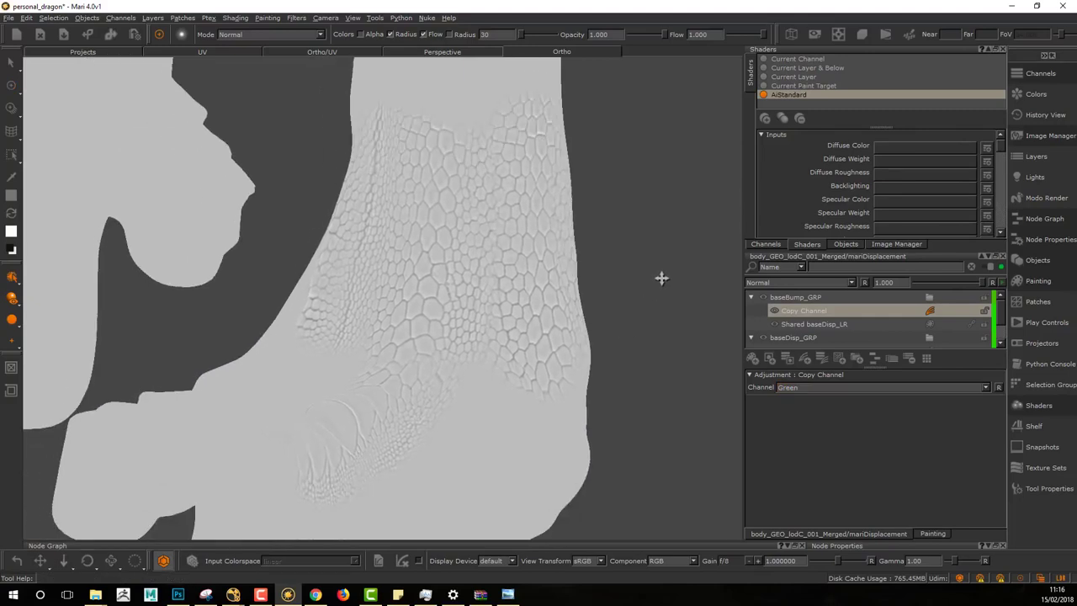
Rename the Copy Channel adjustment in baseBump_GRP as isolateG_CC
double_click(819, 310)
type("isolateG")
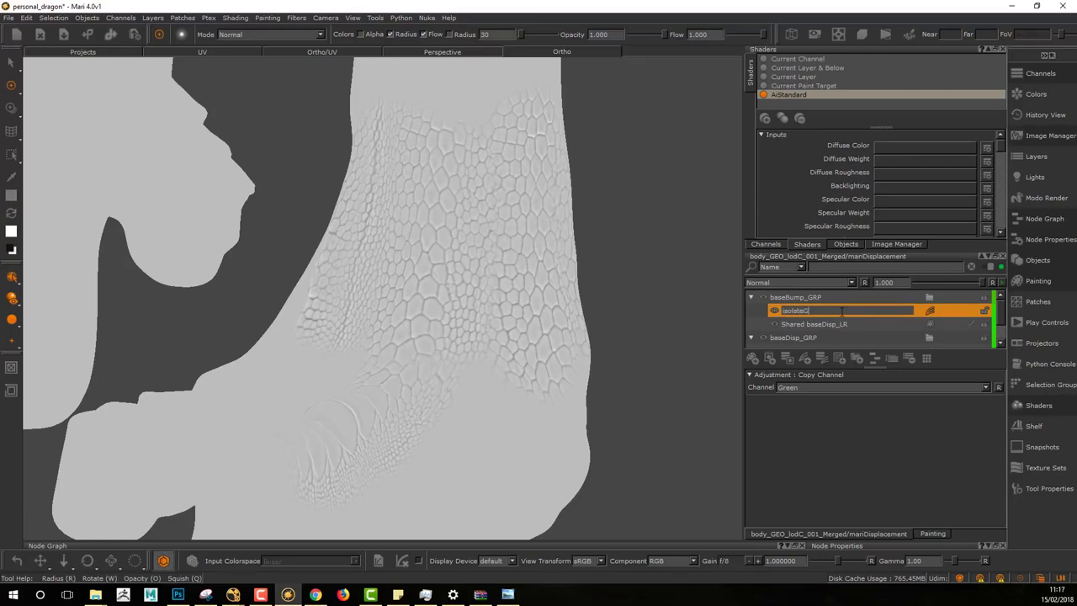
type("_CC")
key("Return")
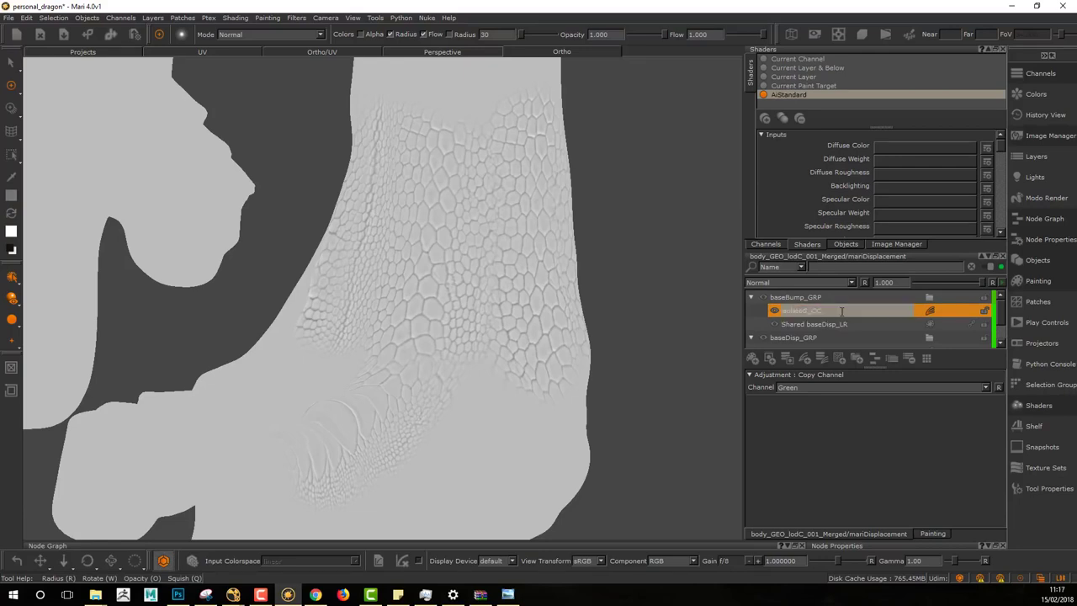
Select the baseBump_GRP group and examine its green-channel scale detail on the foot in full and flat lighting
mouse_move(639, 269)
left_mouse_down("alt")
mouse_move(596, 228)
mouse_move(608, 271)
mouse_move(625, 283)
left_mouse_up("alt")
middle_click_drag(624, 282, 589, 277)
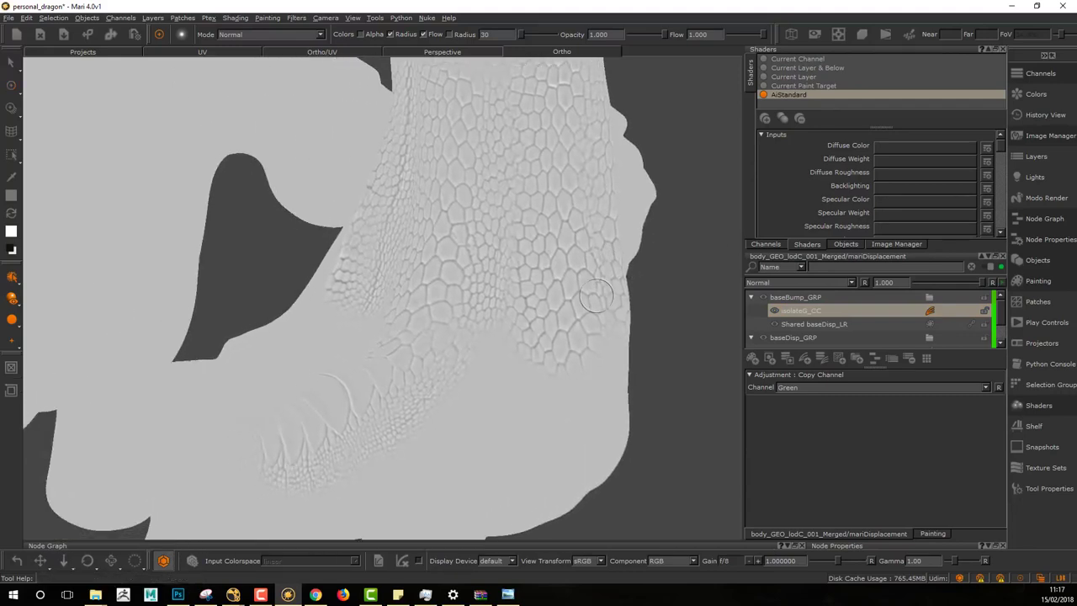
left_click(833, 298)
scroll(831, 316, "down", 1)
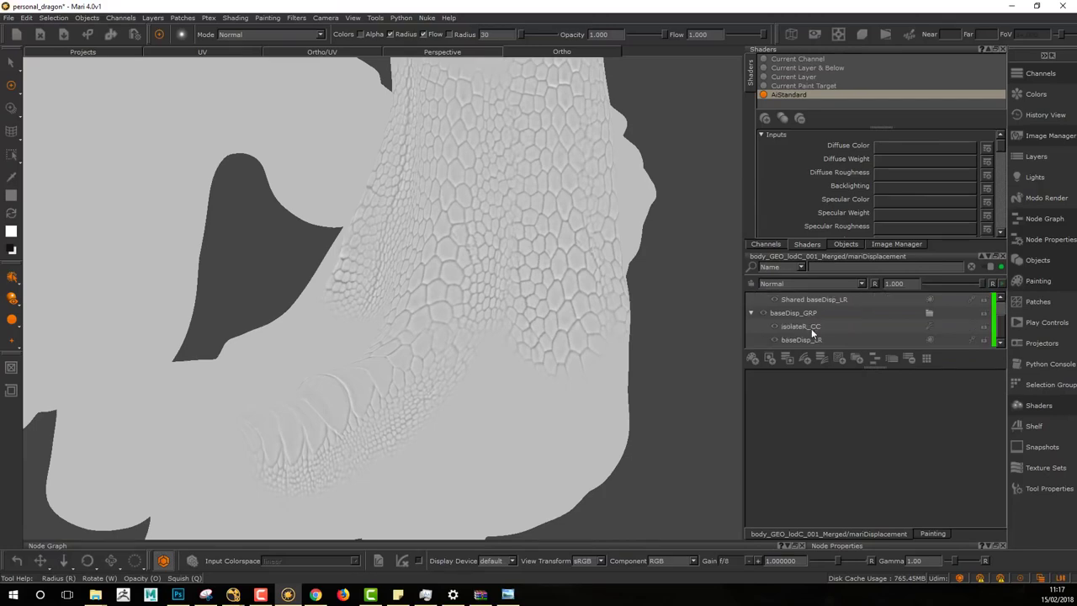
scroll(833, 316, "up", 1)
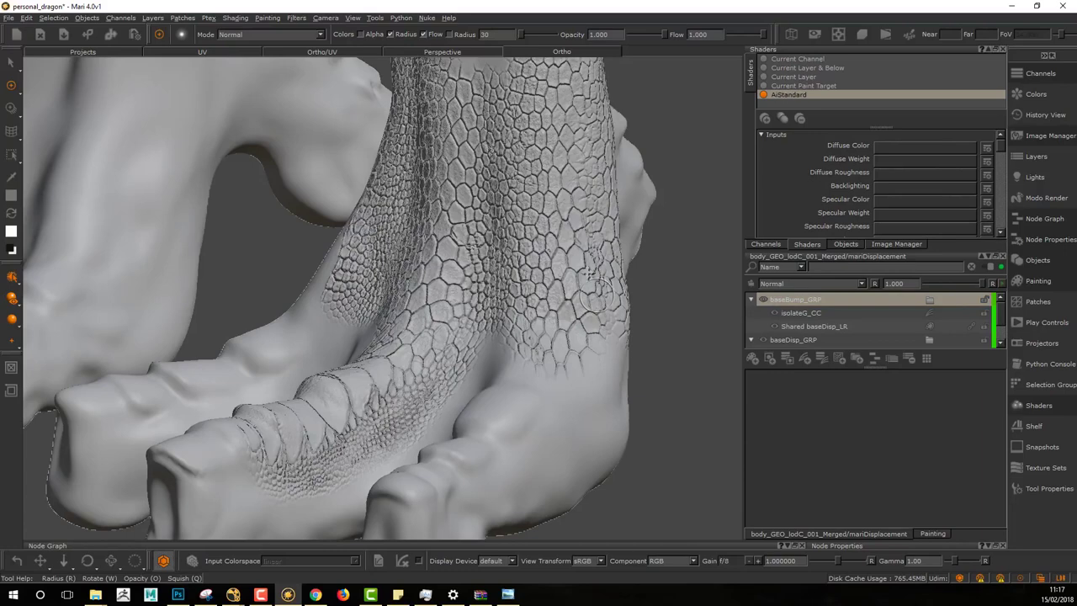
middle_click_drag(596, 291, 588, 293, "alt")
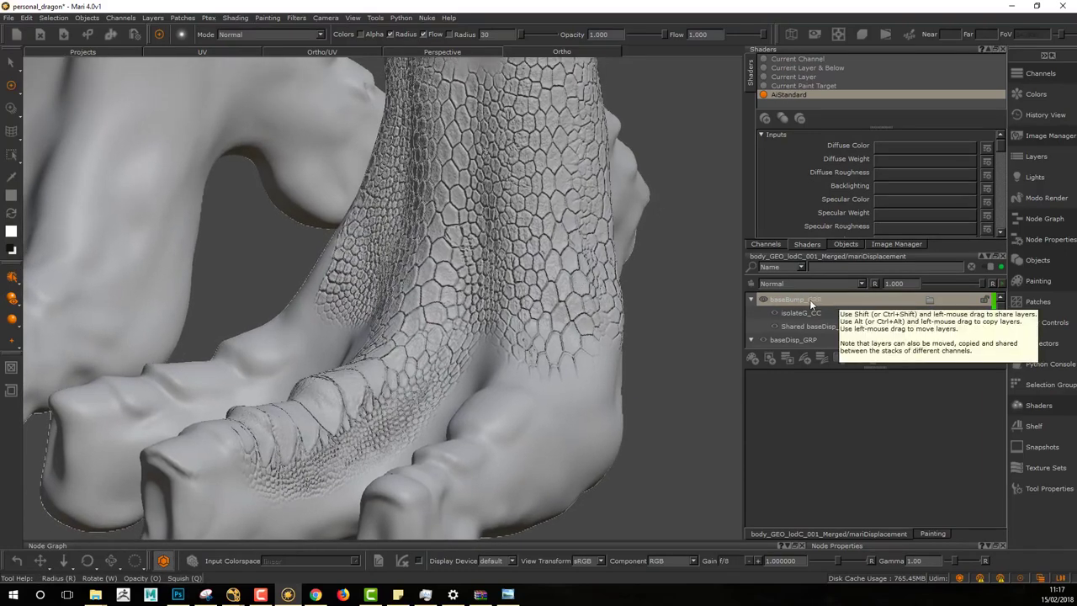
key("F1")
mouse_move(541, 260)
middle_mouse_down("alt")
mouse_move(548, 243)
mouse_move(541, 275)
middle_mouse_up("alt")
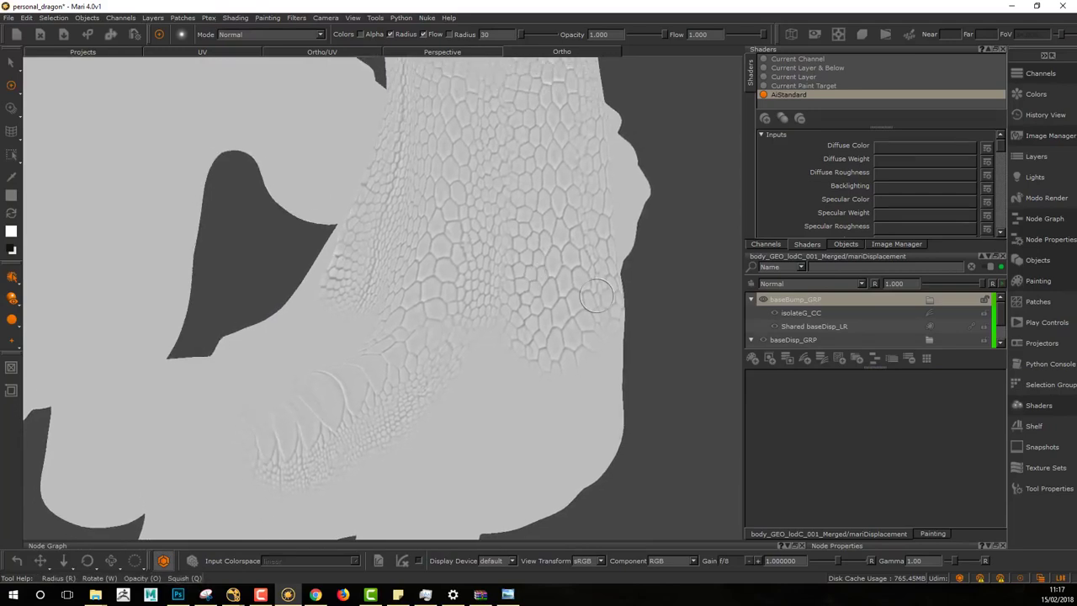
mouse_move(488, 251)
middle_mouse_down("alt")
mouse_move(495, 207)
mouse_move(482, 235)
middle_mouse_up("alt")
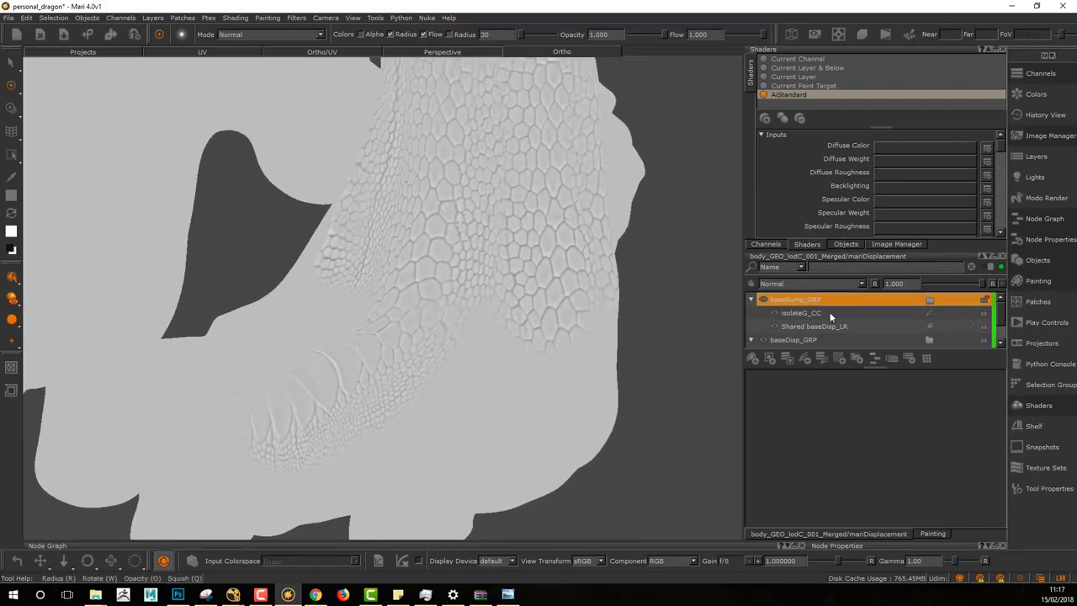
Set the blend mode of the baseBump_GRP group to Overlay
left_click(831, 284)
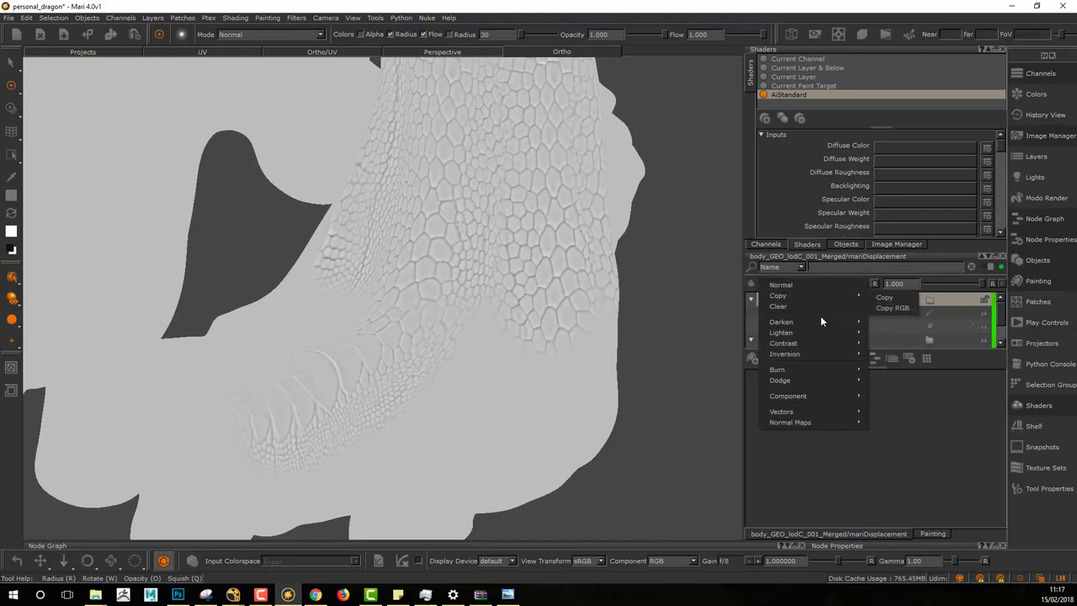
mouse_move(823, 325)
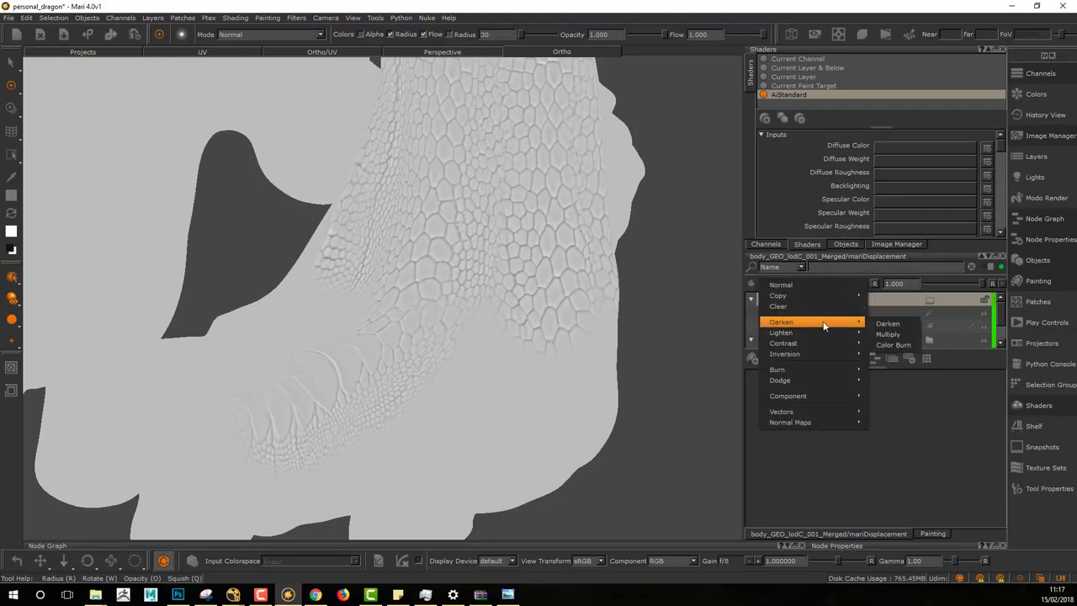
mouse_move(821, 298)
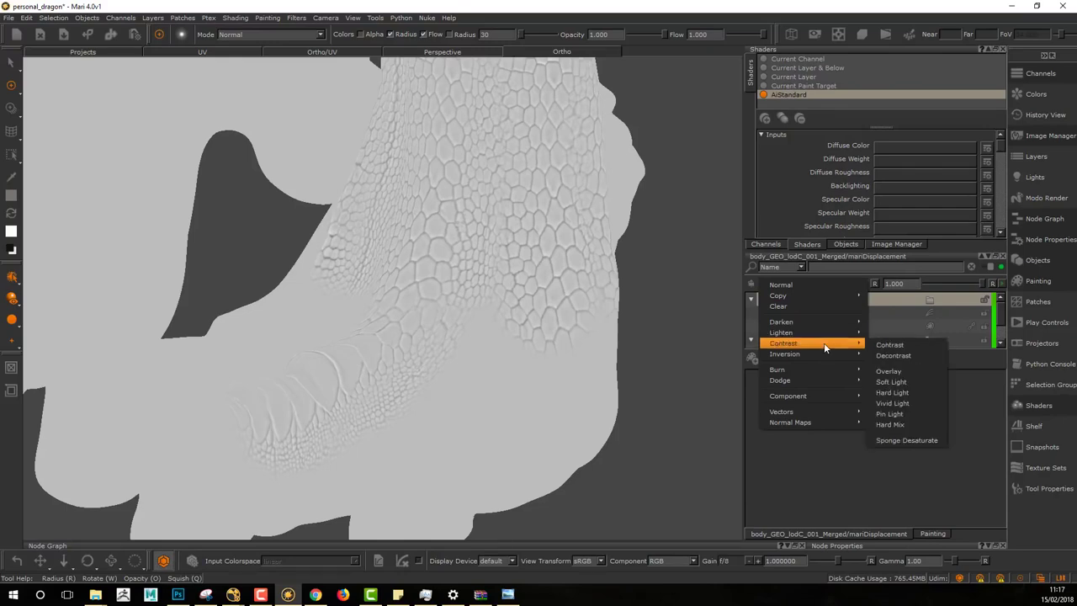
mouse_move(812, 397)
left_click(905, 372)
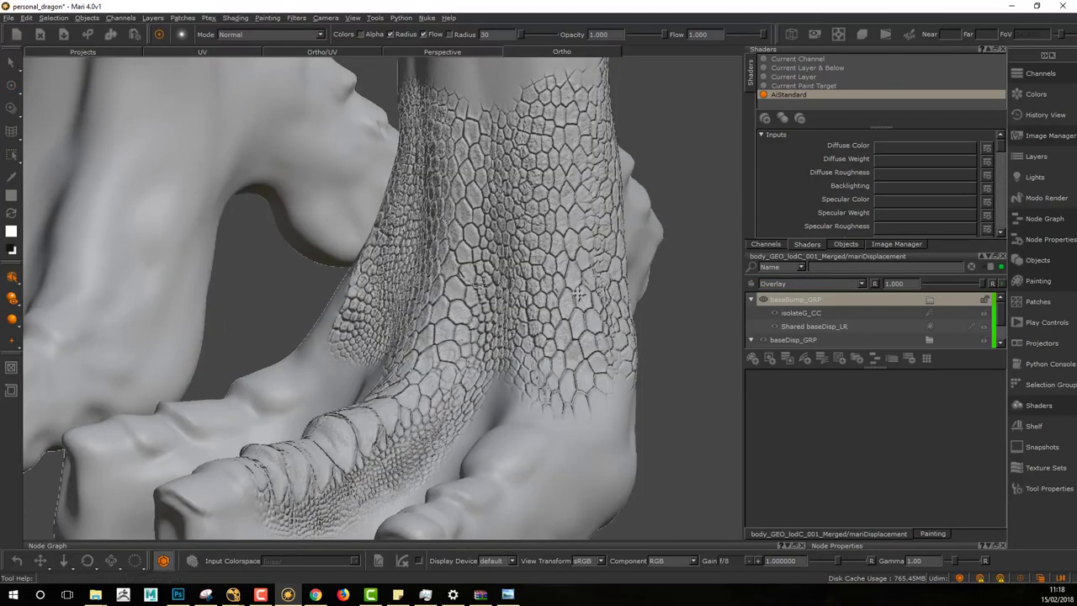
Reduce the opacity of baseBump_GRP to about 0.216 and check the softened scale bump on the foot
left_click_drag(578, 293, 542, 320, "alt")
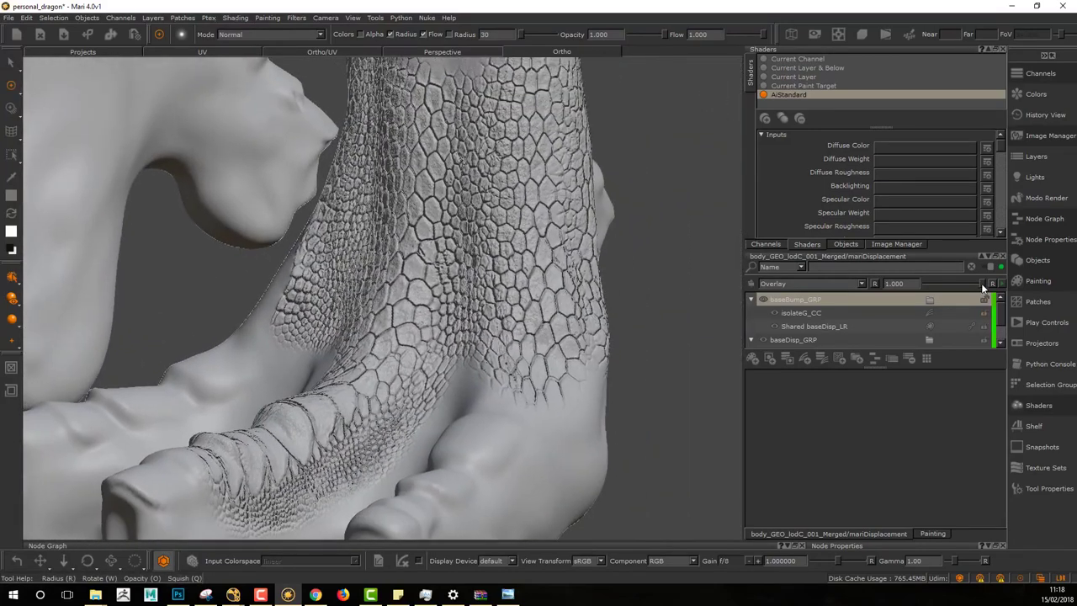
left_click_drag(981, 282, 938, 298)
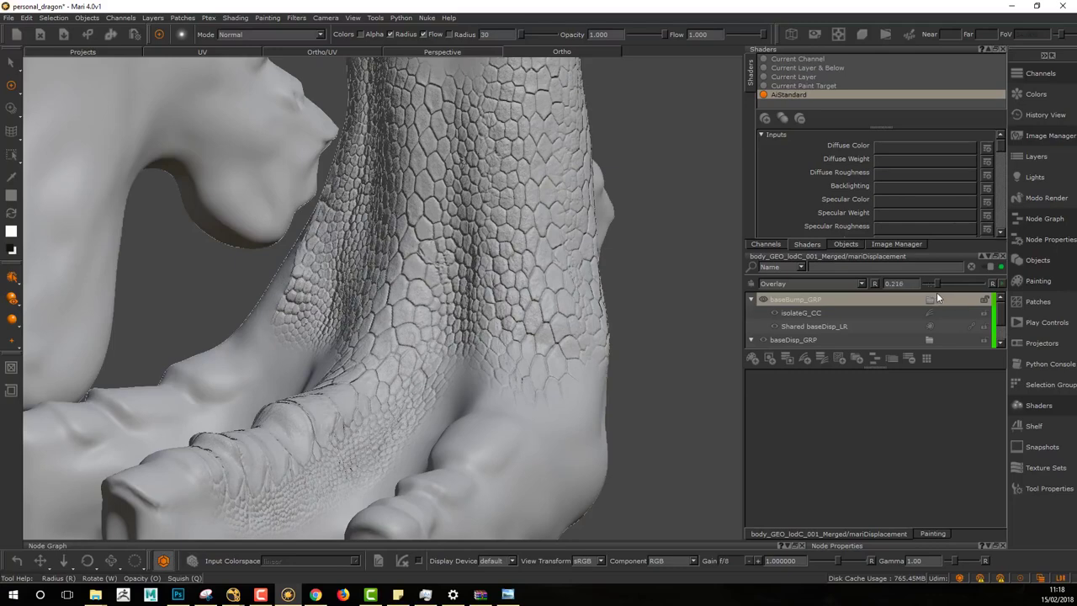
scroll(597, 294, "down", 3)
middle_click_drag(597, 294, 585, 285, "alt")
scroll(597, 294, "up", 3)
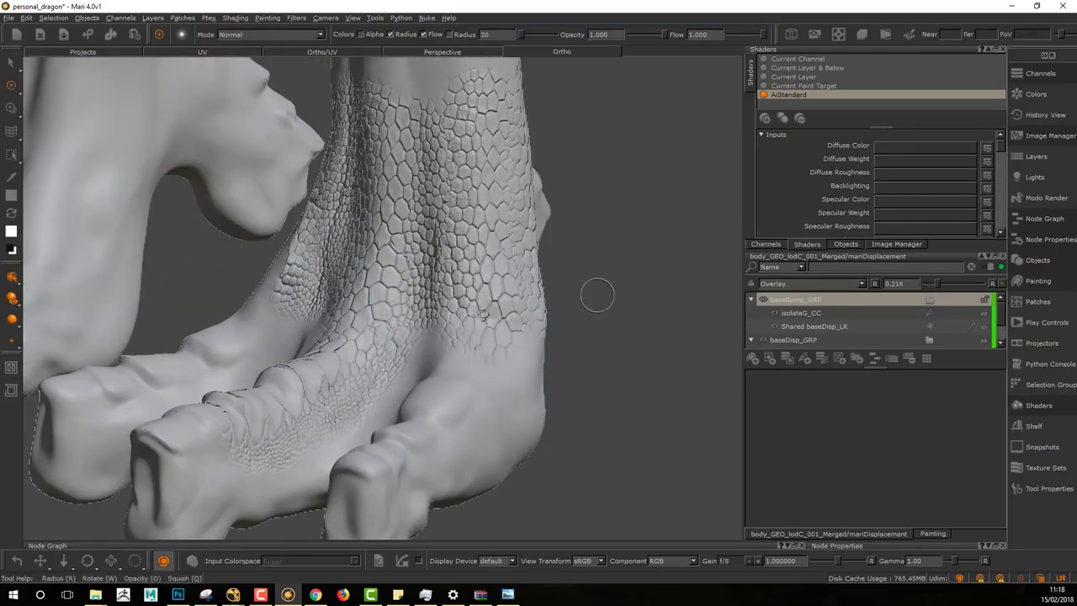
mouse_move(597, 294)
left_mouse_down("alt")
mouse_move(656, 294)
mouse_move(597, 295)
left_mouse_up("alt")
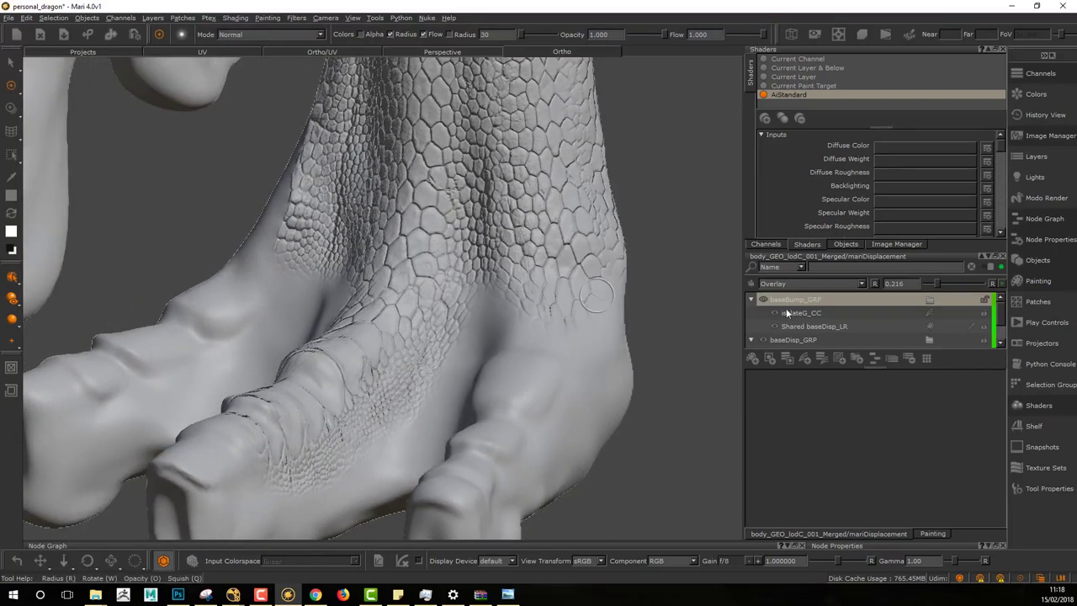
Activate the Paint Through tool with the packed scale image and make the original baseDisp_LR layer in baseDisp_GRP the paint target
left_click(858, 325)
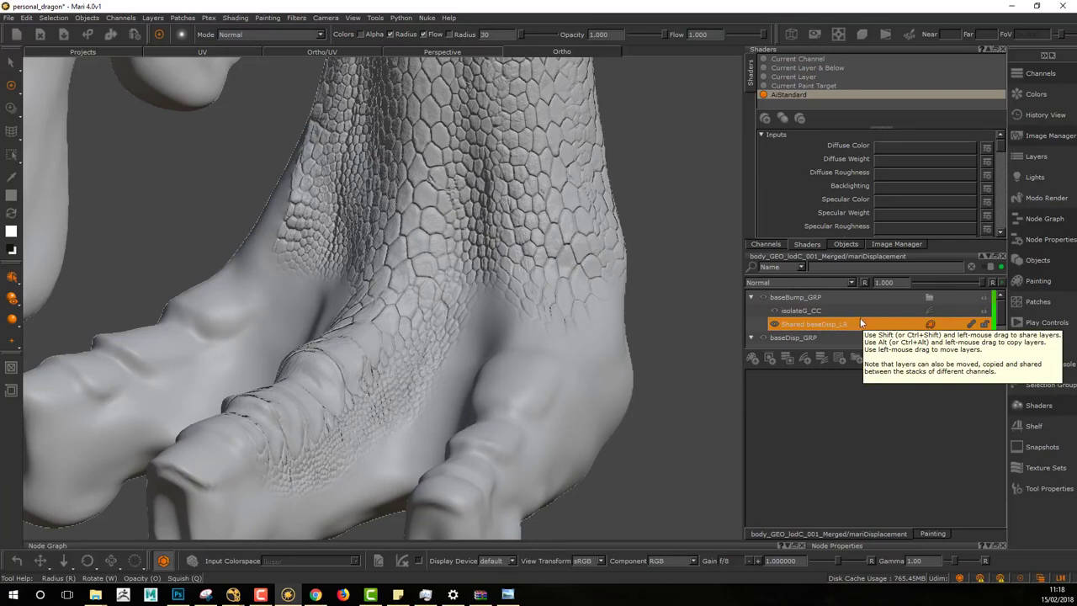
mouse_move(515, 308)
middle_mouse_down("alt")
mouse_move(459, 253)
mouse_move(430, 278)
middle_mouse_up("alt")
key("u")
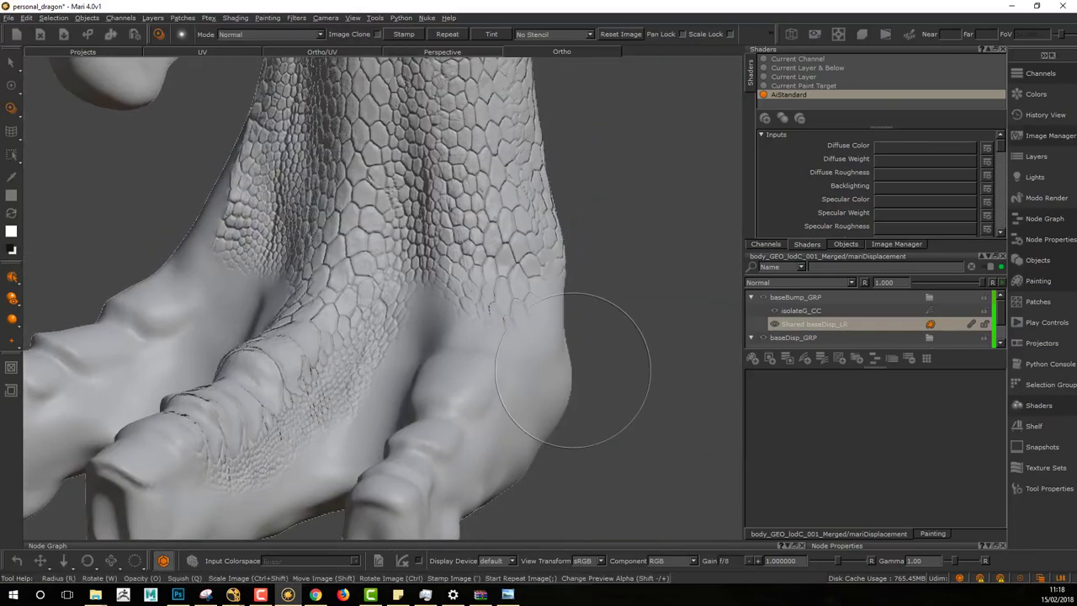
mouse_move(572, 370)
right_mouse_down("alt")
mouse_move(480, 329)
mouse_move(570, 367)
right_mouse_up("alt")
mouse_move(569, 367)
left_mouse_down("alt")
mouse_move(487, 335)
mouse_move(567, 370)
left_mouse_up("alt")
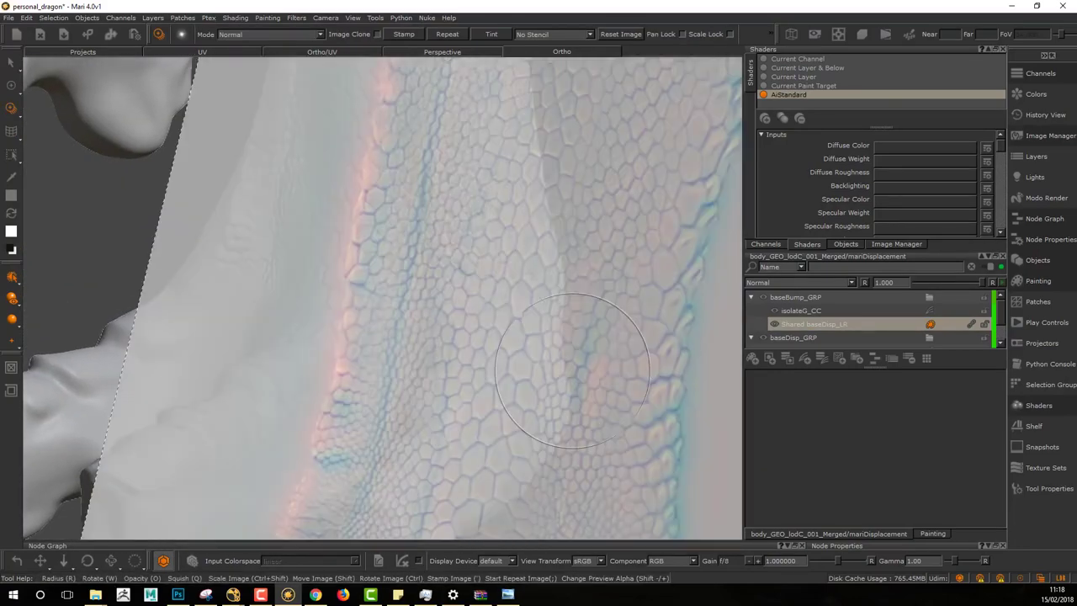
left_click(870, 323)
scroll(858, 323, "down", 1)
left_click(834, 336)
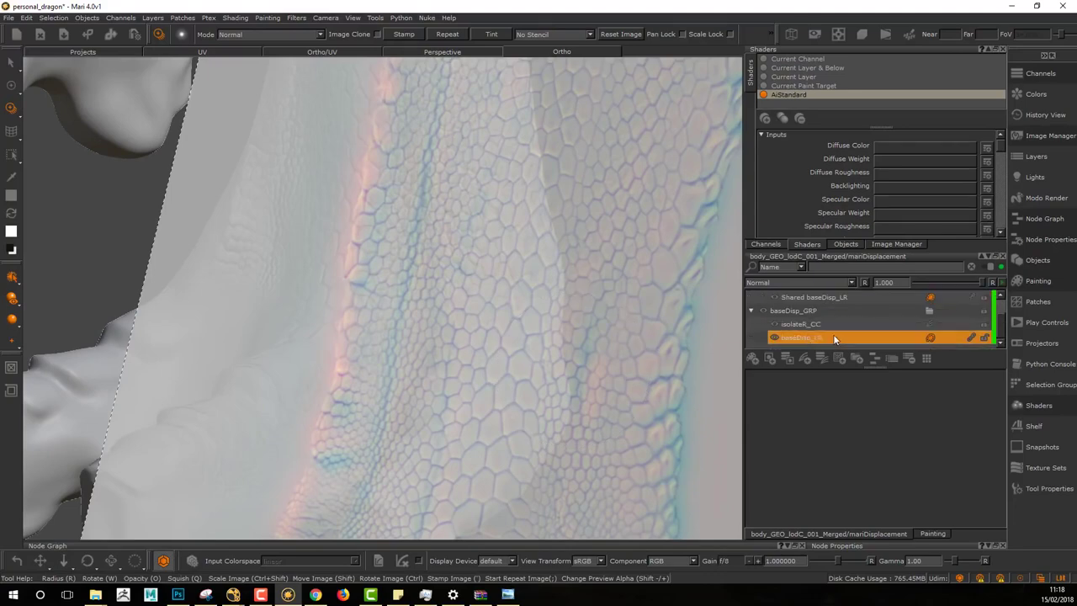
Align the packed scale image with the lower leg and paint a strip of scales upward above the existing patch on baseDisp_LR
mouse_move(571, 371)
left_mouse_down("alt")
mouse_move(566, 331)
mouse_move(572, 370)
left_mouse_up("alt")
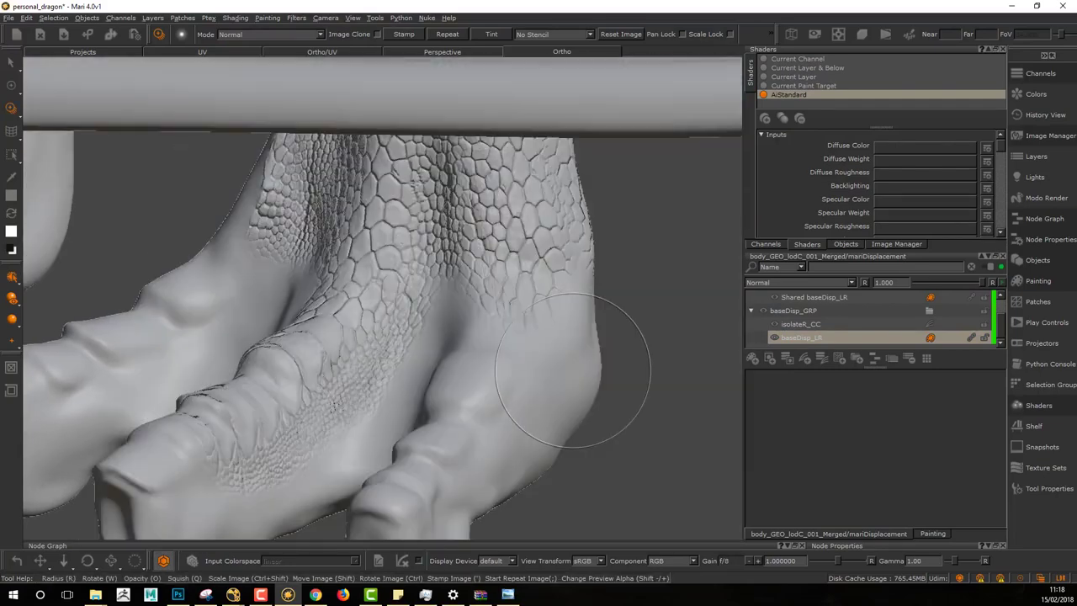
mouse_move(572, 370)
left_mouse_down("alt")
mouse_move(577, 378)
mouse_move(509, 350)
mouse_move(573, 370)
mouse_move(611, 298)
left_mouse_up("alt")
middle_click_drag(611, 298, 573, 370, "alt")
left_click_drag(573, 370, 589, 496, "alt")
left_click_drag(619, 353, 608, 348, "shift")
left_click_drag(619, 284, 635, 226, "ctrl")
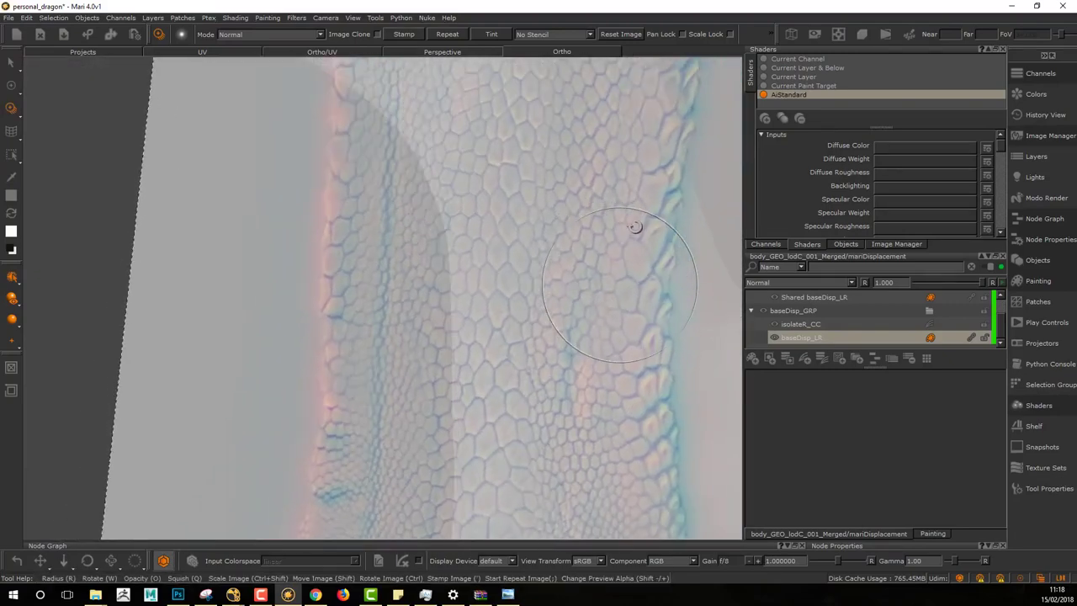
left_click_drag(575, 258, 637, 250, "shift")
mouse_move(559, 181)
left_mouse_down()
mouse_move(543, 210)
mouse_move(534, 177)
left_mouse_up()
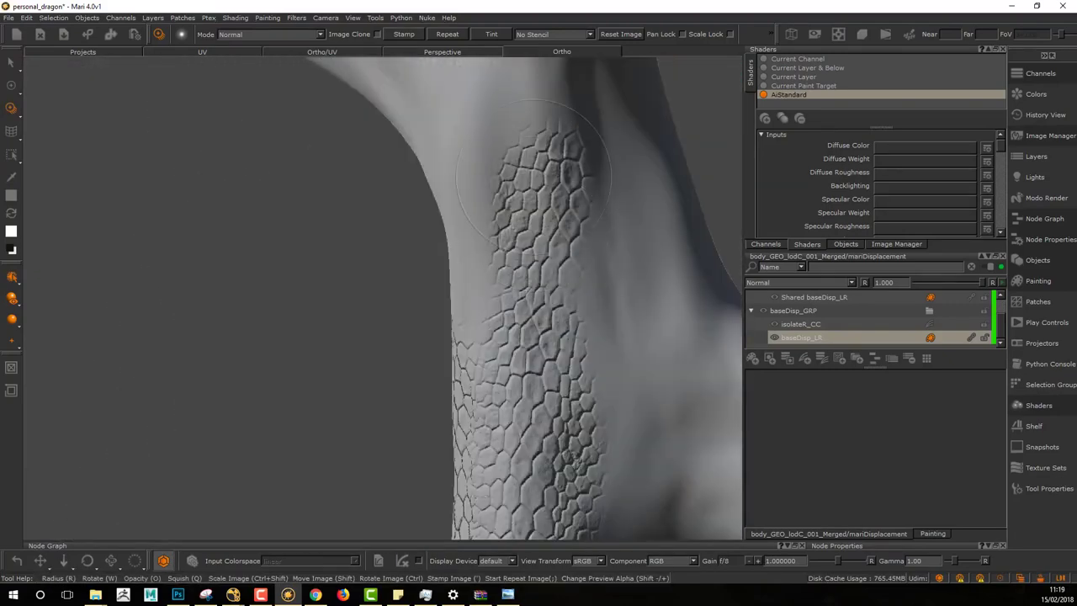
scroll(514, 286, "up", 3)
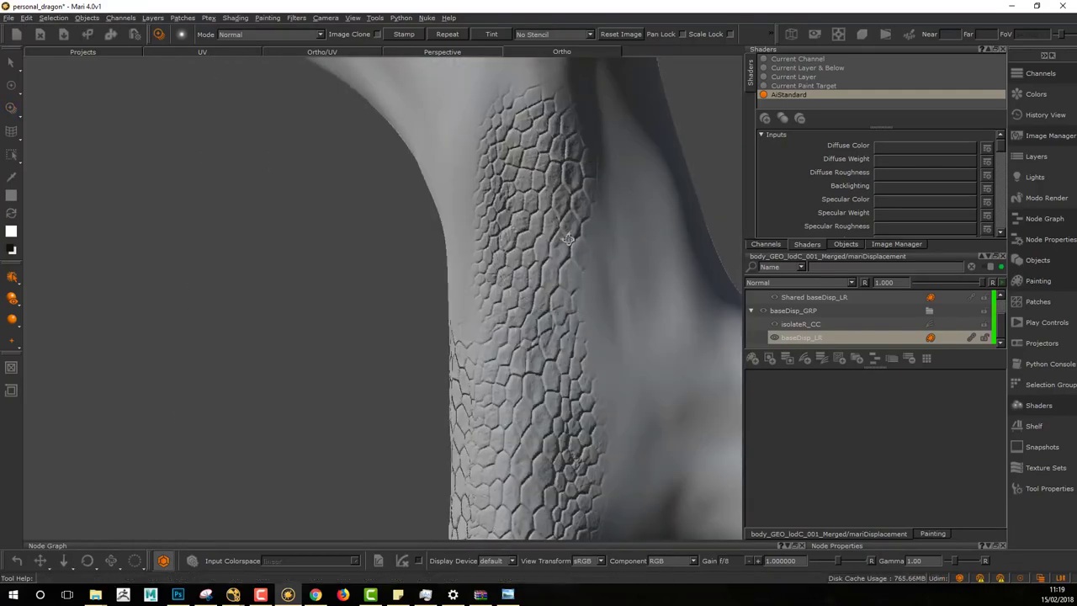
Turn to the adjacent side of the lower leg, reposition the scale image and paint its scales up towards the knee
left_click_drag(574, 237, 643, 240, "alt")
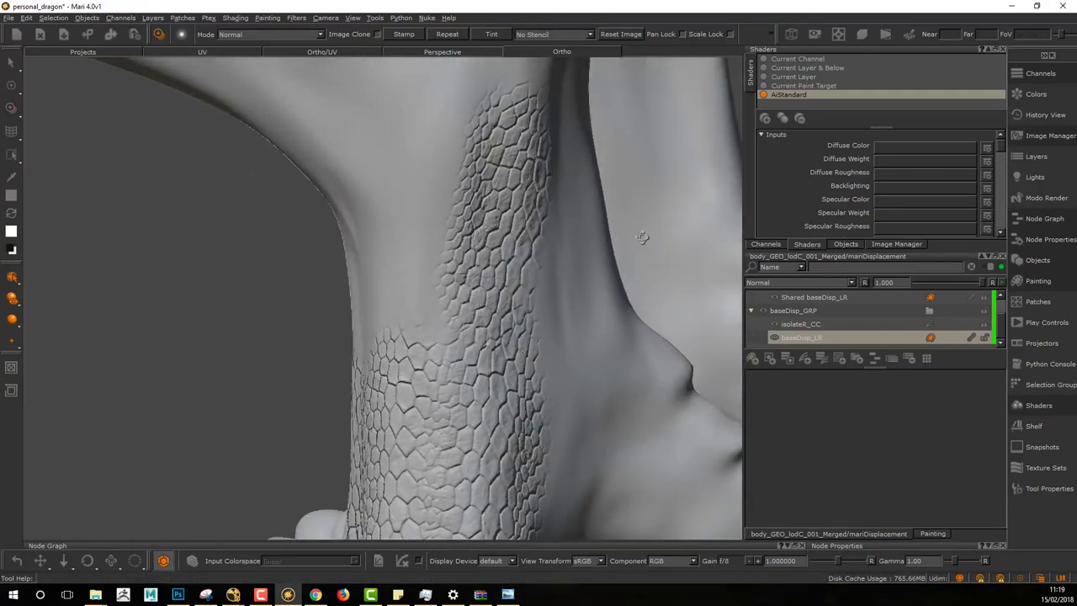
middle_click_drag(559, 265, 698, 274, "alt")
left_click_drag(555, 236, 530, 232, "alt")
mouse_move(522, 232)
middle_mouse_down("alt")
mouse_move(523, 263)
mouse_move(505, 265)
middle_mouse_up("alt")
mouse_move(504, 265)
left_mouse_down("ctrl")
mouse_move(620, 264)
mouse_move(613, 283)
left_mouse_up("ctrl")
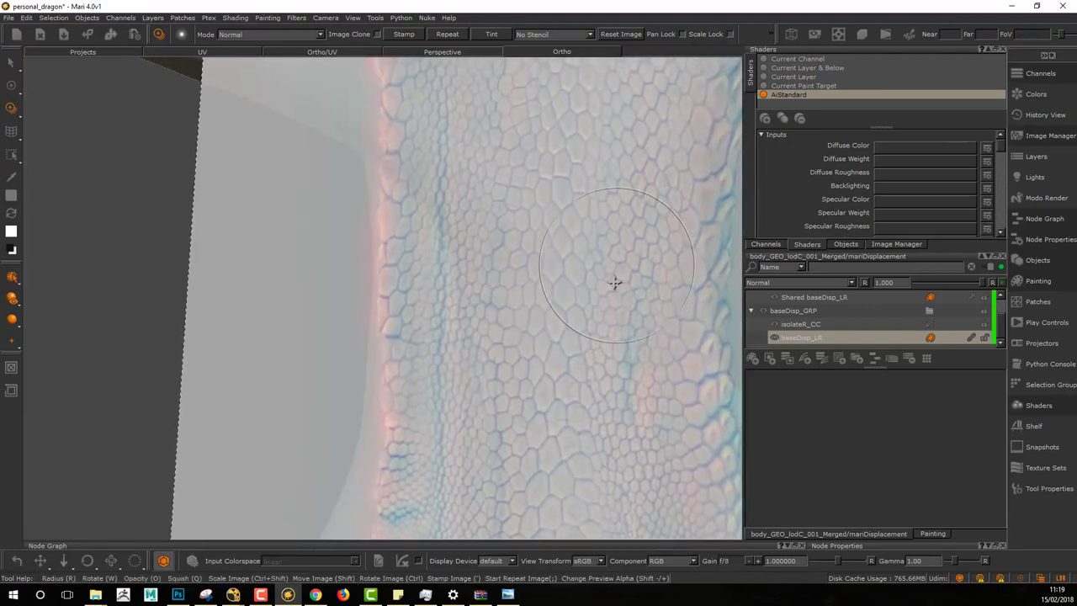
scroll(557, 174, "down", 3)
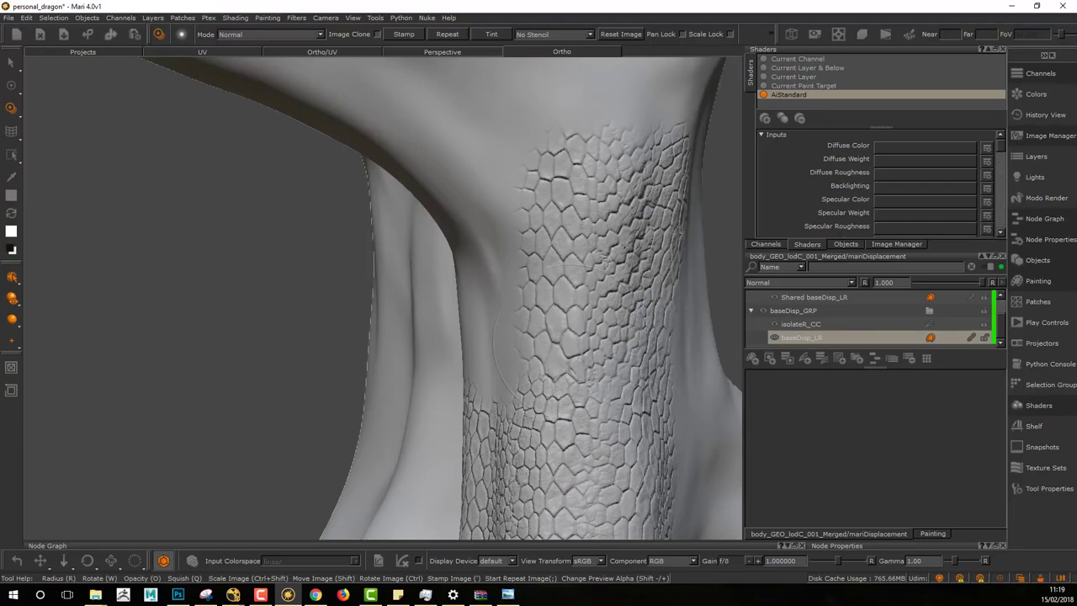
Paint the packed scales through onto the bare upper front of the lower leg, joining them to the neighbouring patches
mouse_move(572, 305)
middle_mouse_down()
mouse_move(637, 304)
mouse_move(646, 286)
middle_mouse_up()
mouse_move(594, 280)
left_mouse_down("alt")
mouse_move(665, 288)
mouse_move(601, 296)
left_mouse_up("alt")
mouse_move(600, 294)
middle_mouse_down()
mouse_move(504, 298)
mouse_move(555, 270)
middle_mouse_up()
mouse_move(558, 258)
left_mouse_down("shift")
mouse_move(548, 296)
mouse_move(536, 141)
left_mouse_up("shift")
mouse_move(539, 370)
left_mouse_down()
mouse_move(572, 181)
mouse_move(575, 288)
mouse_move(594, 307)
mouse_move(631, 309)
mouse_move(618, 310)
mouse_move(606, 338)
left_mouse_up()
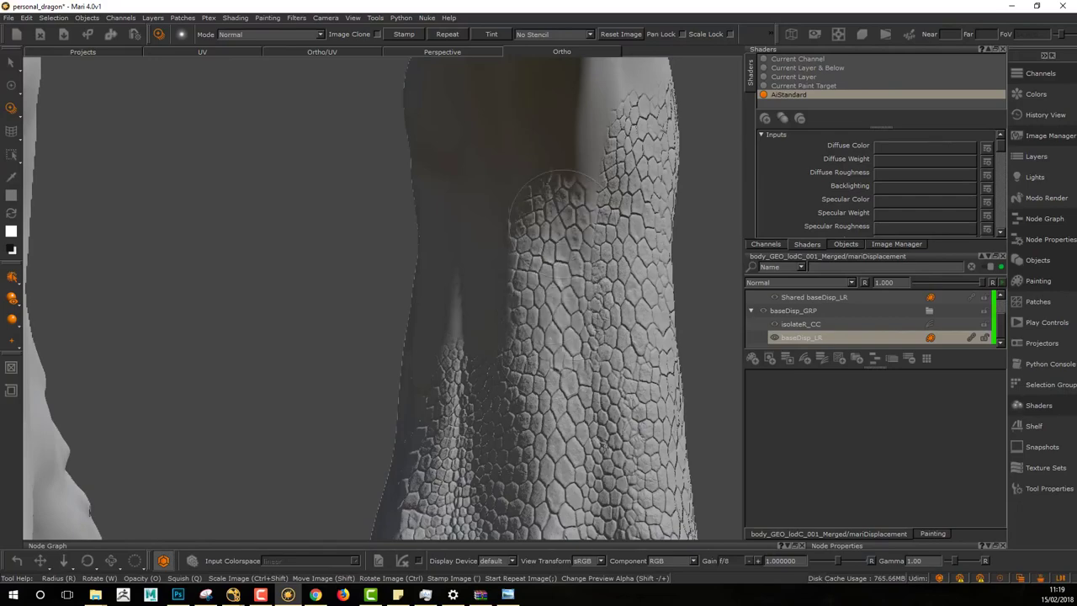
scroll(656, 334, "up", 3)
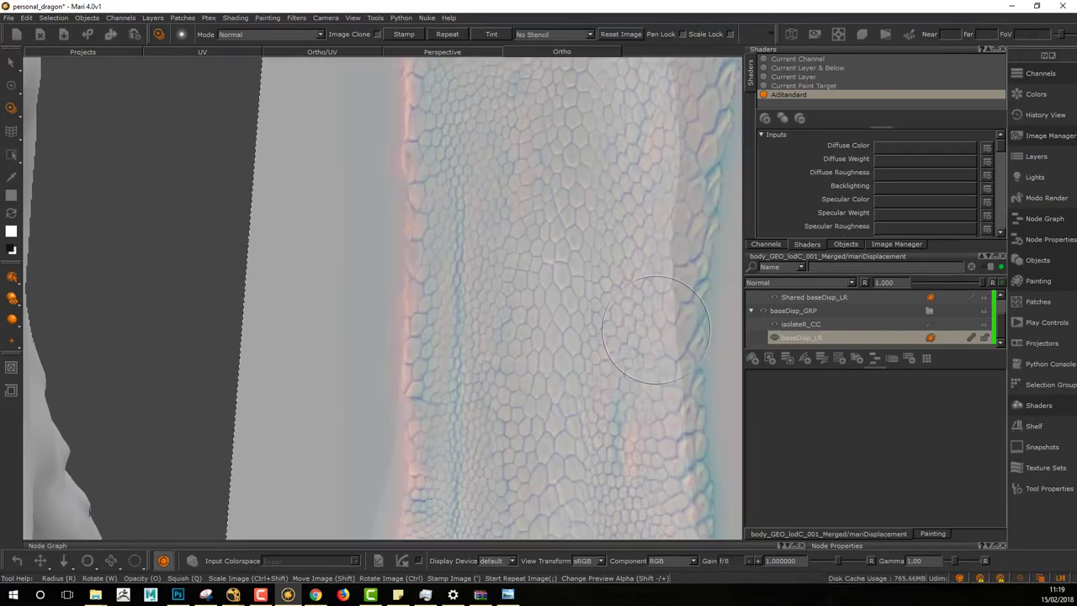
Switch back to the Paint tool and examine the combined displacement and bump scales around the whole leg and foot
key("p")
left_click_drag(656, 334, 616, 315, "alt")
right_click_drag(617, 315, 661, 334, "alt")
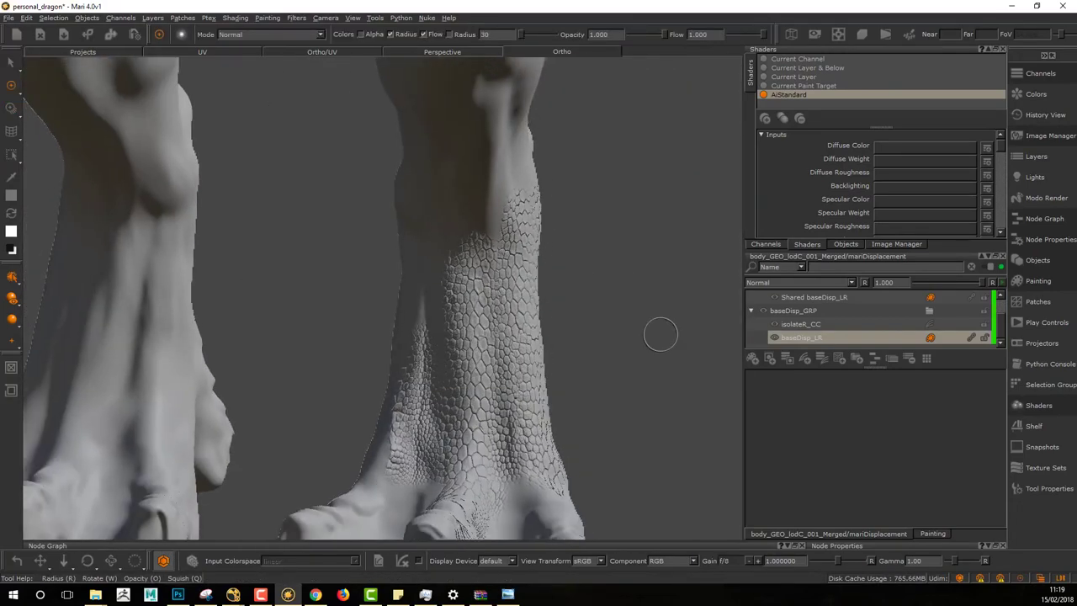
middle_click_drag(661, 334, 661, 267, "alt")
mouse_move(613, 356)
left_mouse_down("alt")
mouse_move(341, 353)
mouse_move(545, 348)
mouse_move(560, 325)
mouse_move(603, 312)
mouse_move(613, 355)
left_mouse_up("alt")
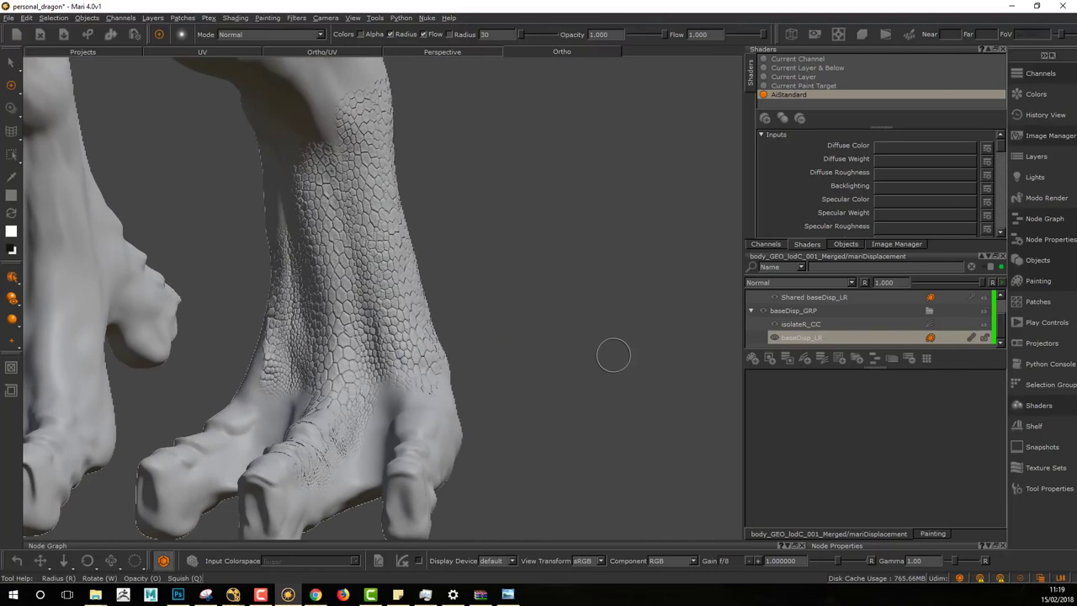
left_click_drag(613, 354, 538, 363, "alt")
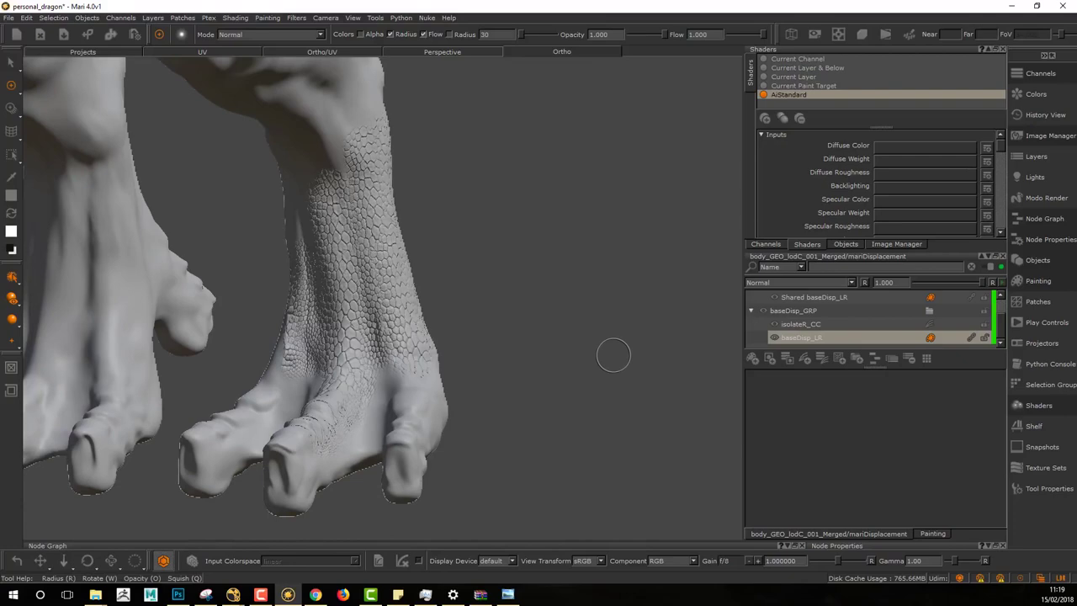
left_click_drag(345, 376, 344, 370, "alt")
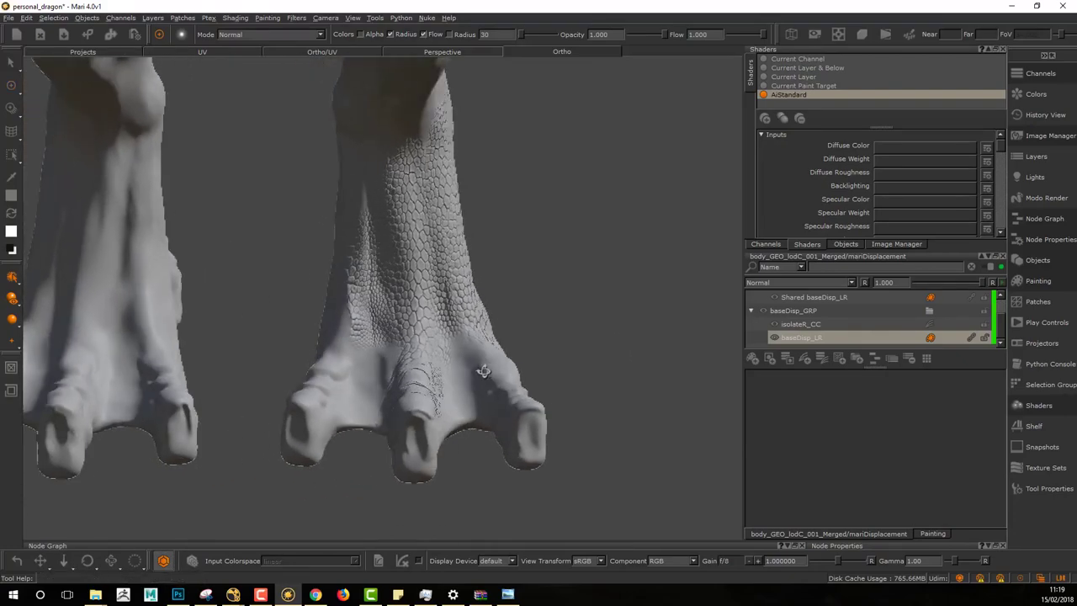
left_click_drag(484, 371, 398, 365, "alt")
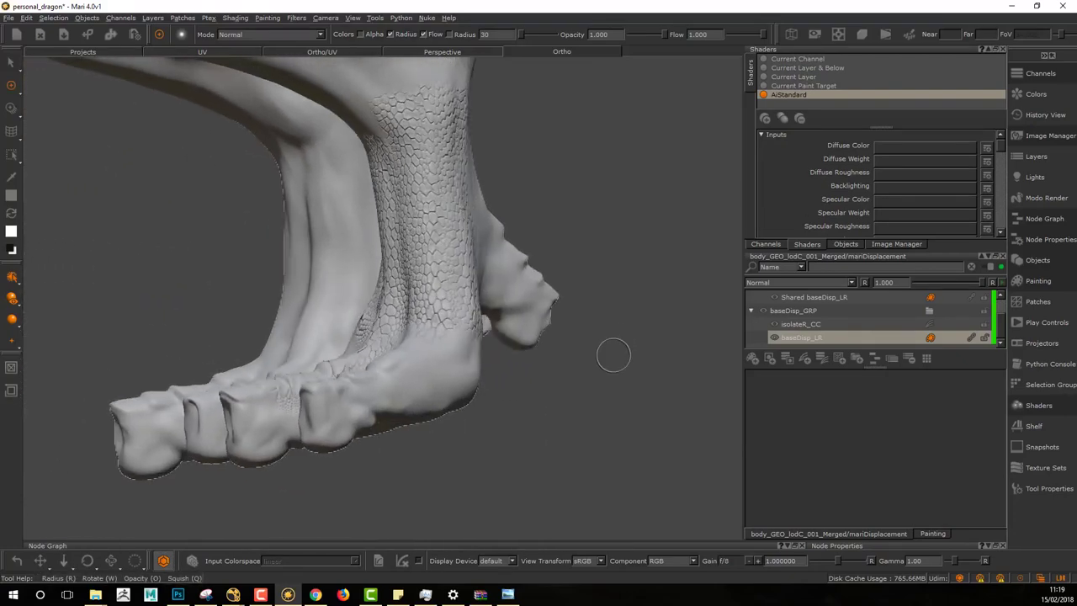
middle_click_drag(613, 354, 609, 393)
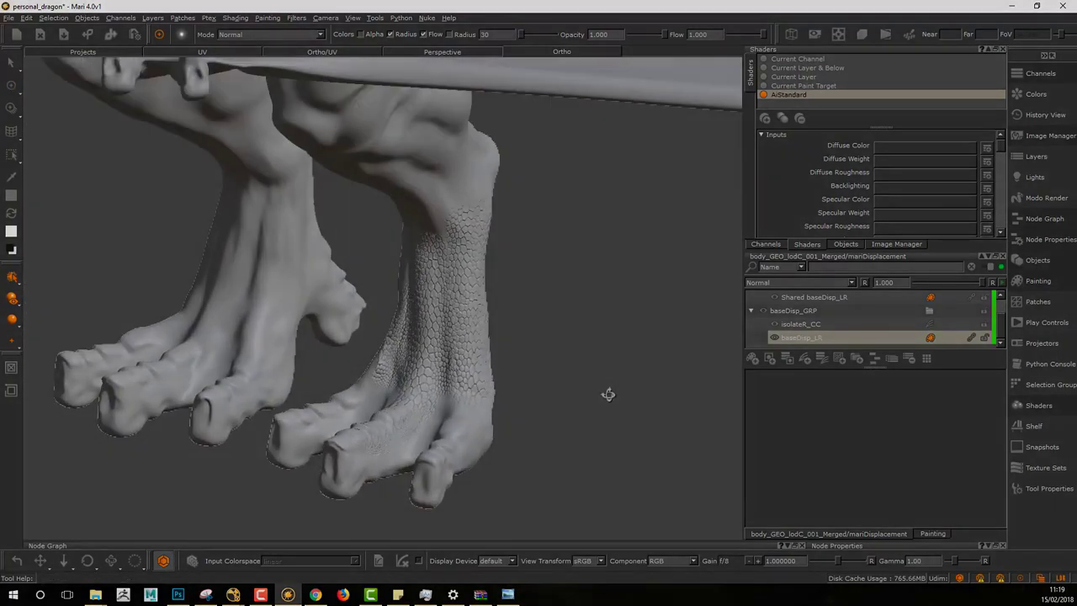
middle_click_drag(608, 394, 610, 353)
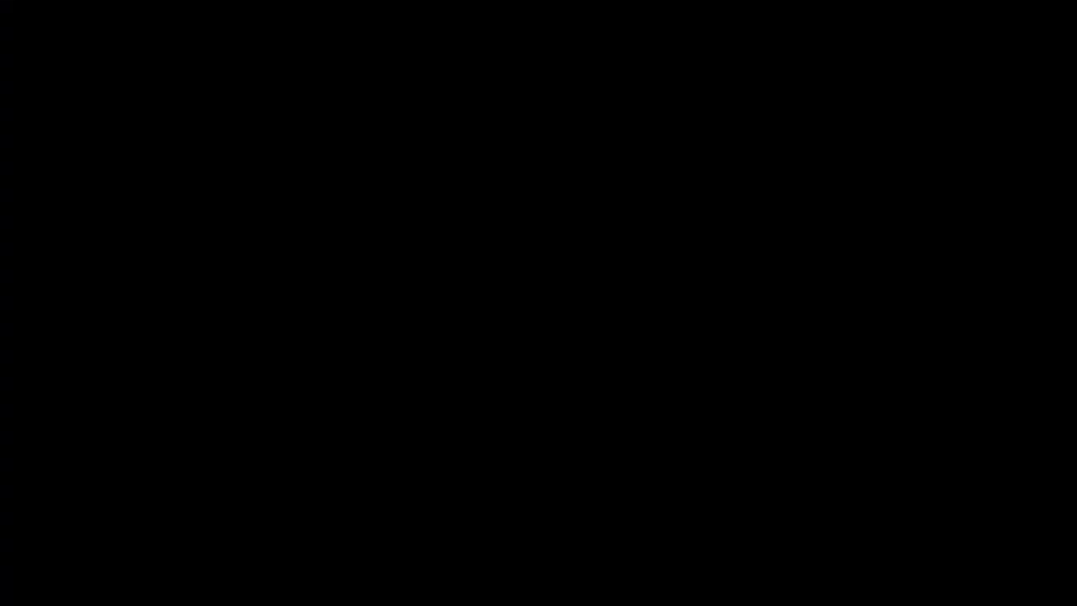